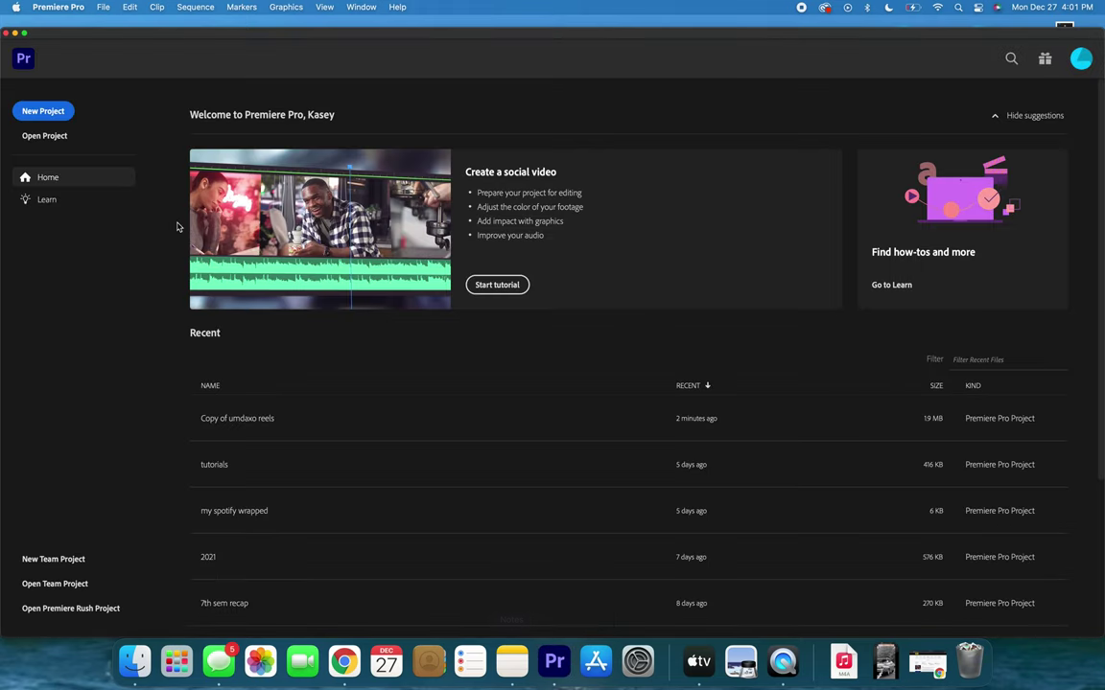
Open the recent project "Copy of umdaxo reels" and open its "monday mood board" bin from the project root.
{"action": "left_click", "coordinate": [218, 436]}
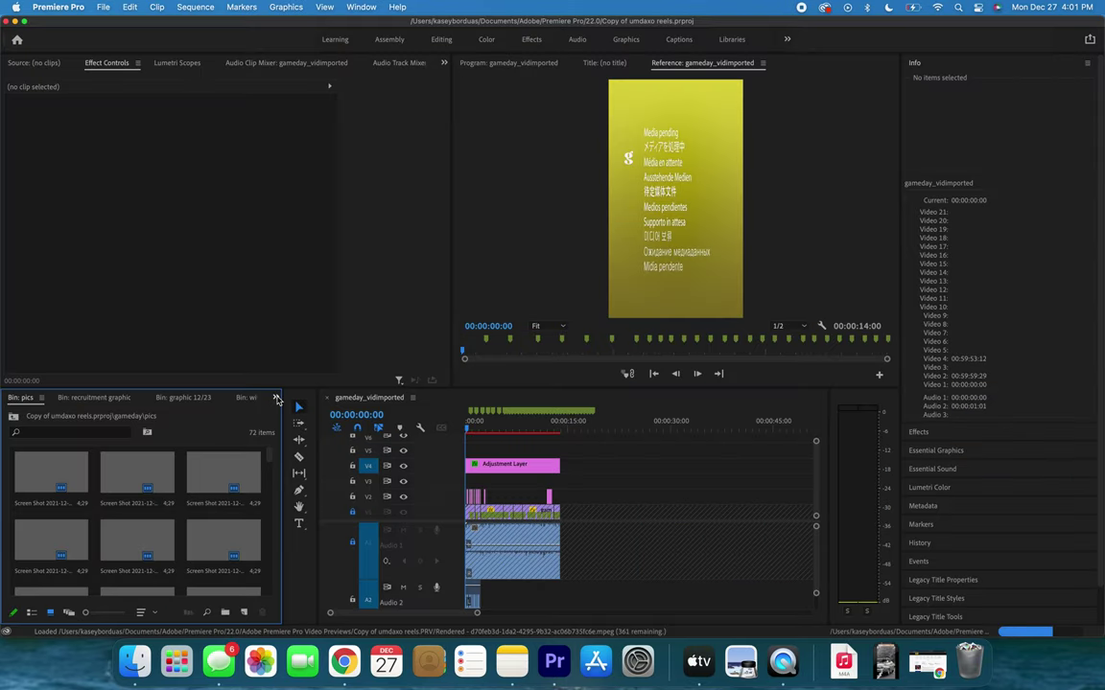
{"action": "left_click", "coordinate": [276, 397]}
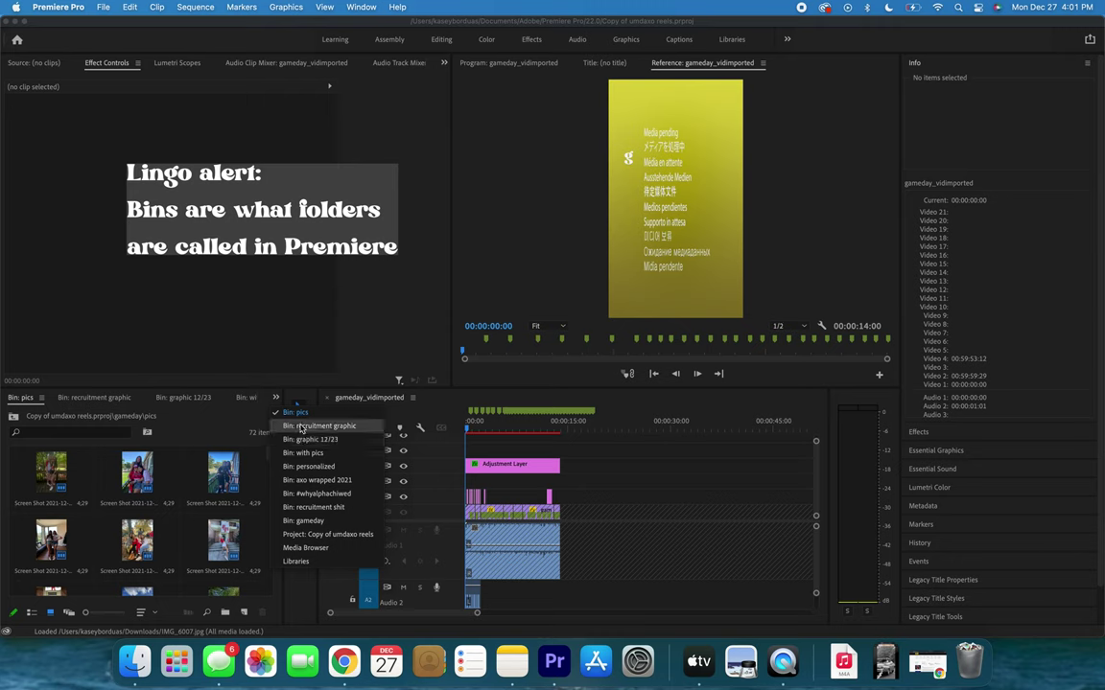
{"action": "left_click", "coordinate": [331, 540]}
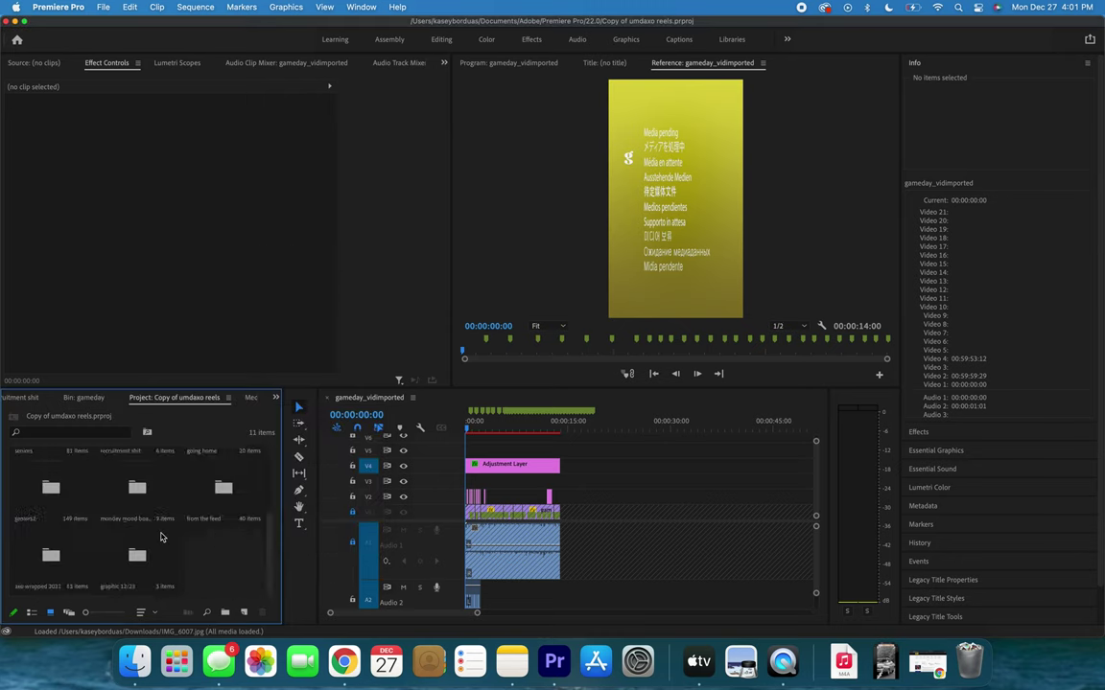
{"action": "scroll", "coordinate": [269, 542], "scroll_direction": "up", "scroll_amount": 1}
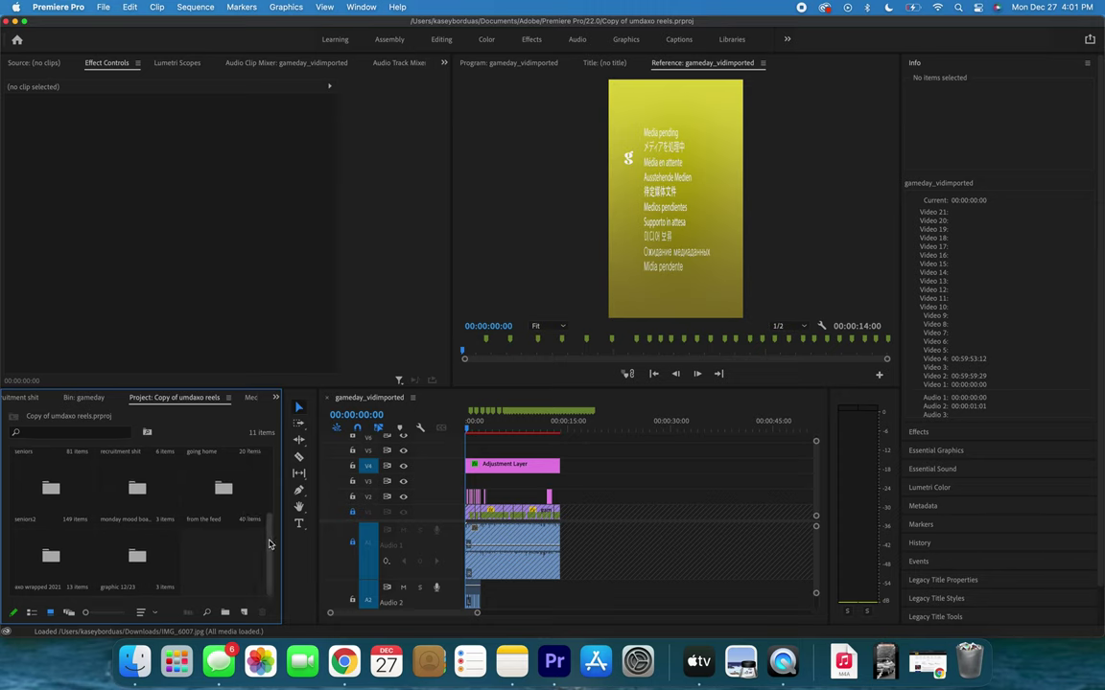
{"action": "double_click", "coordinate": [137, 495]}
Create a bin named "mood board monday 12/27" inside the "monday mood board" bin and open it.
{"action": "right_click", "coordinate": [126, 509]}
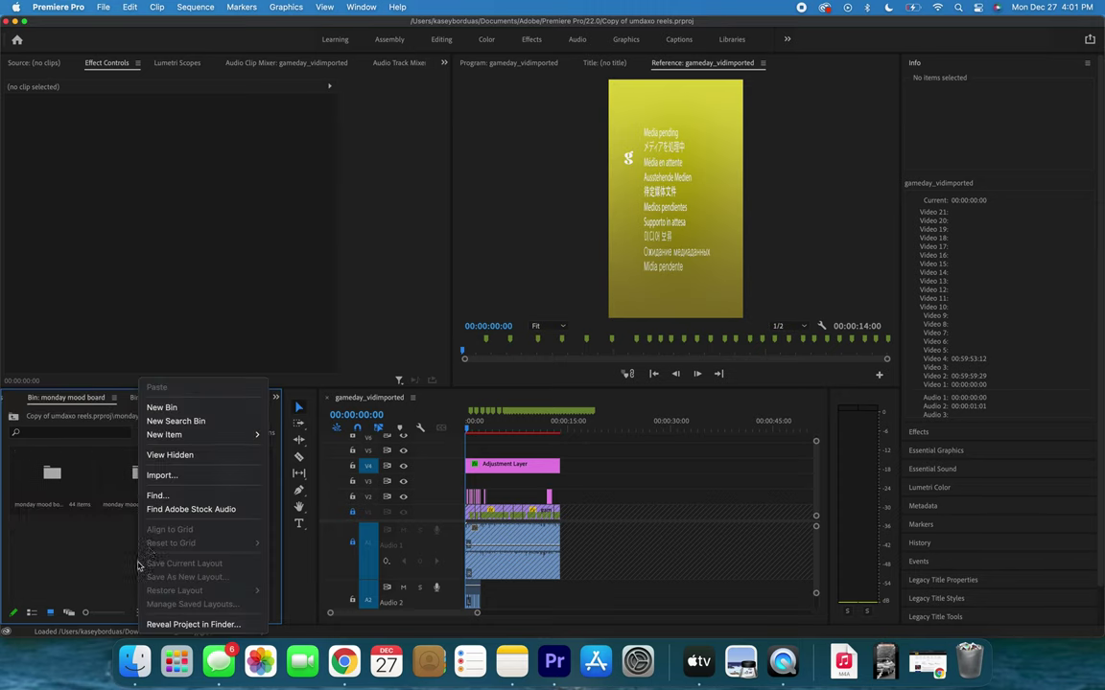
{"action": "left_click", "coordinate": [155, 408]}
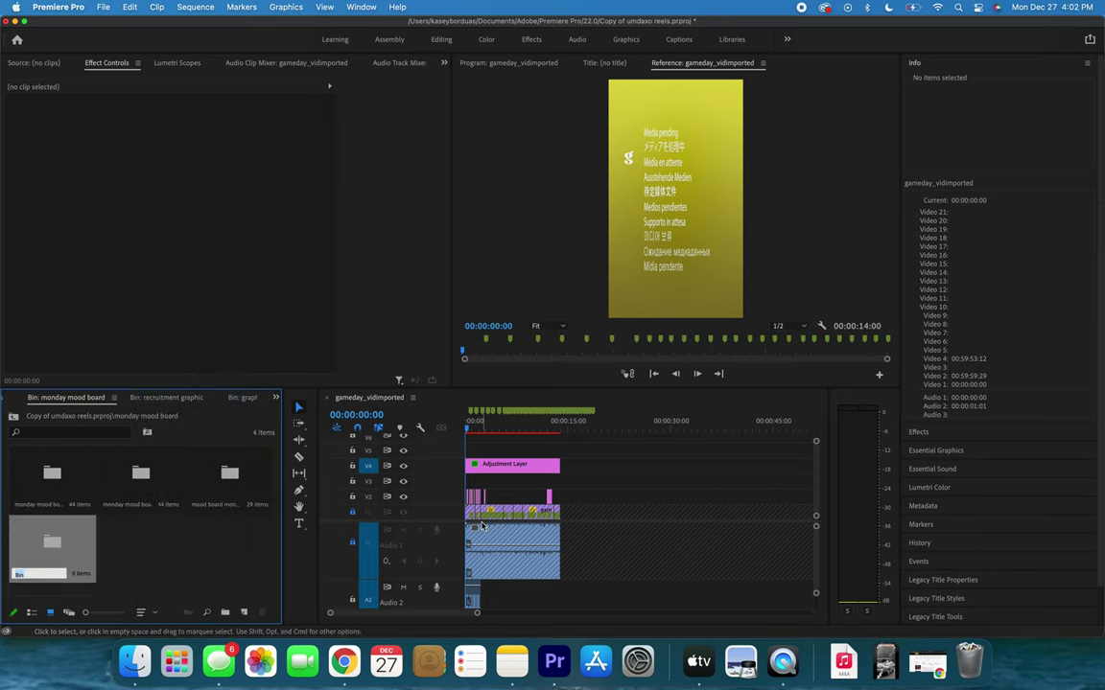
{"action": "type", "text": "mood board mo"}
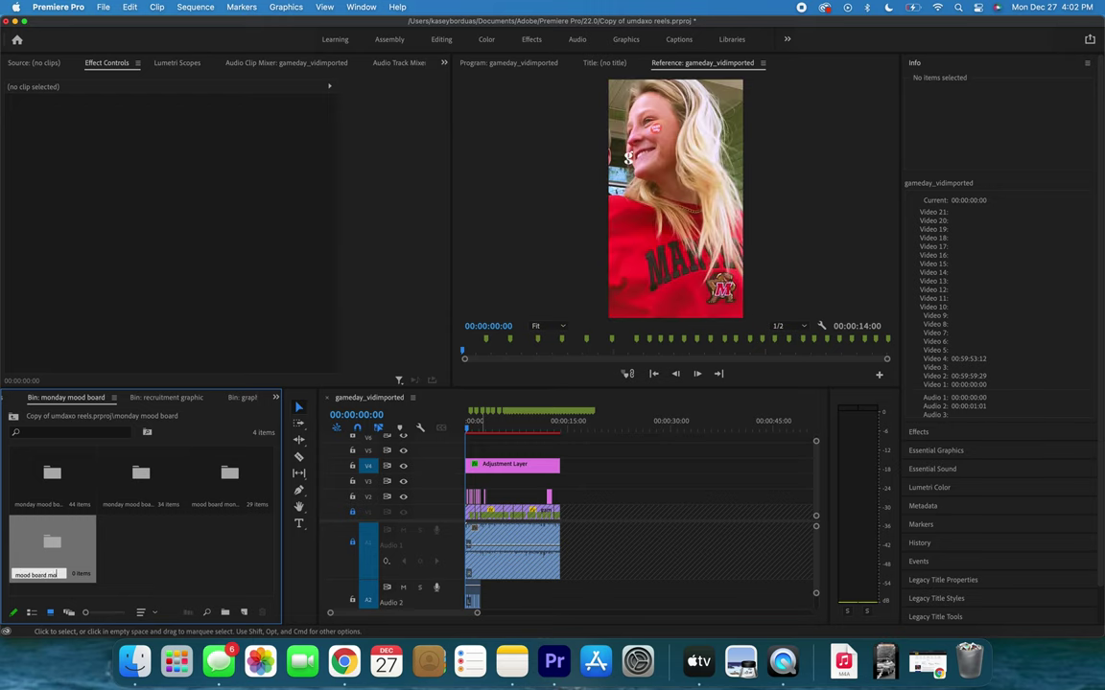
{"action": "type", "text": "nday 12/27"}
{"action": "key", "text": "Return"}
{"action": "left_click", "coordinate": [45, 558]}
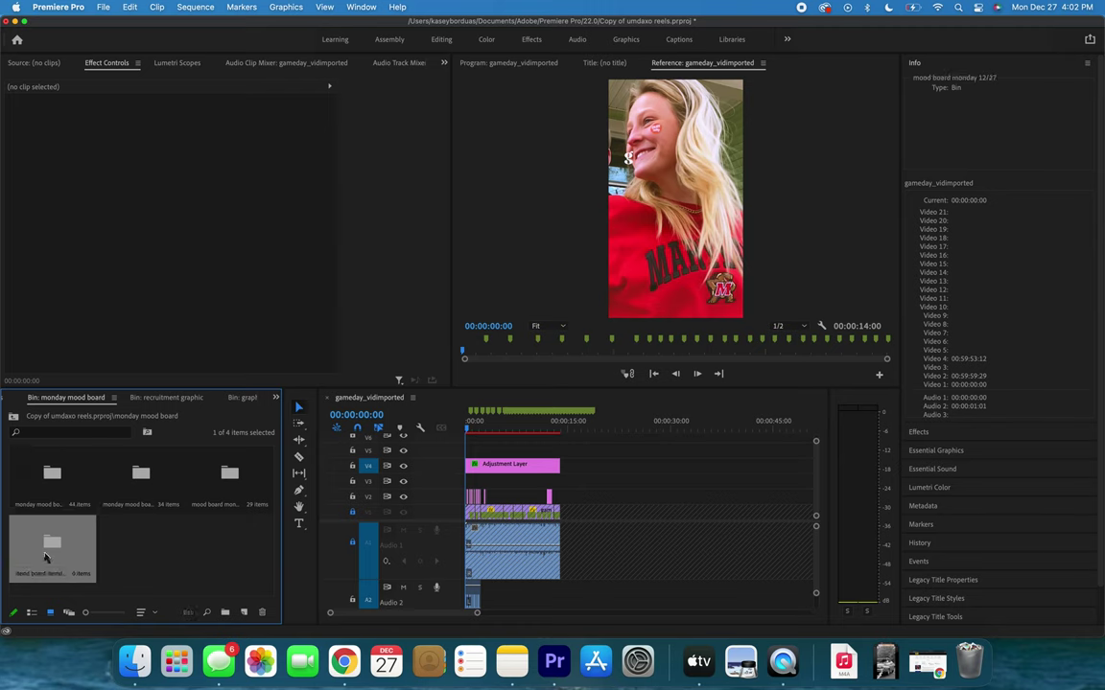
{"action": "double_click", "coordinate": [45, 557]}
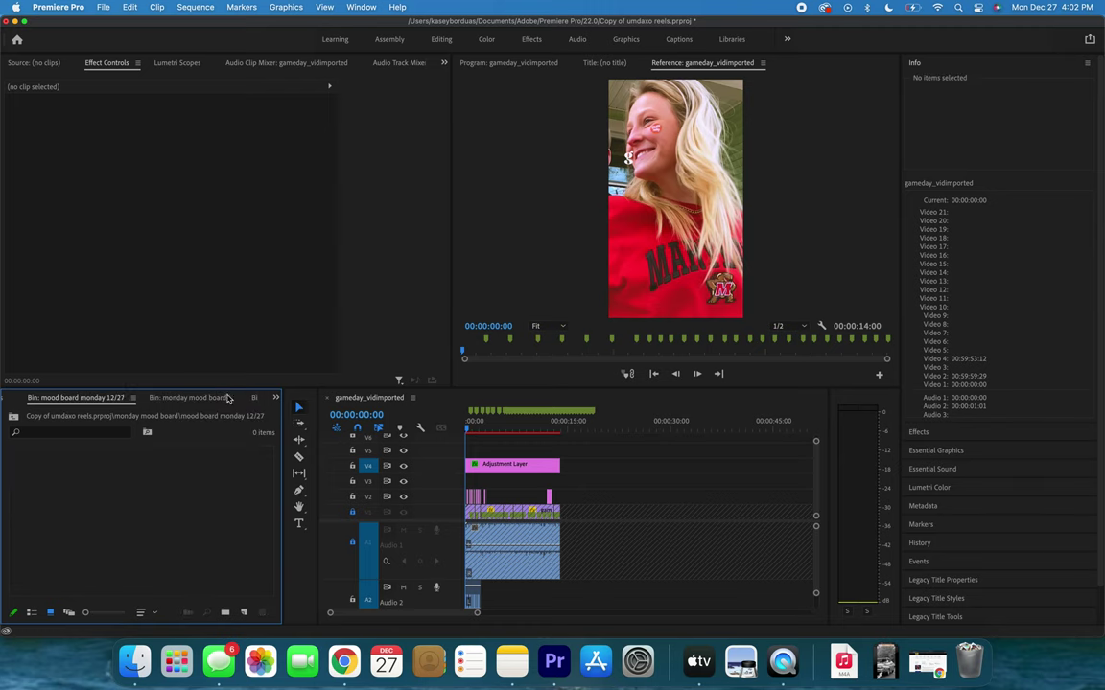
Copy the "resize" sequence from the "resize" bin inside "monday mood board 12/6" into the "mood board monday 12/27" bin.
{"action": "left_click", "coordinate": [191, 398]}
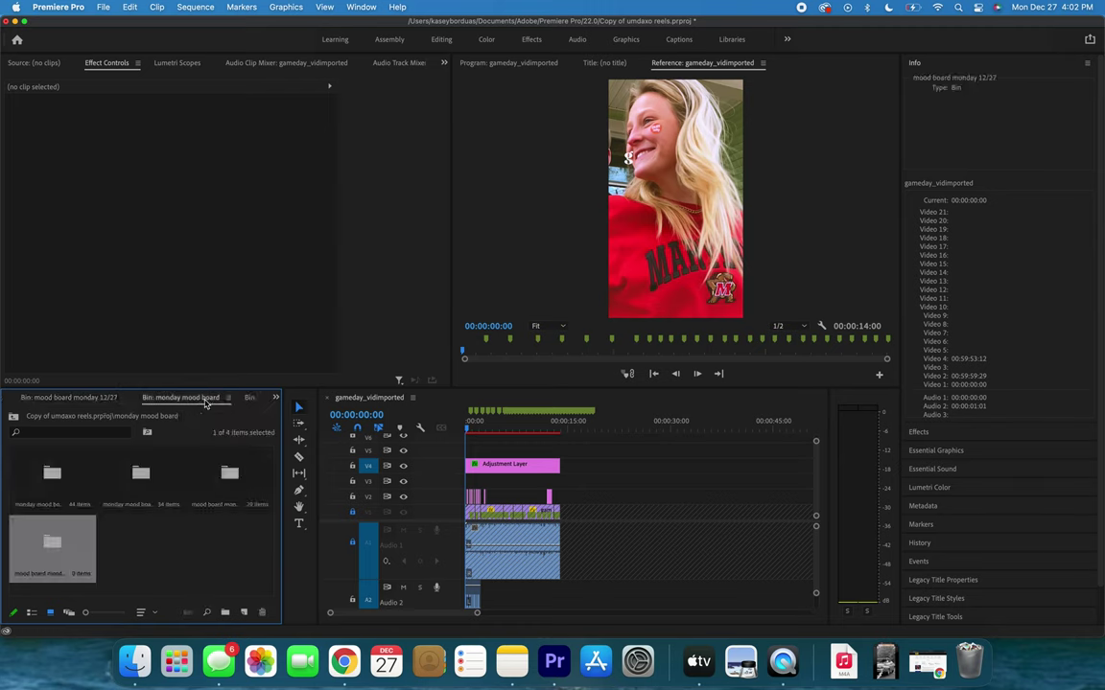
{"action": "double_click", "coordinate": [44, 486]}
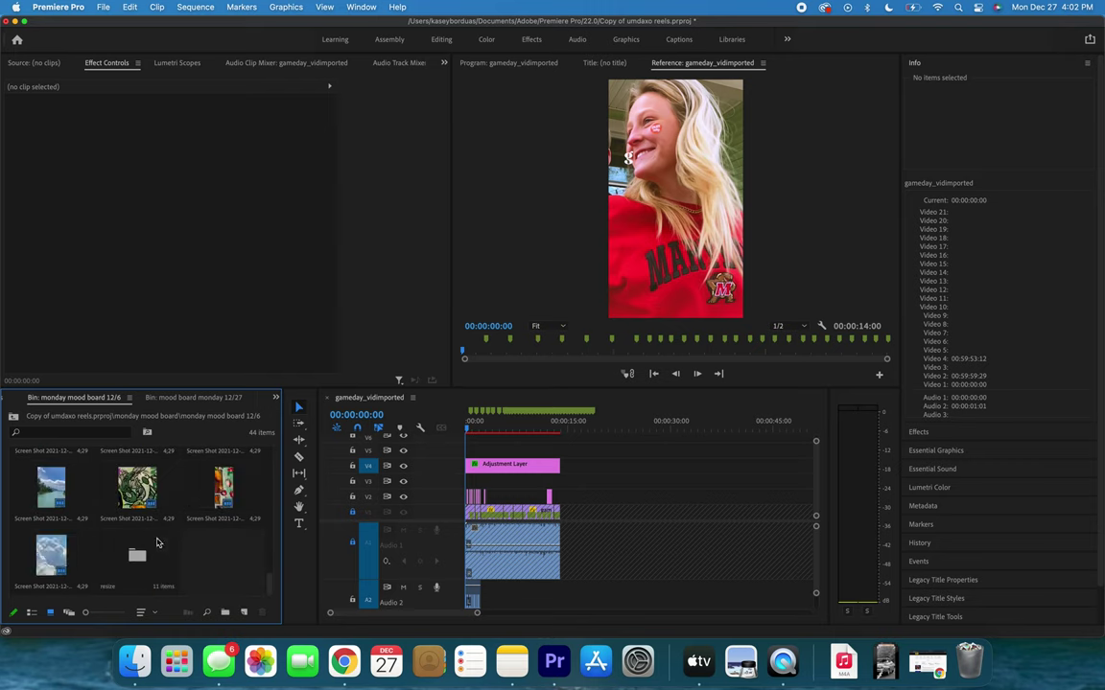
{"action": "double_click", "coordinate": [144, 551]}
{"action": "left_click", "coordinate": [51, 476]}
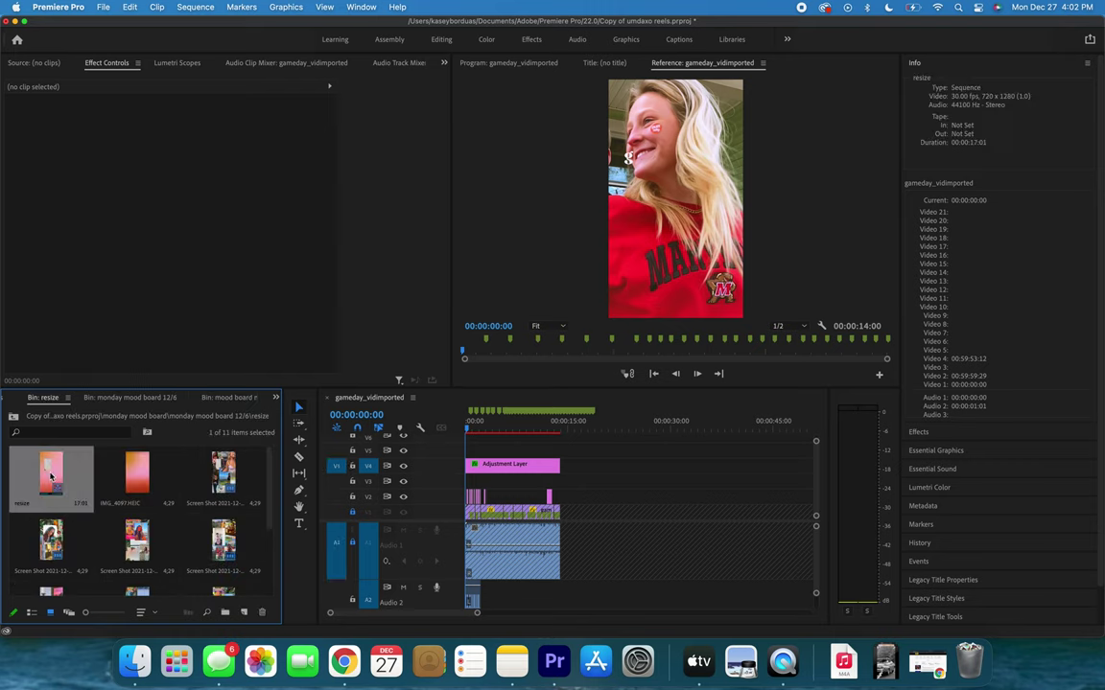
{"action": "left_click", "coordinate": [275, 397]}
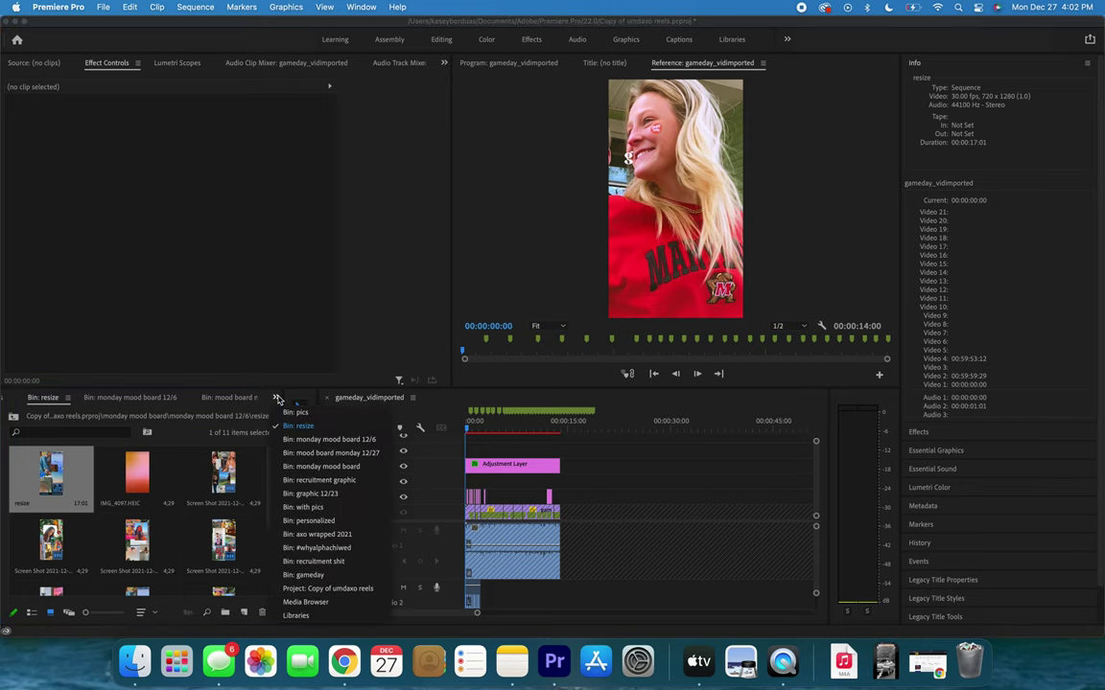
{"action": "left_click", "coordinate": [316, 453]}
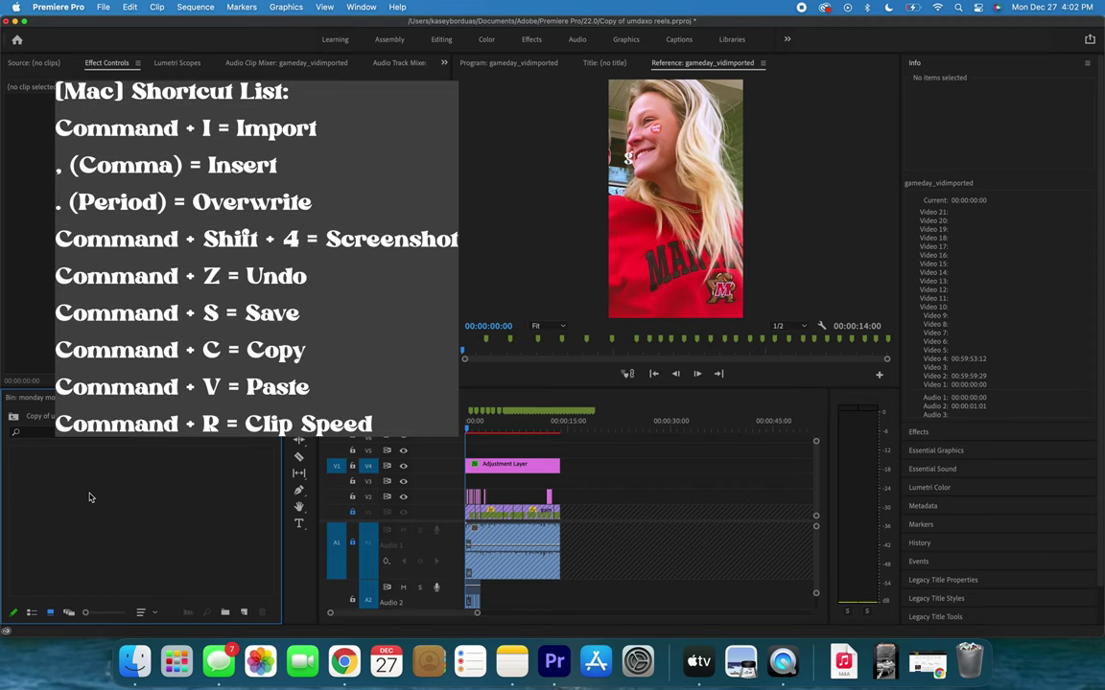
{"action": "key", "text": "super+v"}
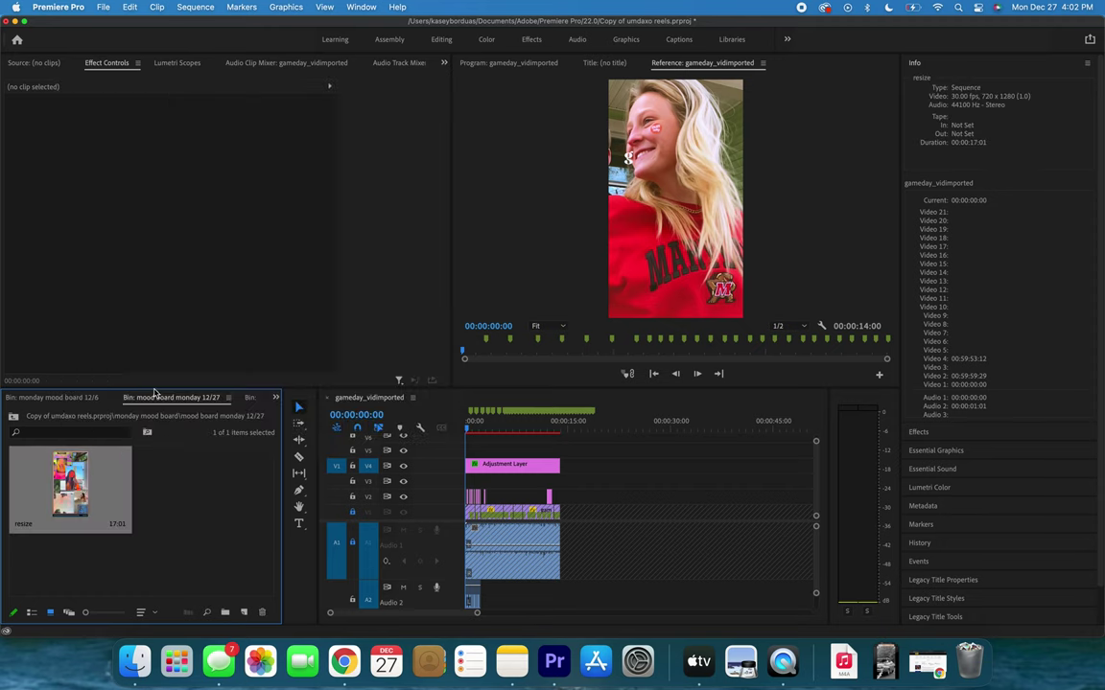
Rename the copied "resize" sequence as "mood board monday 12/27".
{"action": "left_click", "coordinate": [21, 525]}
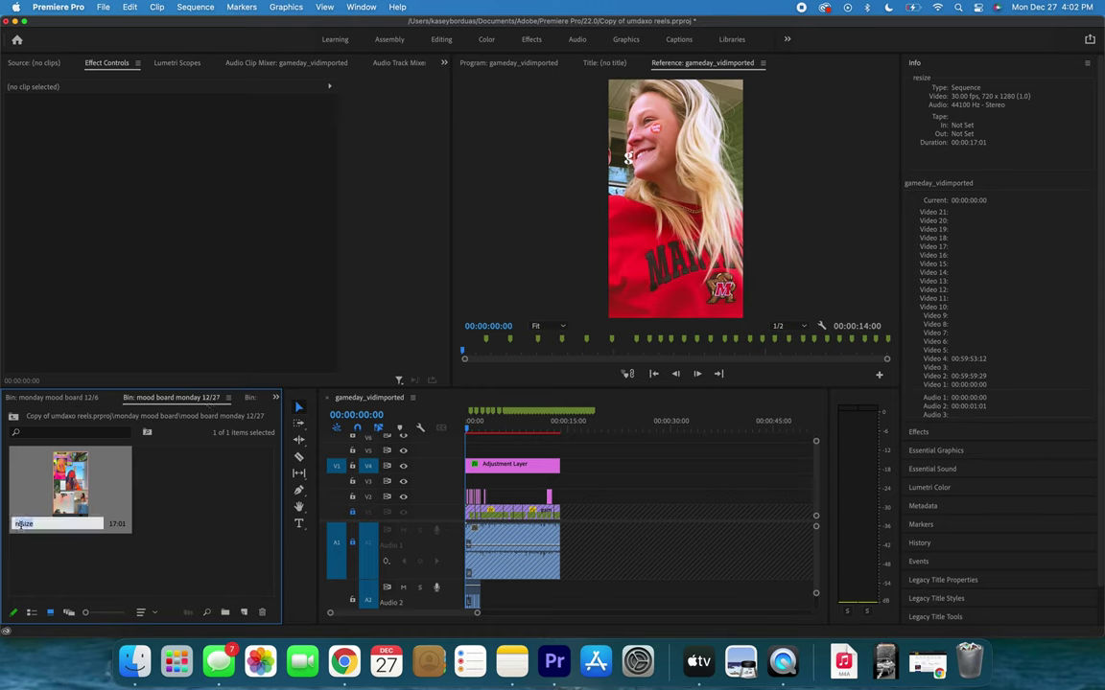
{"action": "type", "text": "mood board"}
{"action": "type", "text": "monday 12/27"}
{"action": "key", "text": "Return"}
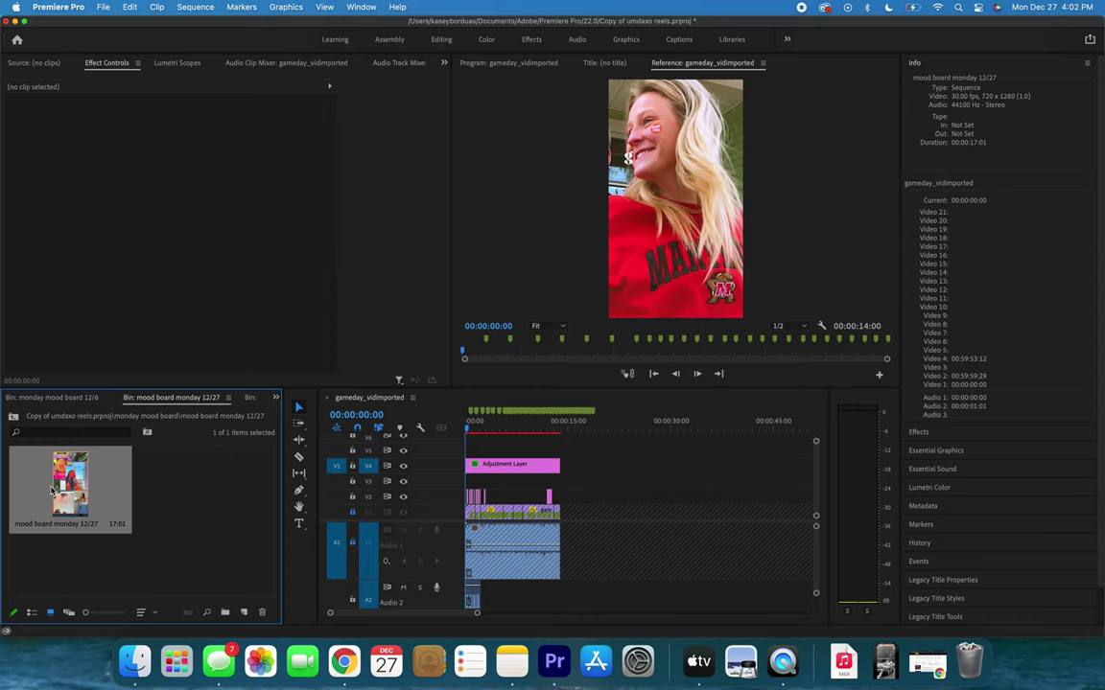
Open the "mood board monday 12/27" sequence and delete all of its video and audio clips.
{"action": "double_click", "coordinate": [54, 490]}
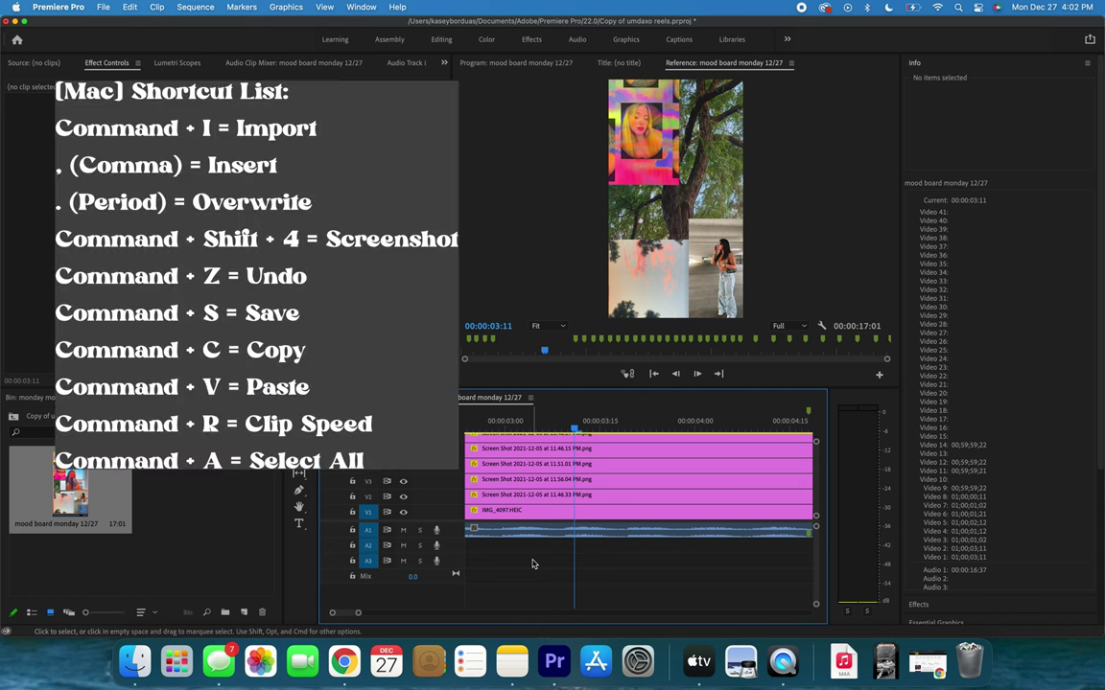
{"action": "key", "text": "super+a"}
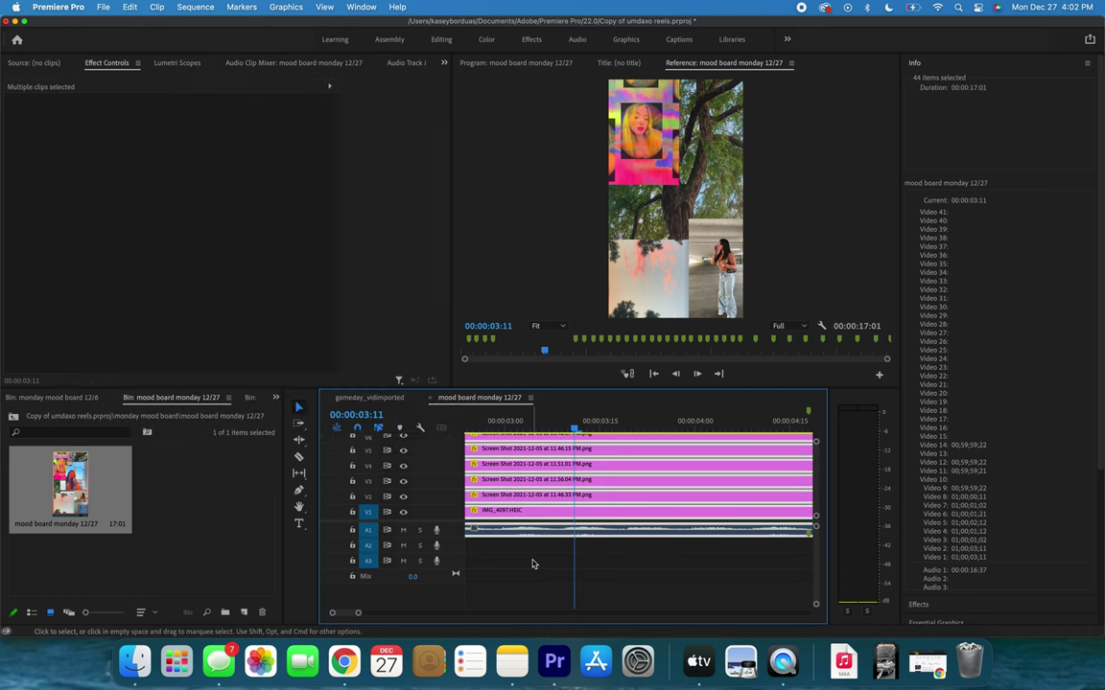
{"action": "scroll", "coordinate": [522, 576], "scroll_direction": "down", "scroll_amount": 8}
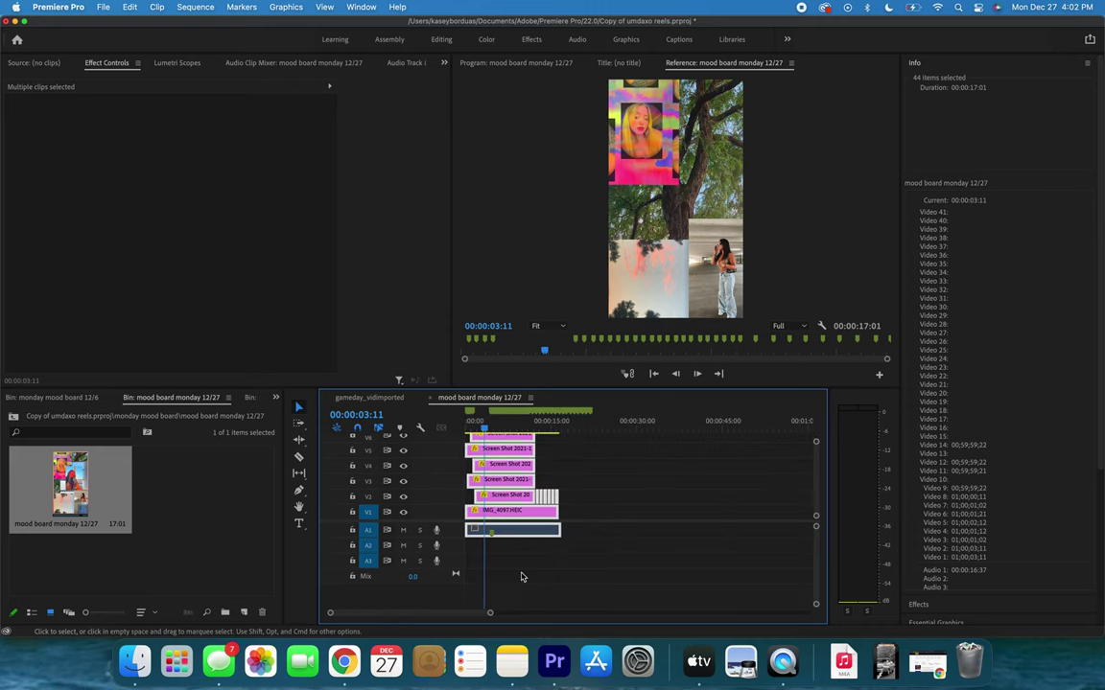
{"action": "scroll", "coordinate": [507, 552], "scroll_direction": "up", "scroll_amount": 3}
{"action": "key", "text": "equal"}
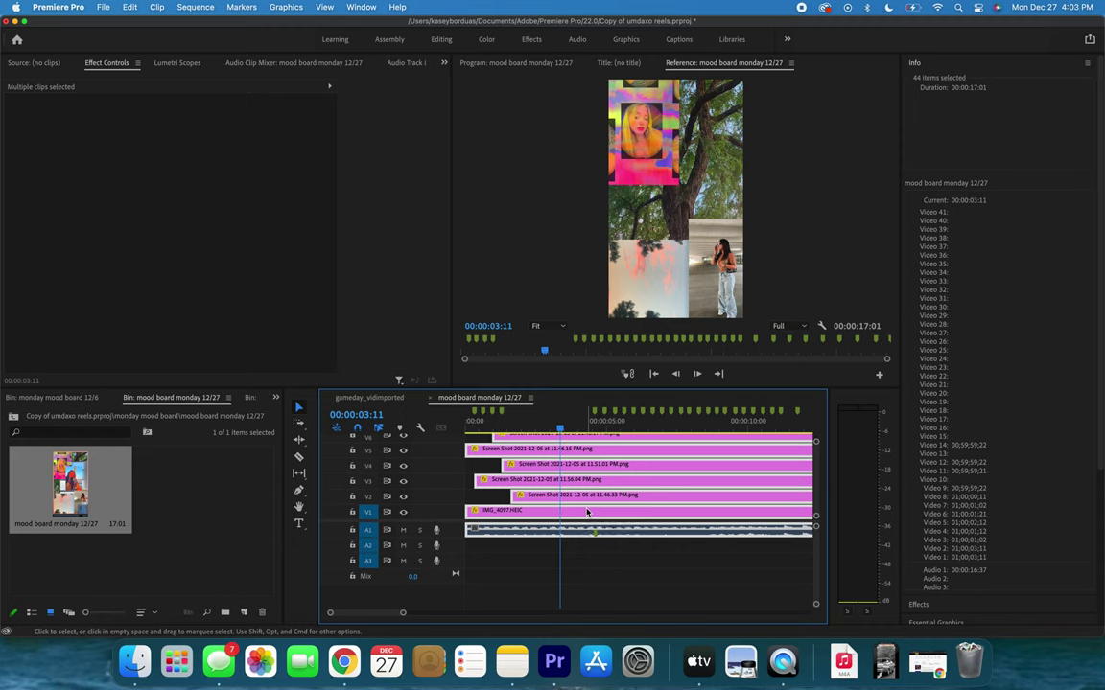
{"action": "key", "text": "Delete"}
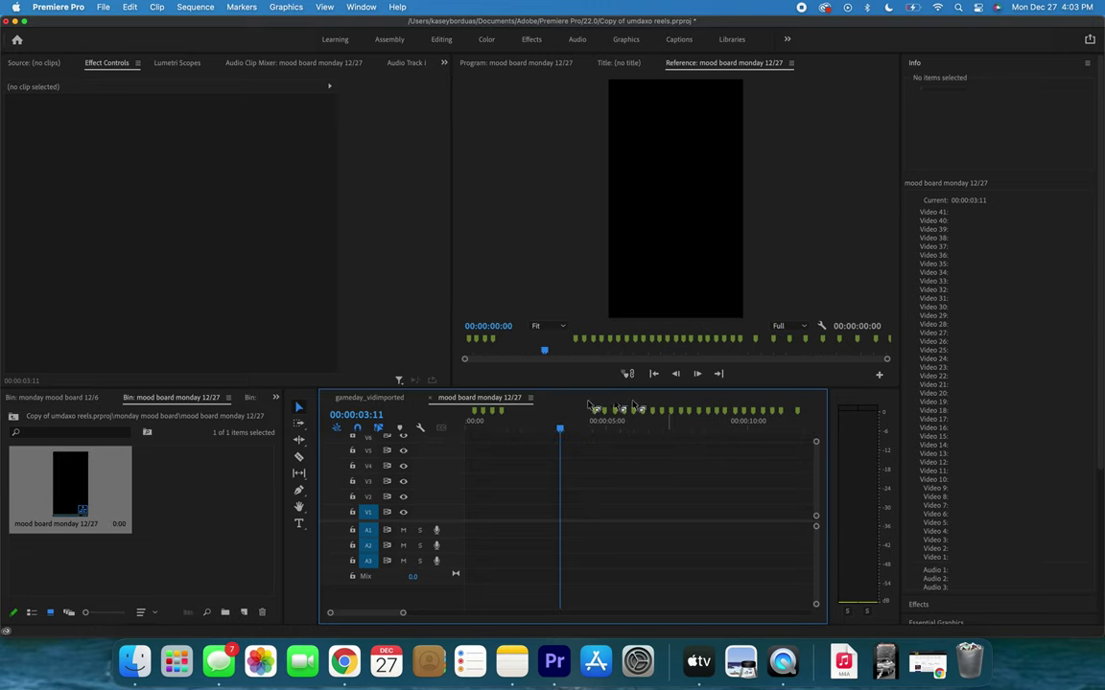
Clear all markers from the "mood board monday 12/27" sequence and move the playhead to 00:00:00:00.
{"action": "right_click", "coordinate": [544, 415]}
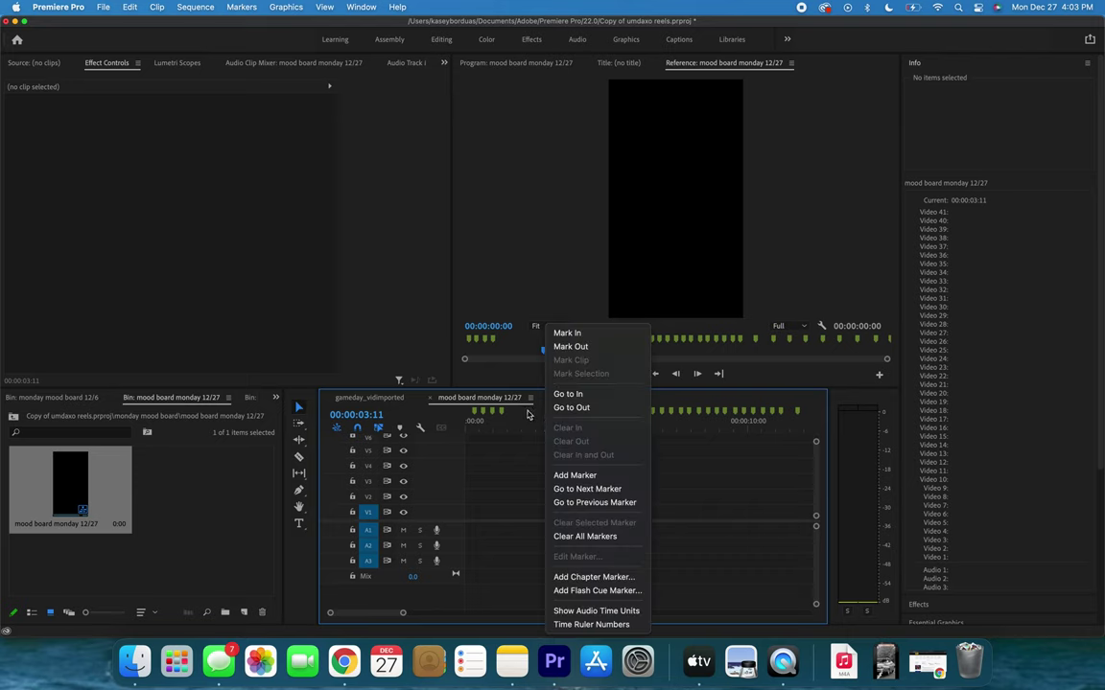
{"action": "left_click", "coordinate": [532, 416]}
{"action": "right_click", "coordinate": [557, 413]}
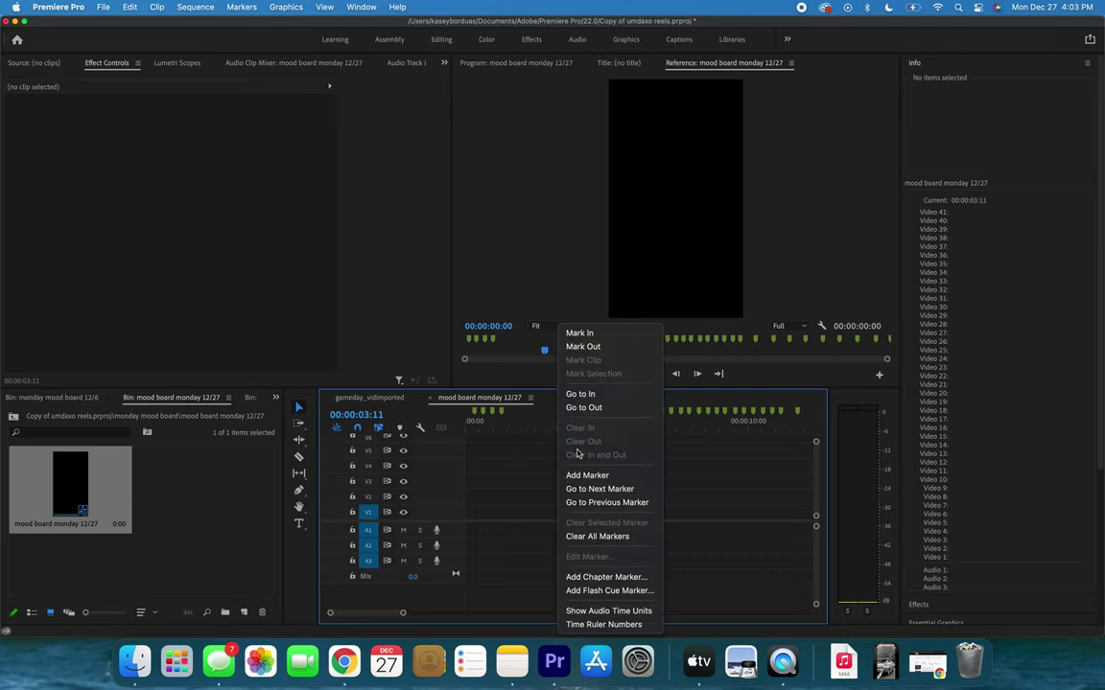
{"action": "left_click", "coordinate": [580, 532]}
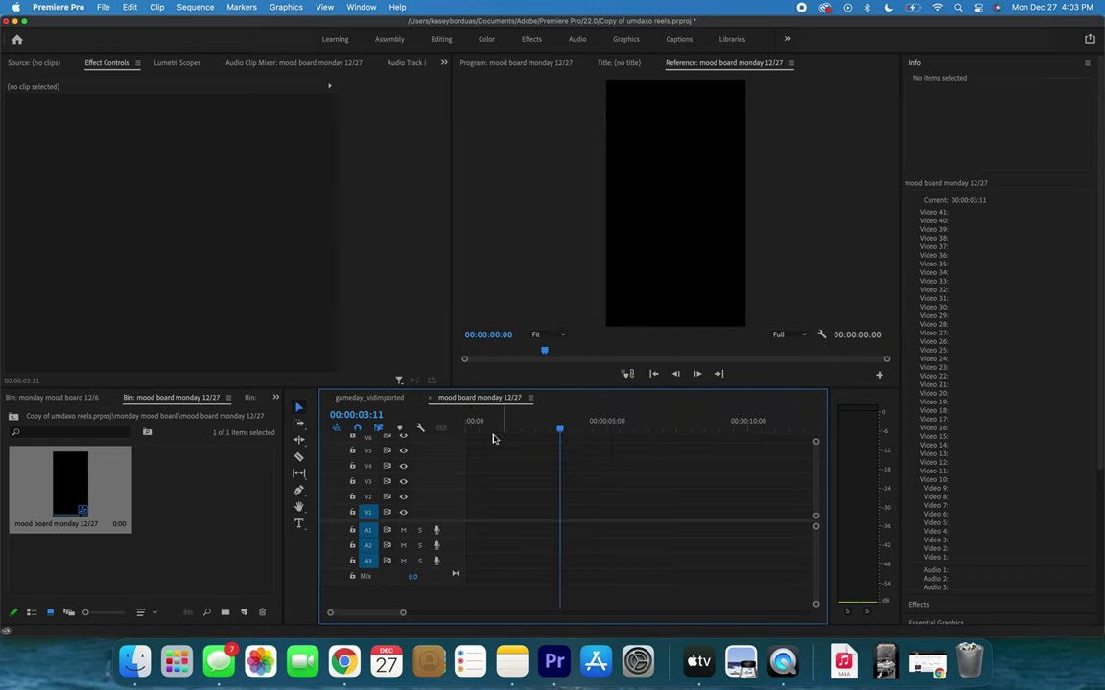
{"action": "left_click", "coordinate": [154, 474]}
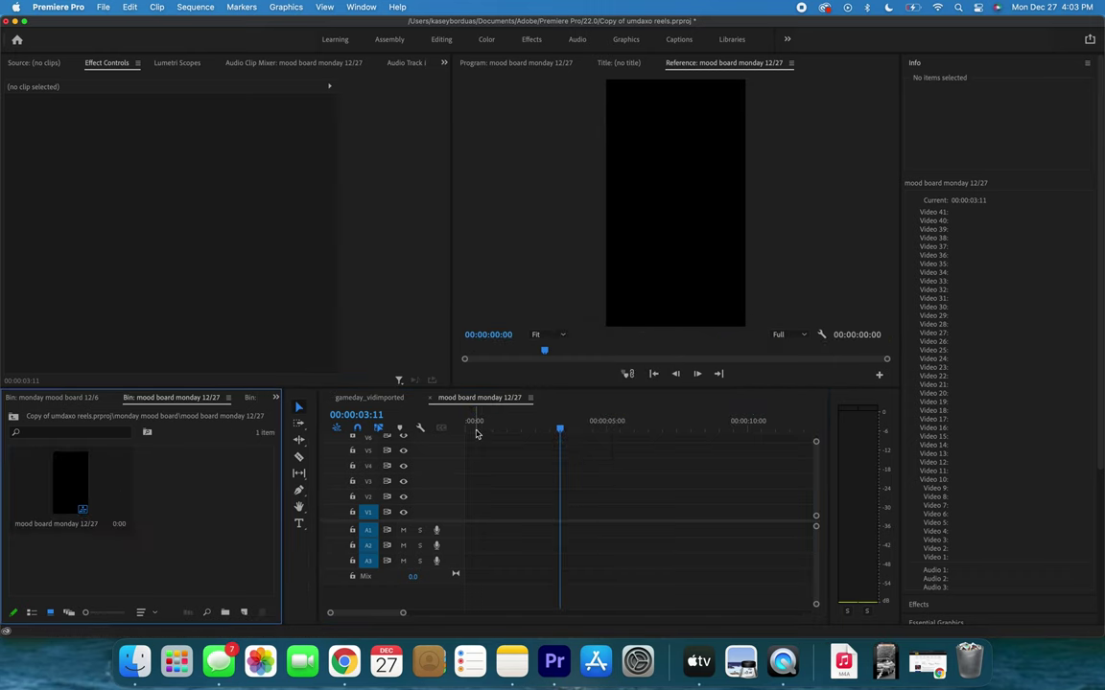
{"action": "left_click_drag", "start_coordinate": [476, 431], "coordinate": [425, 438]}
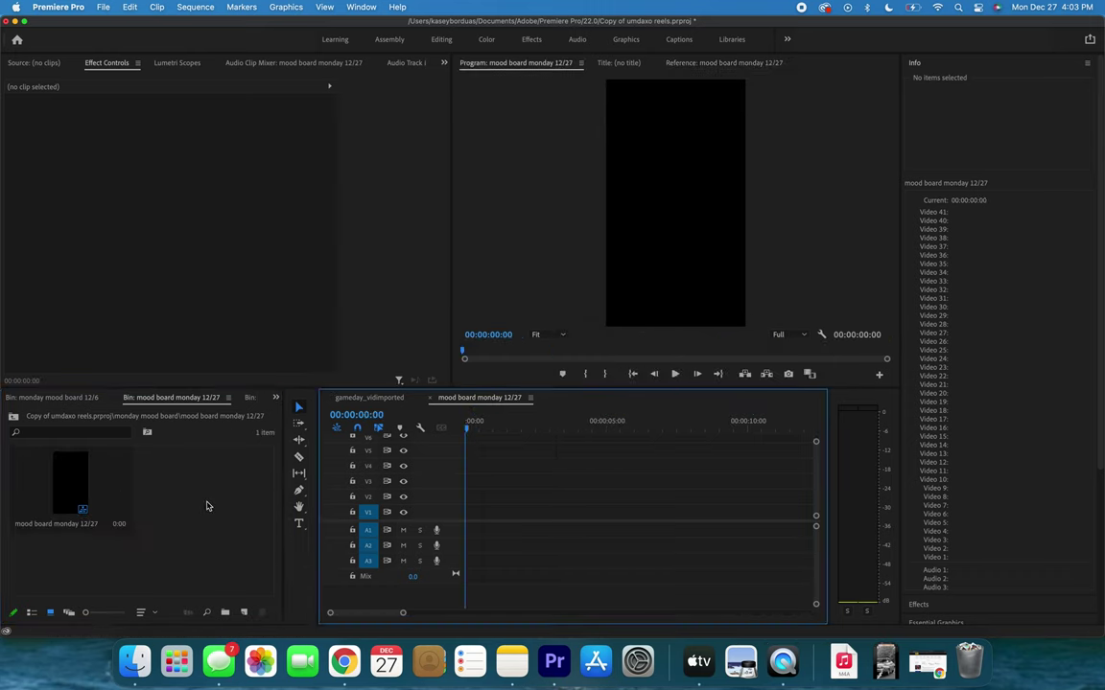
Import all images added today to the Downloads folder, down to IMG_4624_Original.jpg, into the "mood board monday 12/27" bin.
{"action": "left_click", "coordinate": [207, 506]}
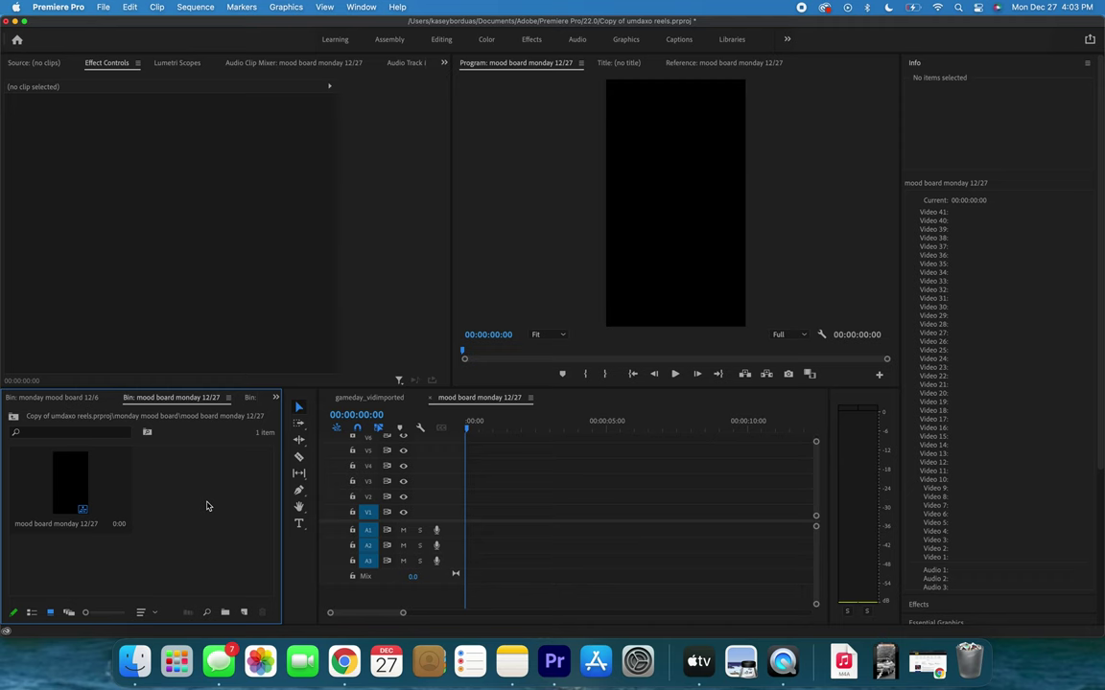
{"action": "double_click", "coordinate": [206, 505]}
{"action": "scroll", "coordinate": [690, 218], "scroll_direction": "up", "scroll_amount": 3}
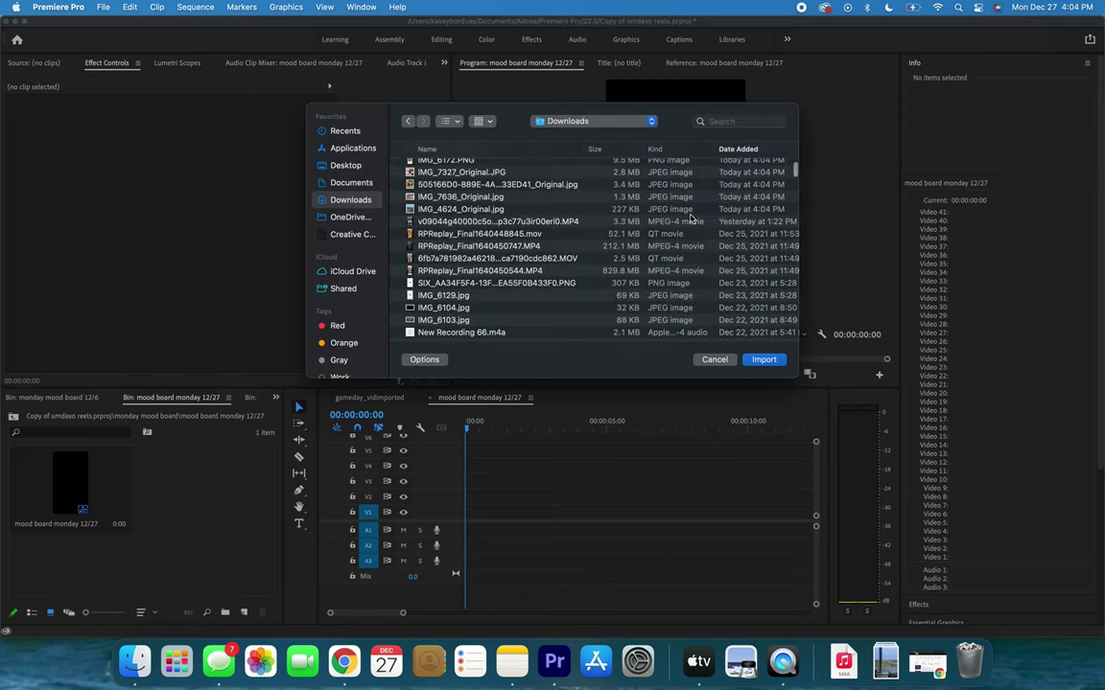
{"action": "left_click", "coordinate": [691, 209], "text": "shift"}
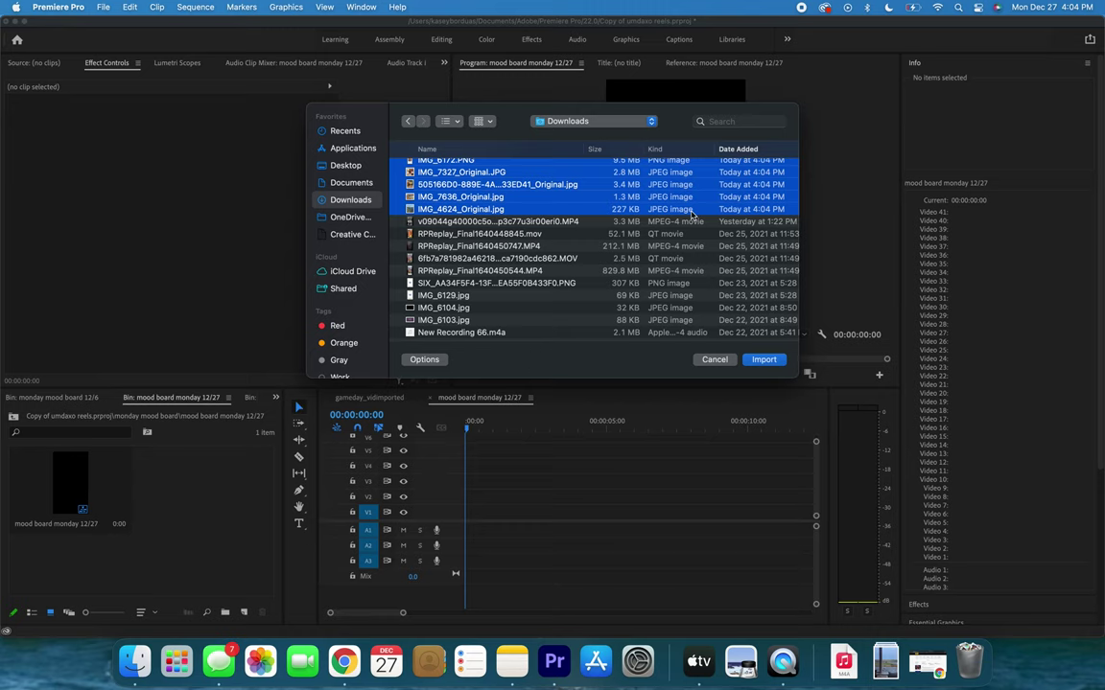
{"action": "double_click", "coordinate": [477, 191]}
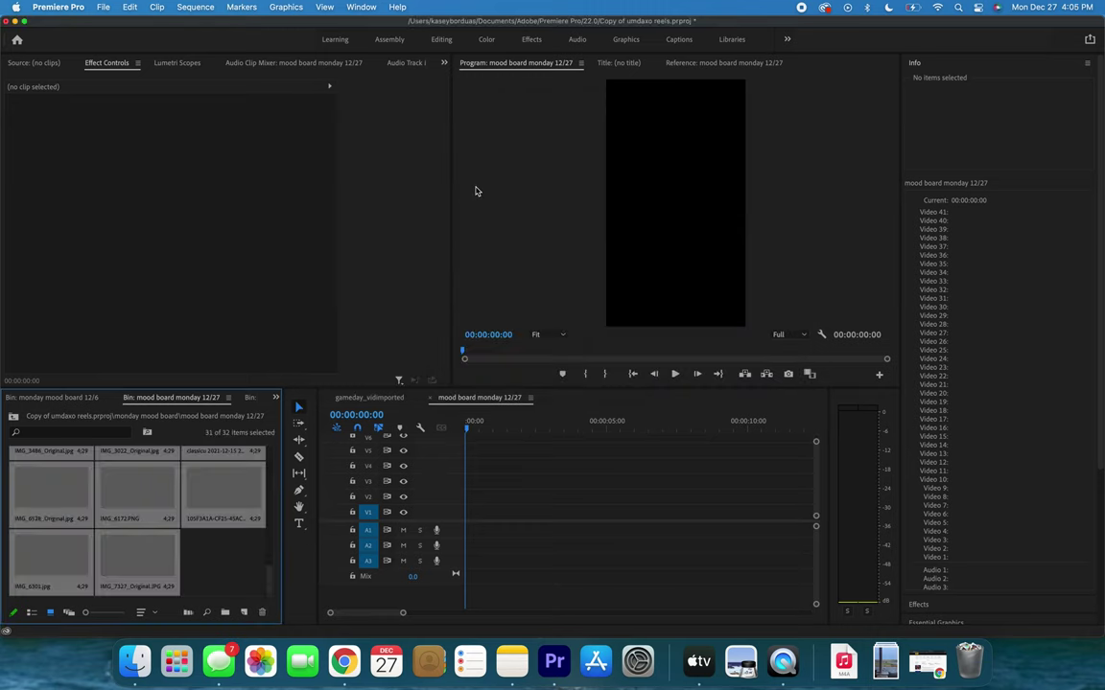
Review the imported images and delete IMG_6172.PNG from the "mood board monday 12/27" bin.
{"action": "left_click", "coordinate": [208, 570]}
{"action": "scroll", "coordinate": [156, 508], "scroll_direction": "up", "scroll_amount": 10}
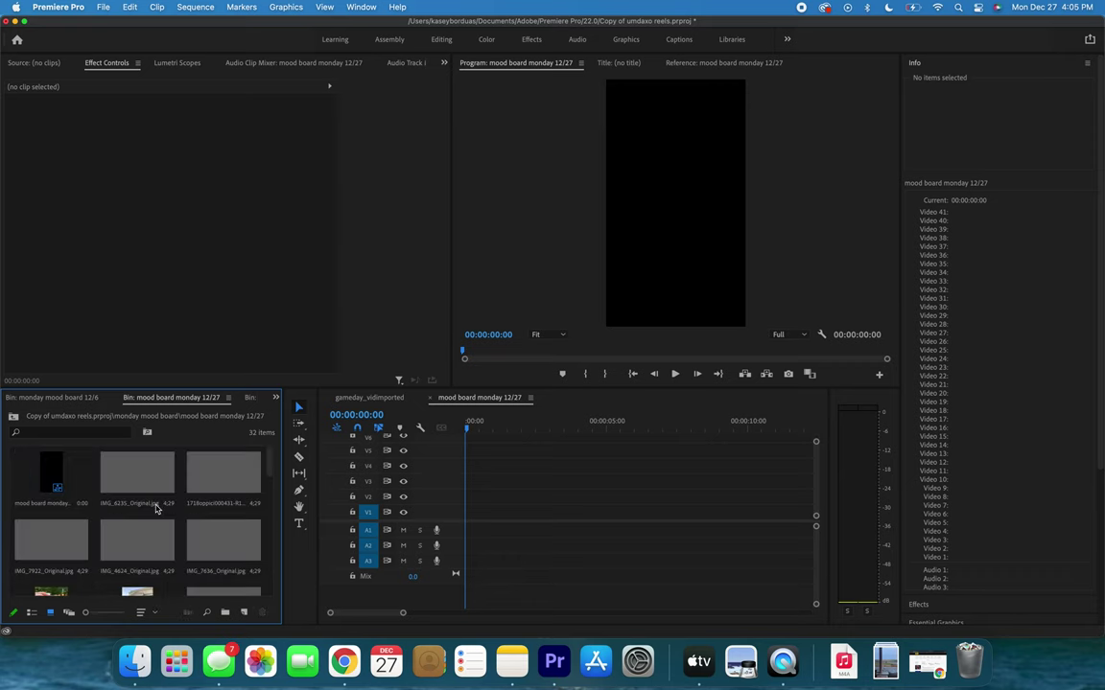
{"action": "scroll", "coordinate": [154, 505], "scroll_direction": "down", "scroll_amount": 10}
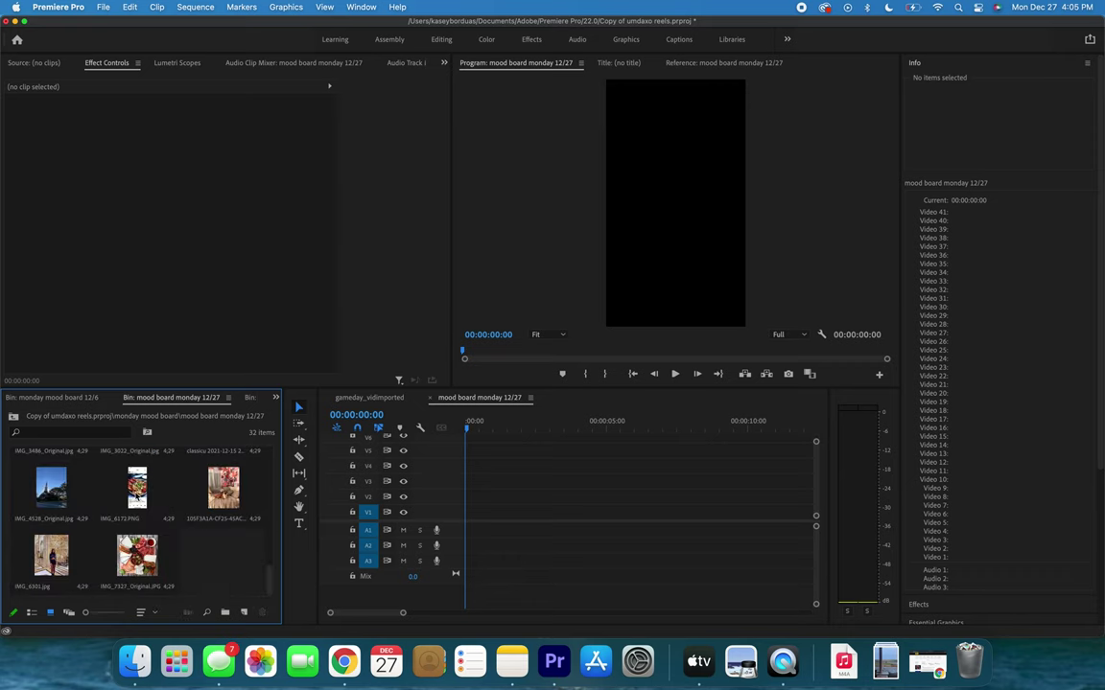
{"action": "left_click", "coordinate": [136, 495]}
{"action": "key", "text": "Delete"}
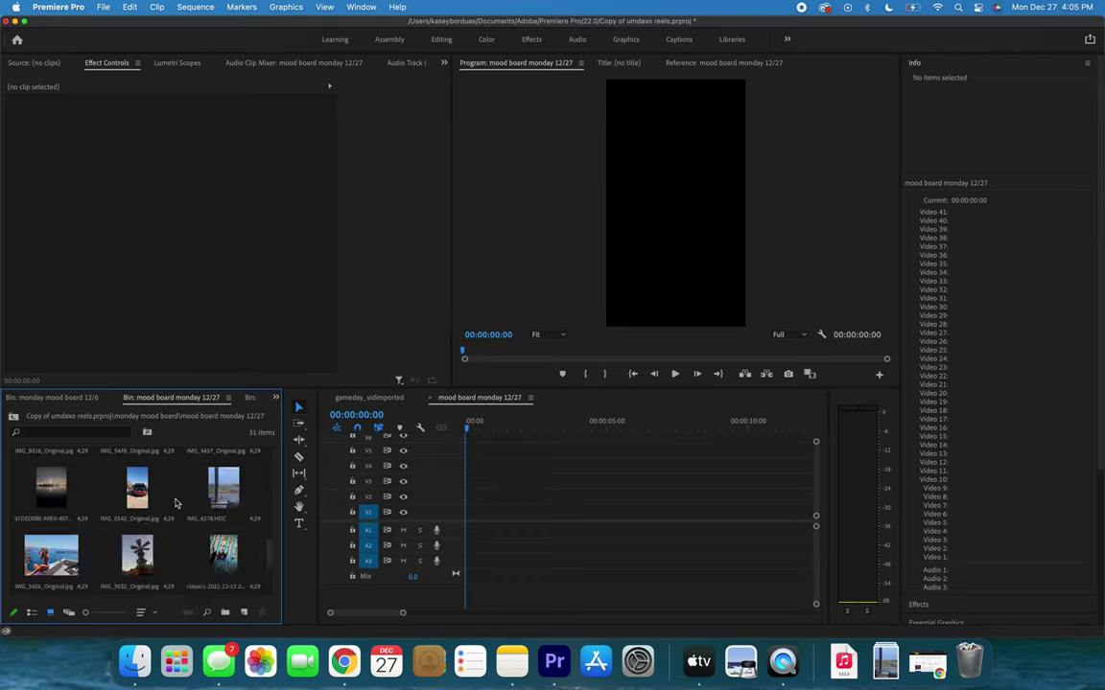
{"action": "scroll", "coordinate": [192, 500], "scroll_direction": "up", "scroll_amount": 2}
{"action": "scroll", "coordinate": [175, 503], "scroll_direction": "down", "scroll_amount": 3}
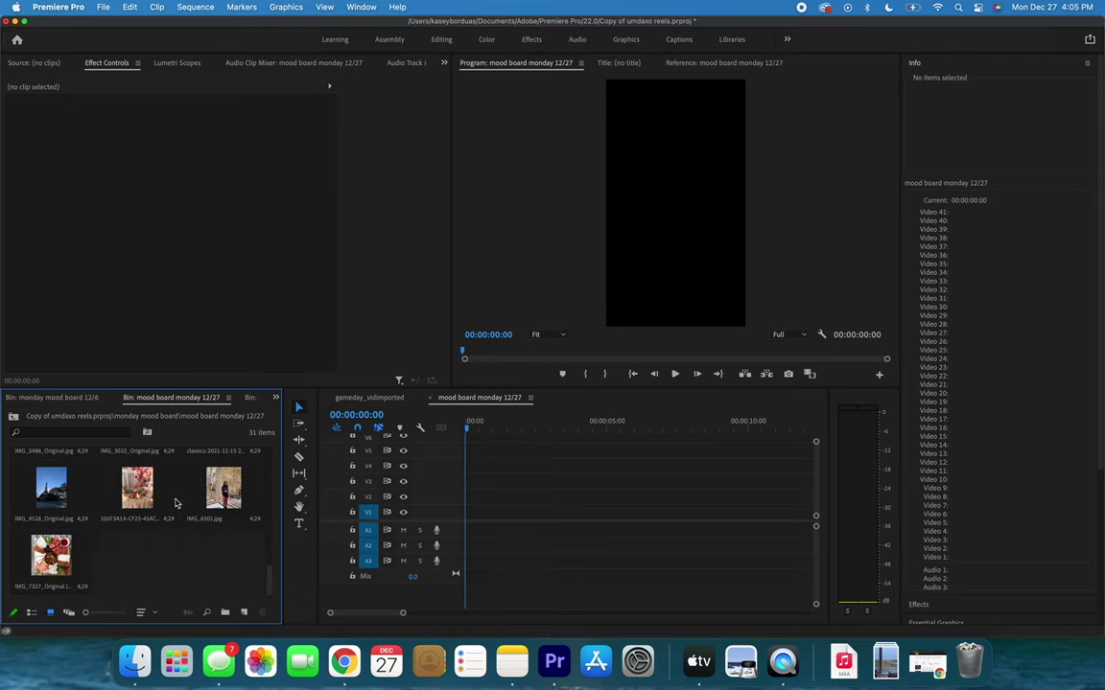
Copy IMG_4097.HEIC from the "monday mood board 12/6" bin into the "mood board monday 12/27" bin.
{"action": "scroll", "coordinate": [175, 502], "scroll_direction": "up", "scroll_amount": 6}
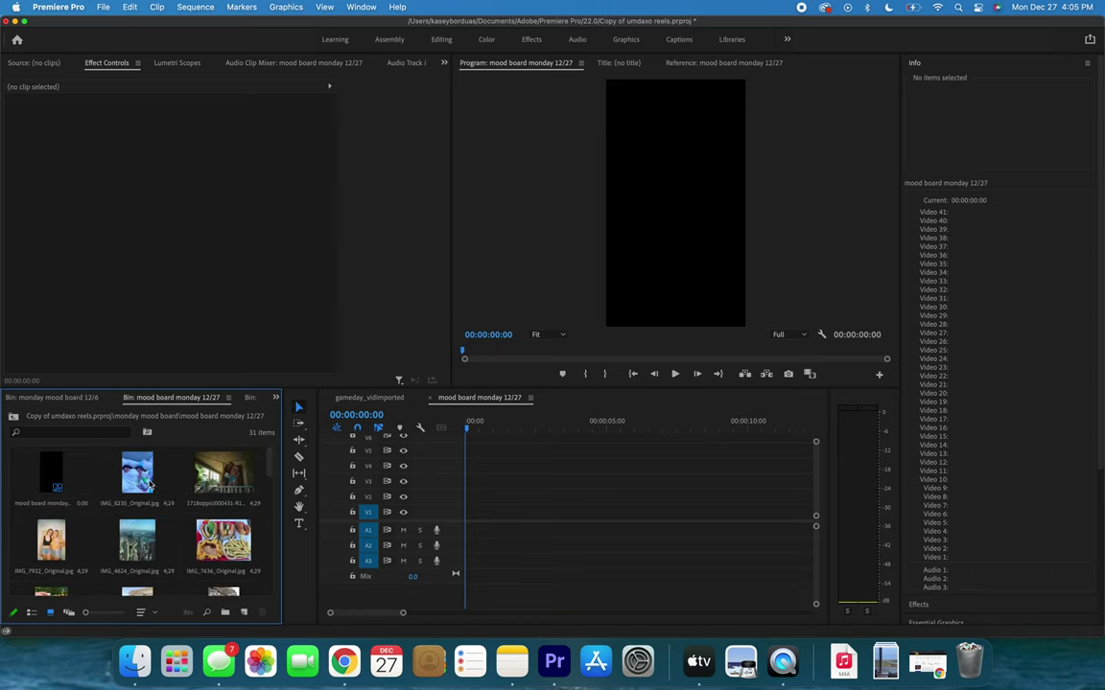
{"action": "left_click", "coordinate": [67, 397]}
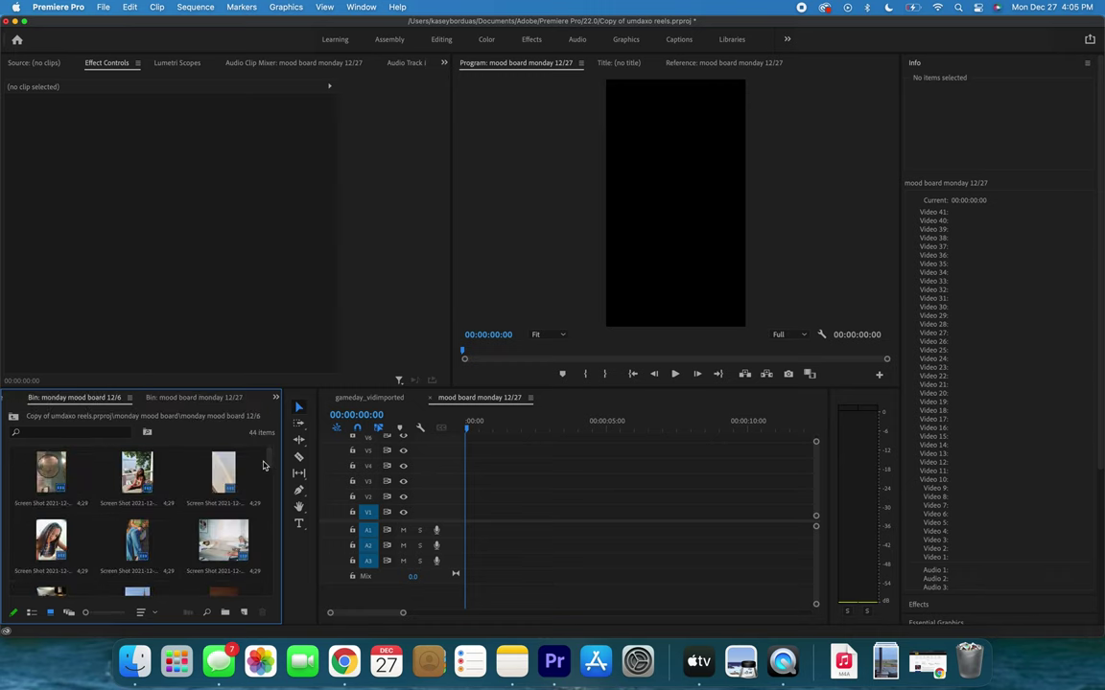
{"action": "scroll", "coordinate": [270, 473], "scroll_direction": "down", "scroll_amount": 2}
{"action": "left_click_drag", "start_coordinate": [271, 472], "coordinate": [281, 575]}
{"action": "left_click", "coordinate": [144, 494]}
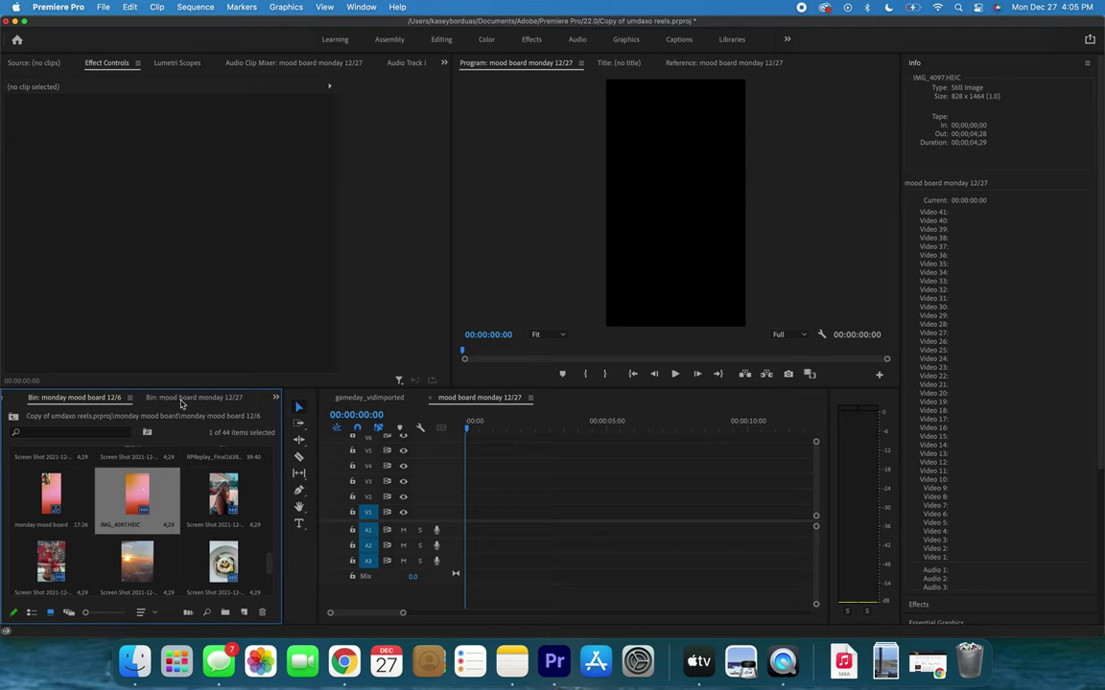
{"action": "left_click", "coordinate": [181, 400]}
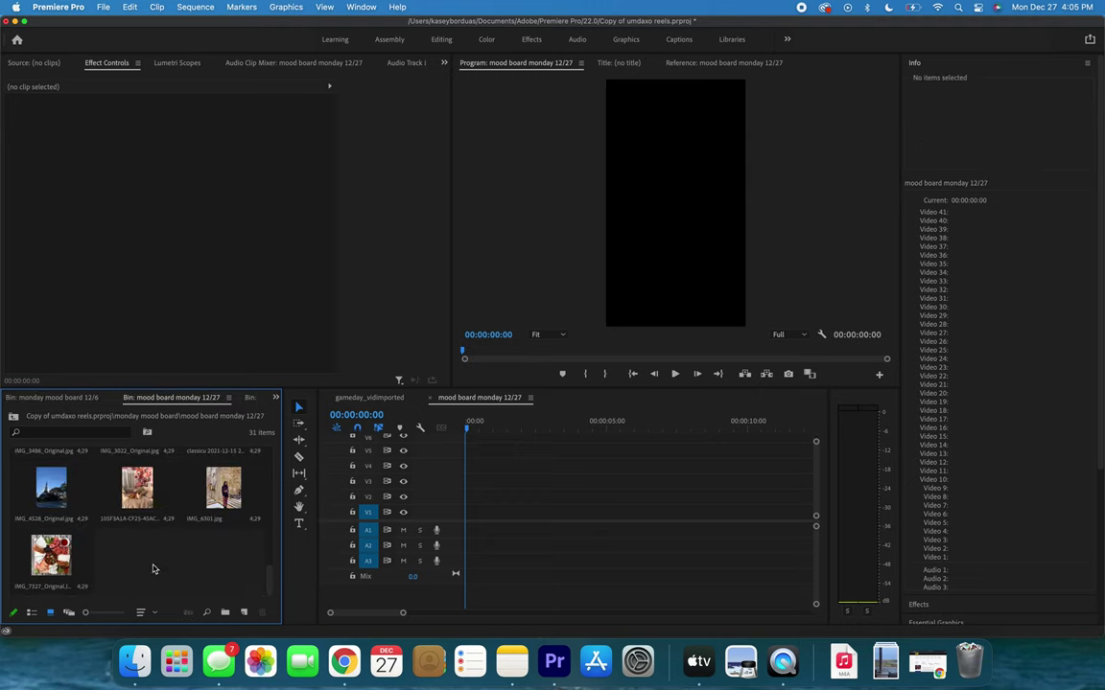
{"action": "key", "text": "super+v"}
{"action": "left_click", "coordinate": [196, 553]}
Preview the IMG_4097.HEIC gradient image and place it on track V1 at the start of the "mood board monday 12/27" sequence.
{"action": "double_click", "coordinate": [128, 559]}
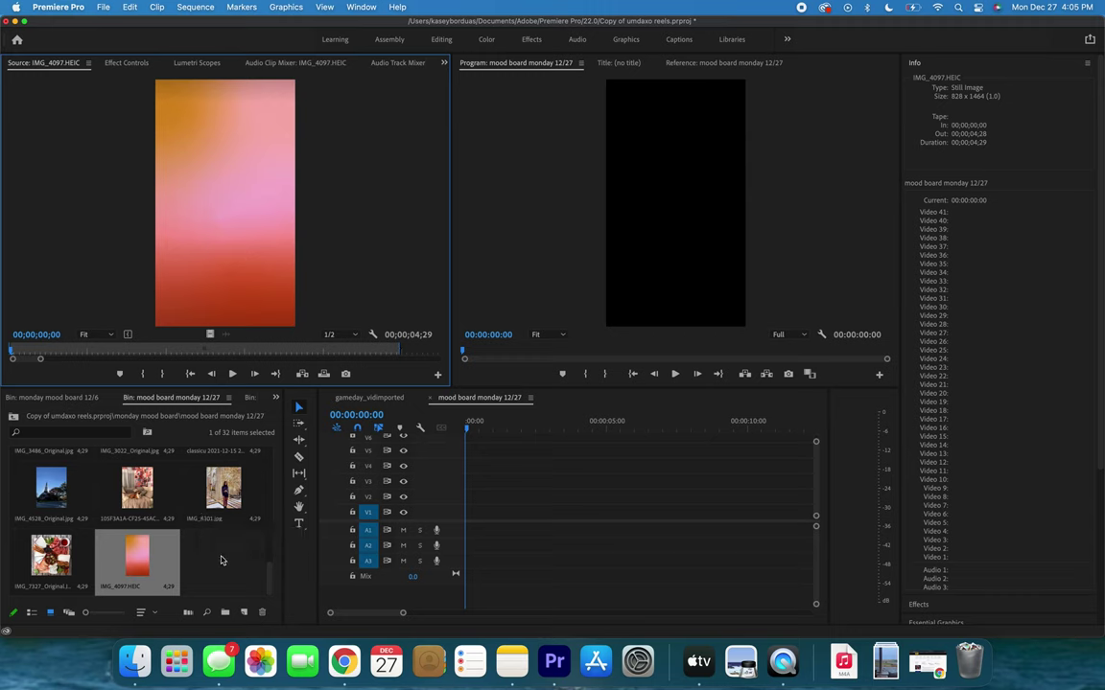
{"action": "left_click", "coordinate": [212, 564]}
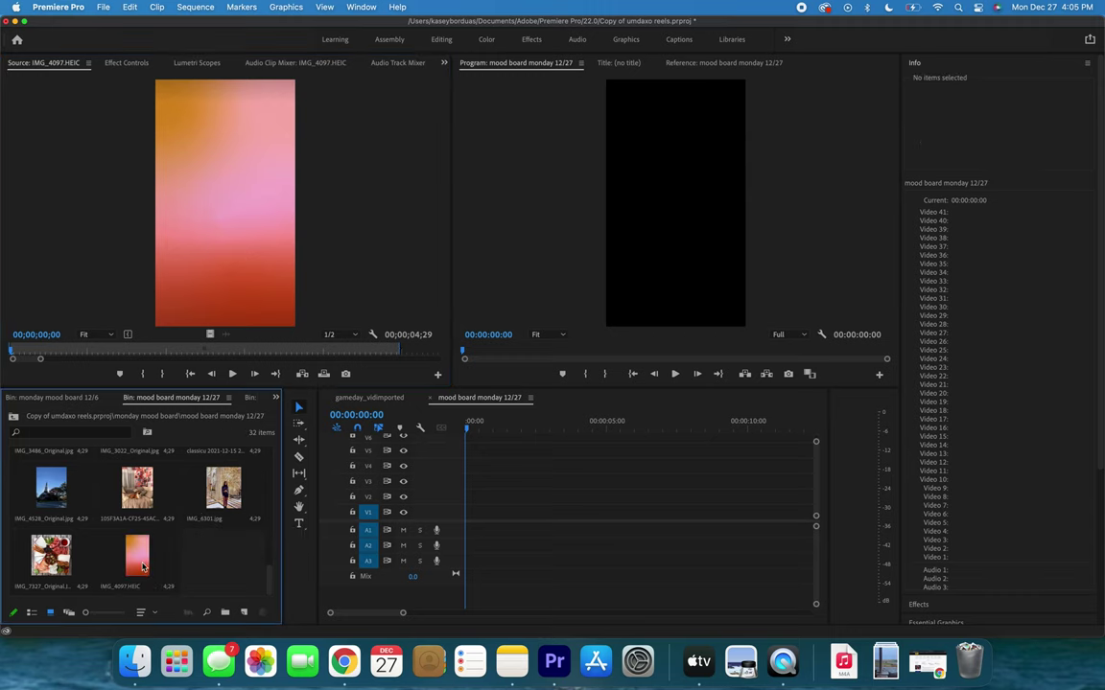
{"action": "left_click_drag", "start_coordinate": [148, 567], "coordinate": [494, 515]}
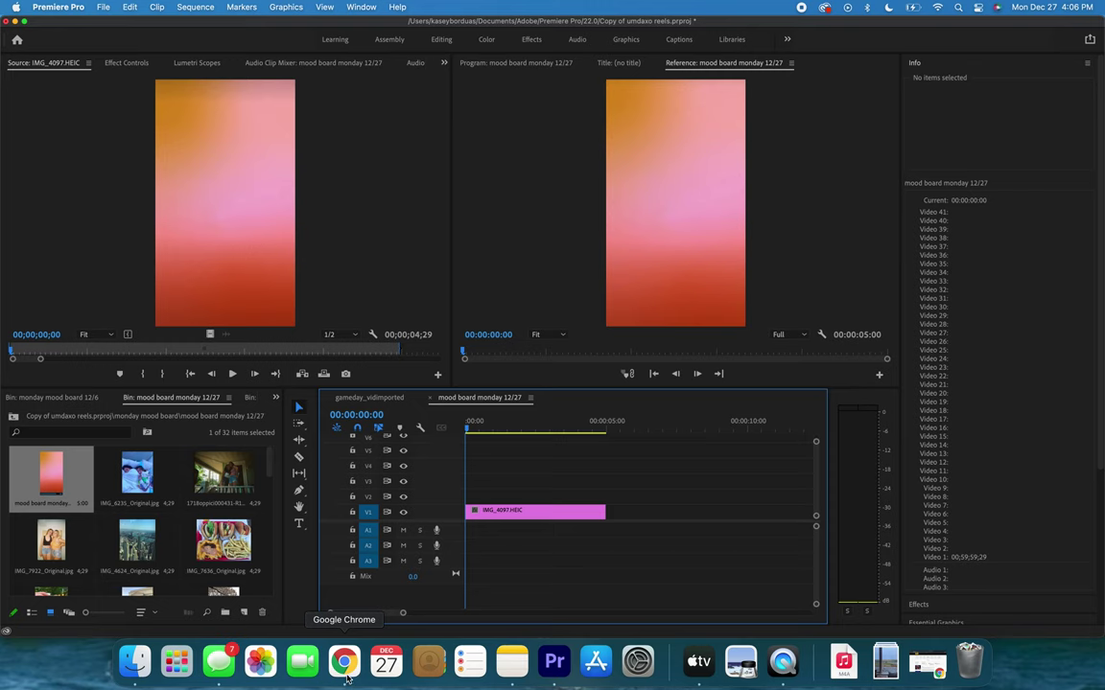
Switch to Chrome and open the "Eric B & Rakim - Paid In Full" video from YouTube results for "eric b and rakim paid in full".
{"action": "left_click", "coordinate": [347, 672]}
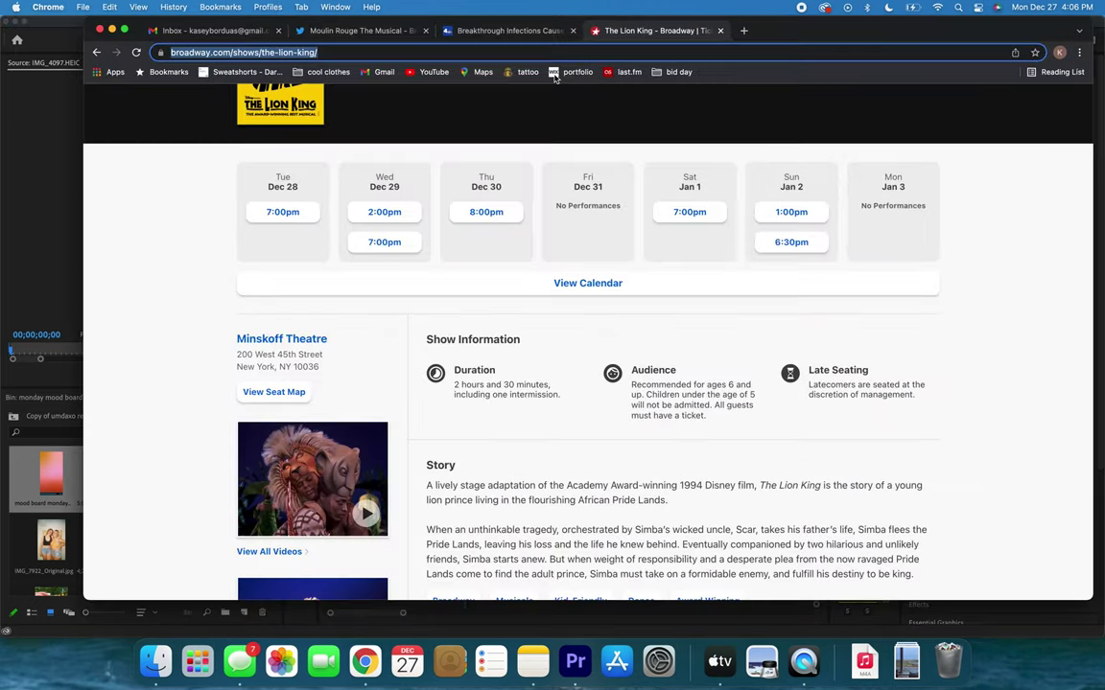
{"action": "type", "text": "tik"}
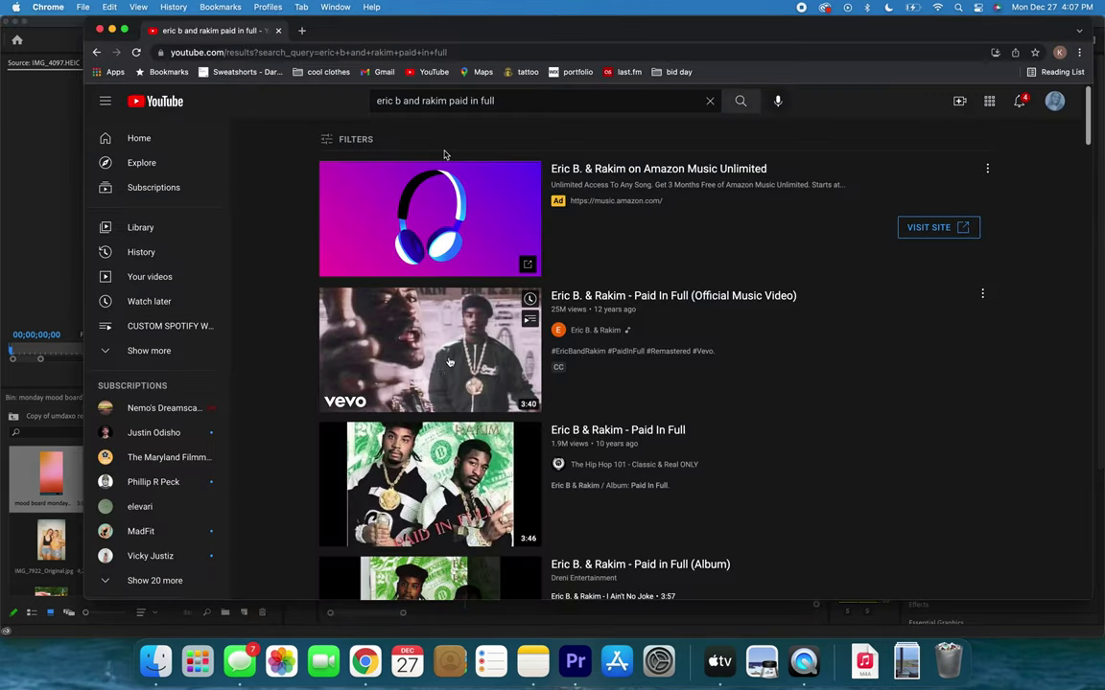
{"action": "scroll", "coordinate": [457, 393], "scroll_direction": "down", "scroll_amount": 3}
{"action": "left_click", "coordinate": [457, 393]}
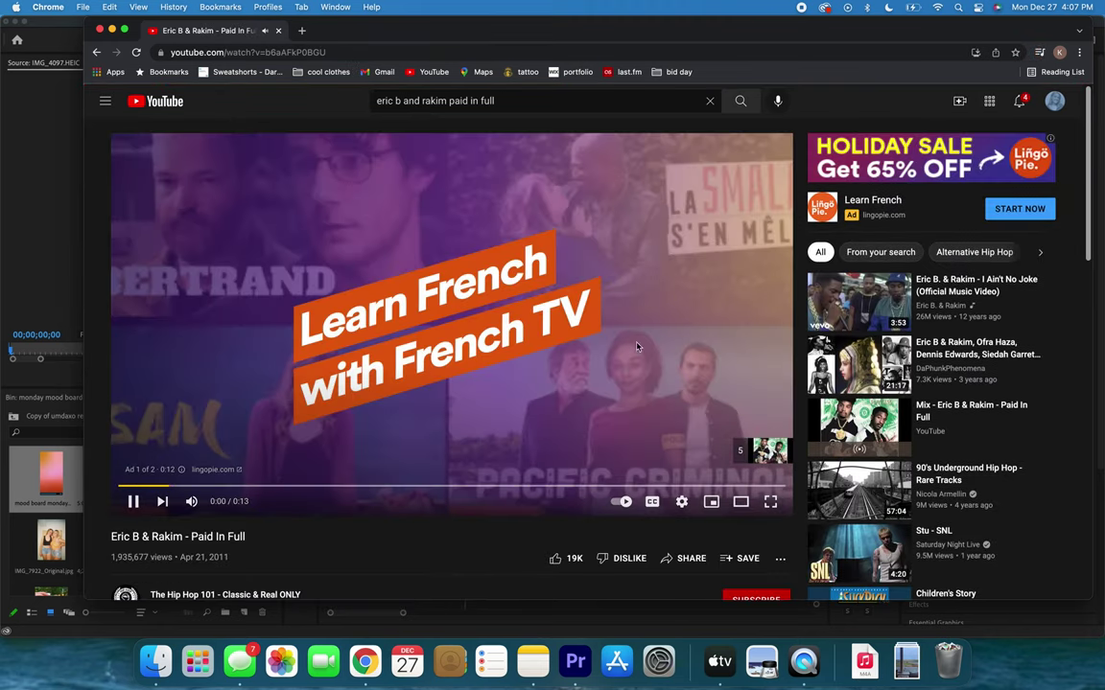
Search Google for "youtube to mp4" in a new tab and open the 320ytmp3.com converter.
{"action": "left_click", "coordinate": [303, 31]}
{"action": "type", "text": "youtube to"}
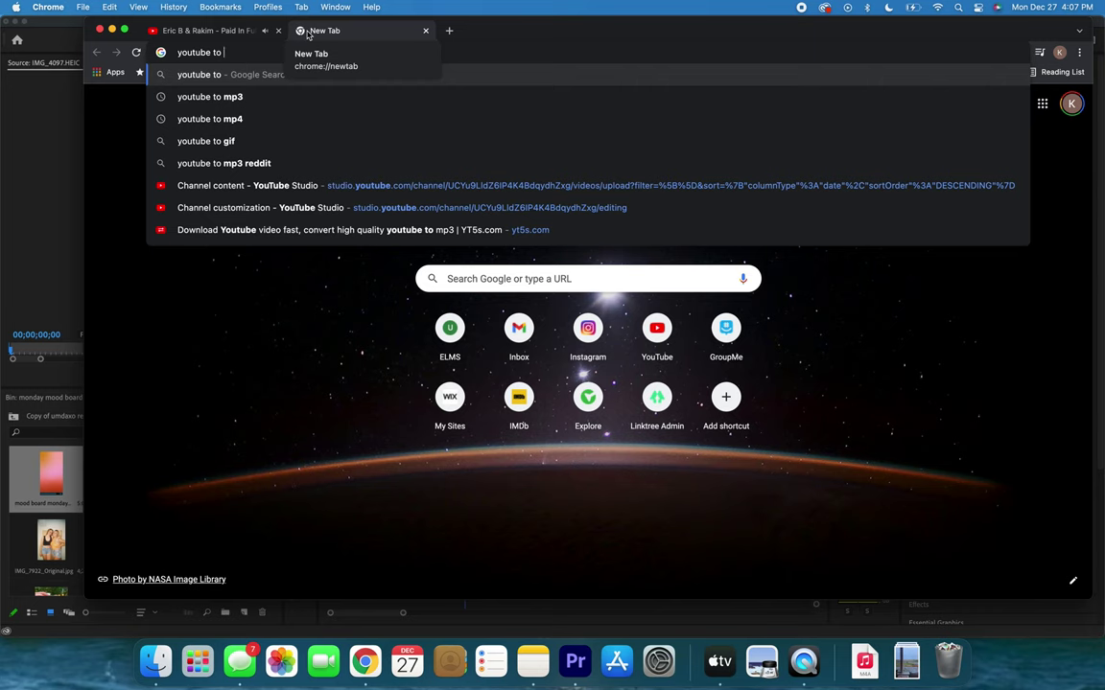
{"action": "left_click", "coordinate": [288, 97]}
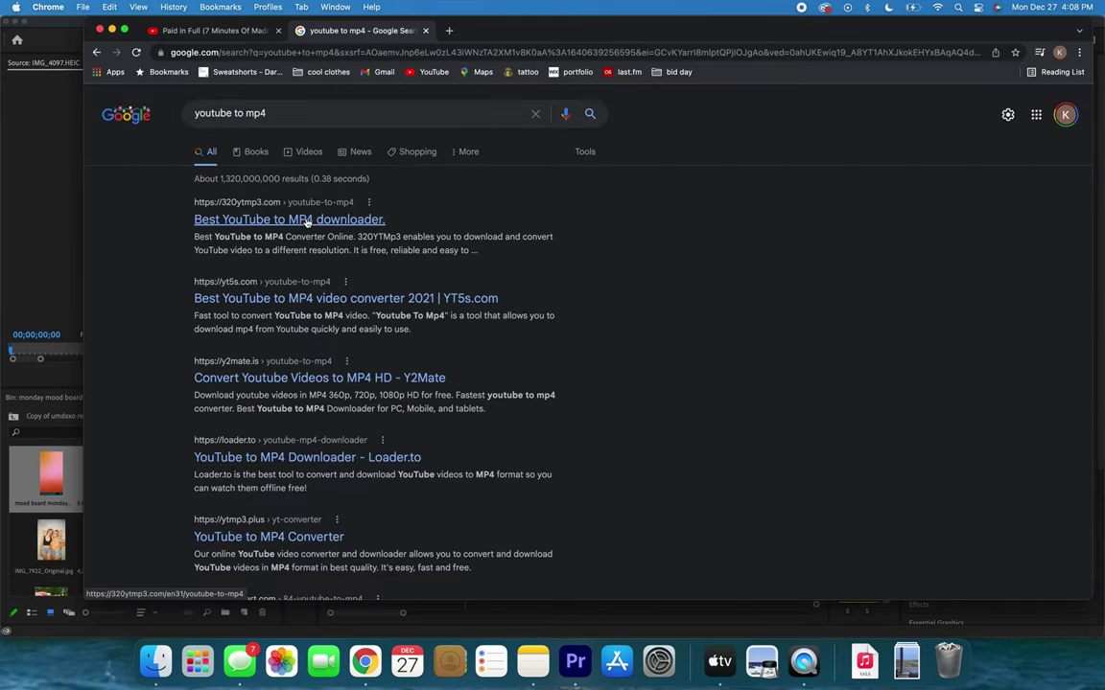
{"action": "left_click", "coordinate": [306, 221]}
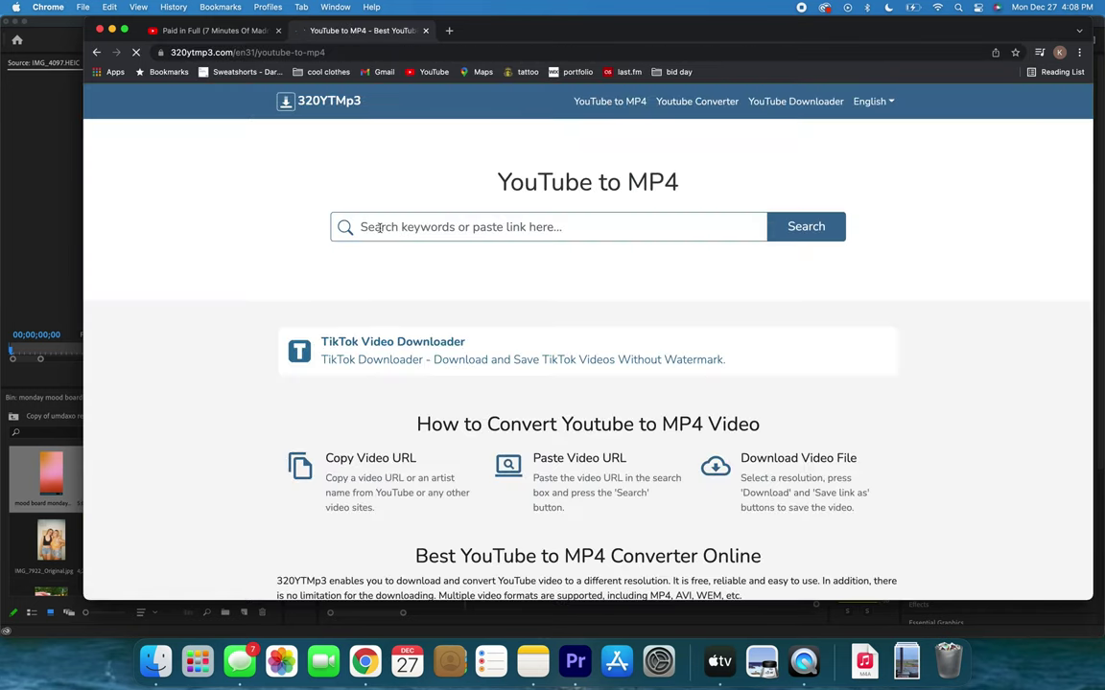
{"action": "left_click", "coordinate": [378, 227]}
{"action": "type", "text": "https://www.youtube.com/watch?v=z5iiEtFL69I"}
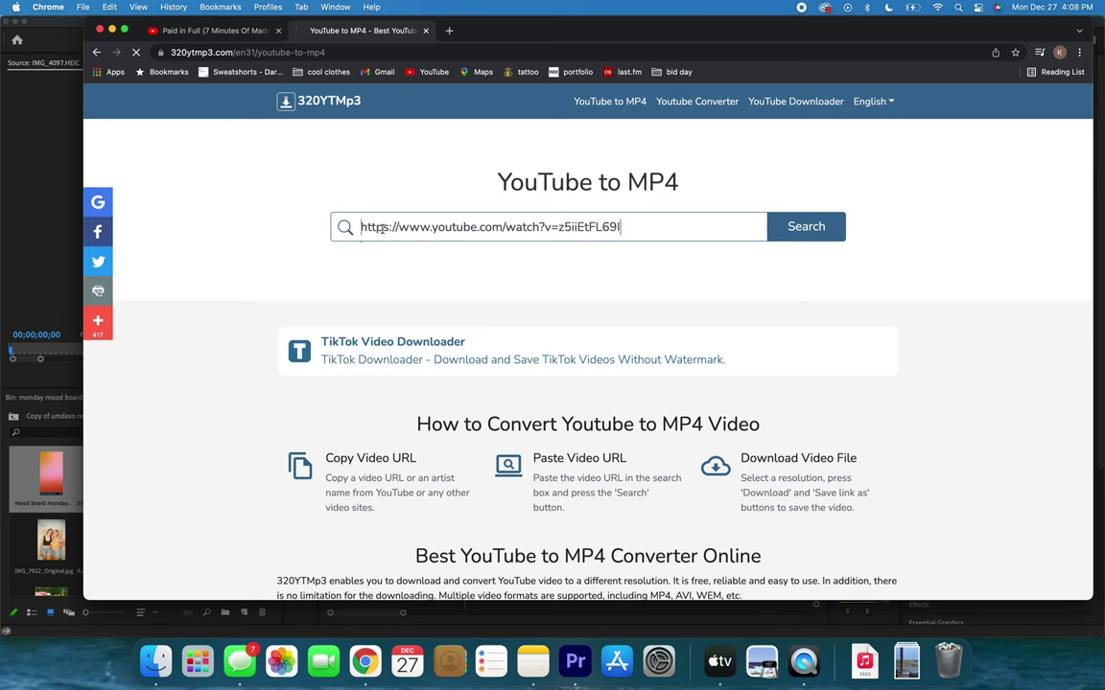
{"action": "left_click", "coordinate": [816, 233]}
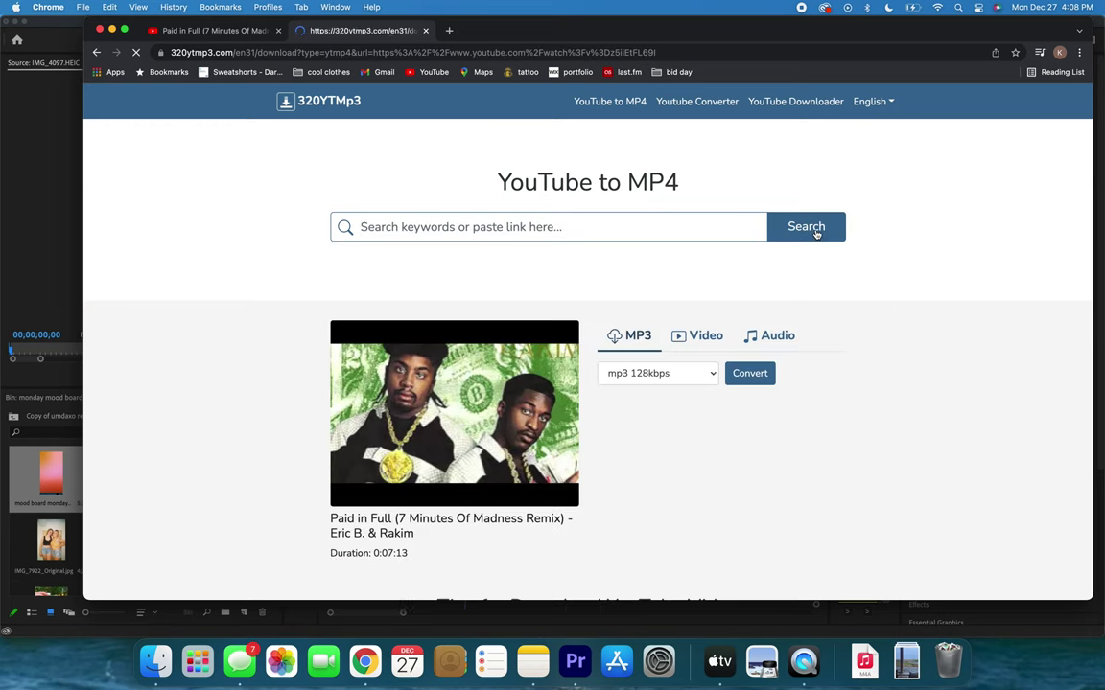
Download the "Paid in Full (7 Minutes Of Madness Remix)" video as mp4 640x360.
{"action": "left_click", "coordinate": [707, 335]}
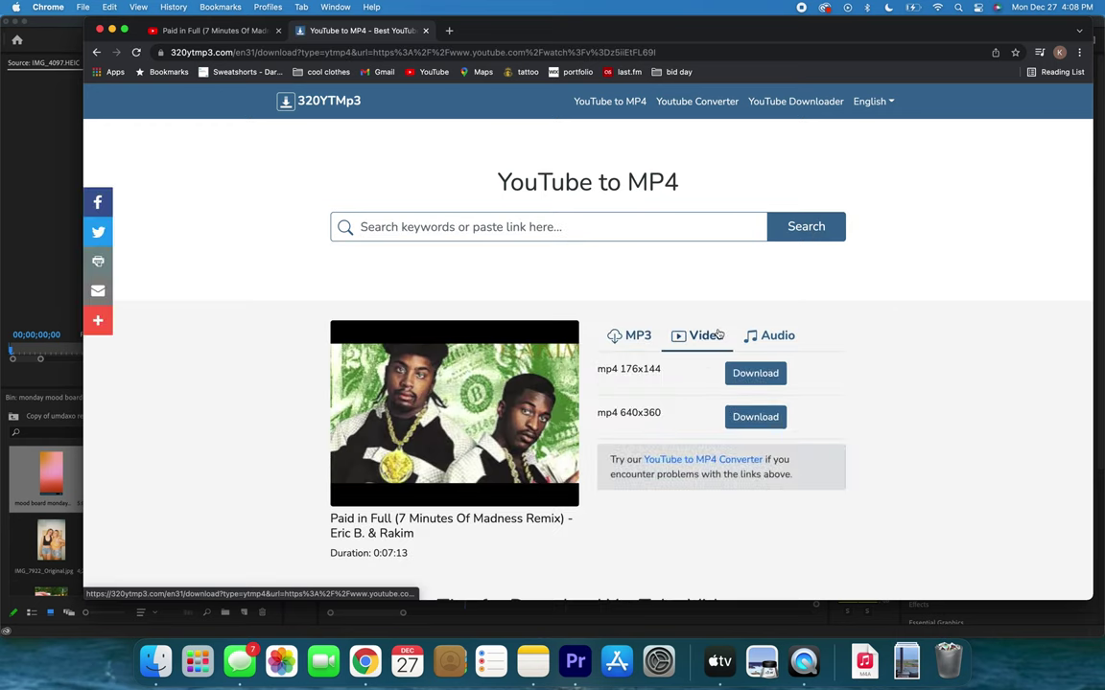
{"action": "left_click", "coordinate": [749, 420]}
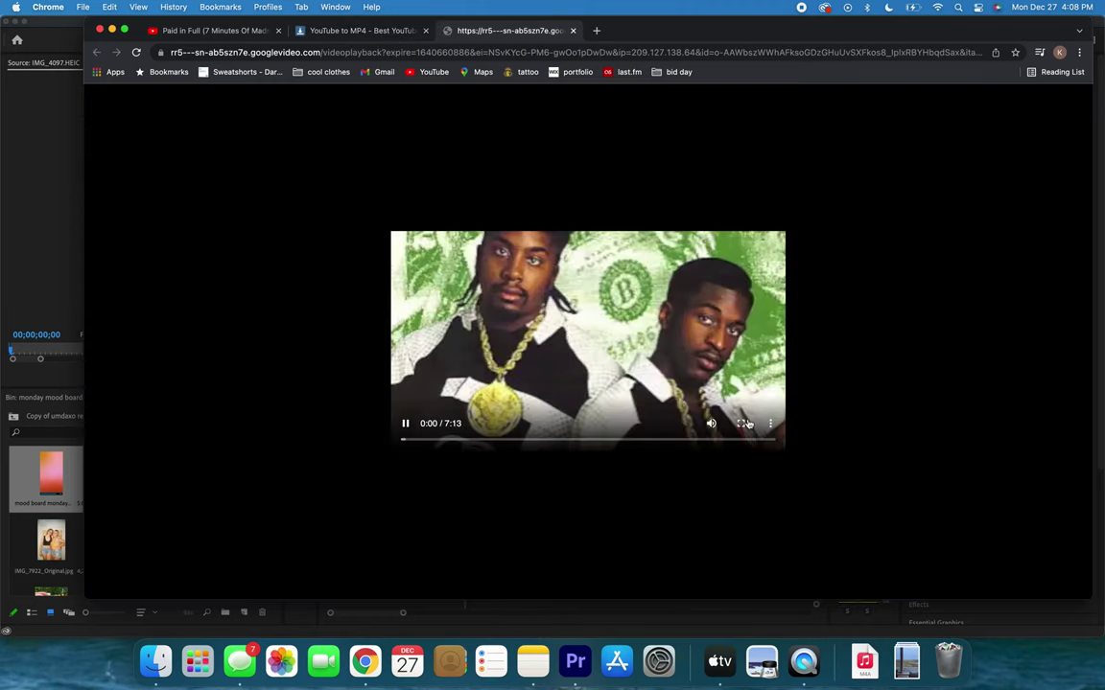
{"action": "left_click", "coordinate": [773, 425]}
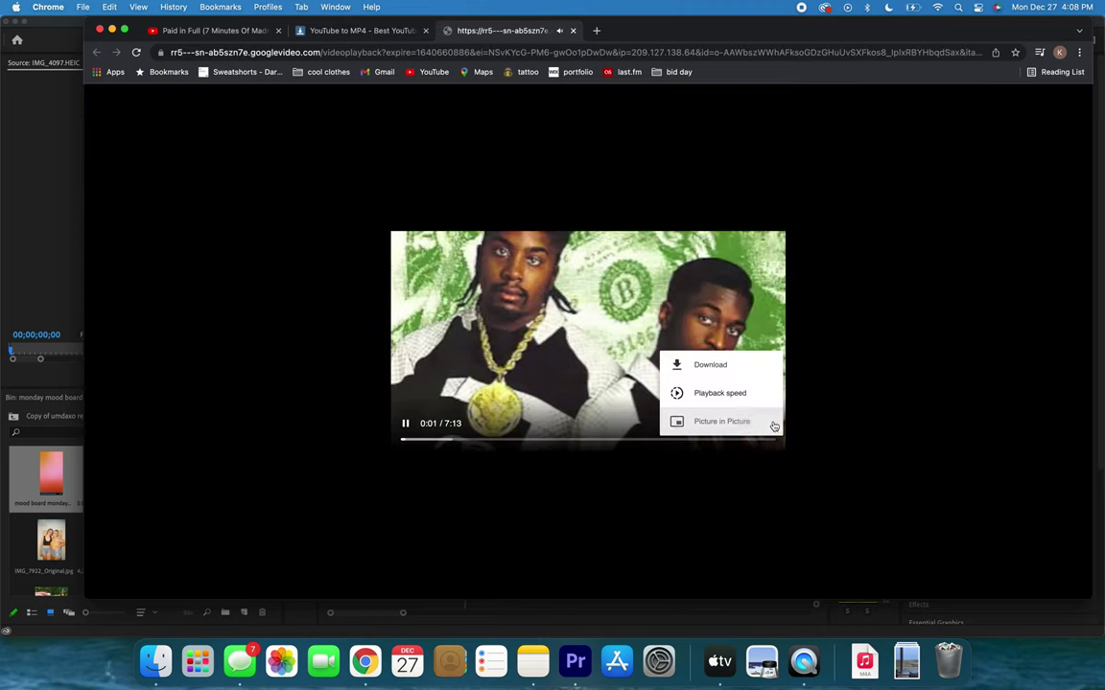
{"action": "left_click", "coordinate": [727, 362]}
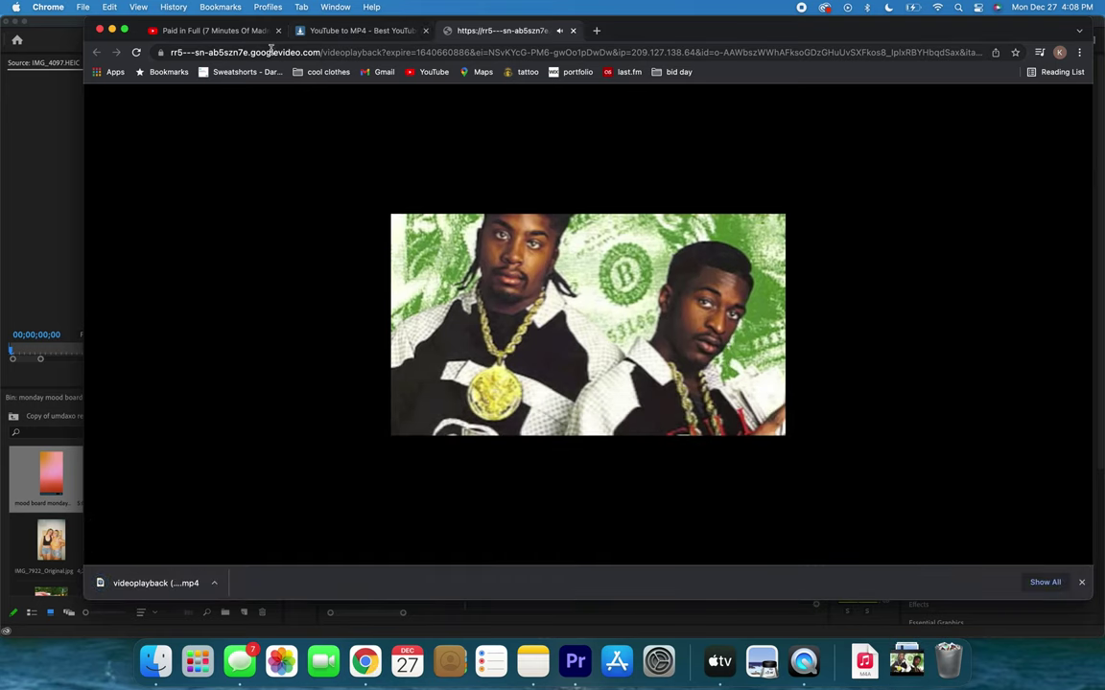
Close the Chrome window and import videoplayback (4).mp4 from Downloads into the "mood board monday 12/27" bin in Premiere Pro.
{"action": "left_click", "coordinate": [98, 31]}
{"action": "left_click", "coordinate": [169, 494]}
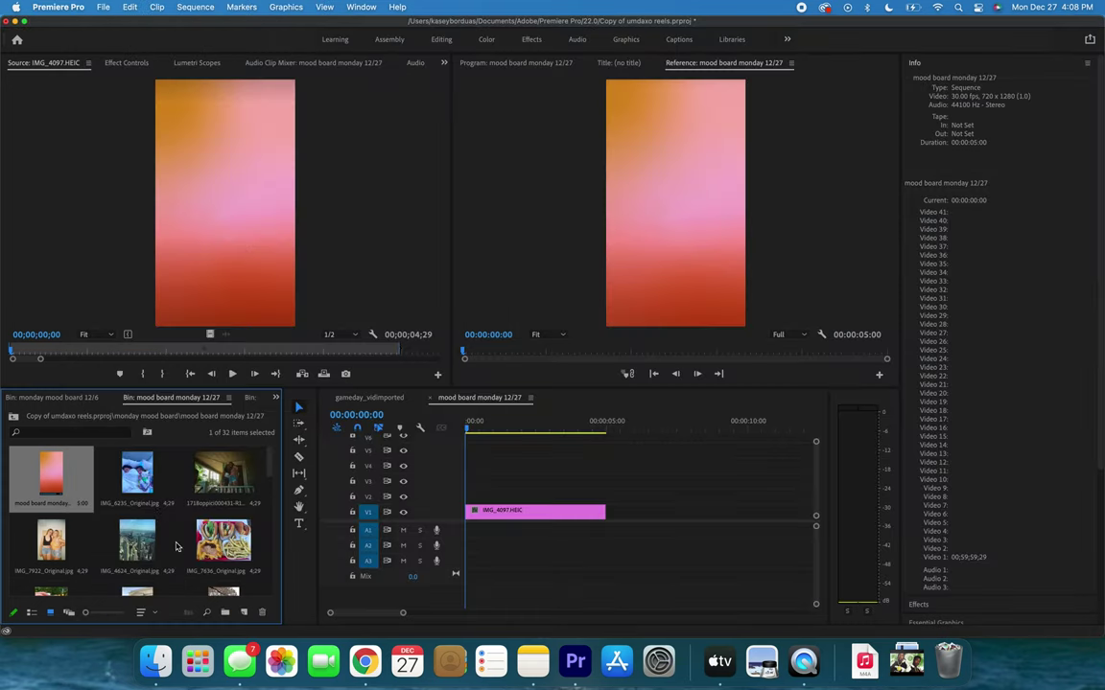
{"action": "key", "text": "super+i"}
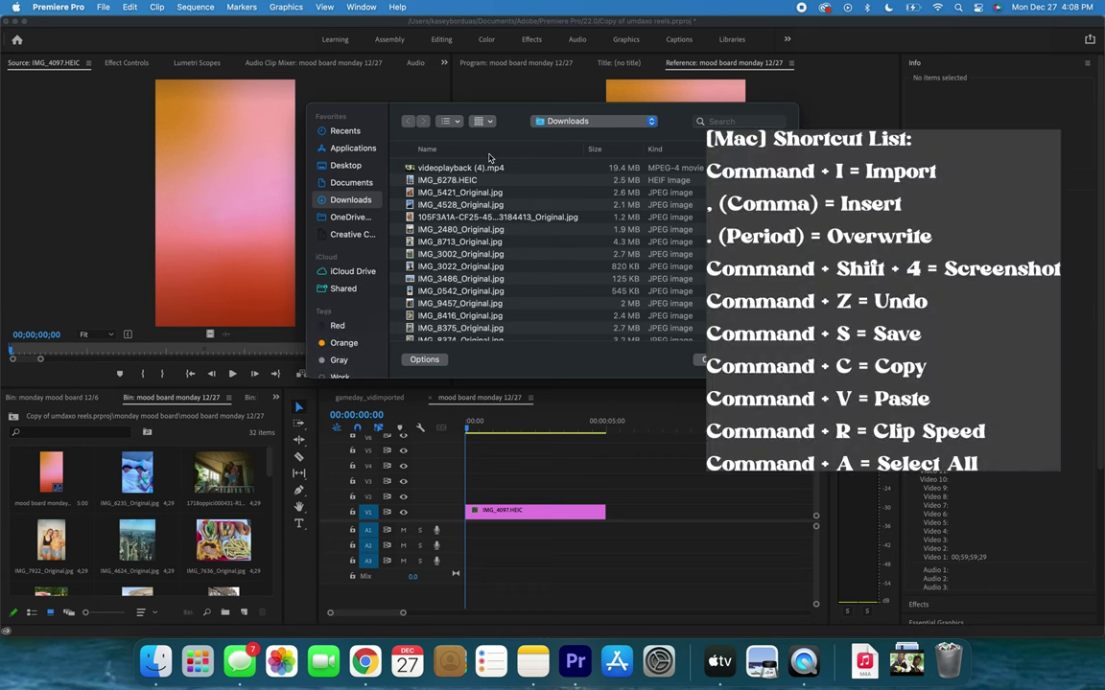
{"action": "double_click", "coordinate": [445, 176]}
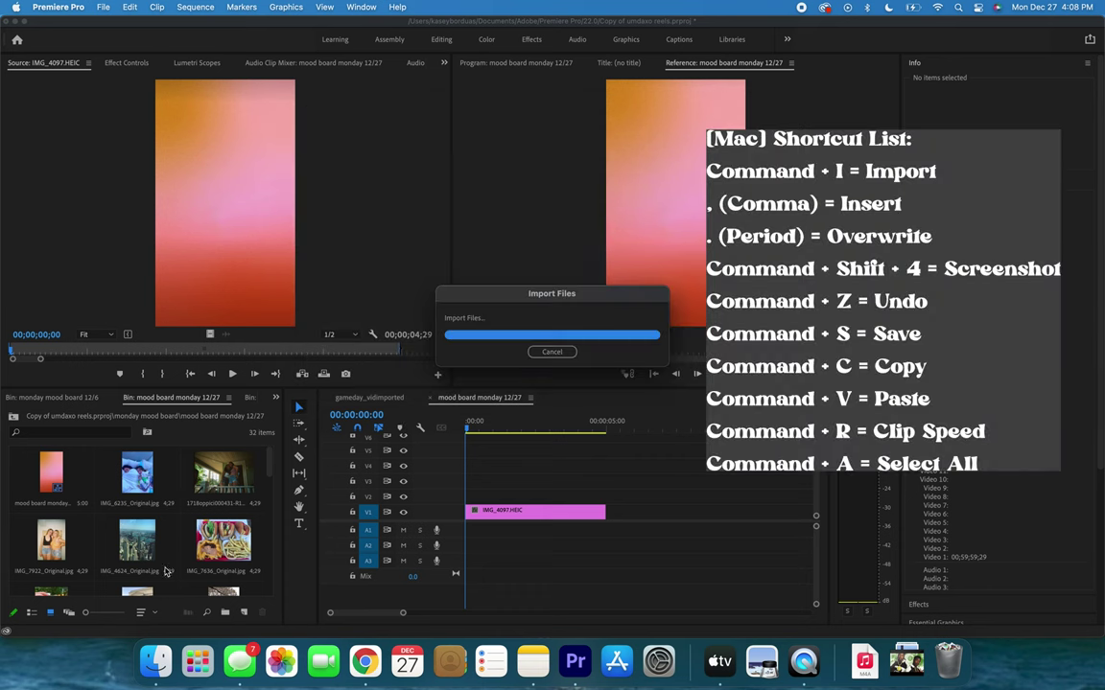
Mark an In point at 00:00:03:02 in videoplayback (4).mp4 and place only its audio on track A1 at the sequence start.
{"action": "double_click", "coordinate": [196, 556]}
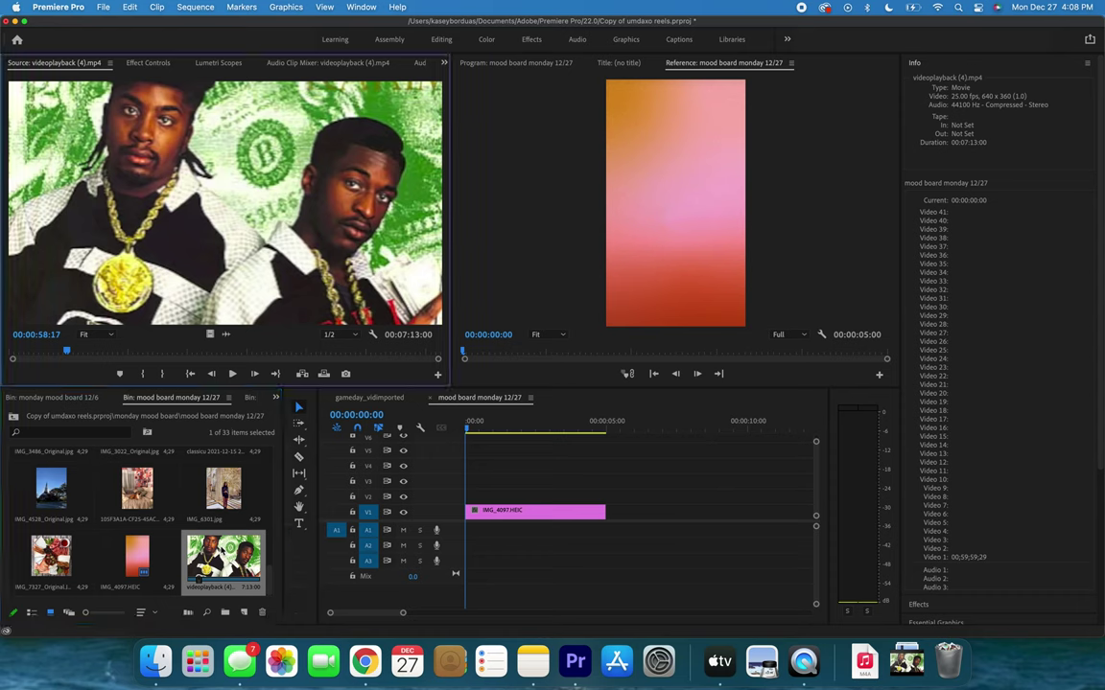
{"action": "key", "text": "XF86AudioRaiseVolume"}
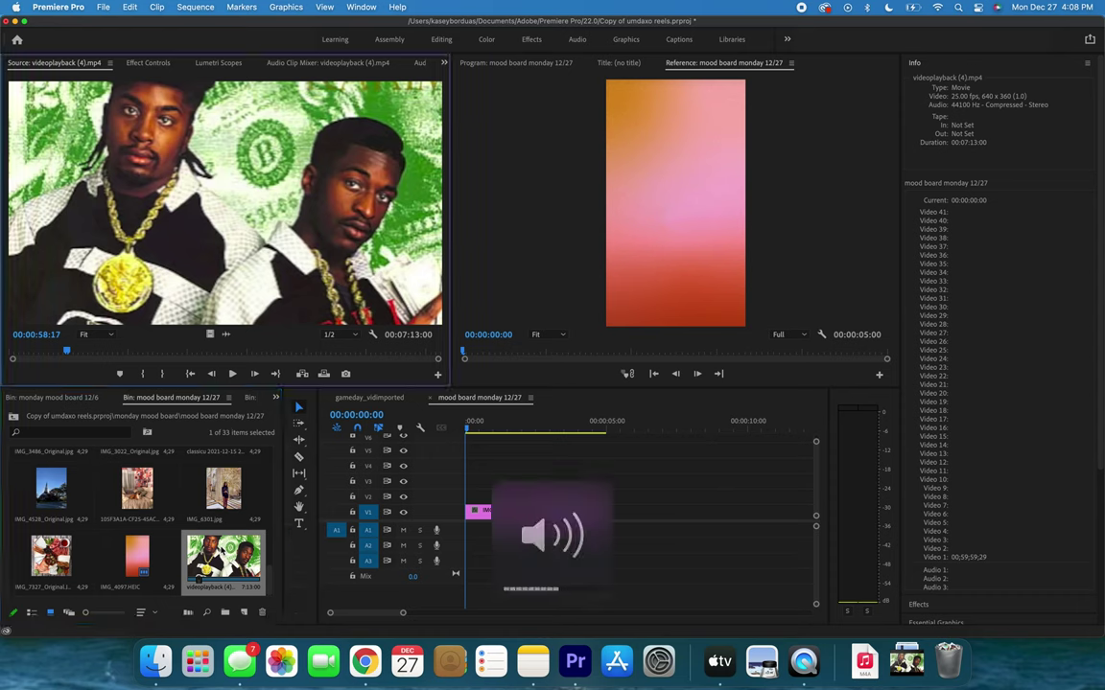
{"action": "left_click", "coordinate": [6, 350]}
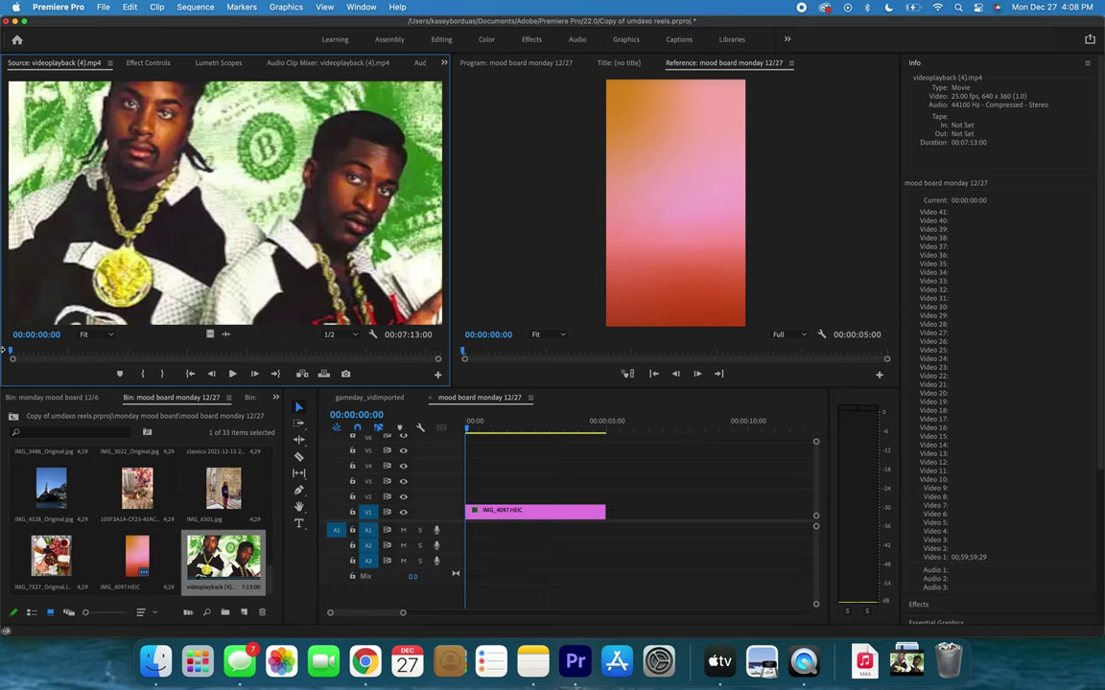
{"action": "key", "text": "space"}
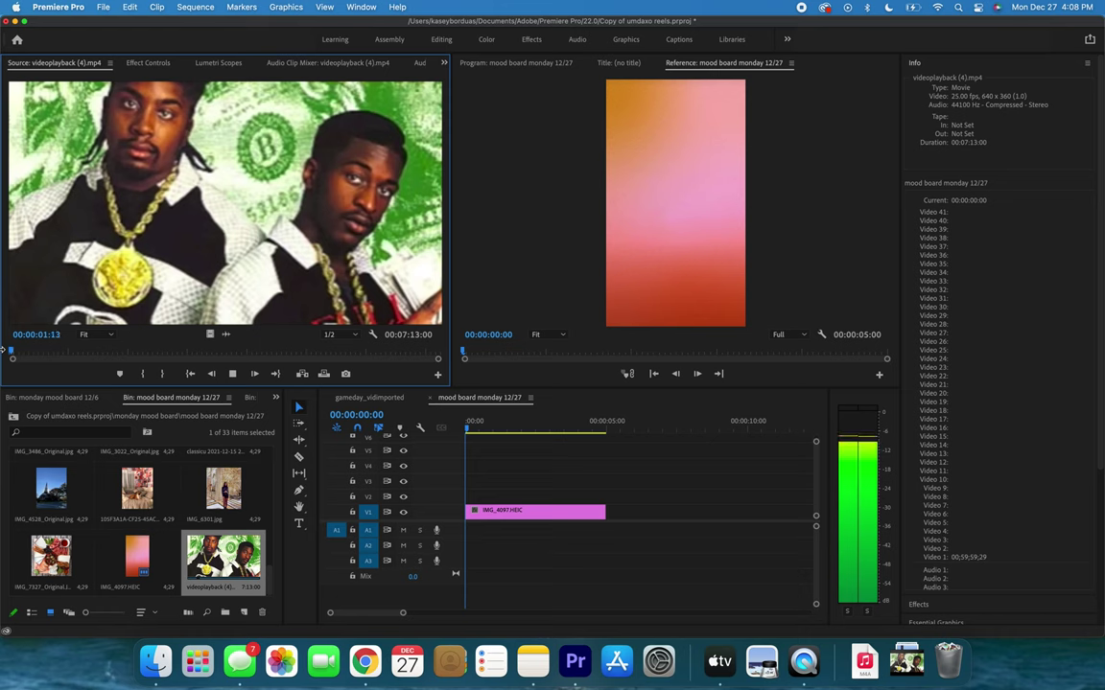
{"action": "key", "text": "space"}
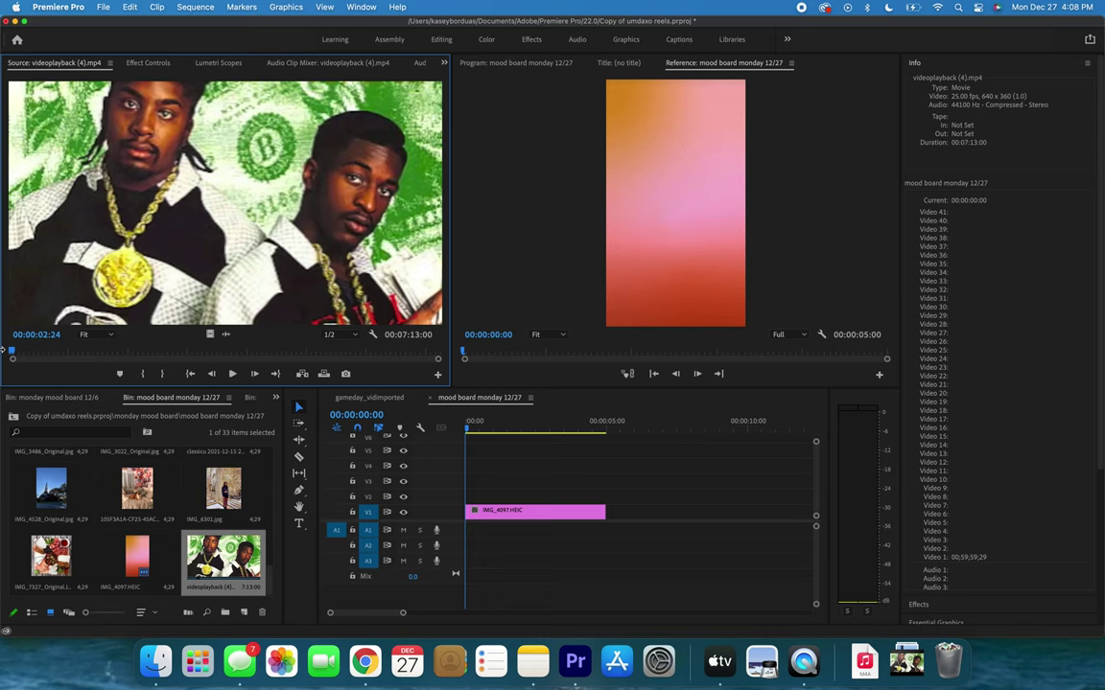
{"action": "key", "text": "space"}
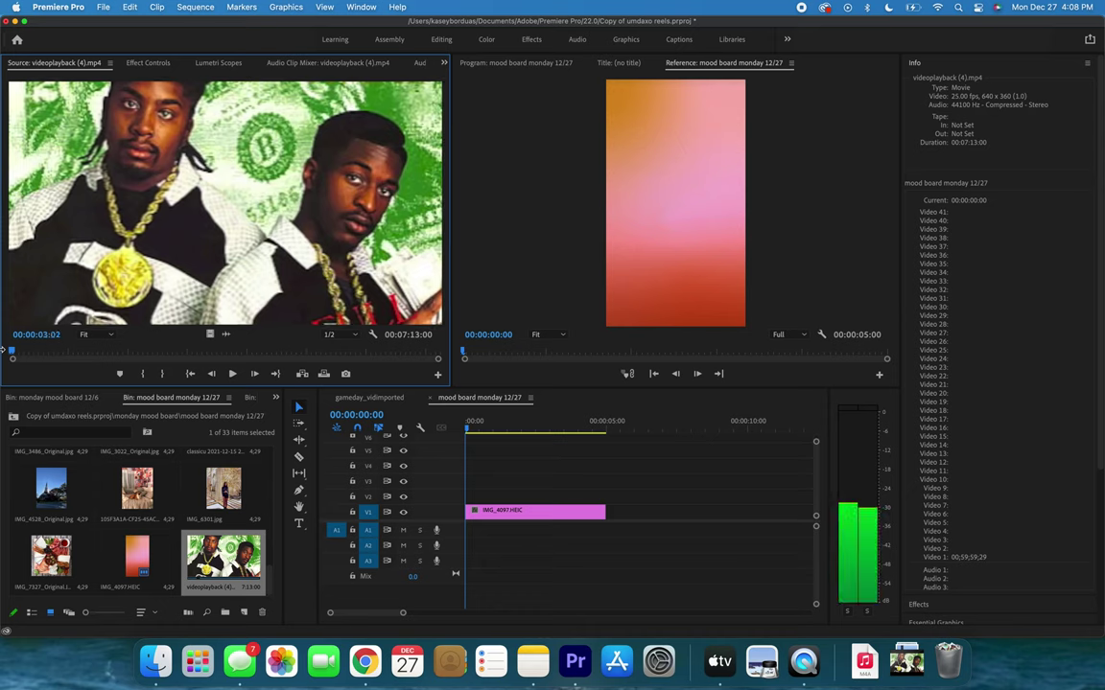
{"action": "key", "text": "i"}
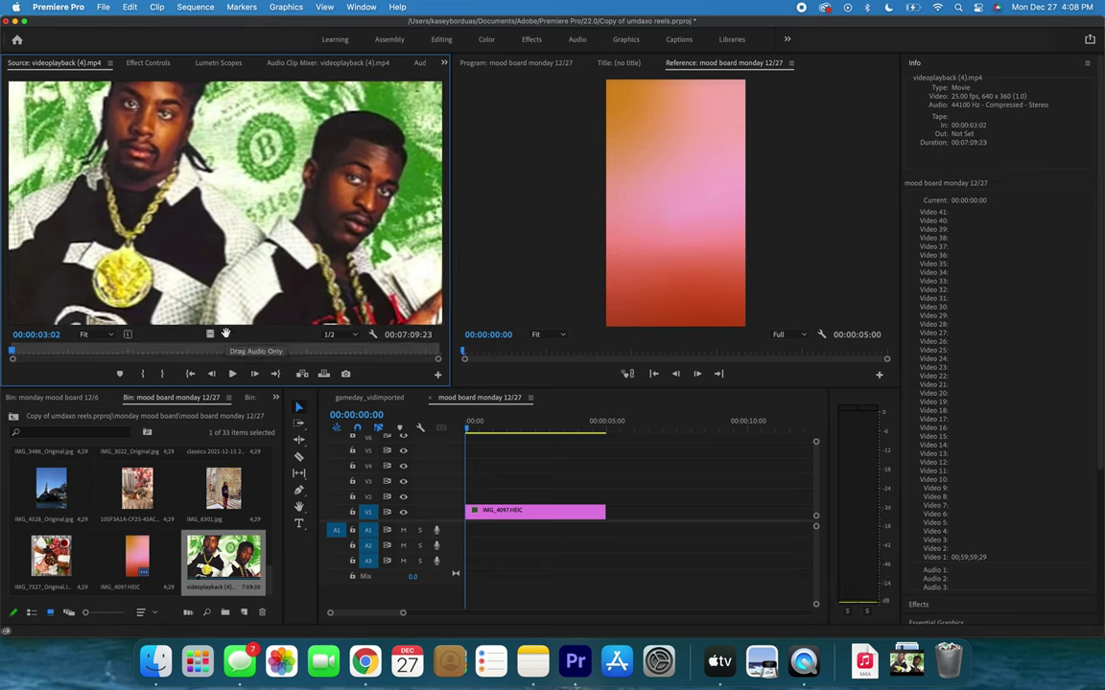
{"action": "left_click_drag", "start_coordinate": [225, 334], "coordinate": [472, 534]}
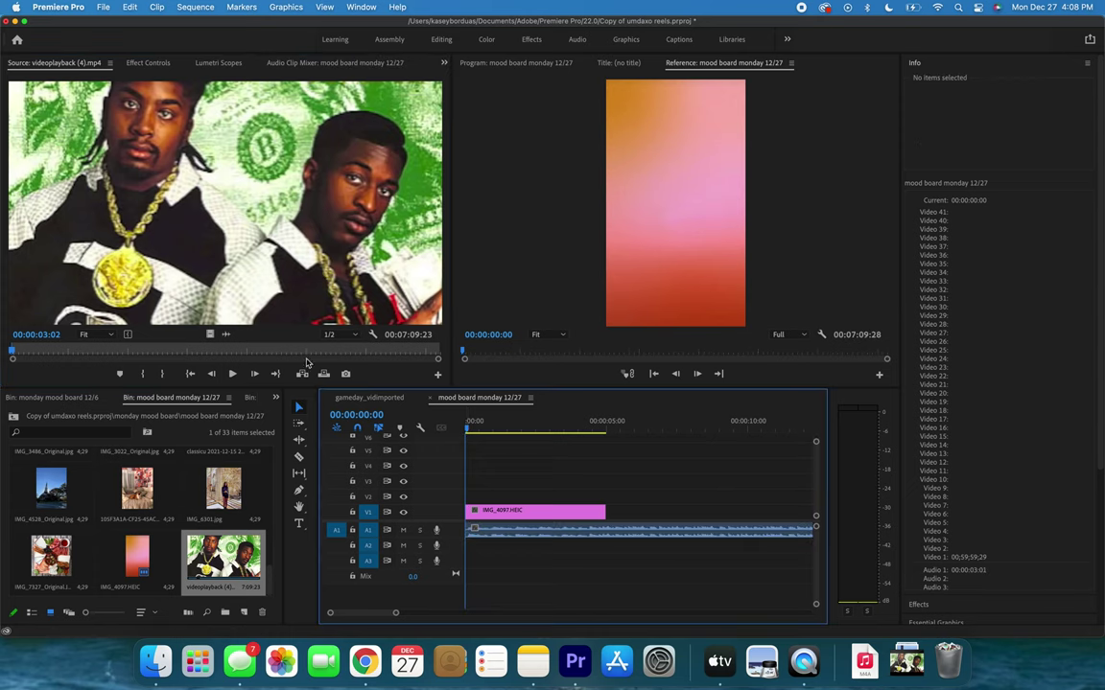
{"action": "left_click", "coordinate": [11, 322]}
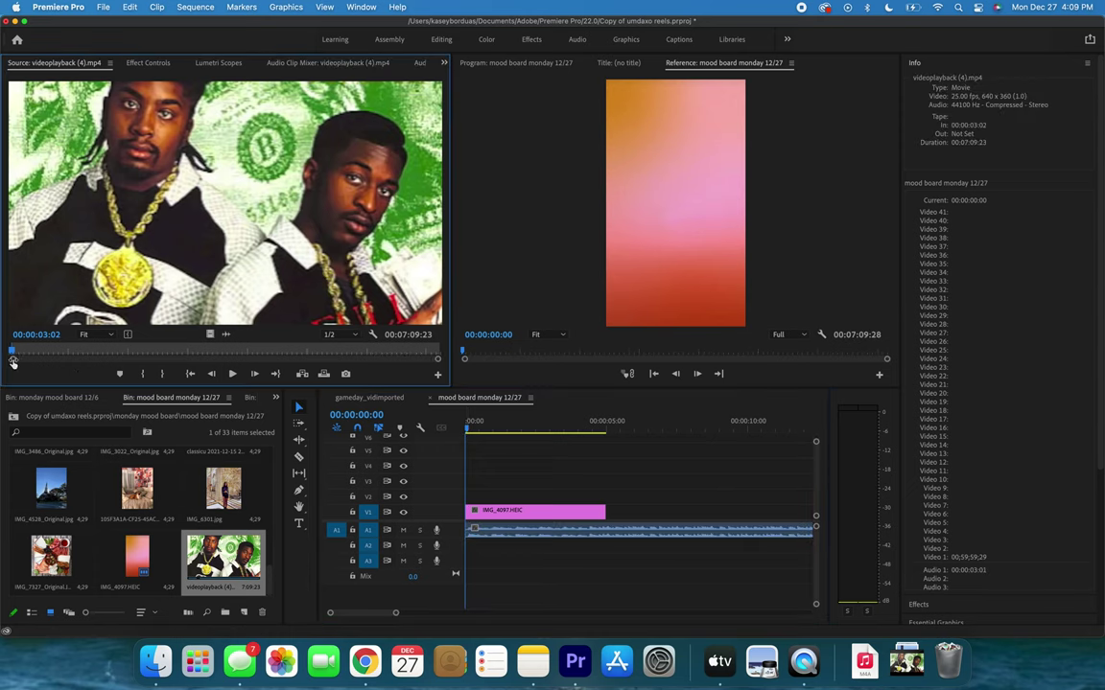
{"action": "left_click_drag", "start_coordinate": [96, 361], "coordinate": [113, 362]}
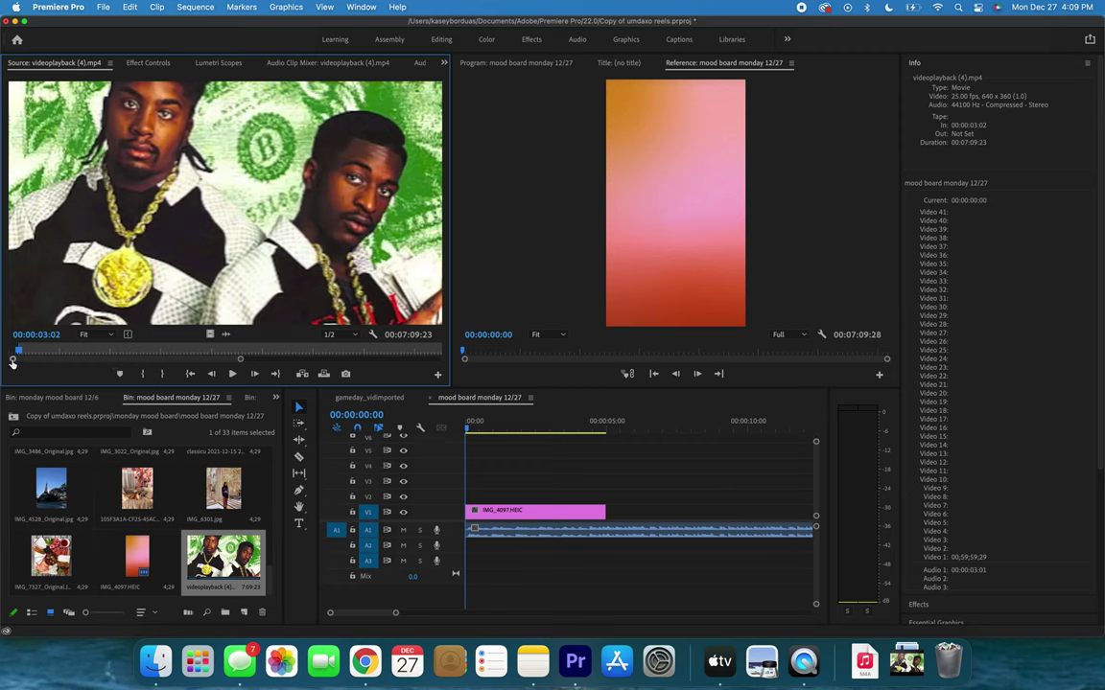
{"action": "left_click_drag", "start_coordinate": [12, 360], "coordinate": [65, 361]}
{"action": "scroll", "coordinate": [65, 362], "scroll_direction": "up", "scroll_amount": 2}
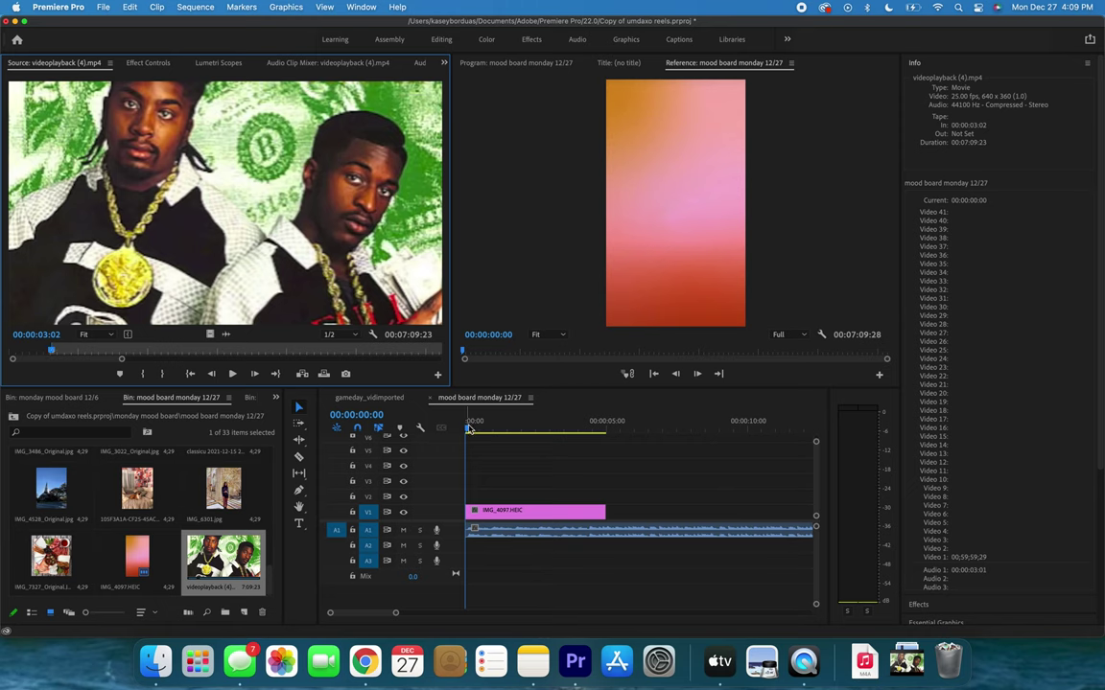
Play the "mood board monday 12/27" sequence from its start to listen to the added song.
{"action": "left_click", "coordinate": [457, 433]}
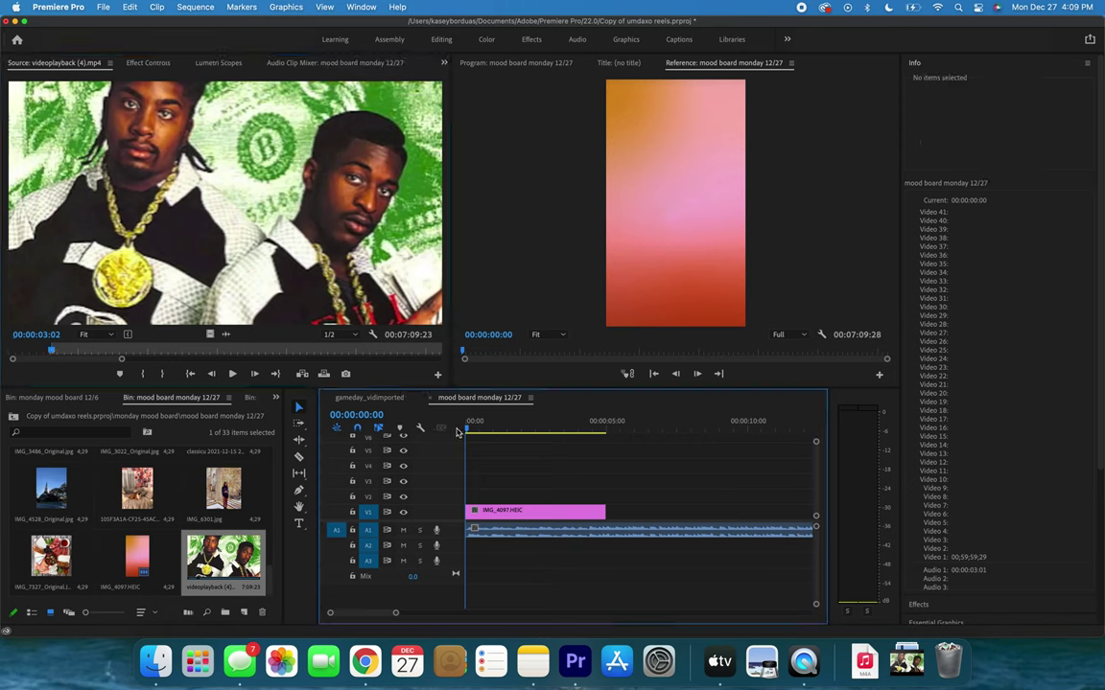
{"action": "key", "text": "space"}
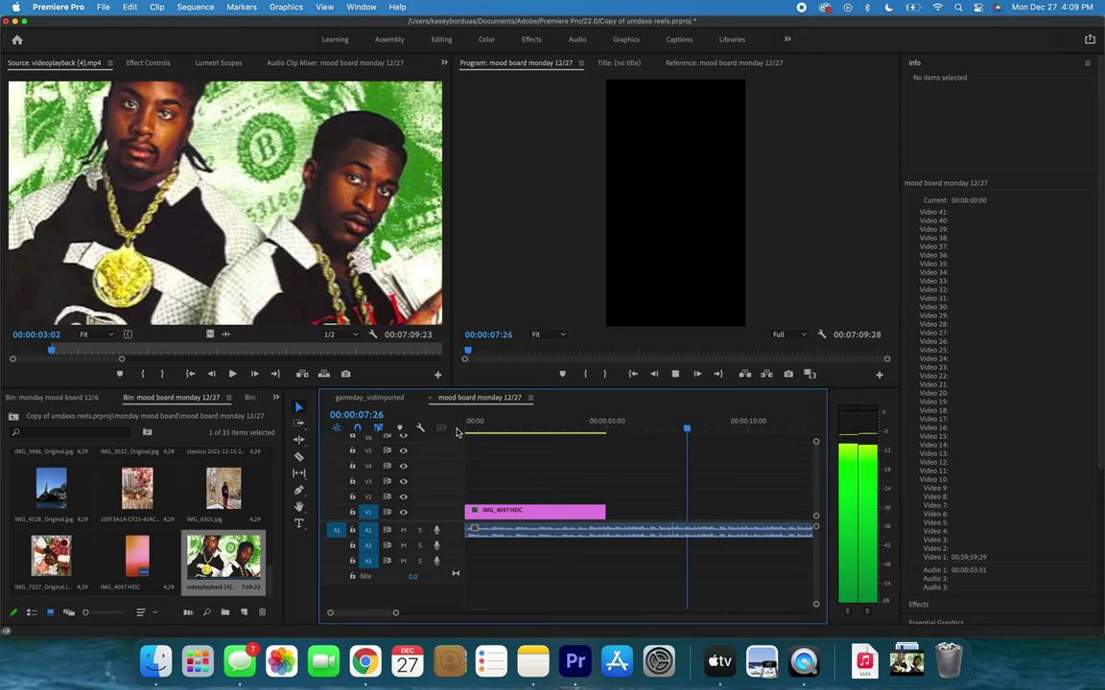
Cut the song on A1 at 00:00:09:07, delete the remainder, and extend the IMG_4097.HEIC background to the same end point.
{"action": "key", "text": "space"}
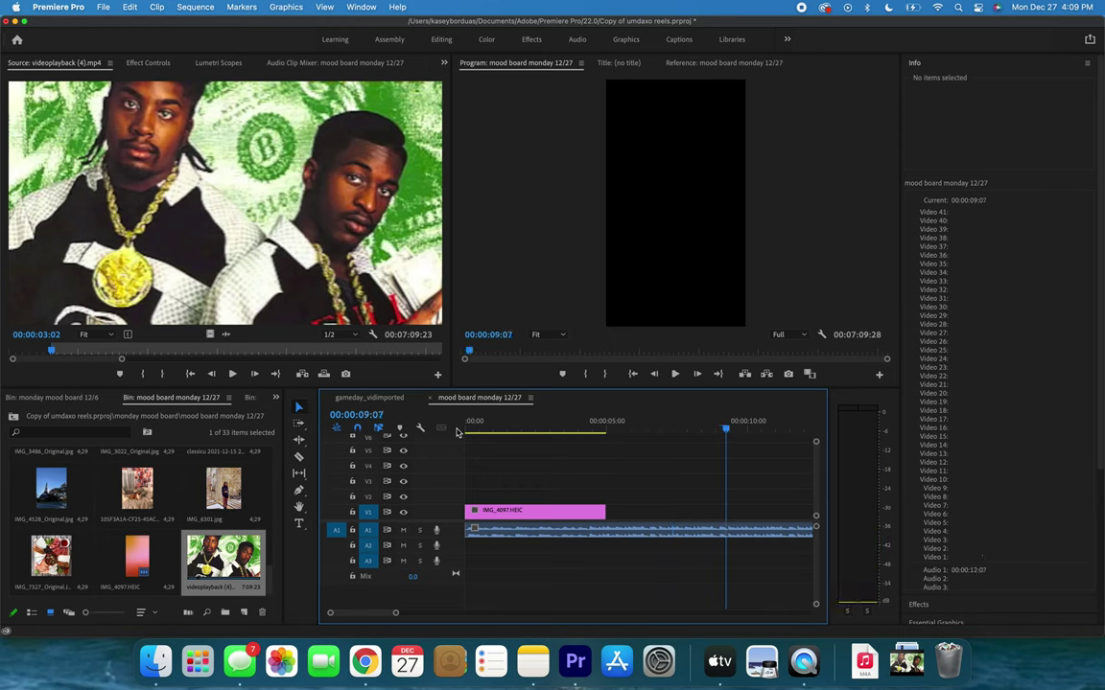
{"action": "key", "text": "c"}
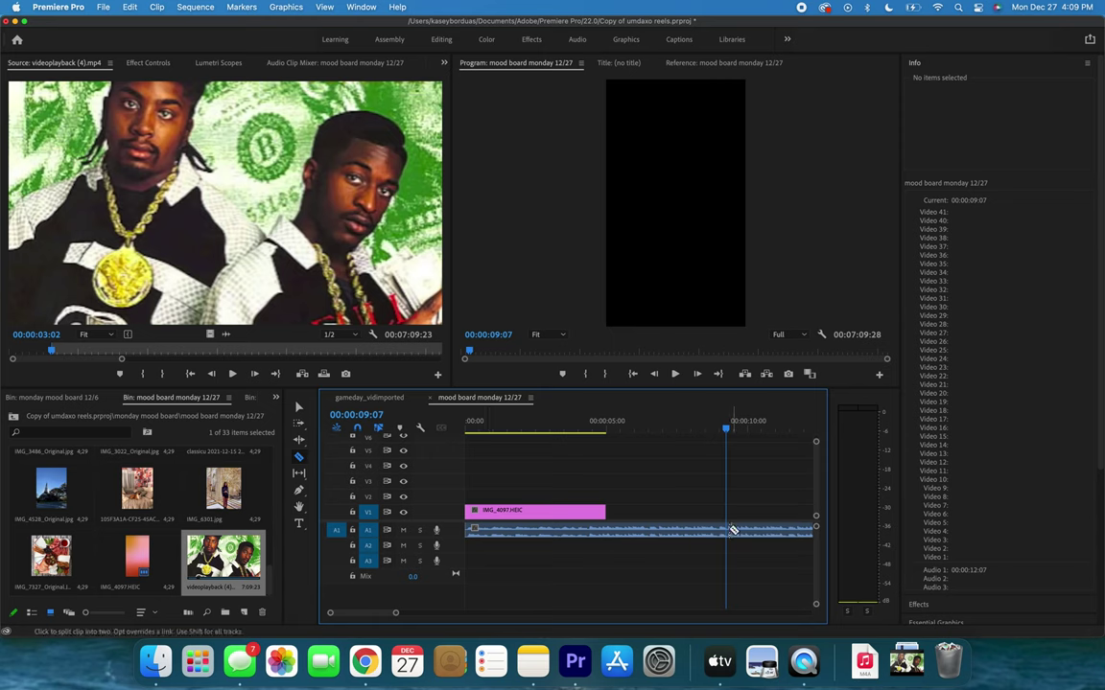
{"action": "left_click", "coordinate": [731, 530]}
{"action": "key", "text": "v"}
{"action": "left_click", "coordinate": [755, 533]}
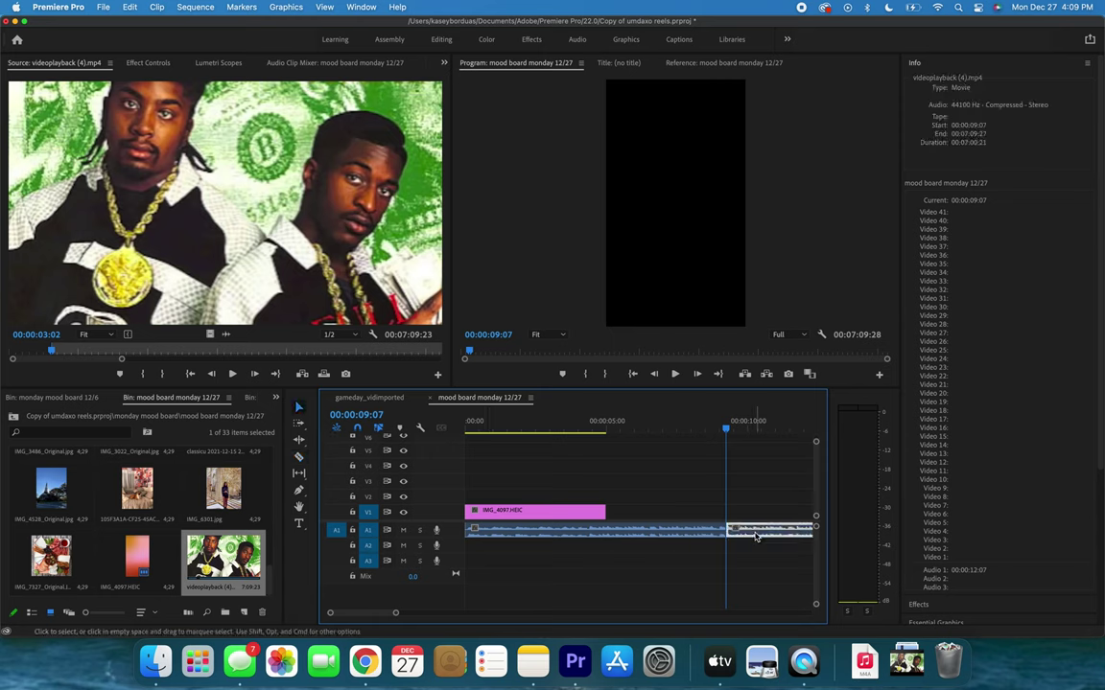
{"action": "key", "text": "Delete"}
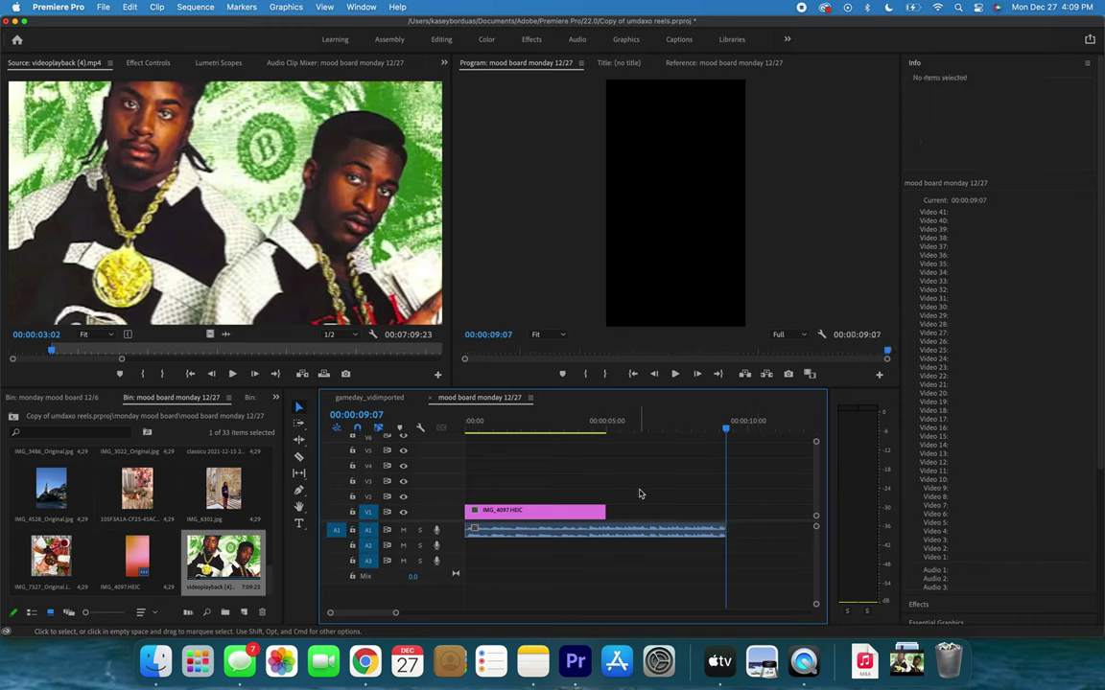
{"action": "left_click_drag", "start_coordinate": [605, 511], "coordinate": [725, 512]}
Raise the system volume and play the sequence from its start to listen to the trimmed song.
{"action": "key", "text": "Home"}
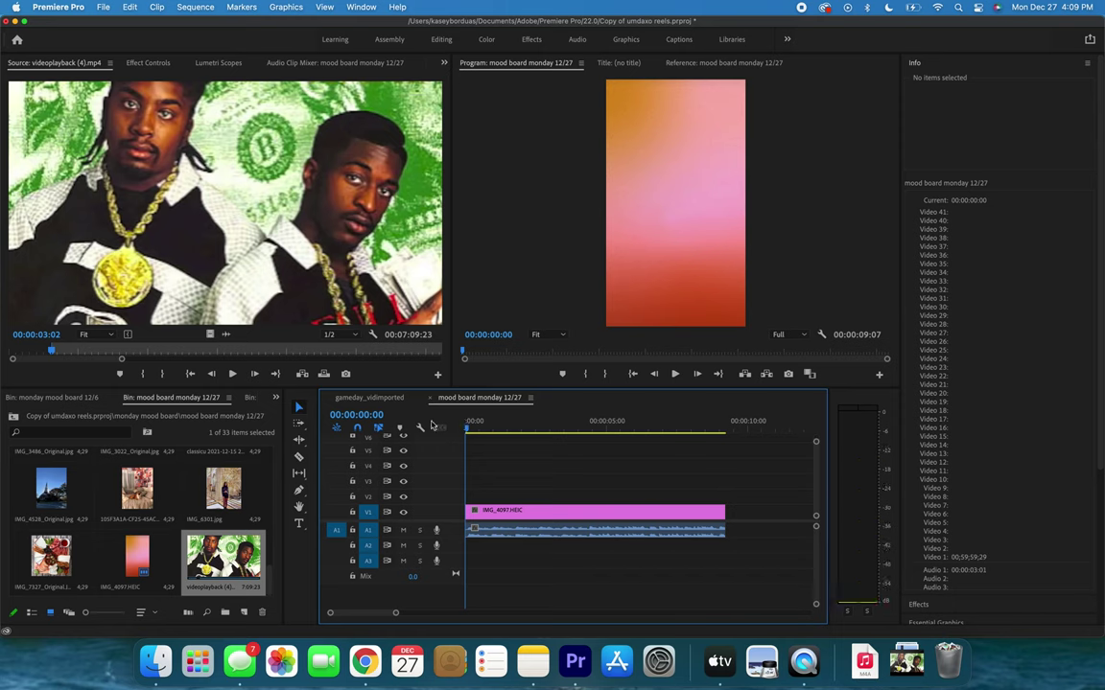
{"action": "key", "text": "XF86AudioMute"}
{"action": "key", "text": "XF86AudioMute"}
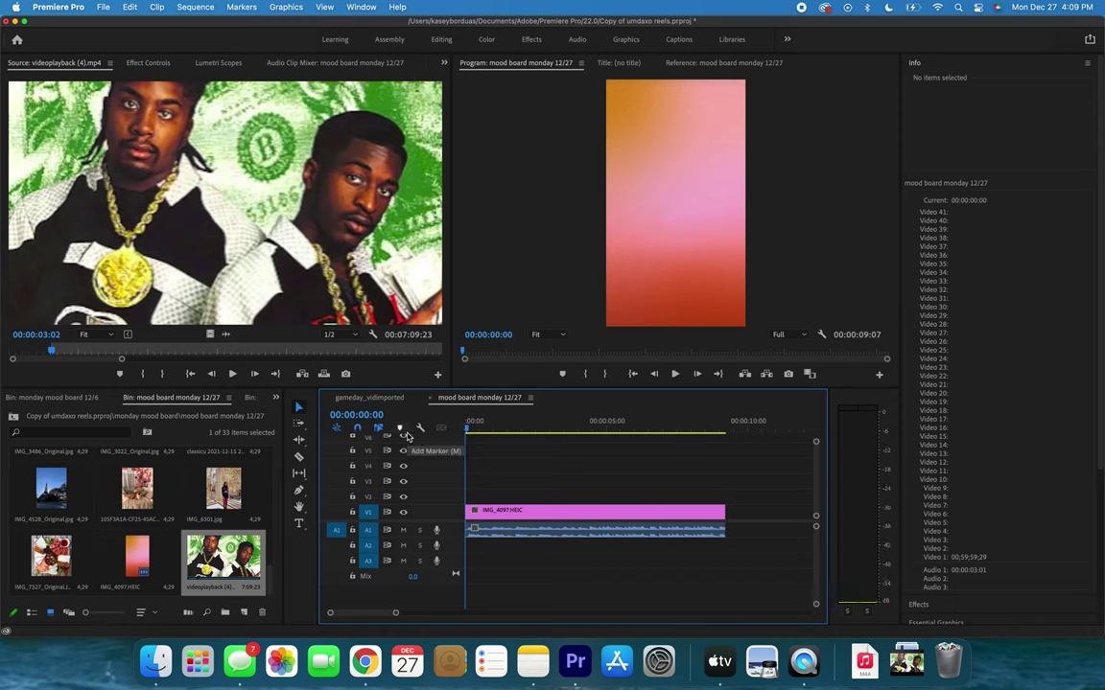
{"action": "key", "text": "XF86AudioRaiseVolume"}
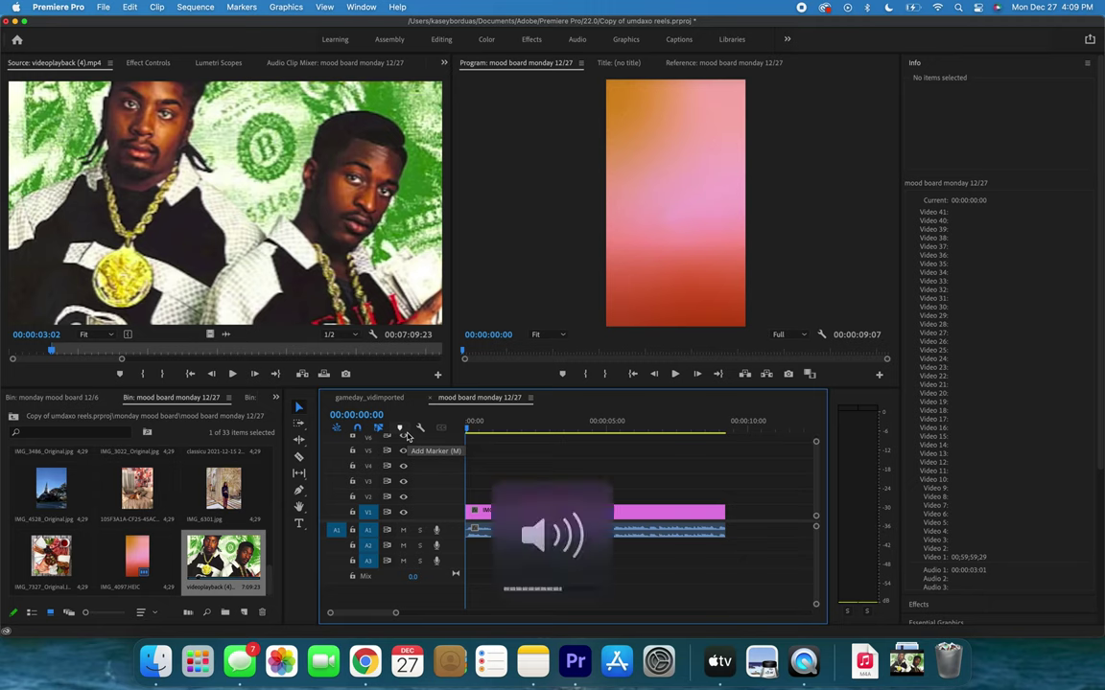
{"action": "key", "text": "XF86AudioRaiseVolume"}
{"action": "key", "text": "XF86AudioRaiseVolume"}
{"action": "key", "text": "XF86AudioRaiseVolume"}
{"action": "key", "text": "XF86AudioRaiseVolume"}
{"action": "key", "text": "XF86AudioRaiseVolume"}
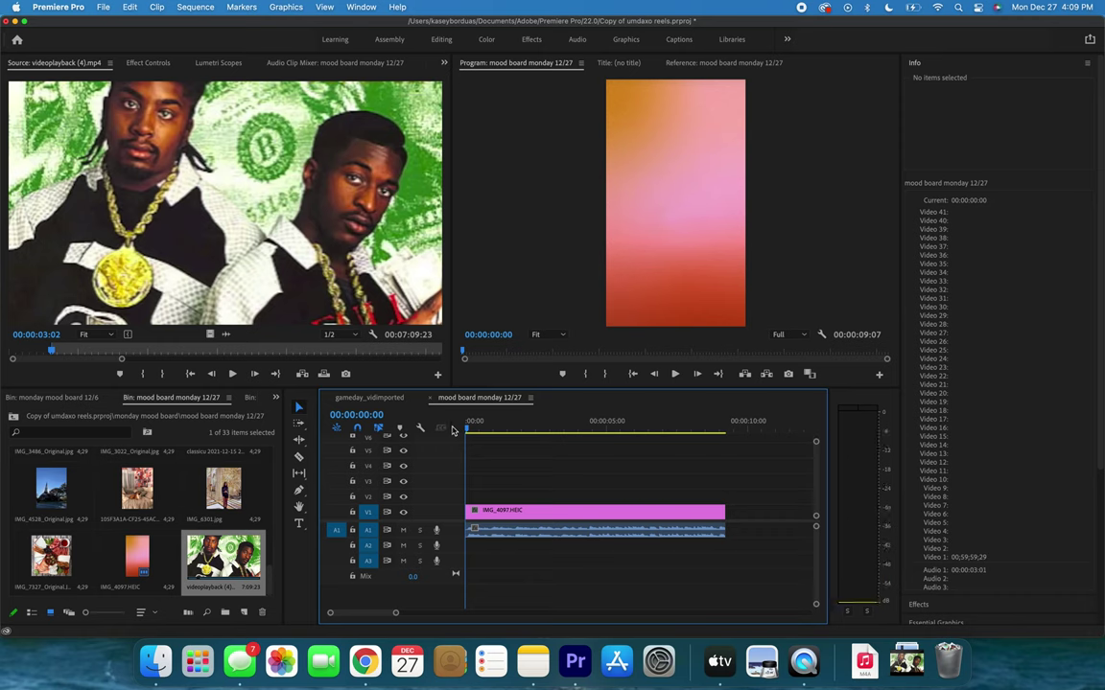
{"action": "key", "text": "space"}
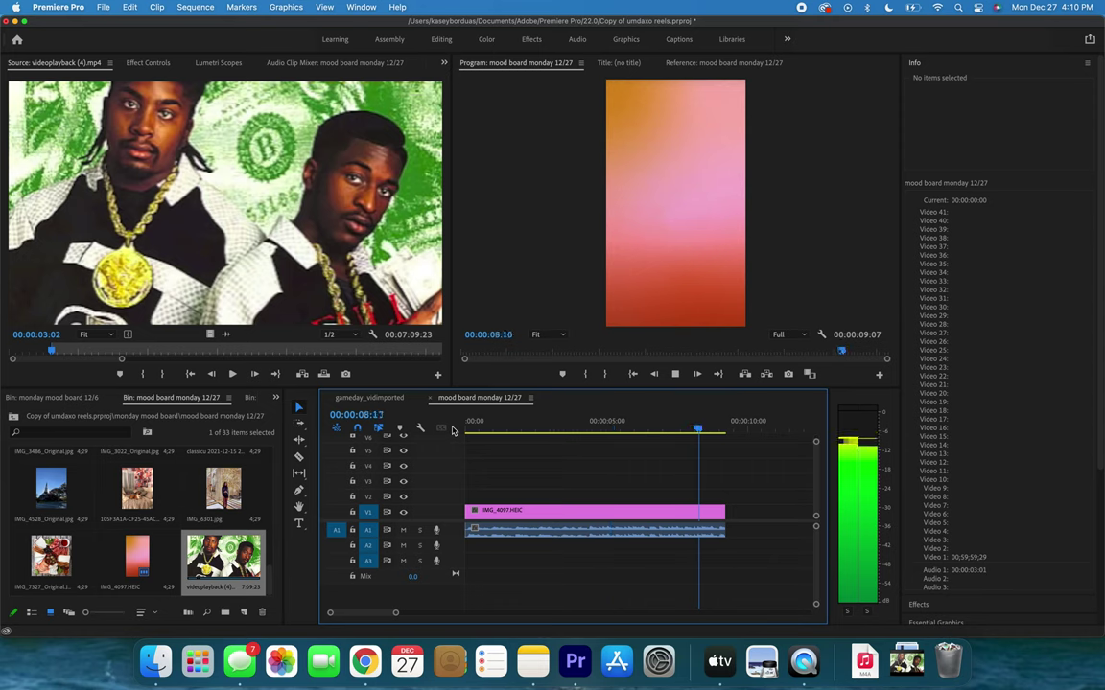
{"action": "left_click", "coordinate": [466, 350]}
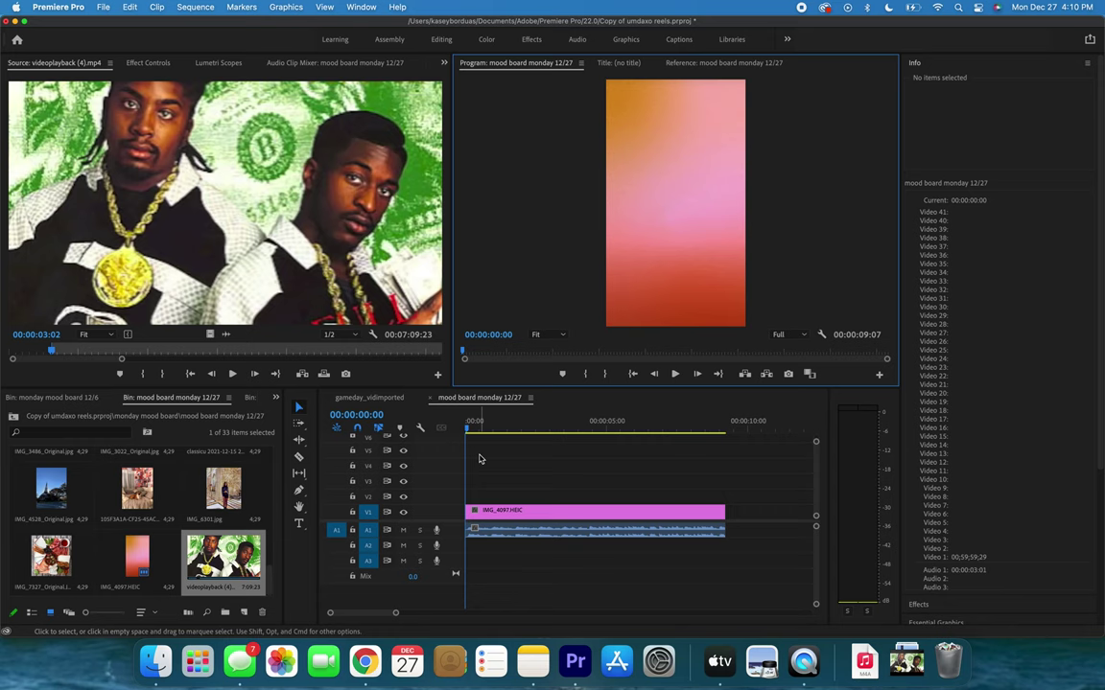
{"action": "key", "text": "m"}
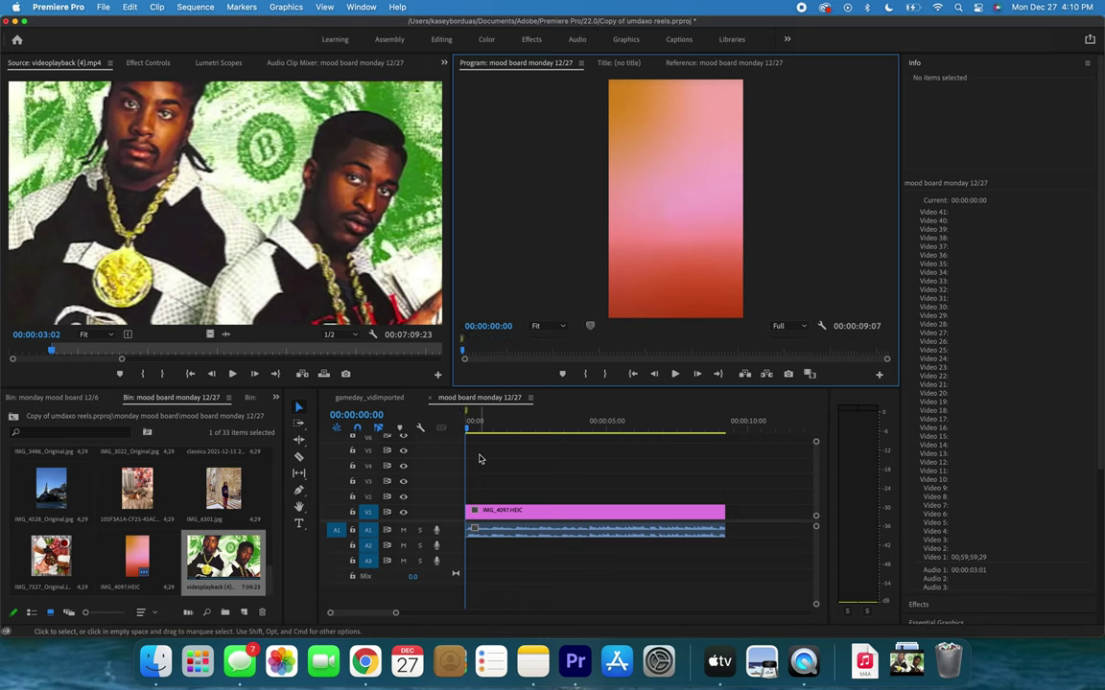
{"action": "key", "text": "super+z"}
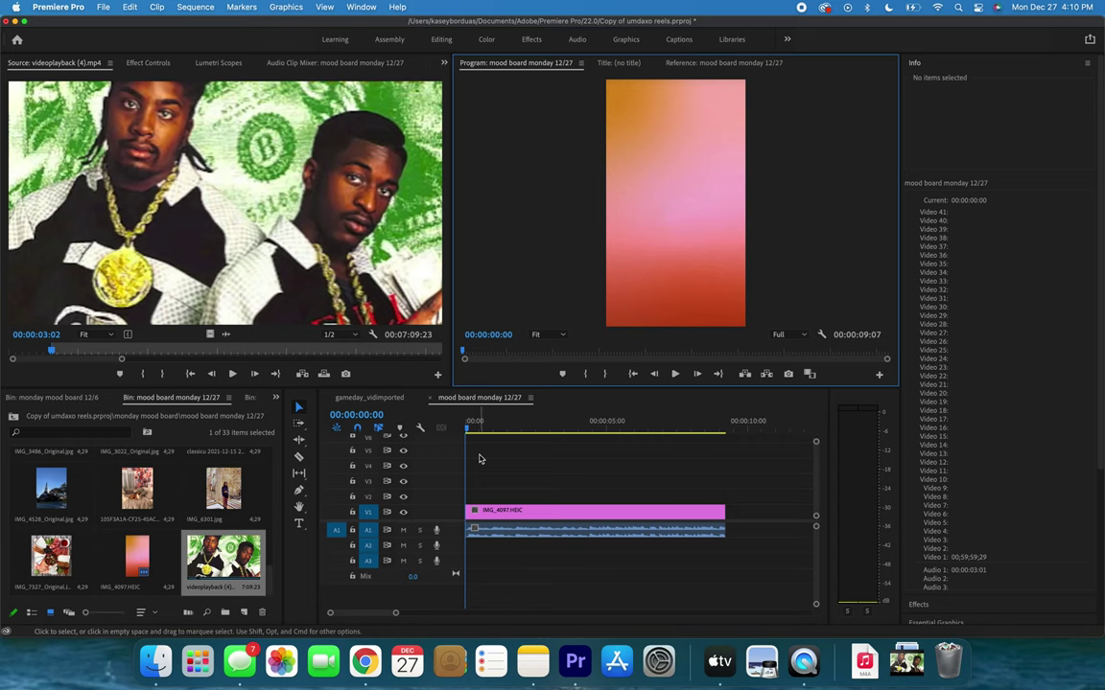
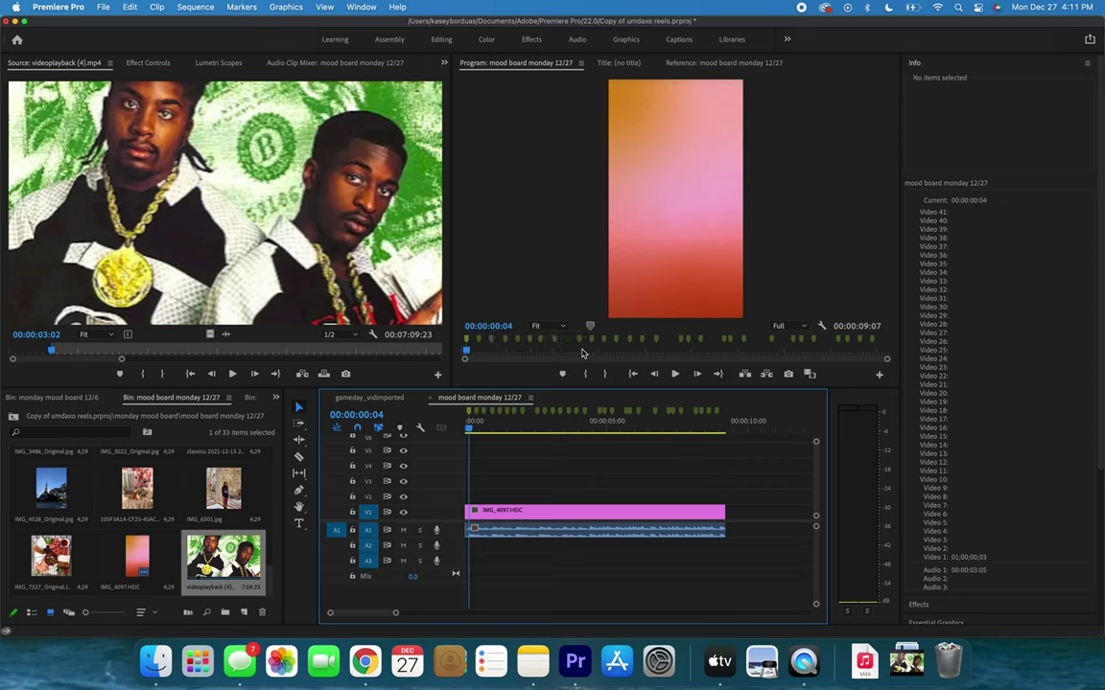
Browse the images in the "mood board monday 12/27" bin, previewing IMG_6180.jpg and IMG_6235_Original.jpg.
{"action": "left_click", "coordinate": [184, 468]}
{"action": "scroll", "coordinate": [157, 499], "scroll_direction": "up", "scroll_amount": 5}
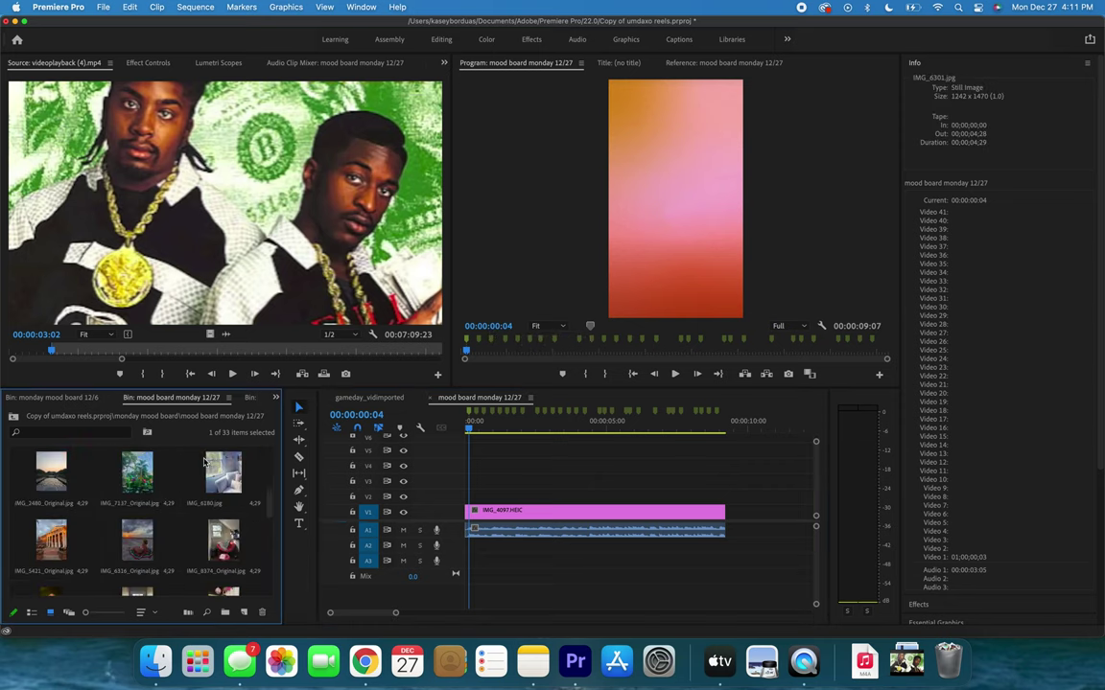
{"action": "double_click", "coordinate": [227, 474]}
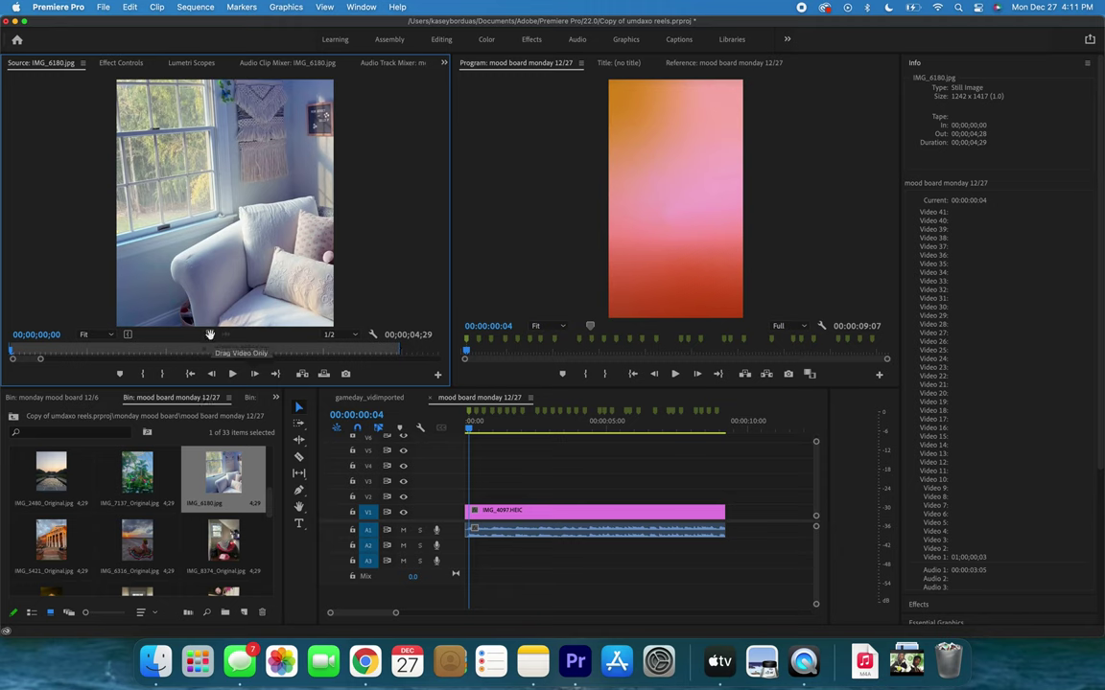
{"action": "scroll", "coordinate": [485, 510], "scroll_direction": "up", "scroll_amount": 5}
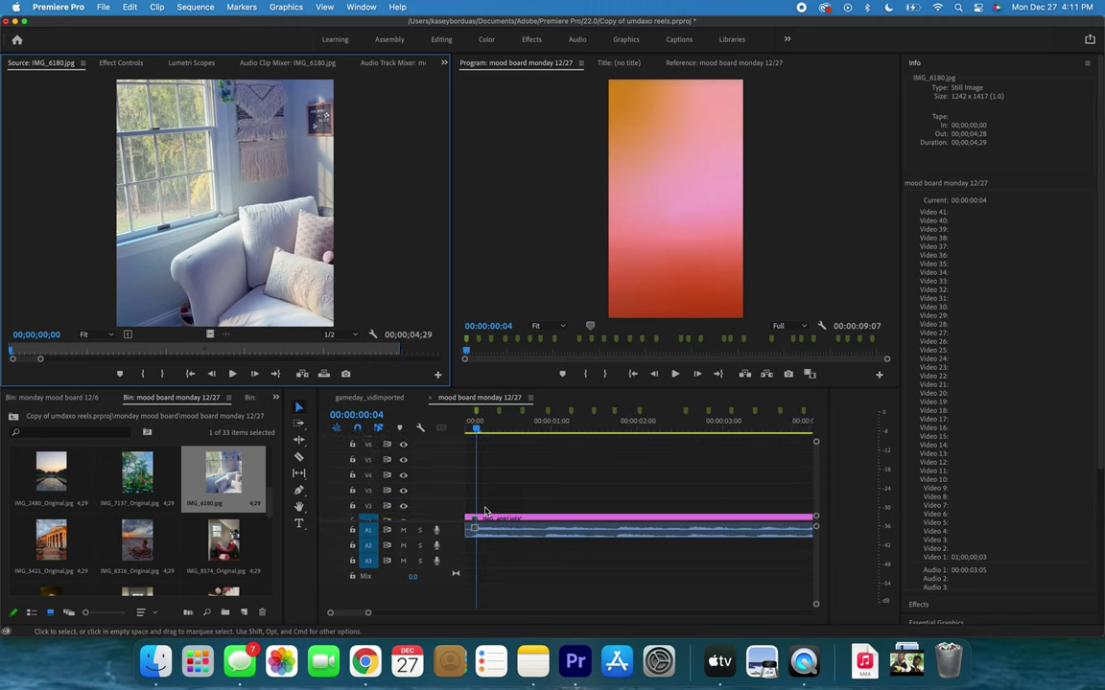
{"action": "scroll", "coordinate": [503, 478], "scroll_direction": "down", "scroll_amount": 1}
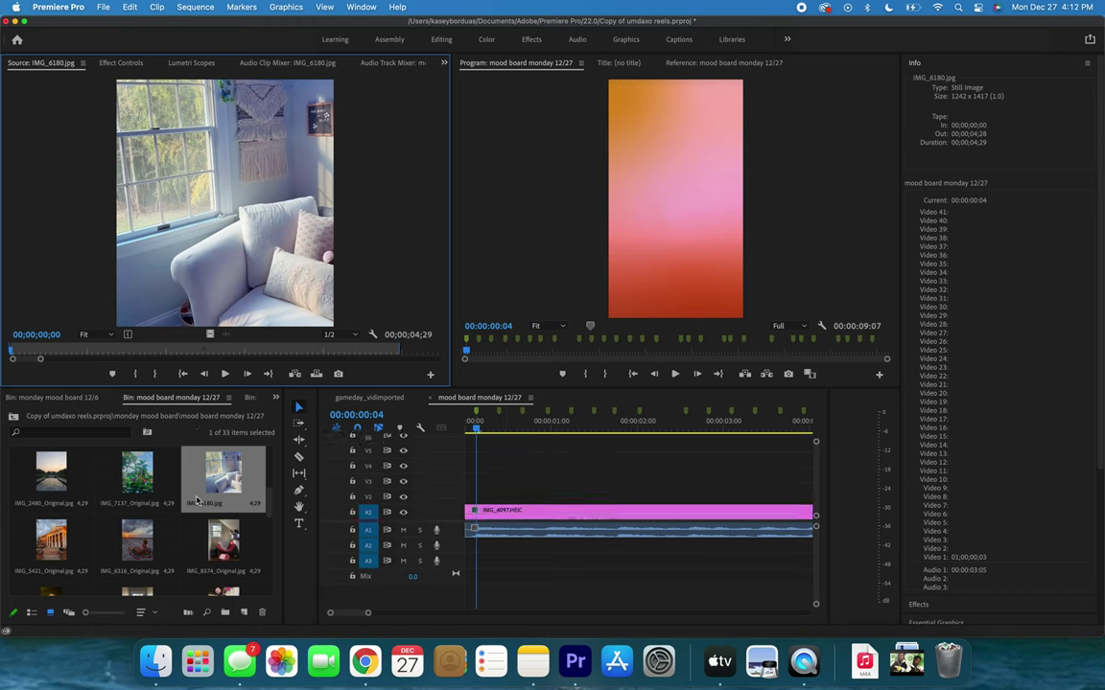
{"action": "scroll", "coordinate": [197, 500], "scroll_direction": "up", "scroll_amount": 5}
{"action": "left_click", "coordinate": [139, 470]}
{"action": "double_click", "coordinate": [144, 482]}
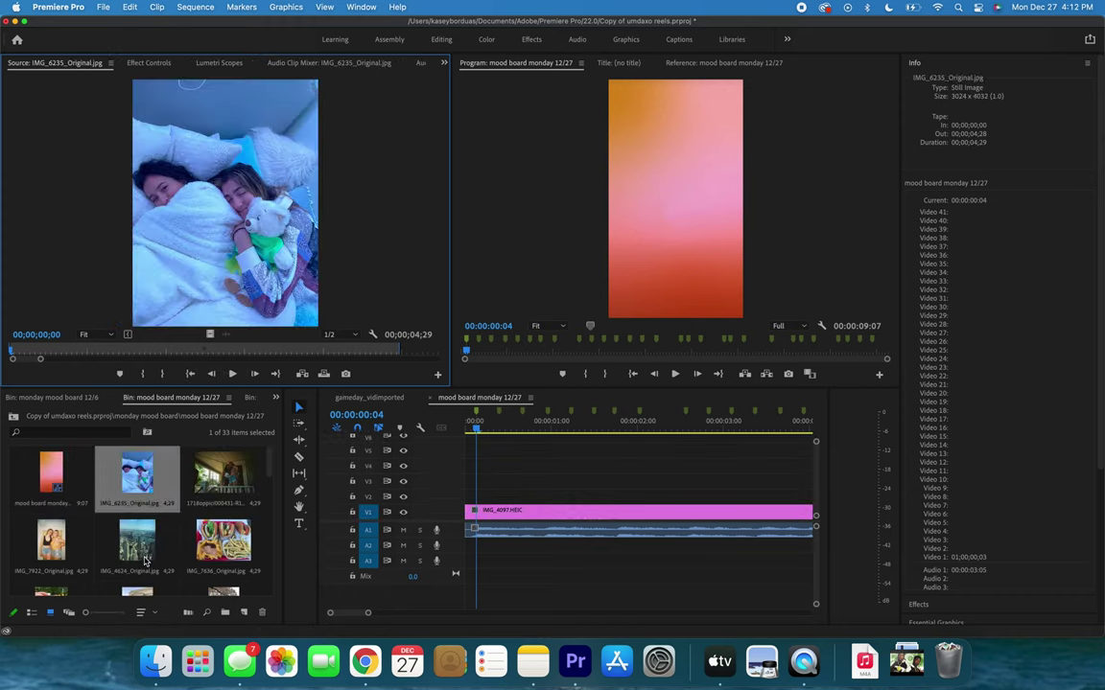
Place IMG_4624_Original.jpg on track V2 at the sequence start and lock the background track V1.
{"action": "double_click", "coordinate": [144, 559]}
{"action": "left_click_drag", "start_coordinate": [211, 338], "coordinate": [475, 496]}
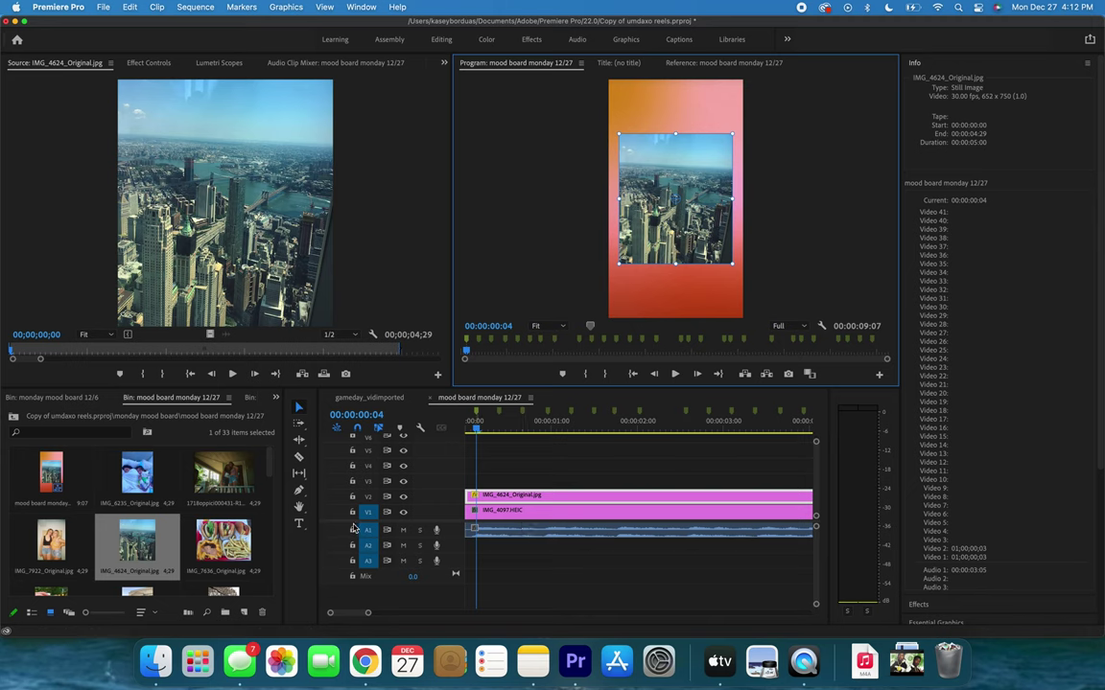
{"action": "left_click", "coordinate": [352, 512]}
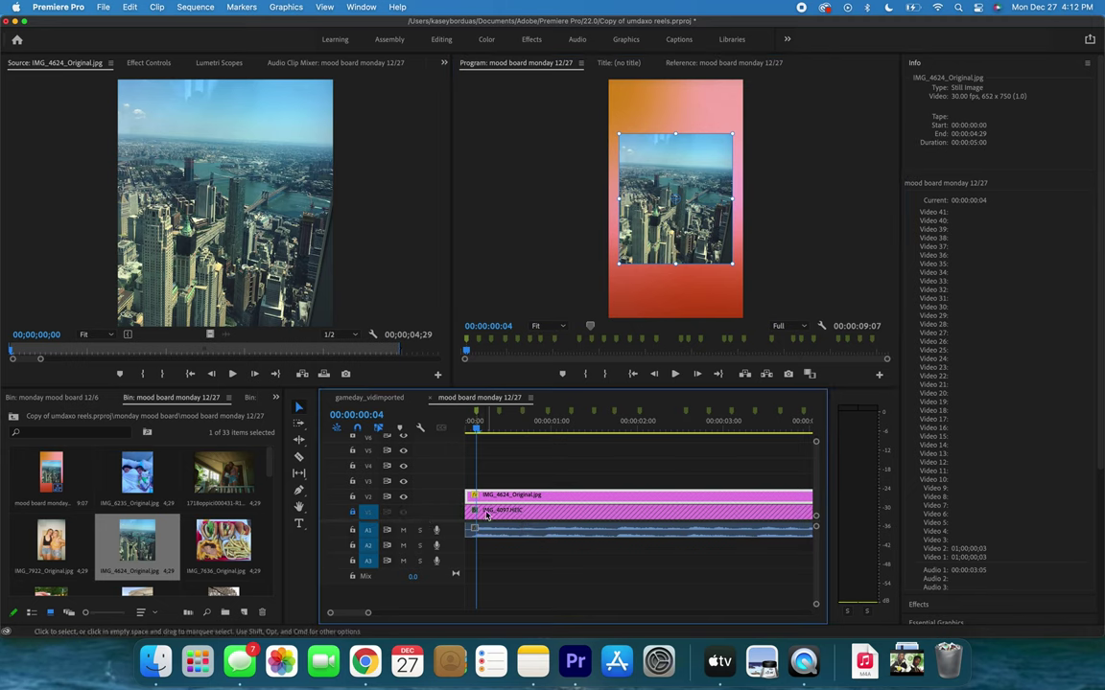
Scale IMG_4624_Original.jpg to about 91.1 and move it to the frame's lower-left area at about 241.1, 960.8.
{"action": "left_click", "coordinate": [678, 294]}
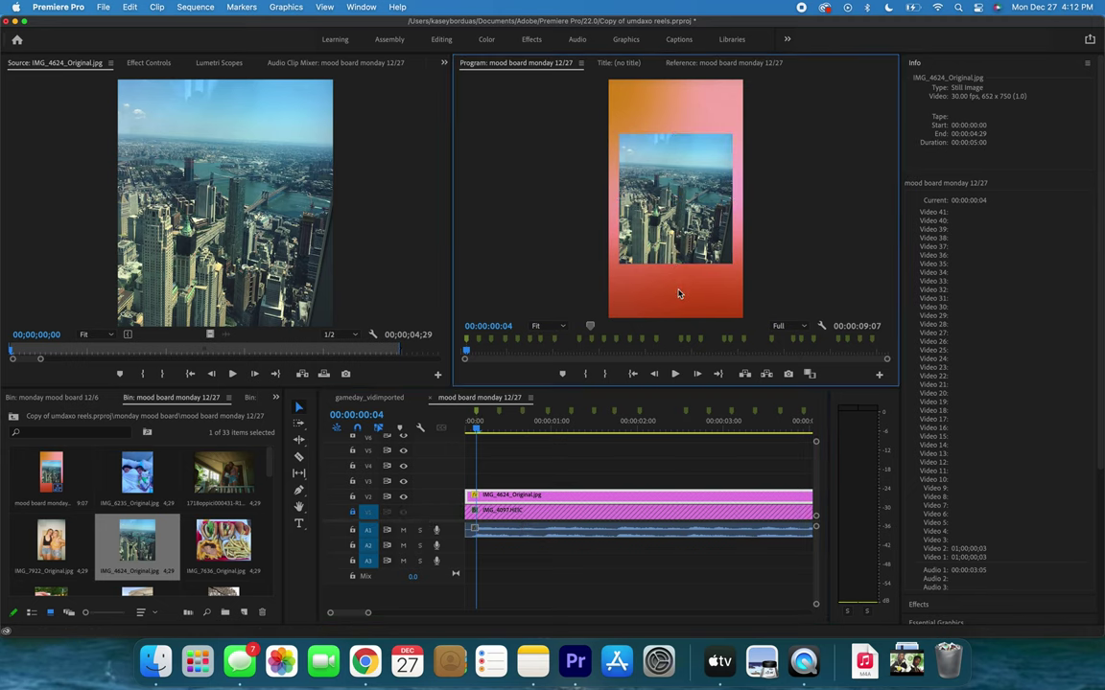
{"action": "left_click", "coordinate": [668, 209]}
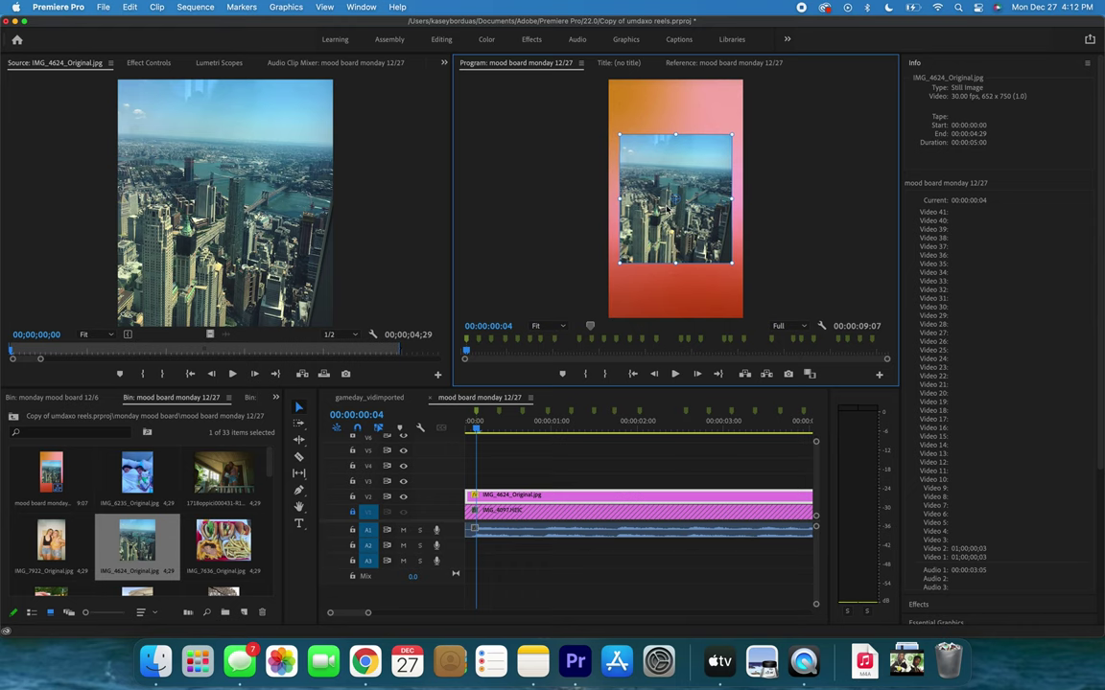
{"action": "left_click_drag", "start_coordinate": [732, 264], "coordinate": [720, 250]}
{"action": "key", "text": "super+z"}
{"action": "left_click_drag", "start_coordinate": [669, 209], "coordinate": [645, 270]}
Place IMG_7636_Original.jpg on track V3 at the sequence start and scale it down to about 41.9.
{"action": "left_click", "coordinate": [230, 556]}
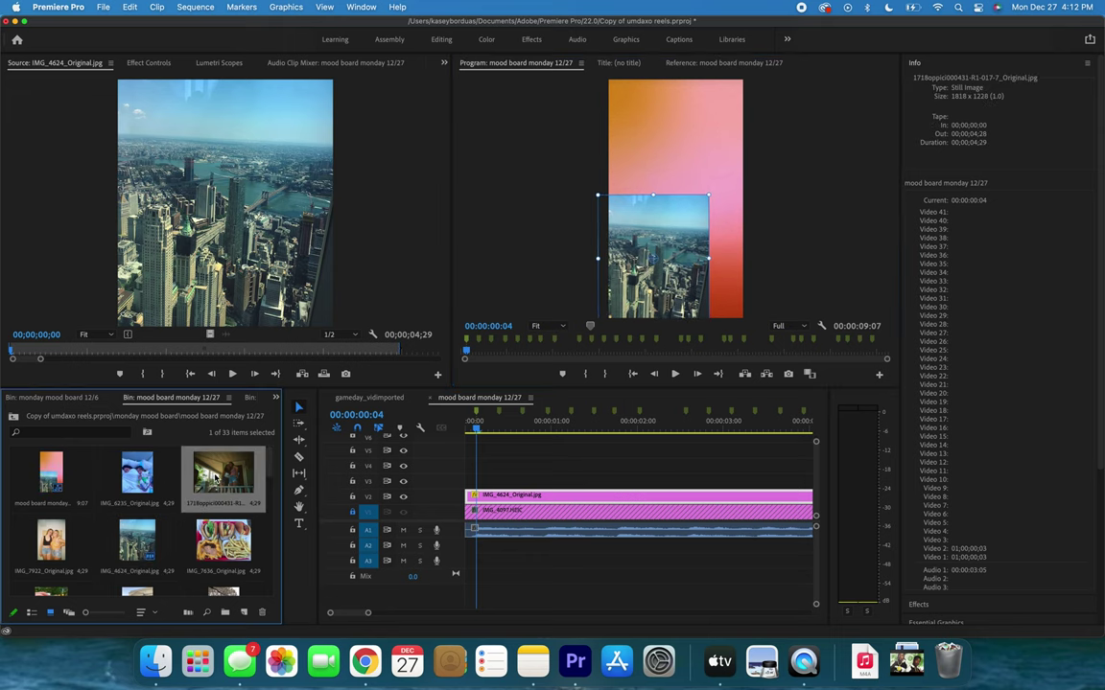
{"action": "left_click_drag", "start_coordinate": [230, 564], "coordinate": [653, 283]}
{"action": "left_click", "coordinate": [664, 133]}
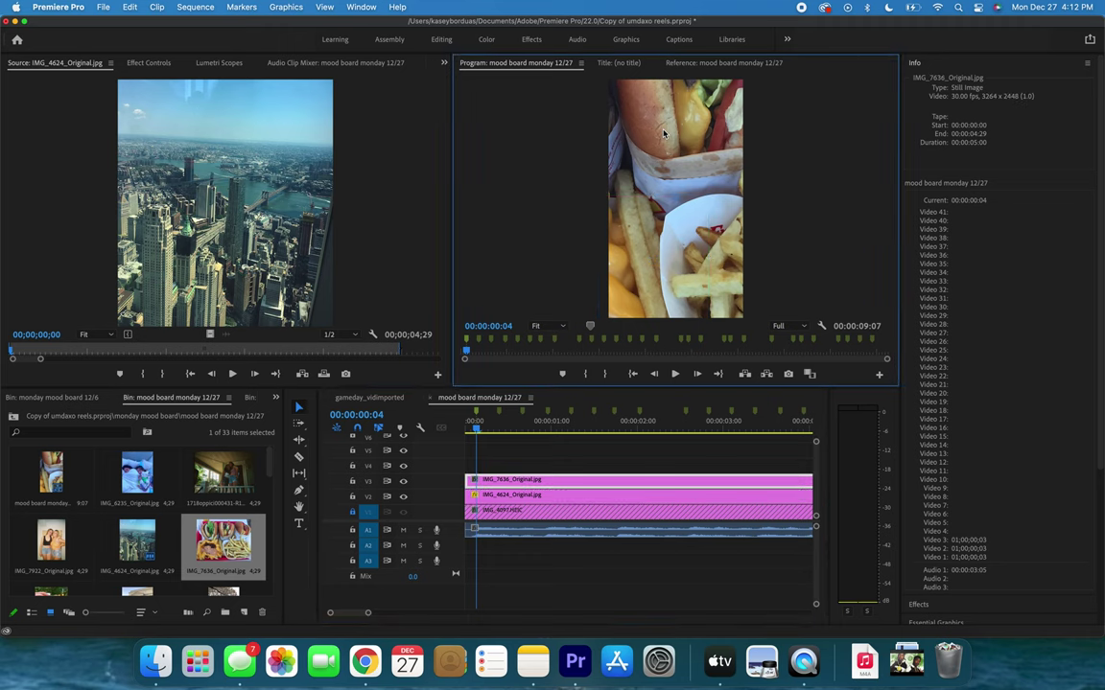
{"action": "left_click_drag", "start_coordinate": [663, 133], "coordinate": [471, 147]}
{"action": "scroll", "coordinate": [676, 143], "scroll_direction": "down", "scroll_amount": 5}
Set the rotation of IMG_7636_Original.jpg to 270°.
{"action": "left_click", "coordinate": [144, 62]}
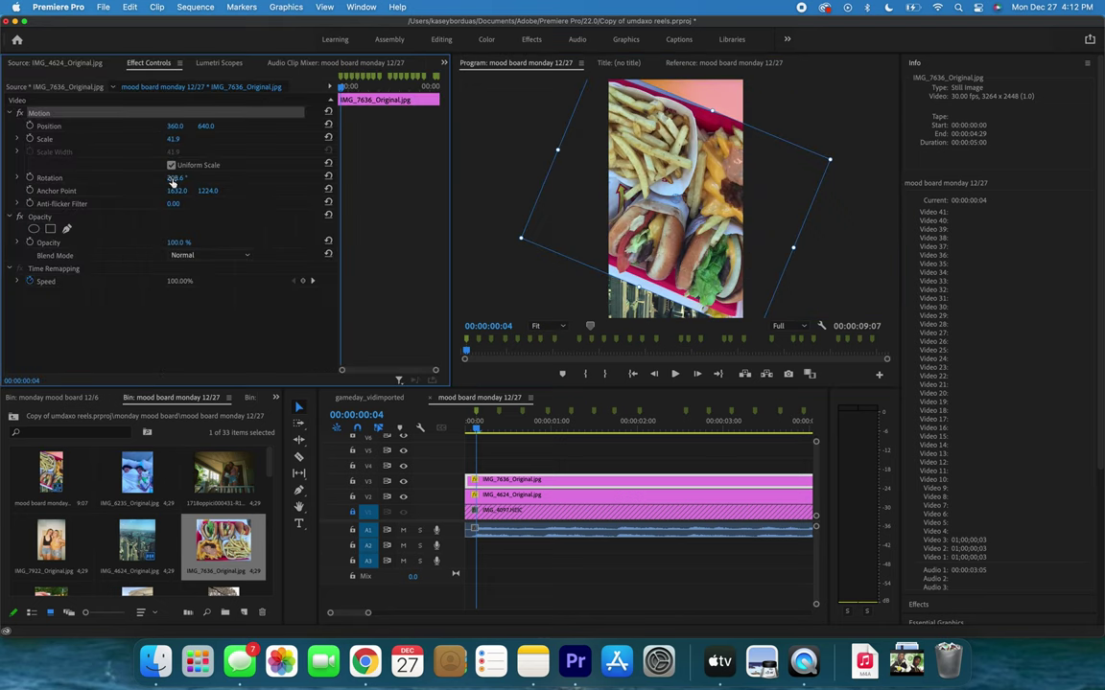
{"action": "left_click_drag", "start_coordinate": [172, 181], "coordinate": [234, 178]}
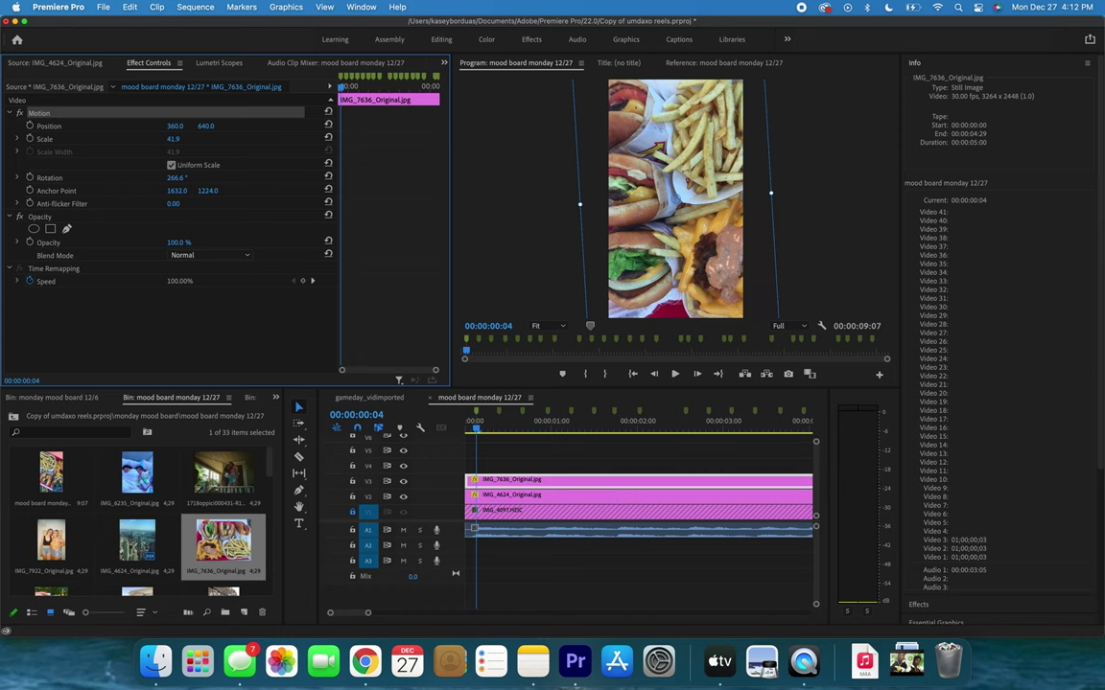
{"action": "left_click", "coordinate": [178, 177]}
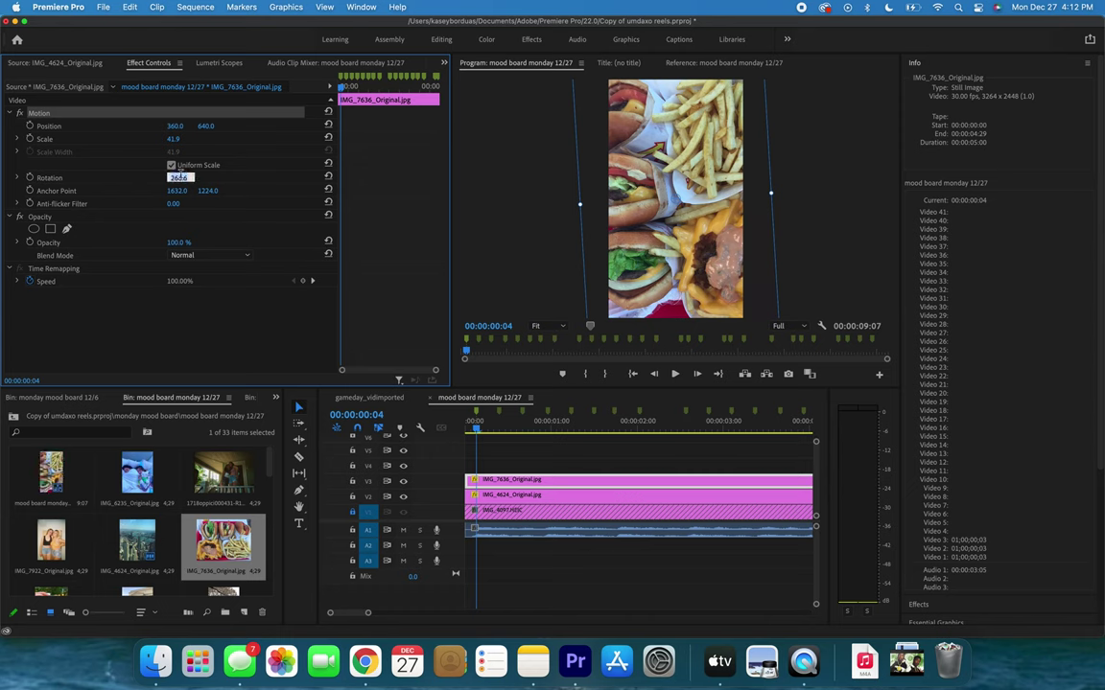
{"action": "type", "text": "270"}
{"action": "key", "text": "Return"}
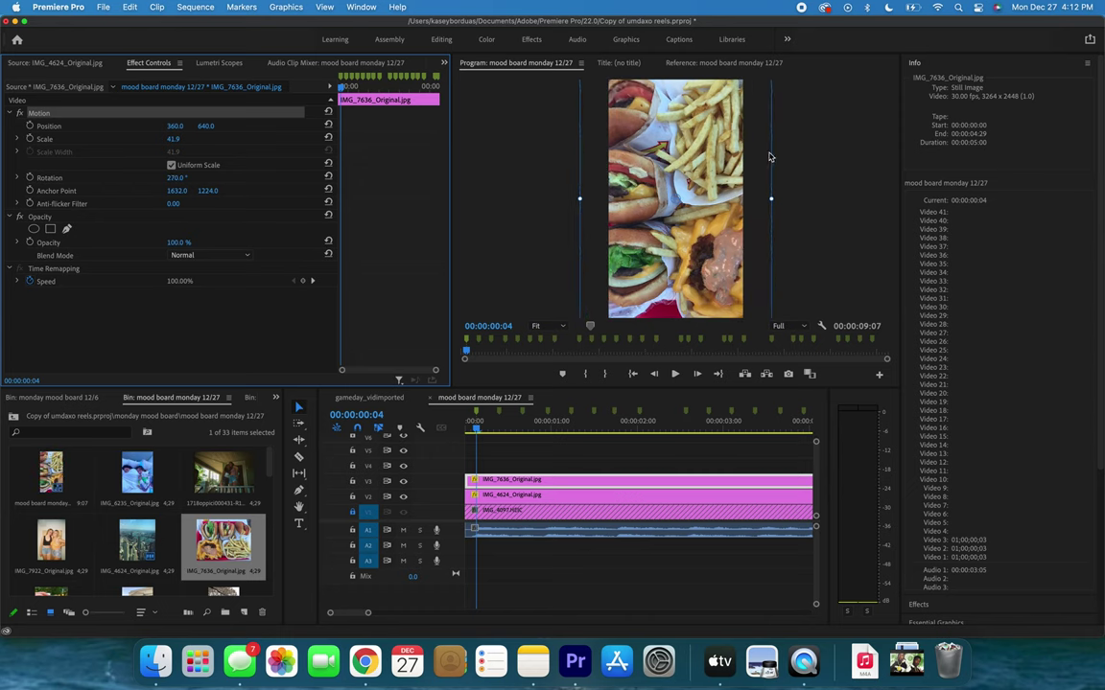
Scale IMG_7636_Original.jpg to about 28.9 and move it to the frame's lower-right area at about 591.2, 907.9.
{"action": "left_click_drag", "start_coordinate": [771, 198], "coordinate": [730, 199]}
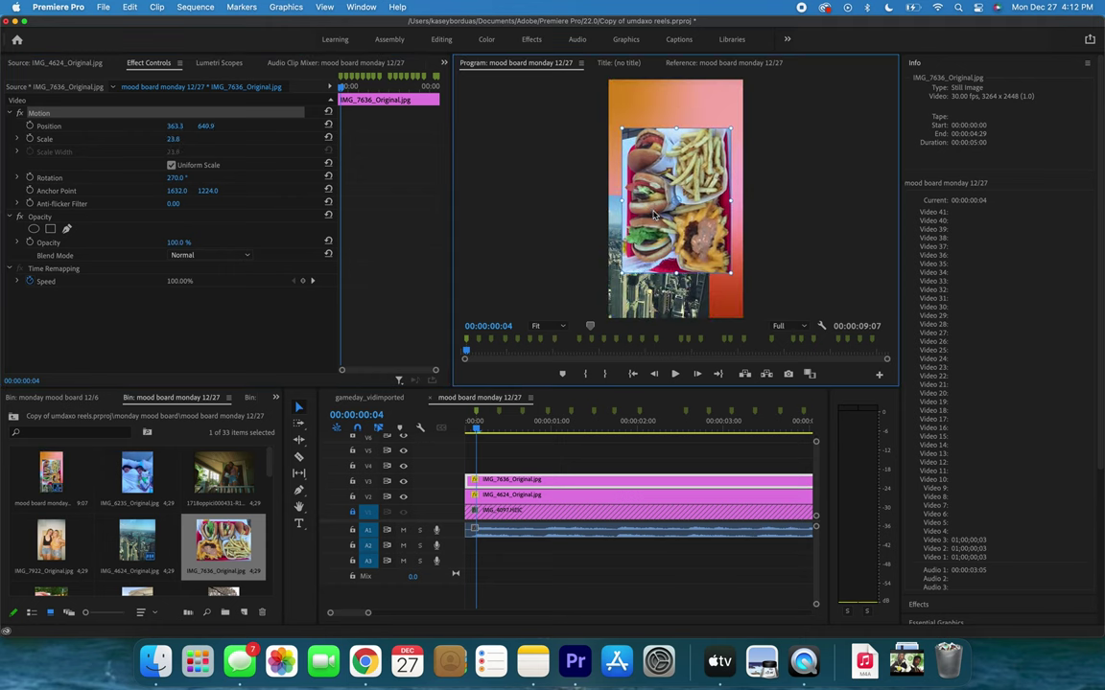
{"action": "left_click_drag", "start_coordinate": [650, 208], "coordinate": [672, 228]}
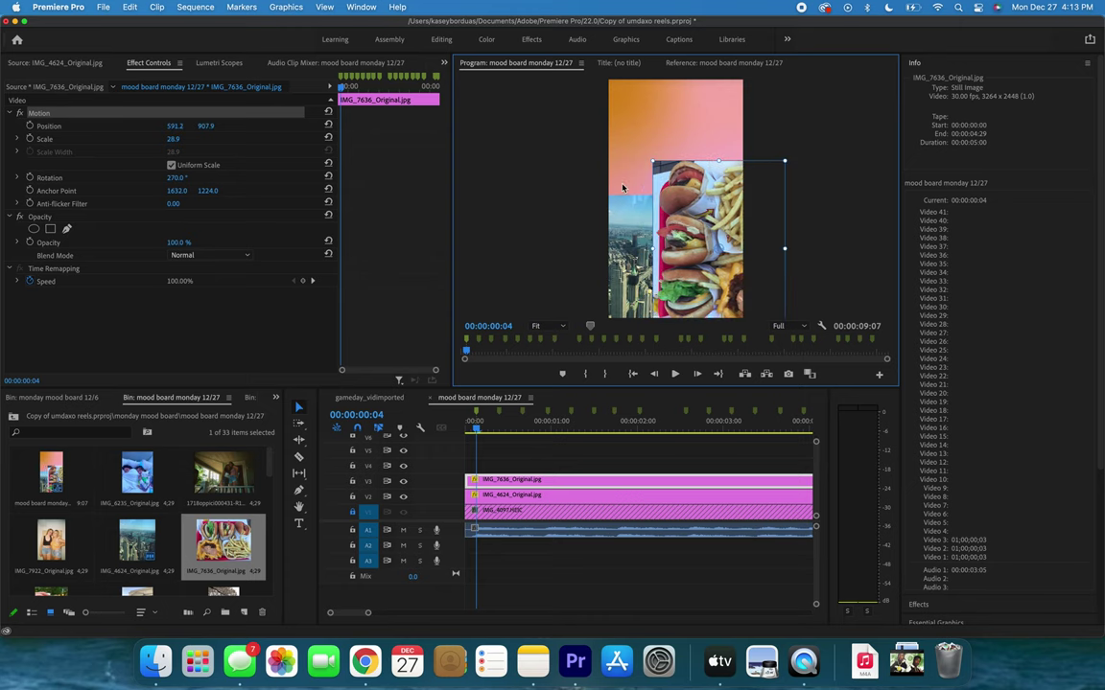
{"action": "left_click", "coordinate": [582, 459]}
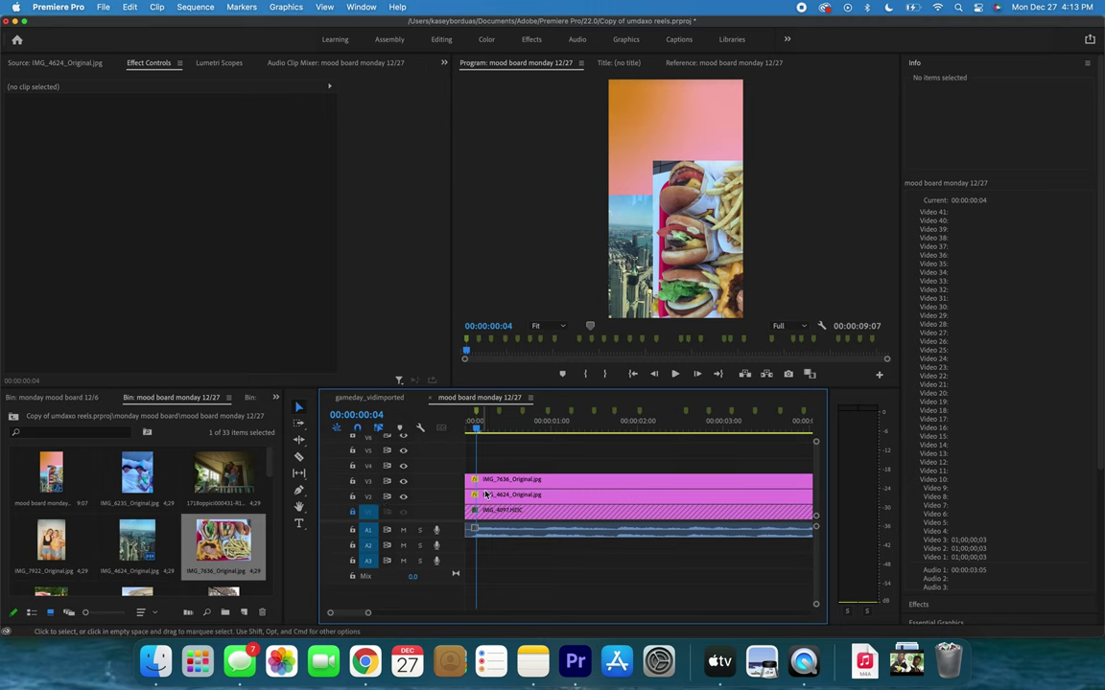
Move the IMG_4624_Original.jpg clip to track V4, scale it to about 81.8 and reposition it at about 198.2, 1010.4.
{"action": "left_click_drag", "start_coordinate": [494, 498], "coordinate": [497, 470]}
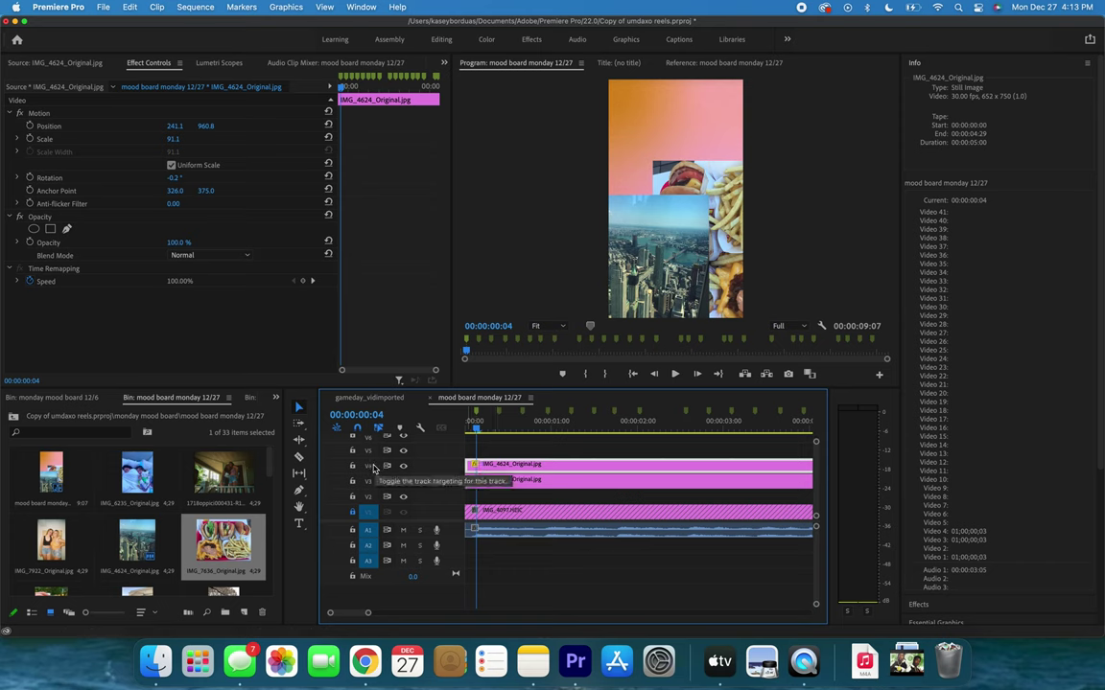
{"action": "double_click", "coordinate": [667, 271]}
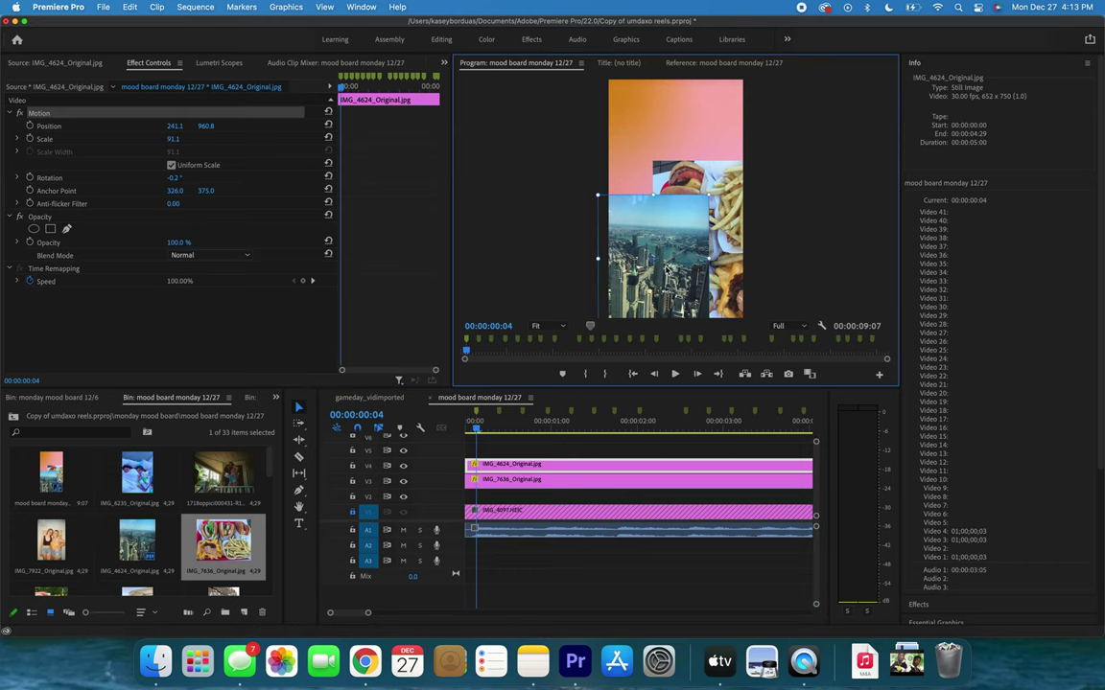
{"action": "left_click_drag", "start_coordinate": [709, 259], "coordinate": [658, 280]}
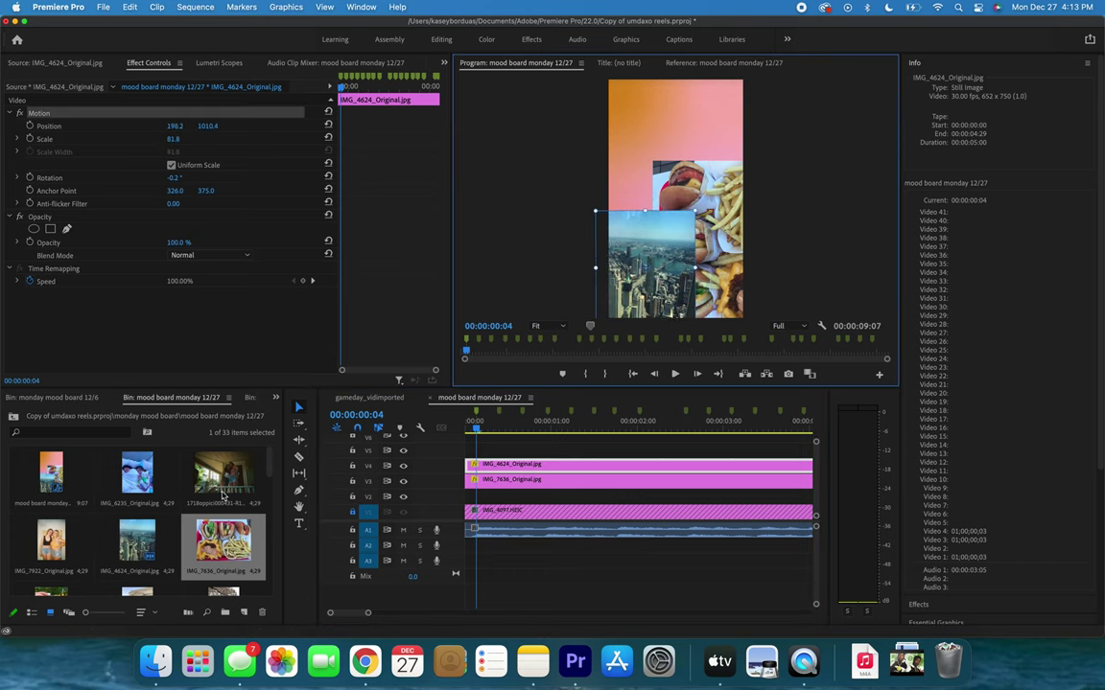
Place IMG_7922_Original.jpg on track V5 at the sequence start.
{"action": "left_click_drag", "start_coordinate": [213, 471], "coordinate": [215, 473]}
{"action": "left_click_drag", "start_coordinate": [51, 540], "coordinate": [443, 449]}
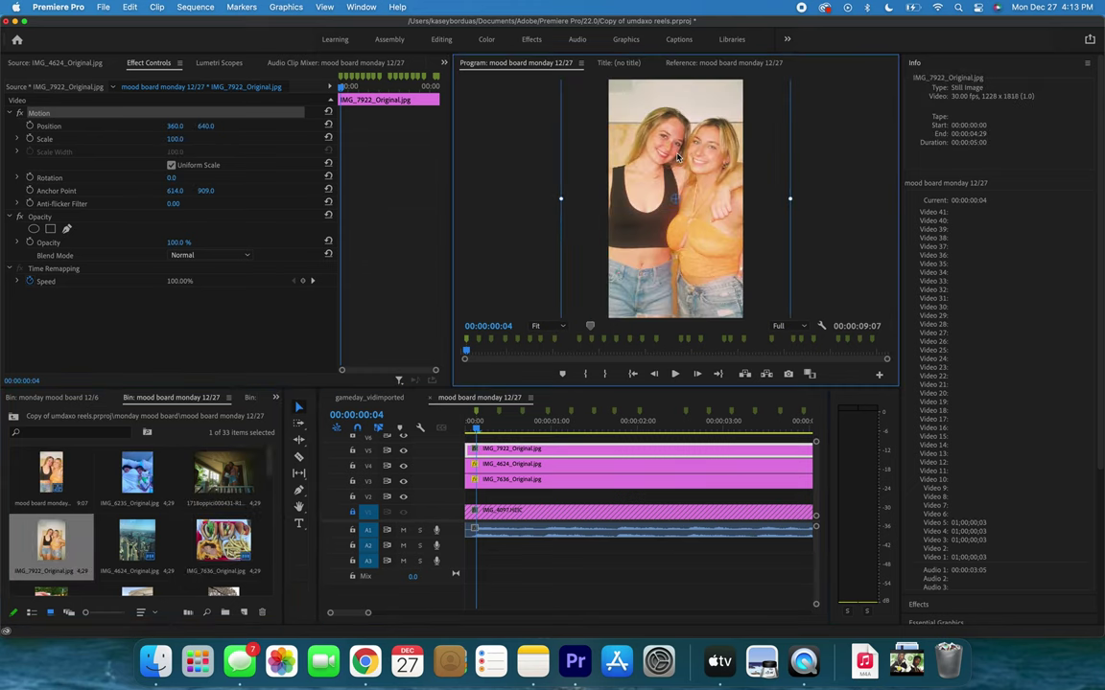
Scale IMG_7922_Original.jpg to about 33.8 and move it to about 274.1, 606.9, near the middle of the frame.
{"action": "scroll", "coordinate": [677, 157], "scroll_direction": "down", "scroll_amount": 10}
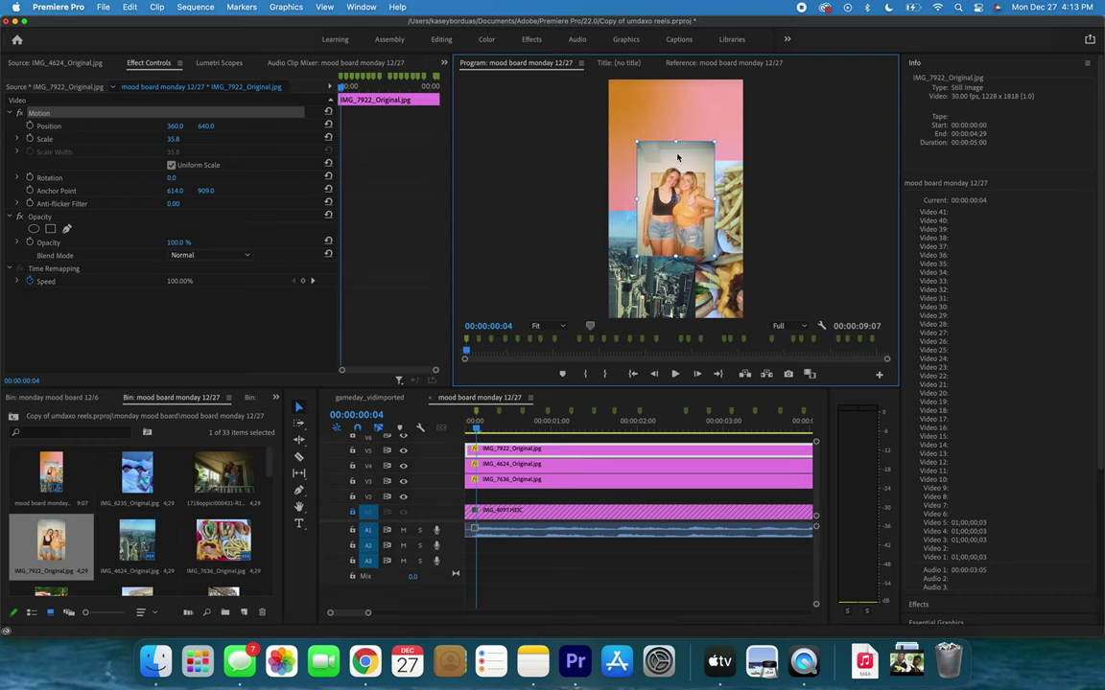
{"action": "left_click_drag", "start_coordinate": [677, 157], "coordinate": [661, 150]}
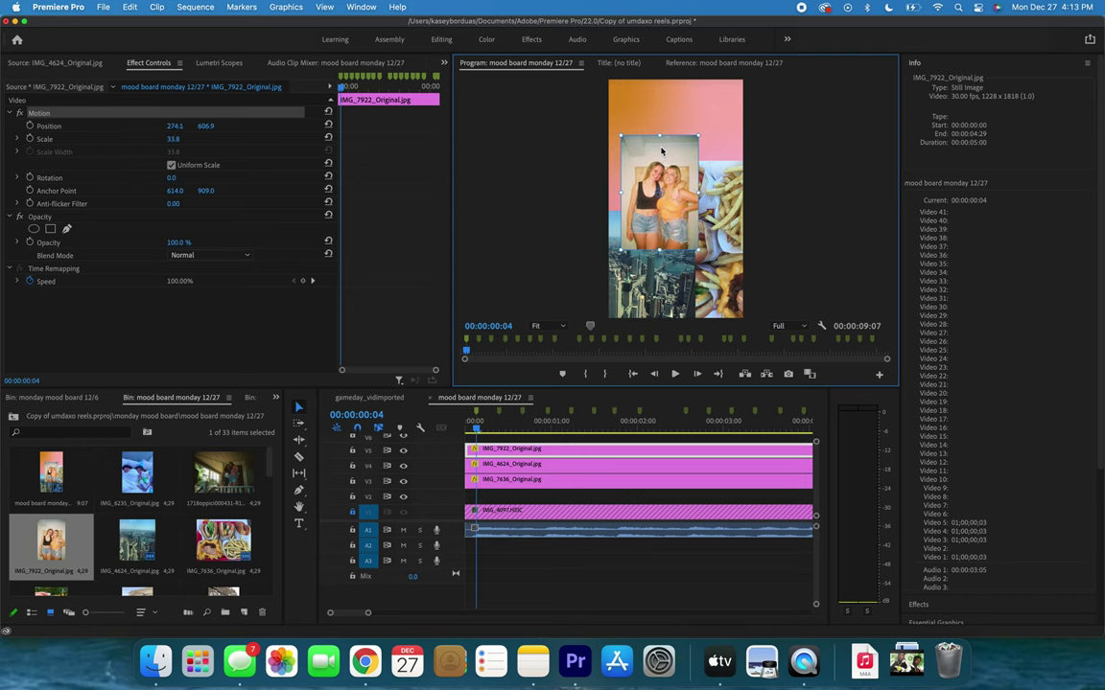
Place IMG_6235_Original.jpg on track V2 at the sequence start, scale it to about 15.8 and move it to about 617.6, 206.7.
{"action": "left_click", "coordinate": [132, 470]}
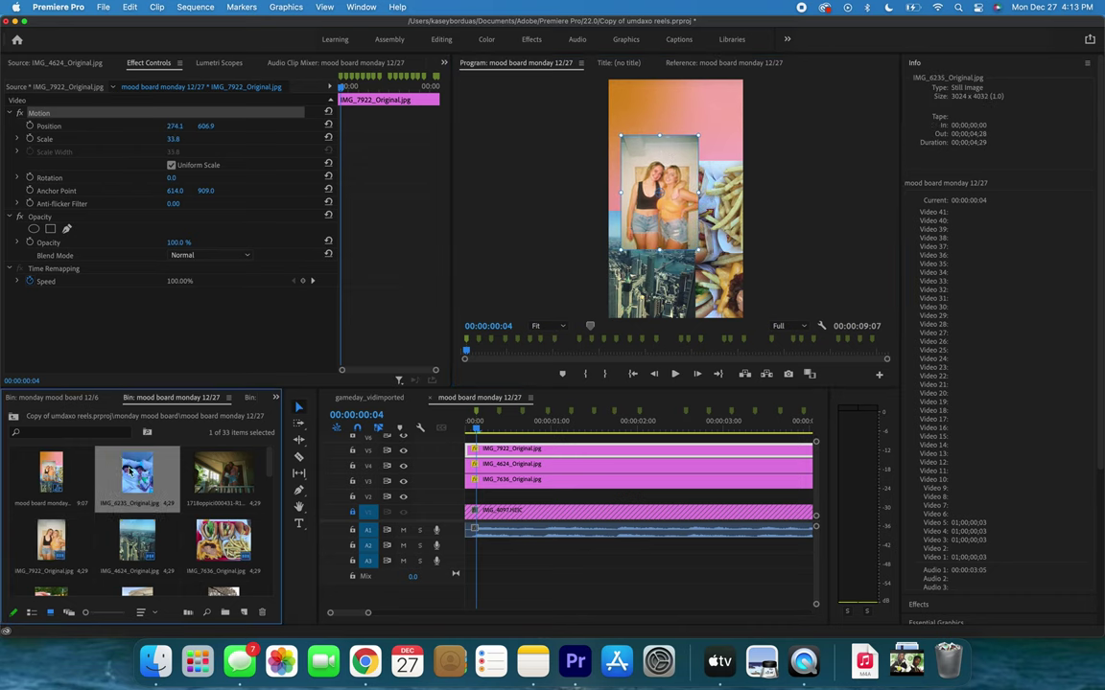
{"action": "left_click_drag", "start_coordinate": [132, 470], "coordinate": [473, 495]}
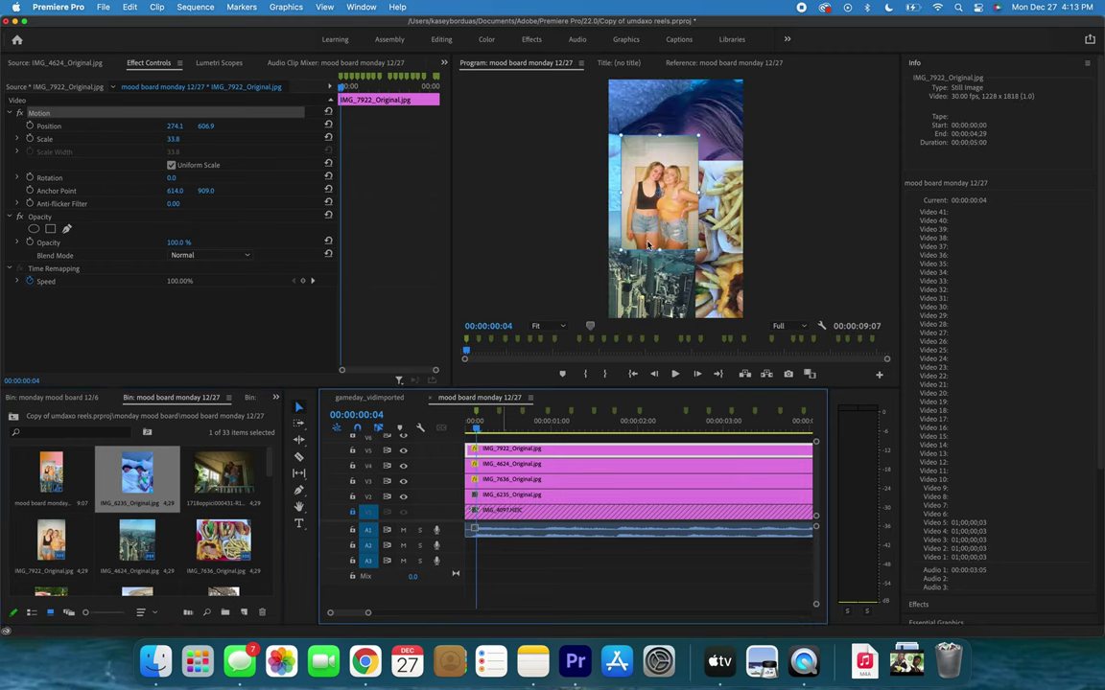
{"action": "left_click", "coordinate": [714, 126]}
{"action": "left_click_drag", "start_coordinate": [714, 126], "coordinate": [758, 72]}
Shift the four overlaid image clips up one track and place IMG_7137_Original.jpg on track V2 at the sequence start.
{"action": "left_click", "coordinate": [222, 471]}
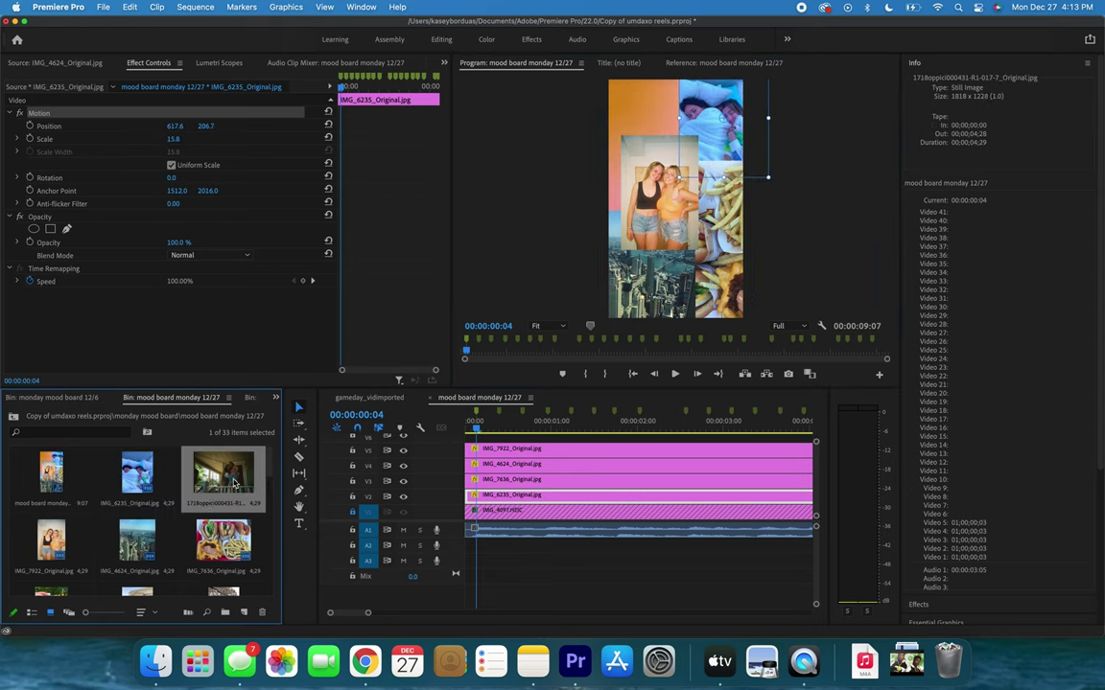
{"action": "scroll", "coordinate": [190, 516], "scroll_direction": "down", "scroll_amount": 2}
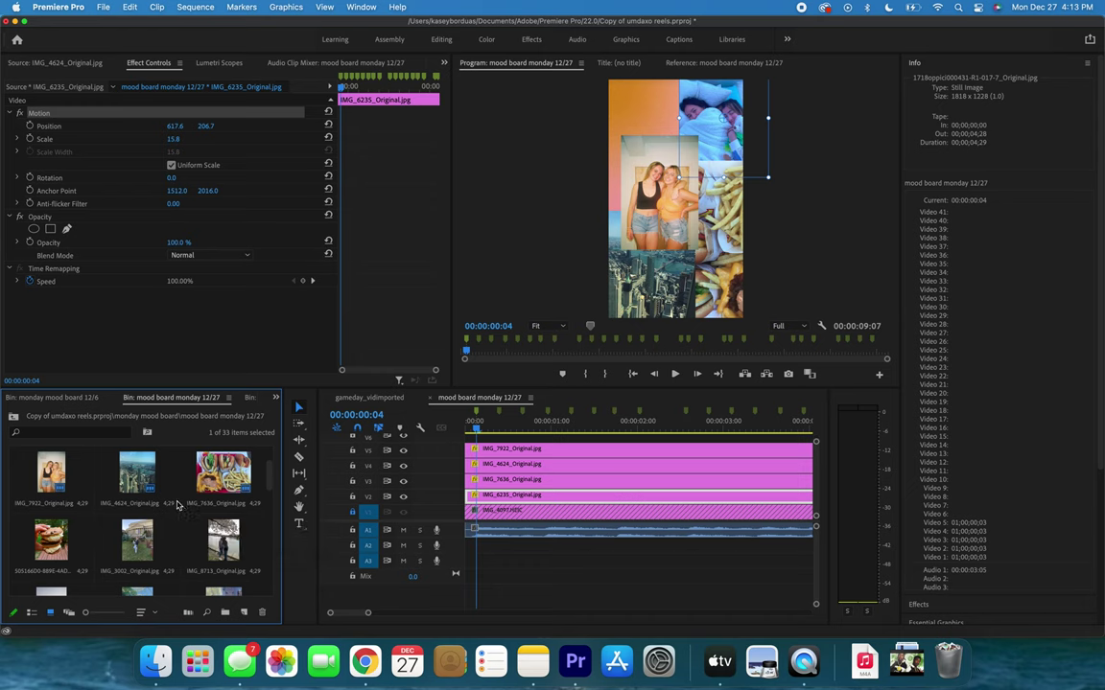
{"action": "left_click", "coordinate": [151, 546]}
{"action": "left_click", "coordinate": [56, 547]}
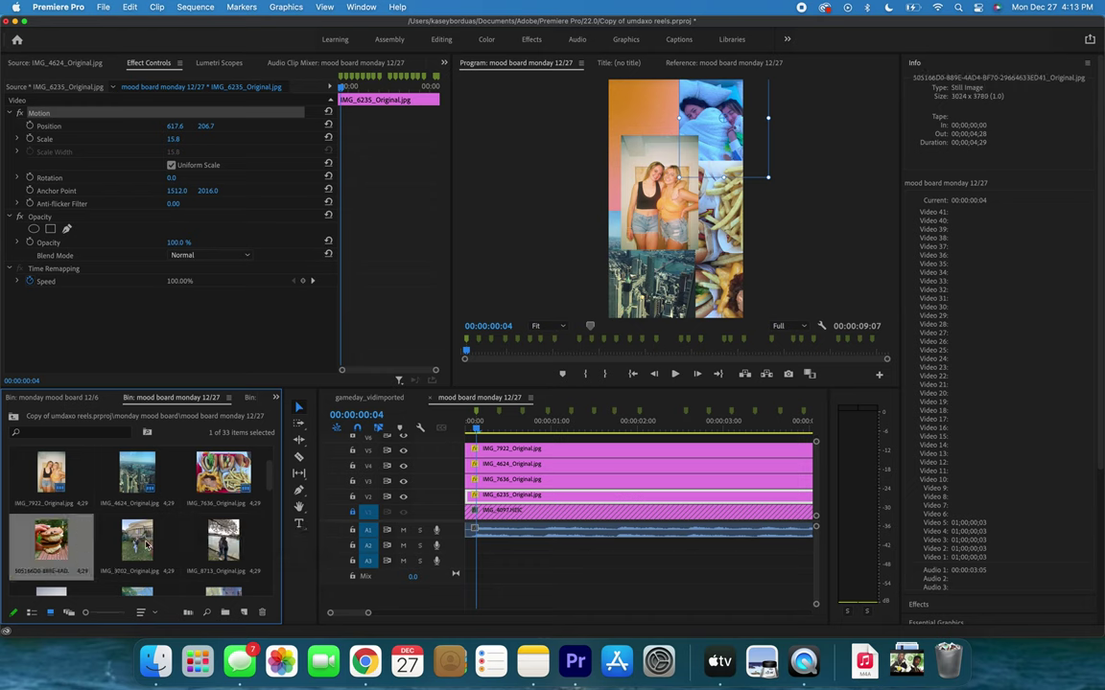
{"action": "scroll", "coordinate": [146, 545], "scroll_direction": "down", "scroll_amount": 2}
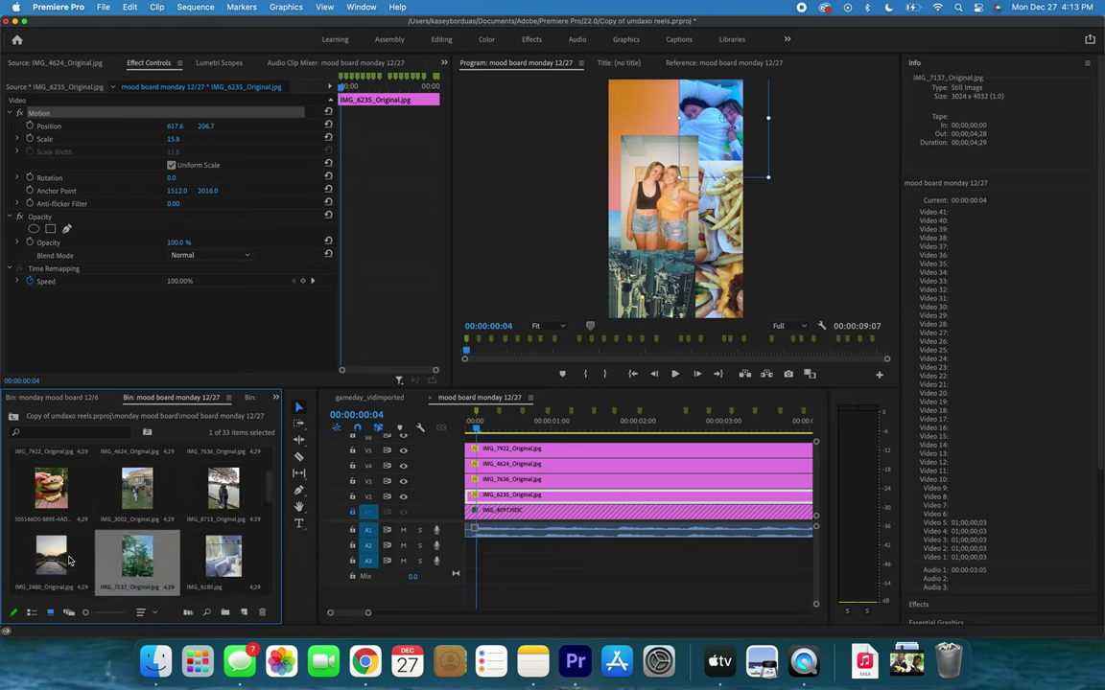
{"action": "left_click", "coordinate": [139, 552]}
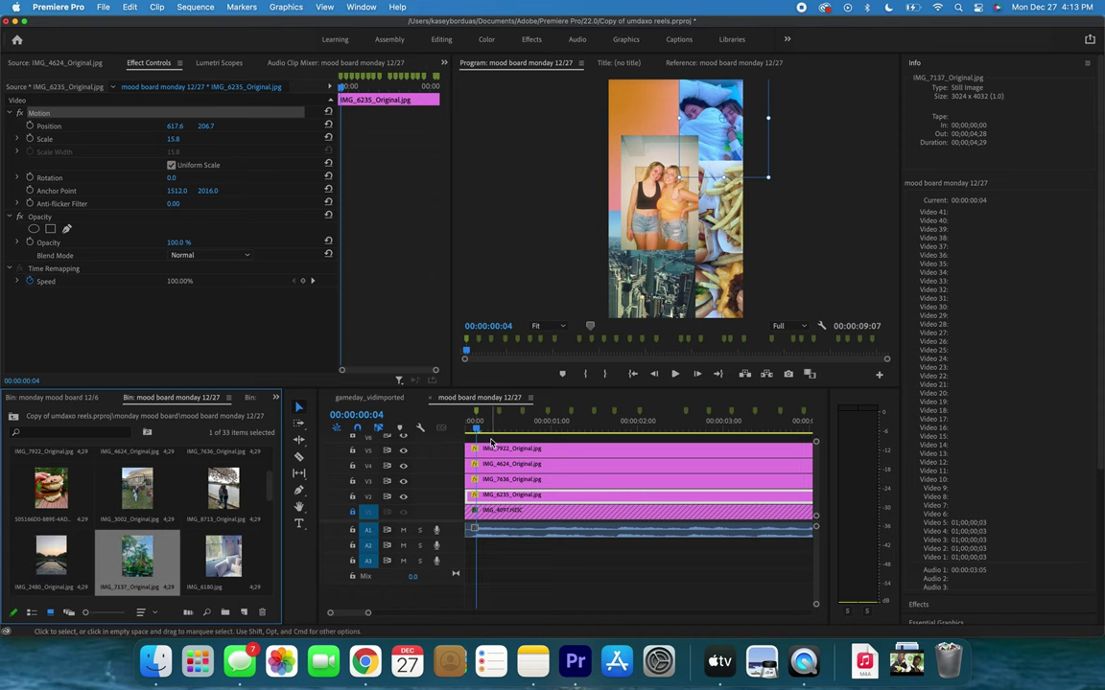
{"action": "left_click", "coordinate": [491, 442]}
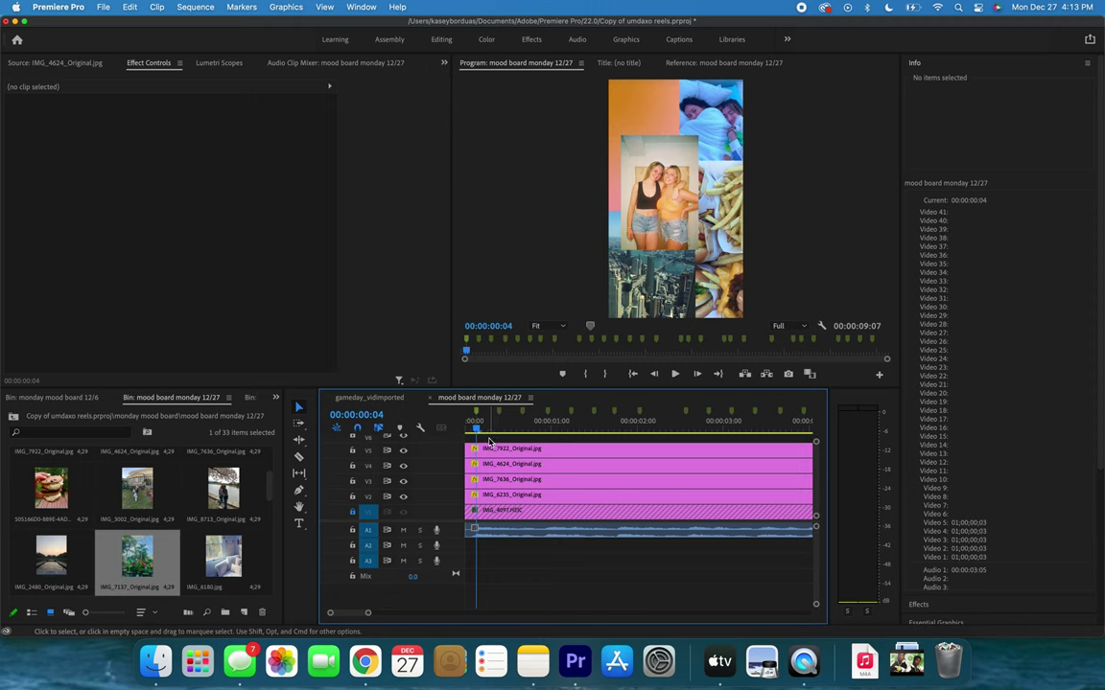
{"action": "left_click", "coordinate": [489, 448]}
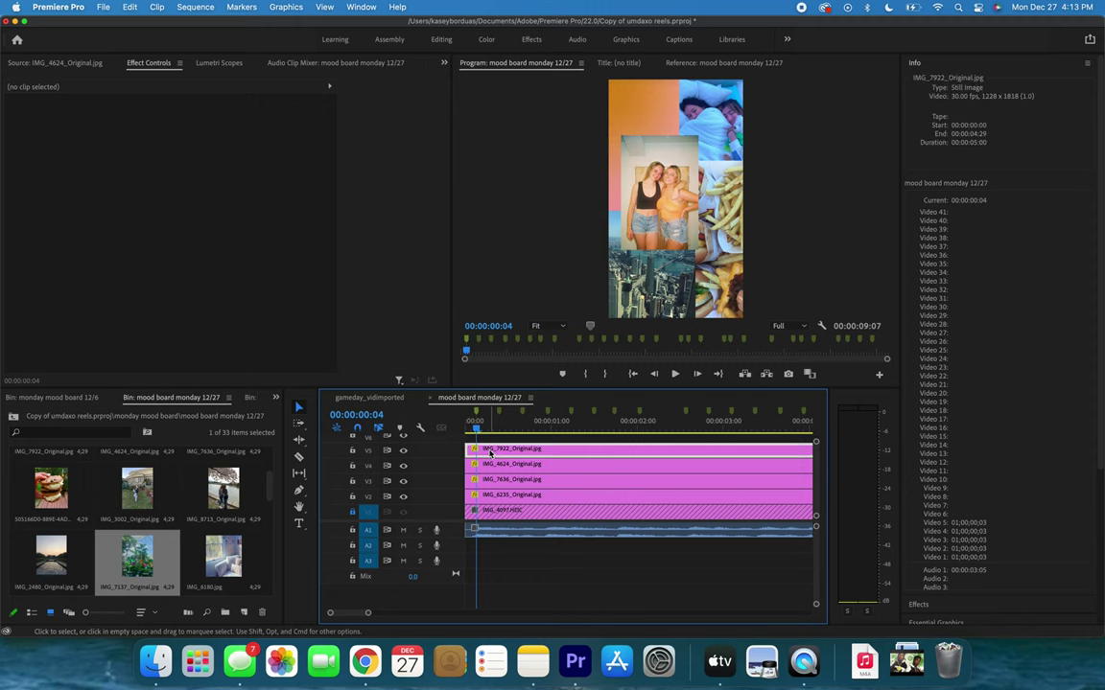
{"action": "left_click", "coordinate": [488, 441]}
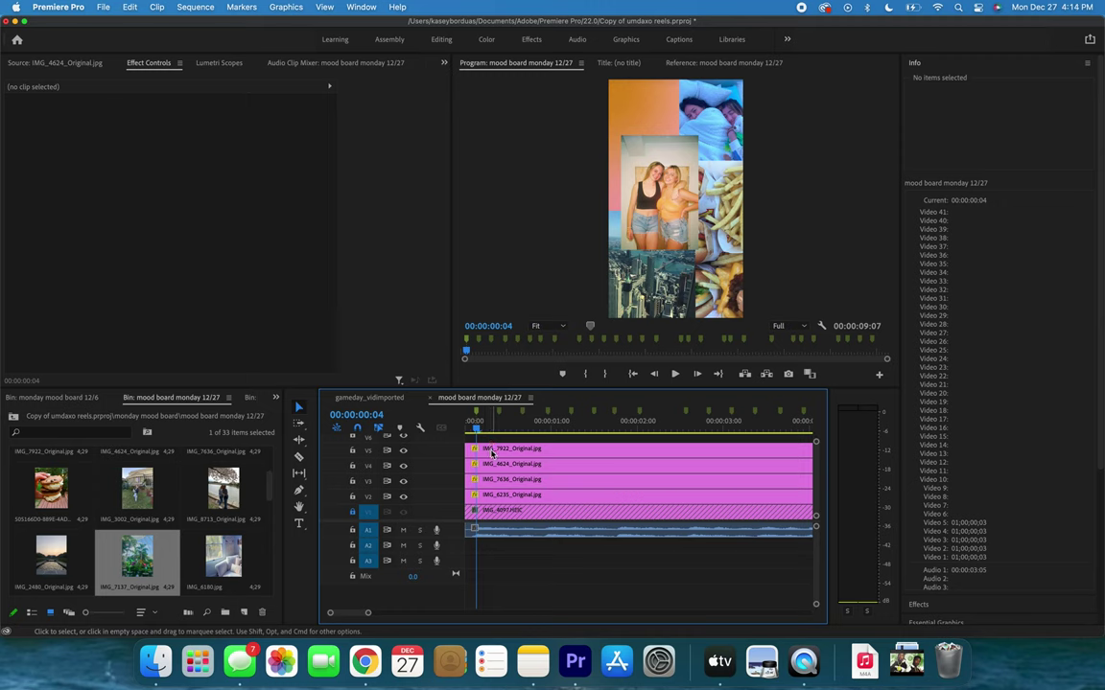
{"action": "left_click_drag", "start_coordinate": [492, 438], "coordinate": [504, 484]}
{"action": "left_click_drag", "start_coordinate": [137, 554], "coordinate": [447, 499]}
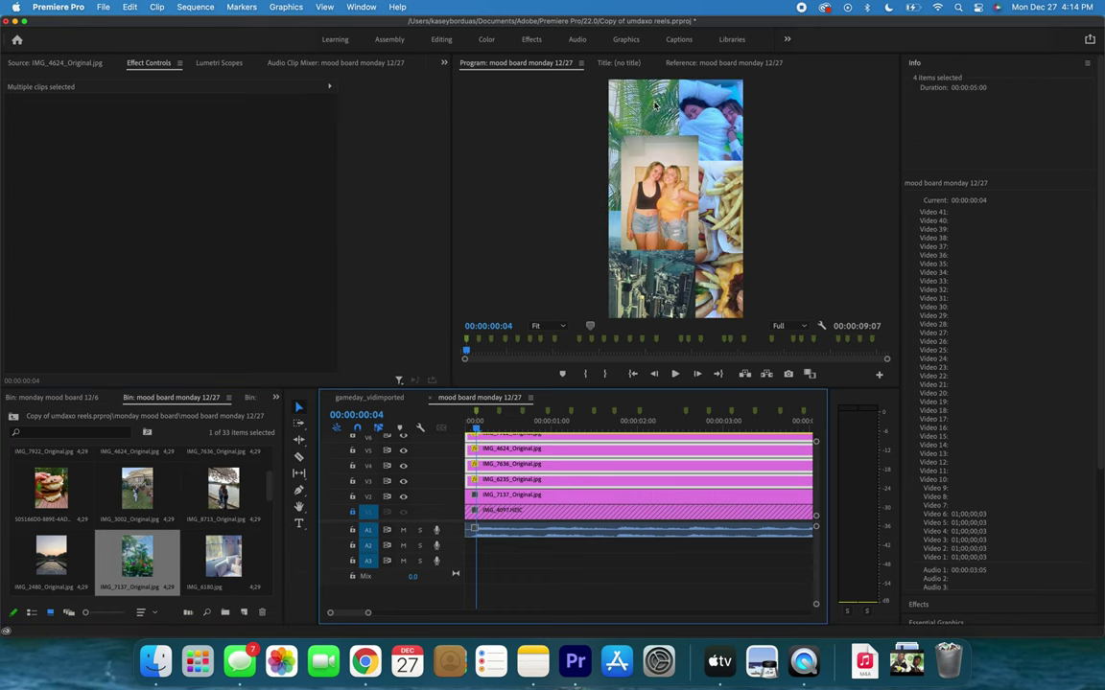
Scale IMG_7137_Original.jpg to about 47.1 and reposition it at about 353.4, 504.4.
{"action": "left_click", "coordinate": [639, 122]}
{"action": "left_click_drag", "start_coordinate": [640, 122], "coordinate": [637, 88]}
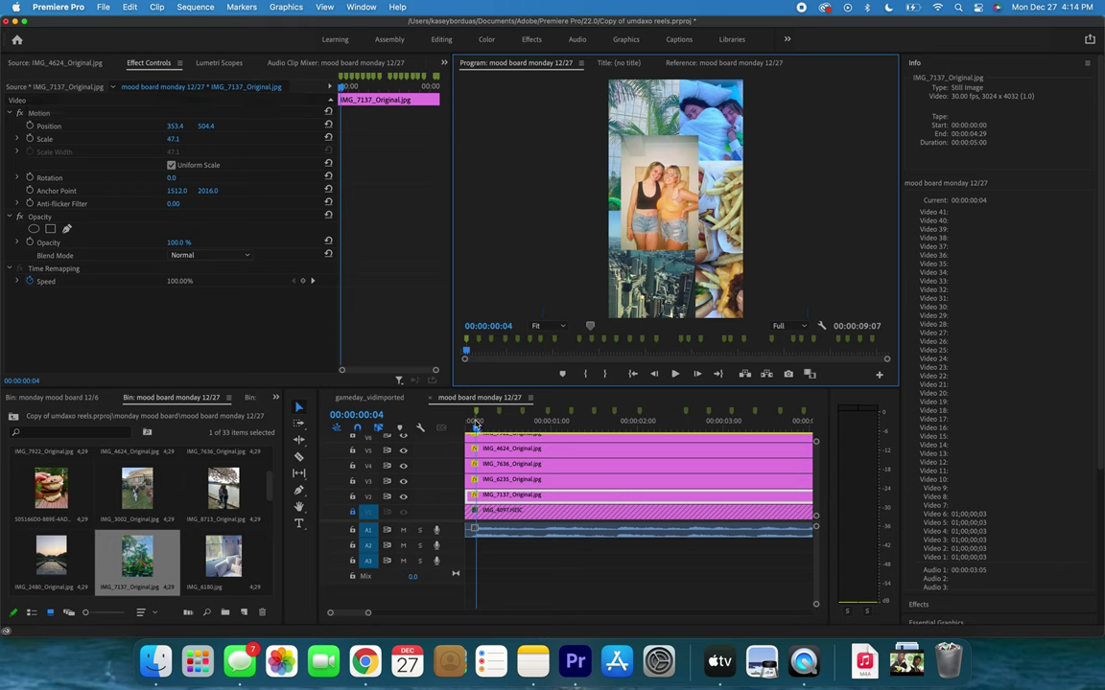
Step through the first five beat markers up to 00:00:01:07, and return the playhead to the first marker at 00:00:00:04.
{"action": "left_click_drag", "start_coordinate": [477, 424], "coordinate": [467, 423]}
{"action": "left_click", "coordinate": [480, 563]}
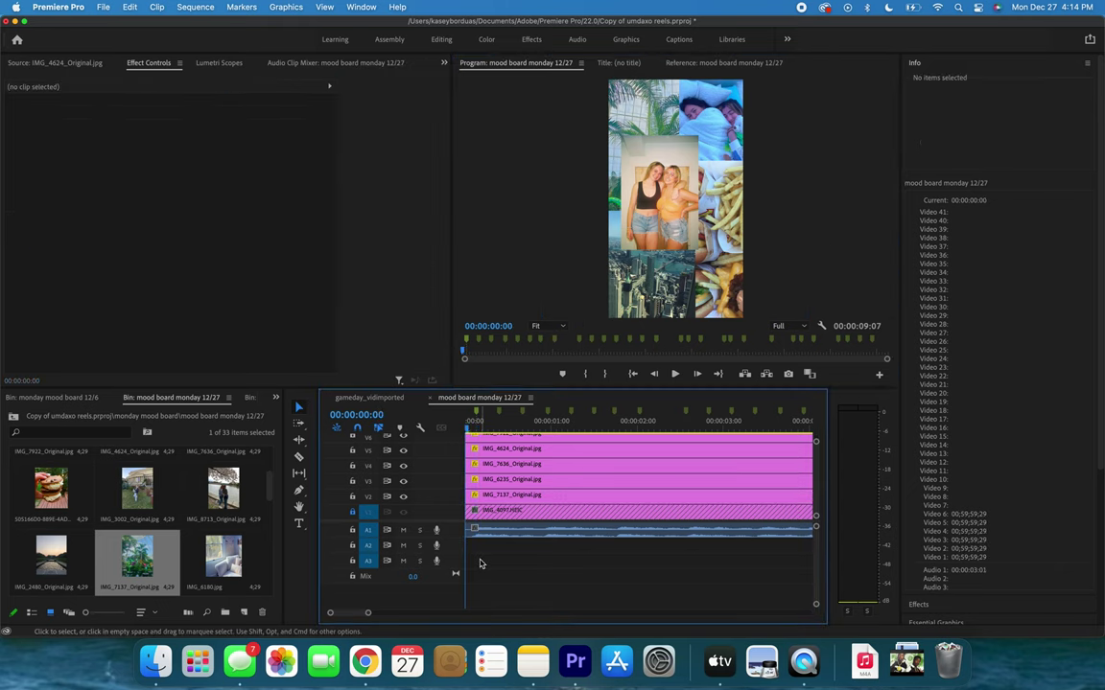
{"action": "scroll", "coordinate": [474, 471], "scroll_direction": "up", "scroll_amount": 3}
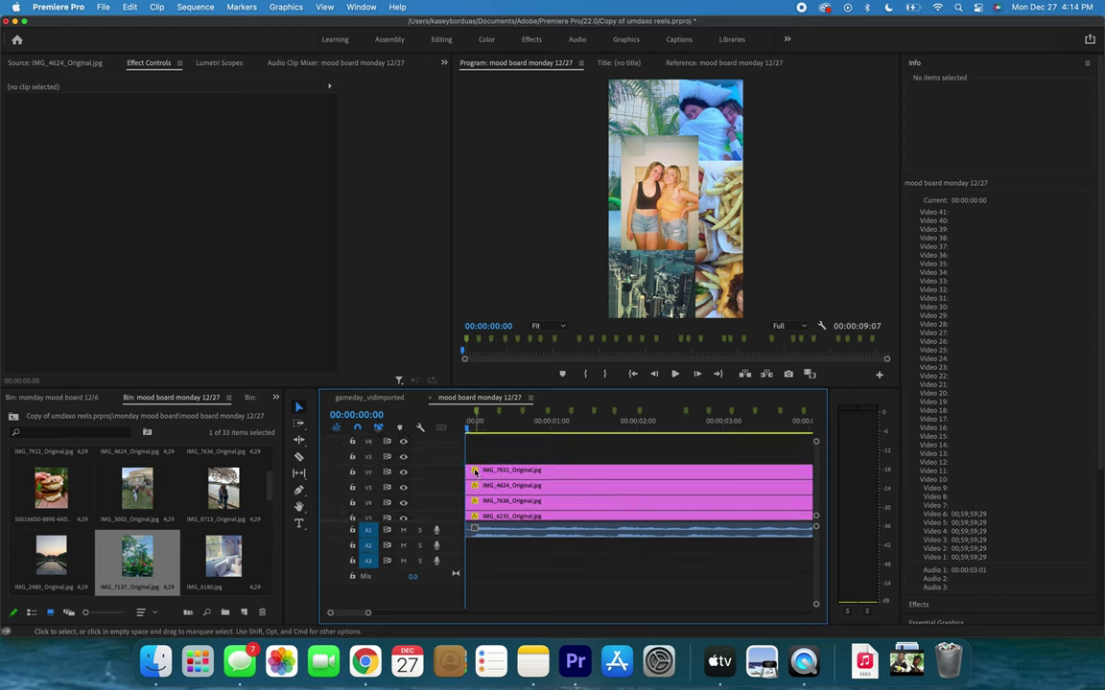
{"action": "scroll", "coordinate": [475, 472], "scroll_direction": "down", "scroll_amount": 3}
{"action": "left_click", "coordinate": [479, 418]}
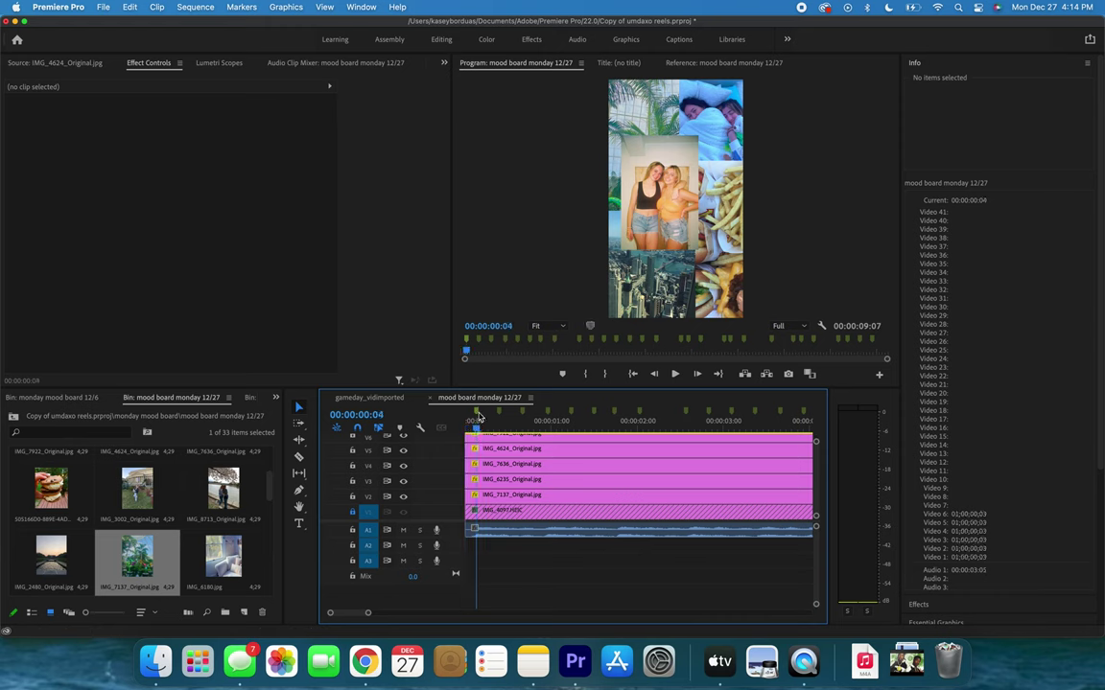
{"action": "left_click", "coordinate": [498, 418]}
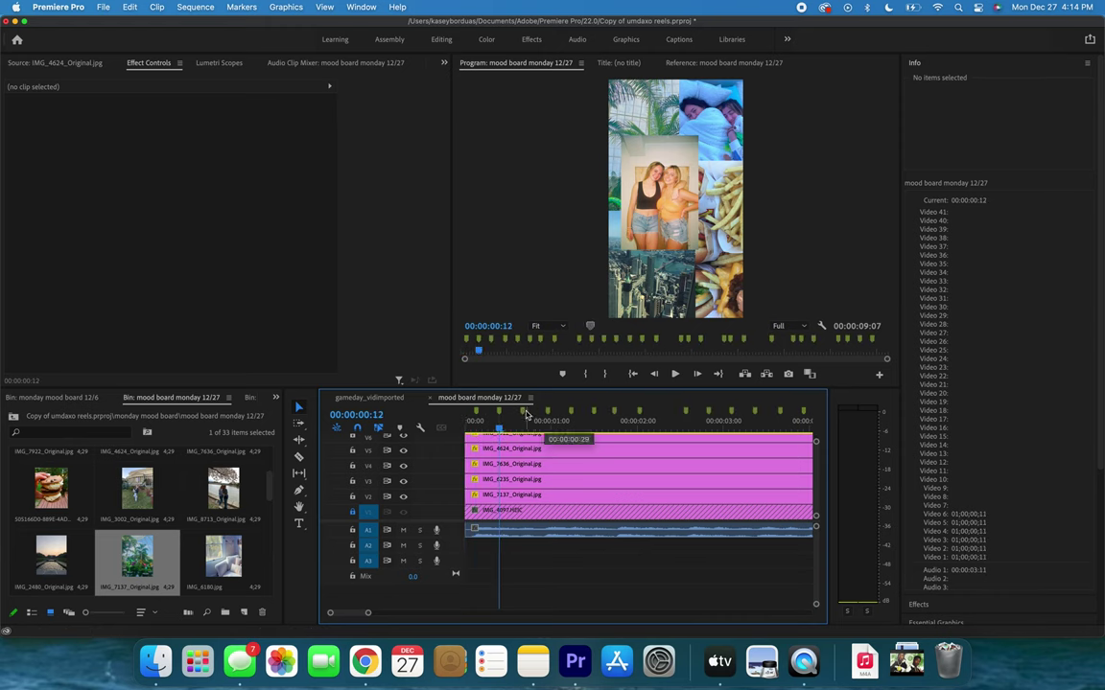
{"action": "left_click", "coordinate": [522, 412]}
{"action": "left_click", "coordinate": [547, 413]}
{"action": "left_click", "coordinate": [571, 412]}
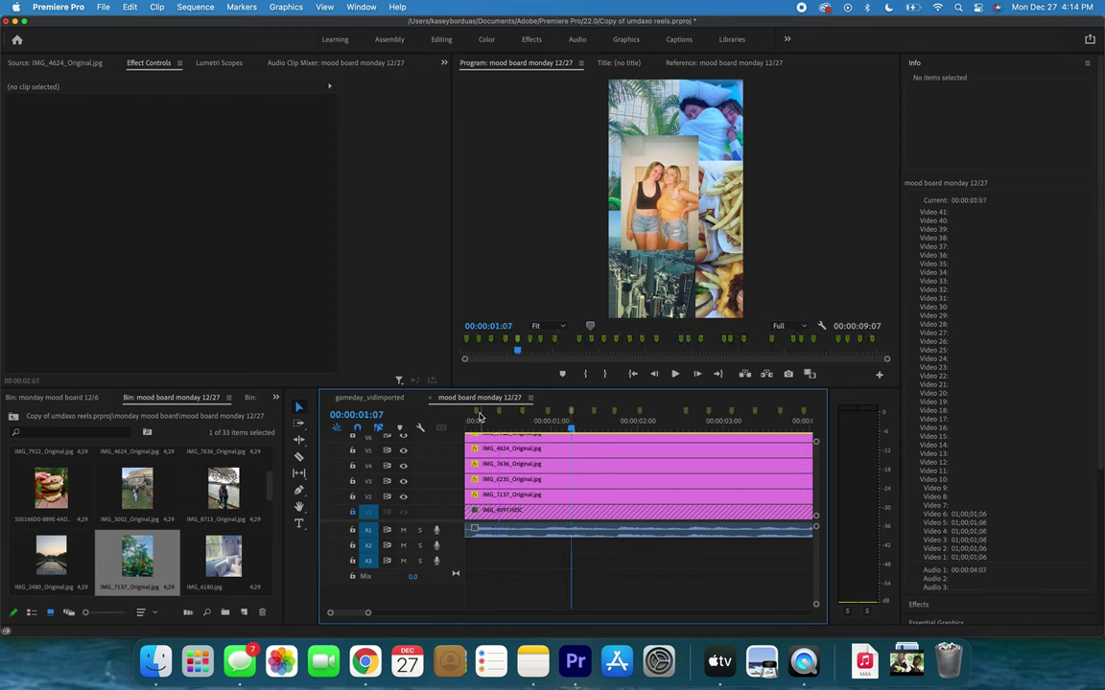
{"action": "left_click", "coordinate": [476, 418]}
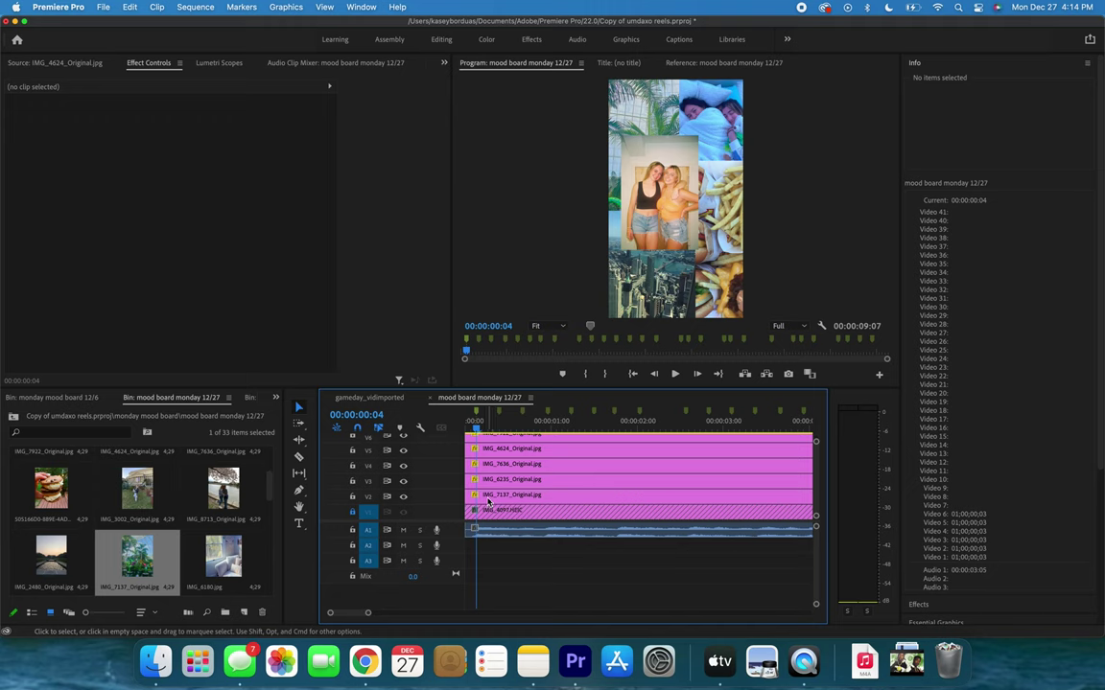
Trim the starts of IMG_6235, IMG_7636, IMG_7922 and IMG_4624 to the first, second, third and fourth markers respectively.
{"action": "scroll", "coordinate": [469, 494], "scroll_direction": "up", "scroll_amount": 3}
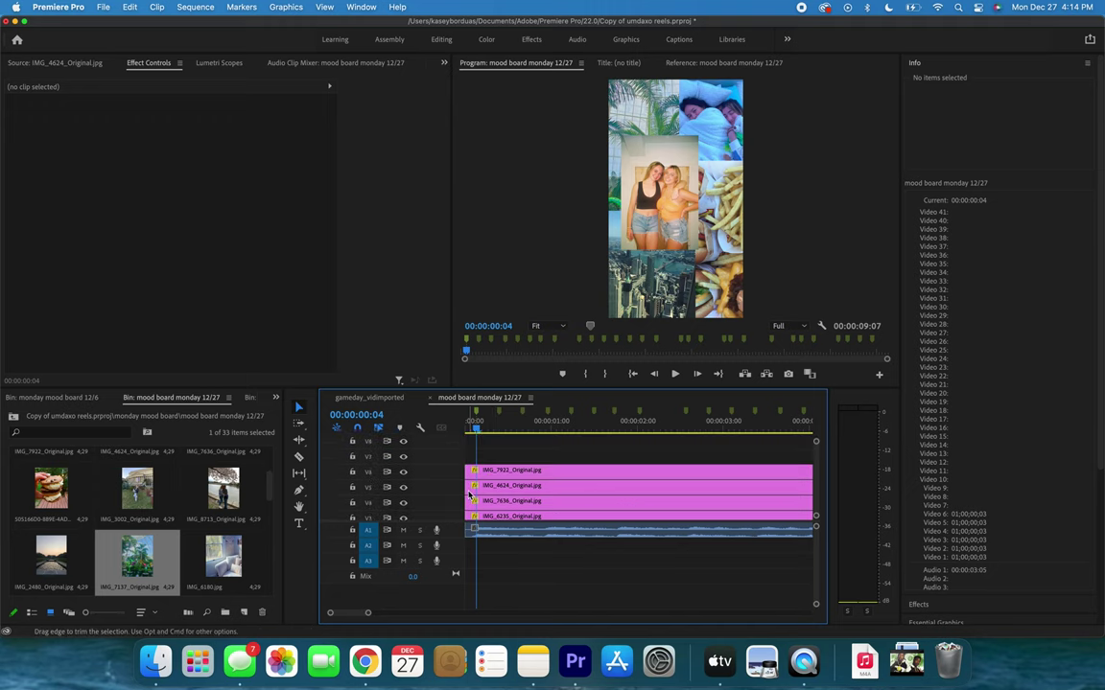
{"action": "scroll", "coordinate": [469, 495], "scroll_direction": "down", "scroll_amount": 3}
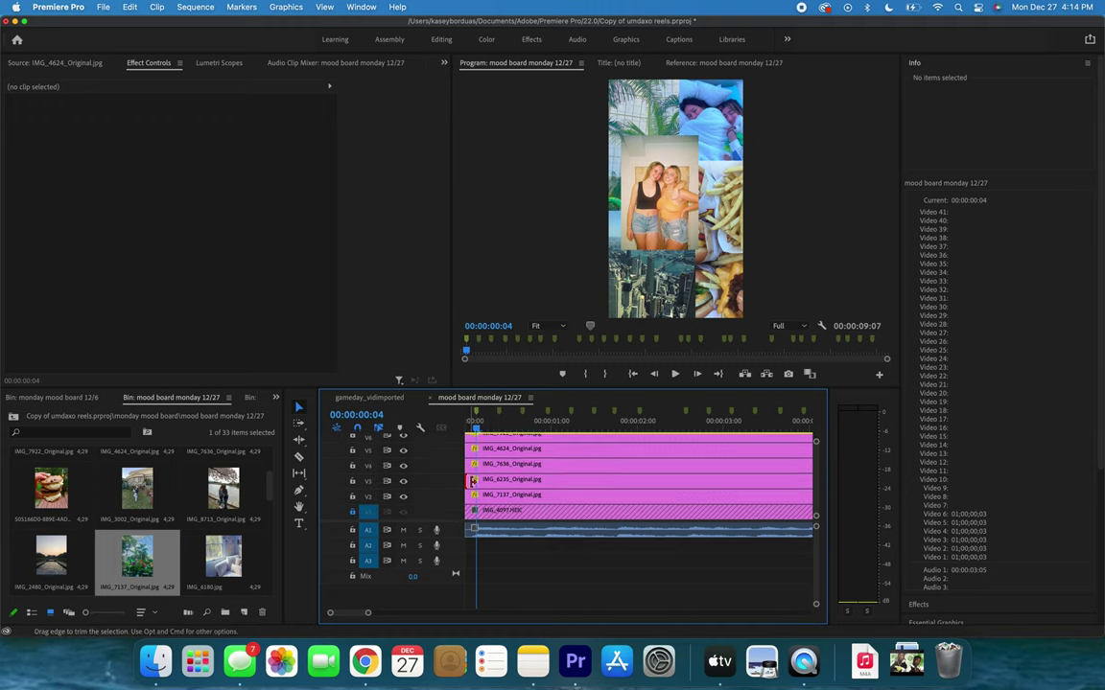
{"action": "left_click_drag", "start_coordinate": [472, 481], "coordinate": [506, 465]}
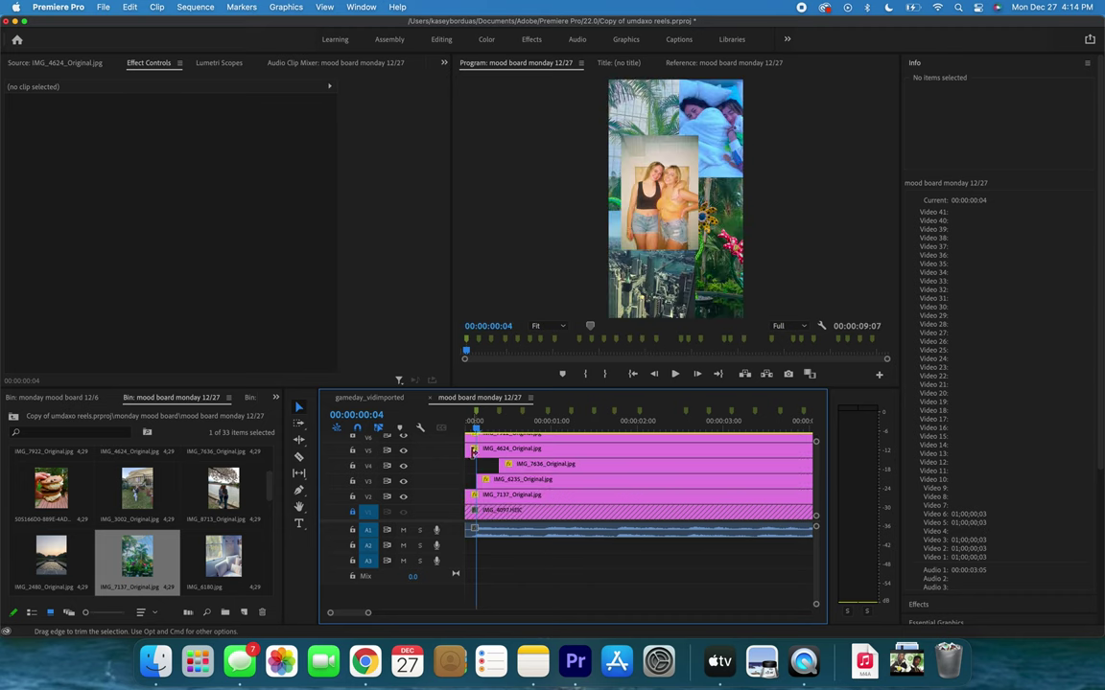
{"action": "scroll", "coordinate": [471, 451], "scroll_direction": "up", "scroll_amount": 1}
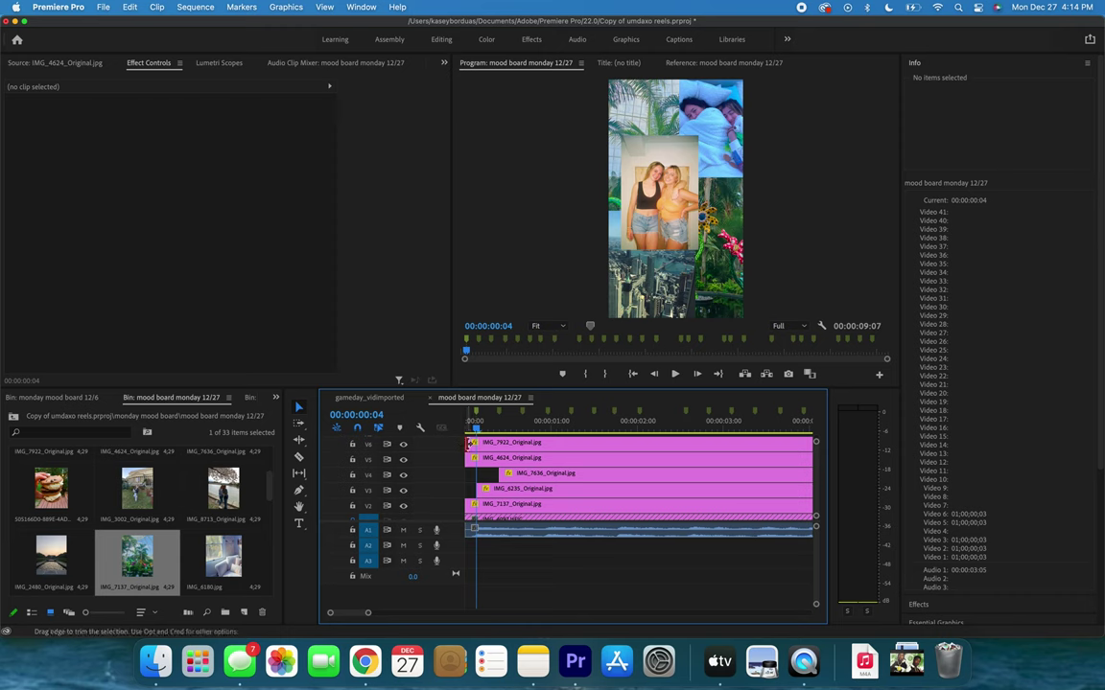
{"action": "left_click_drag", "start_coordinate": [469, 443], "coordinate": [550, 463]}
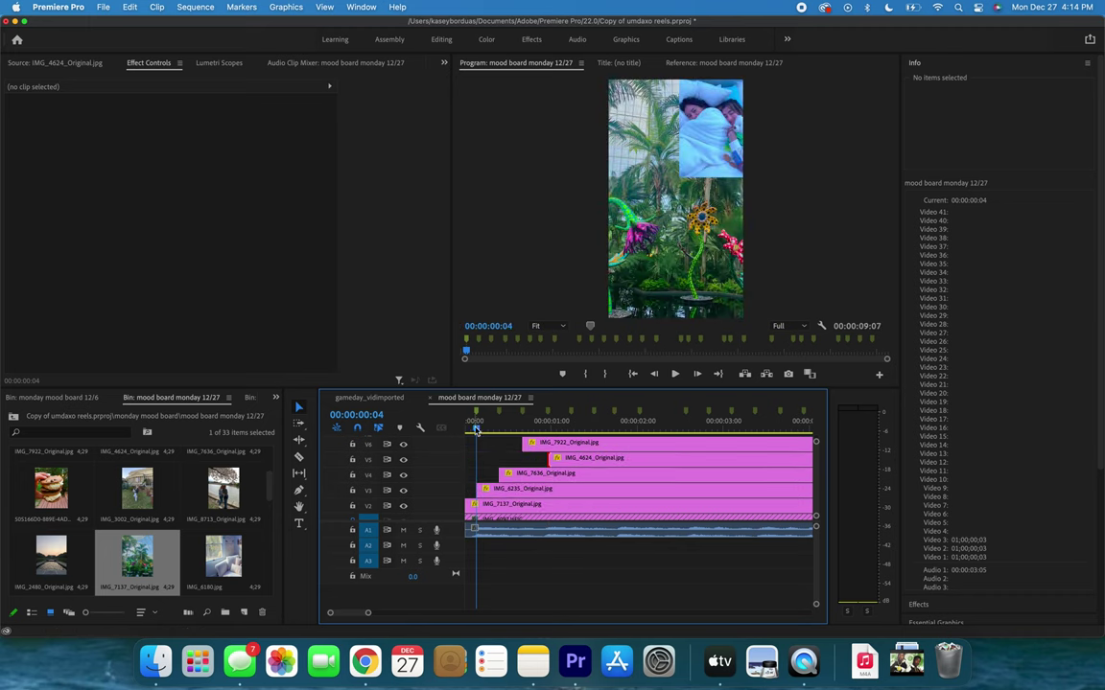
Play the sequence from the start to check the staggered images against the music.
{"action": "left_click_drag", "start_coordinate": [476, 431], "coordinate": [451, 434]}
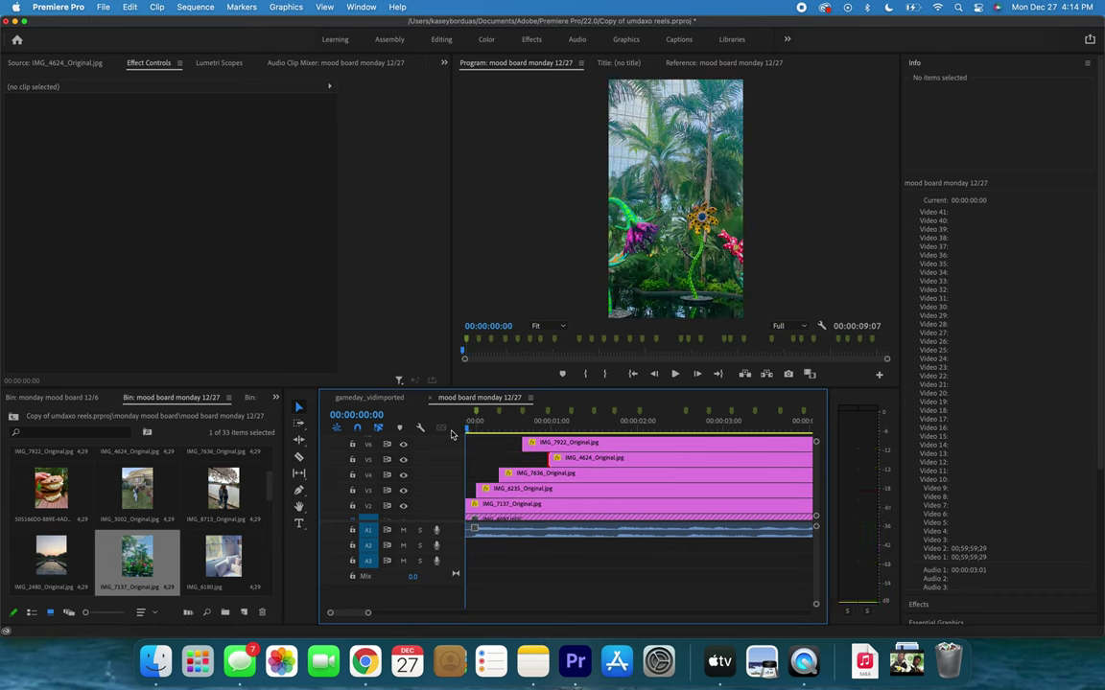
{"action": "key", "text": "space"}
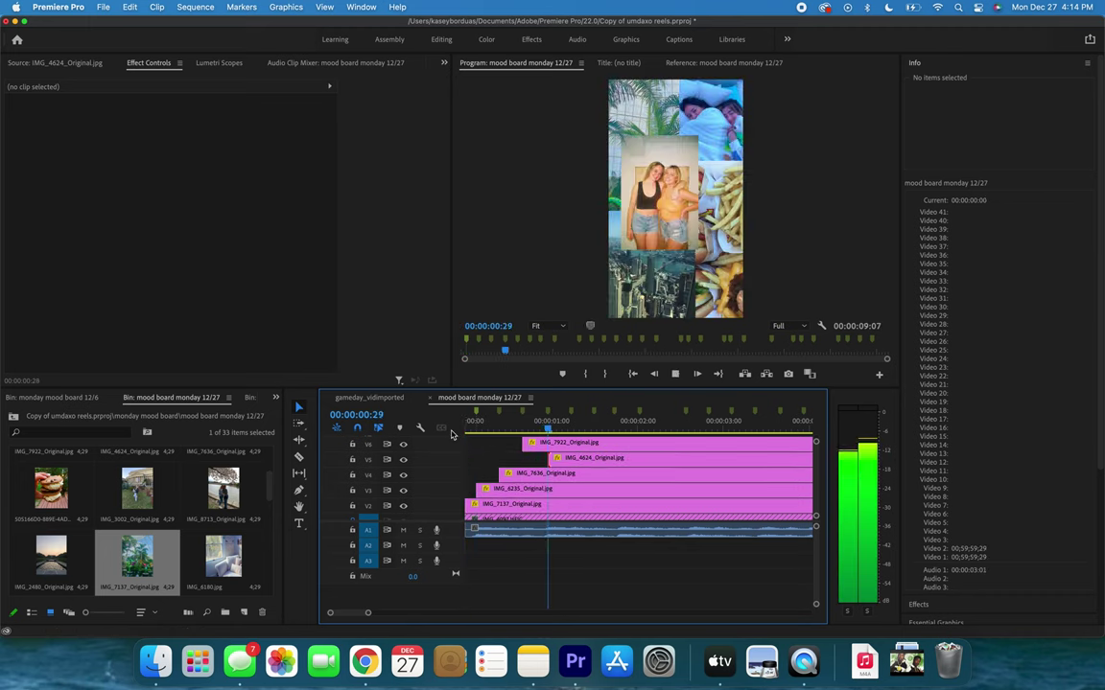
{"action": "key", "text": "space"}
{"action": "mouse_move", "coordinate": [474, 432]}
{"action": "left_mouse_down"}
{"action": "mouse_move", "coordinate": [534, 433]}
{"action": "mouse_move", "coordinate": [469, 436]}
{"action": "left_mouse_up"}
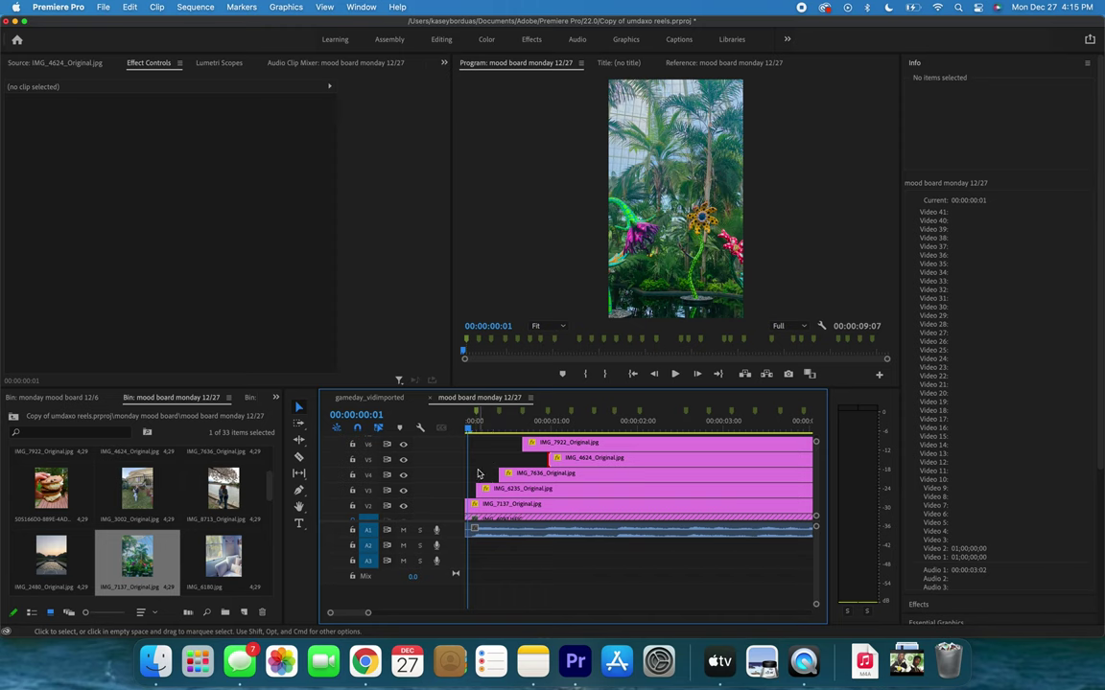
Extend all five overlaid image clips to the end of the music and move the playhead to 00:00:00:29.
{"action": "scroll", "coordinate": [485, 450], "scroll_direction": "up", "scroll_amount": 2}
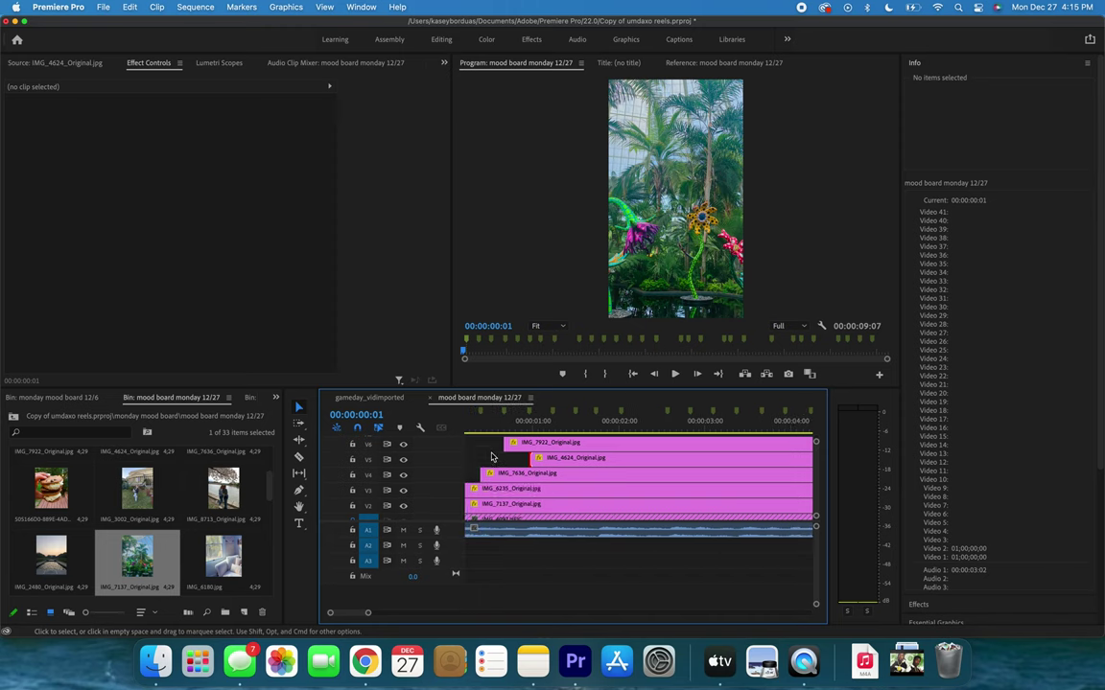
{"action": "scroll", "coordinate": [491, 456], "scroll_direction": "up", "scroll_amount": 2}
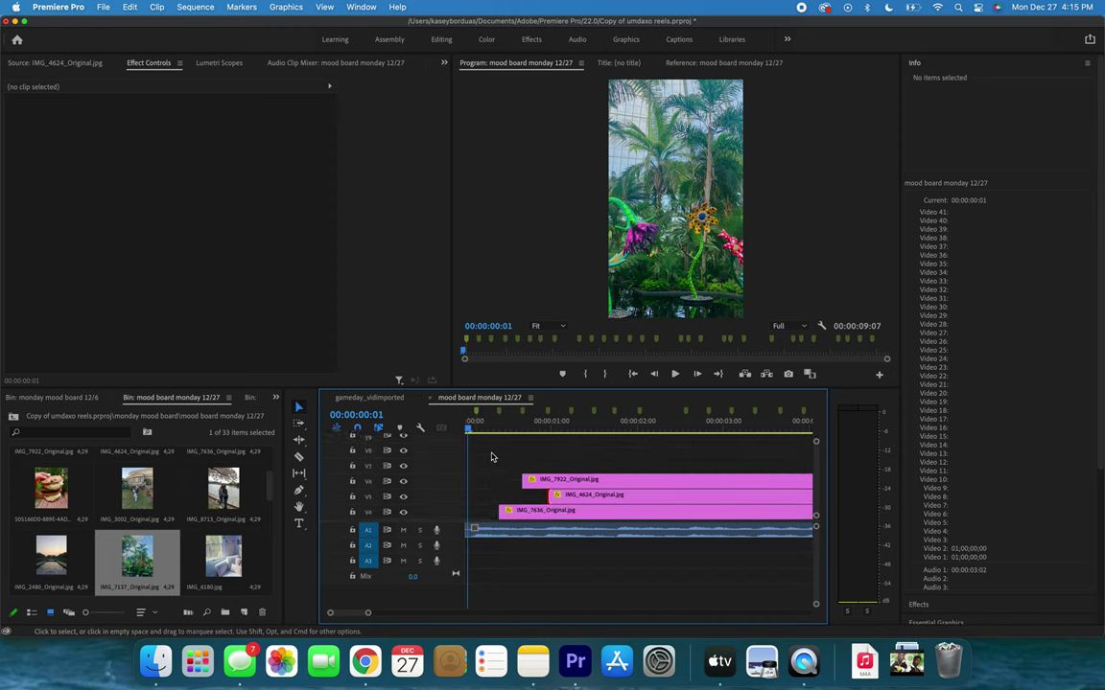
{"action": "scroll", "coordinate": [491, 457], "scroll_direction": "down", "scroll_amount": 5}
{"action": "scroll", "coordinate": [491, 457], "scroll_direction": "up", "scroll_amount": 2}
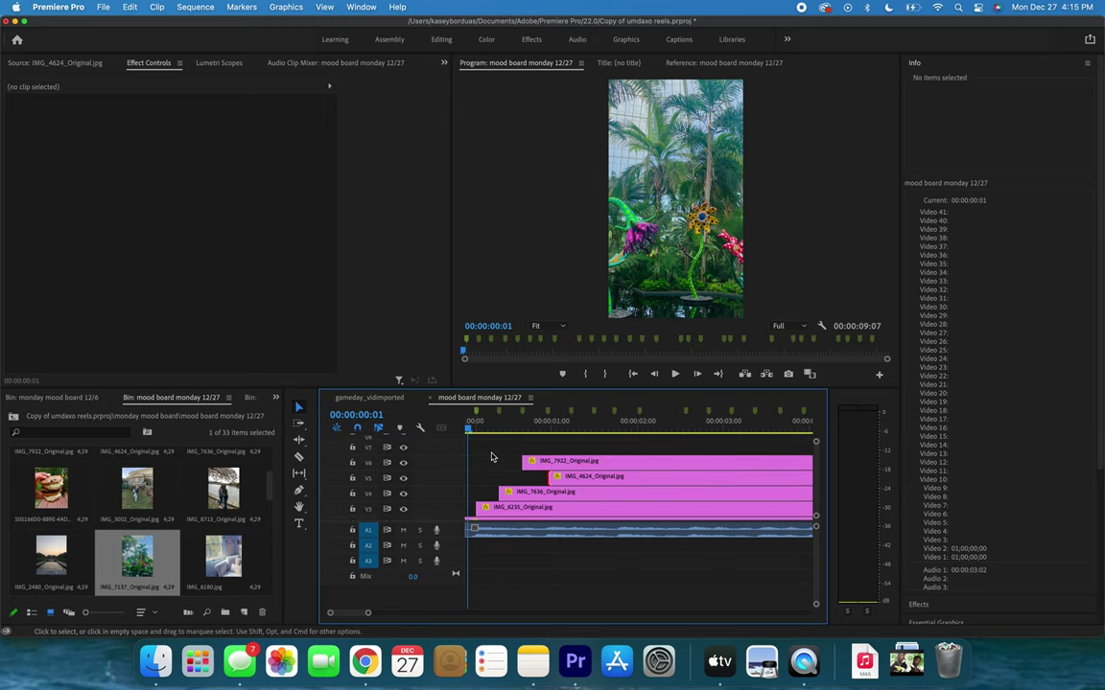
{"action": "scroll", "coordinate": [491, 456], "scroll_direction": "right", "scroll_amount": 5}
{"action": "scroll", "coordinate": [516, 482], "scroll_direction": "down", "scroll_amount": 5}
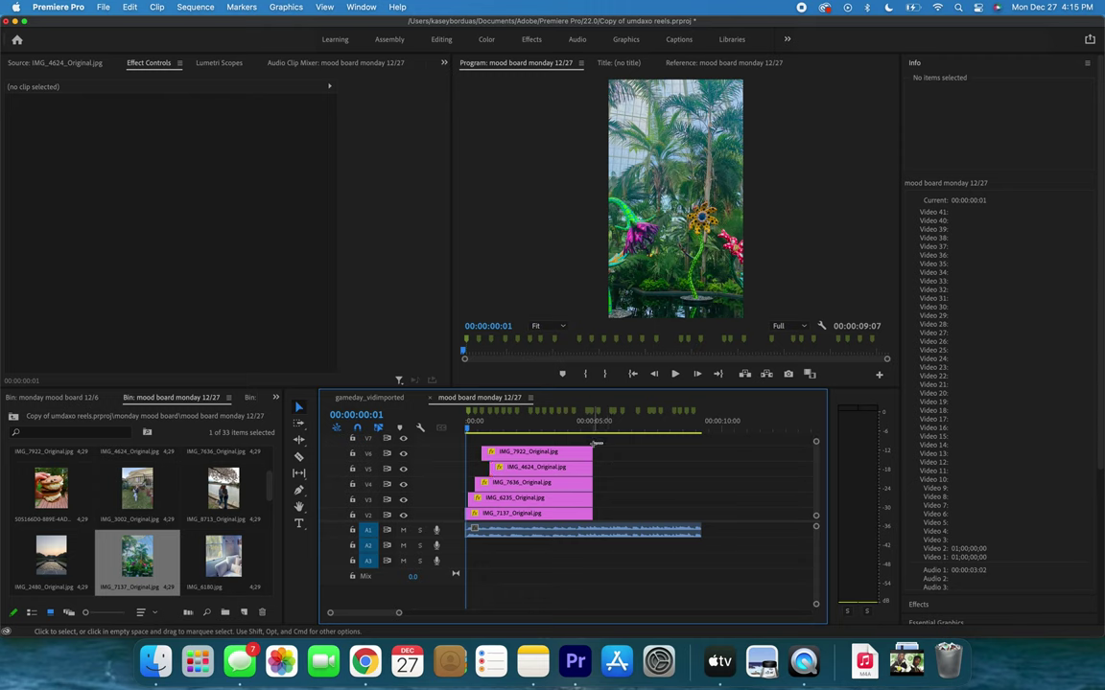
{"action": "left_click_drag", "start_coordinate": [602, 443], "coordinate": [695, 496]}
{"action": "scroll", "coordinate": [611, 482], "scroll_direction": "up", "scroll_amount": 3}
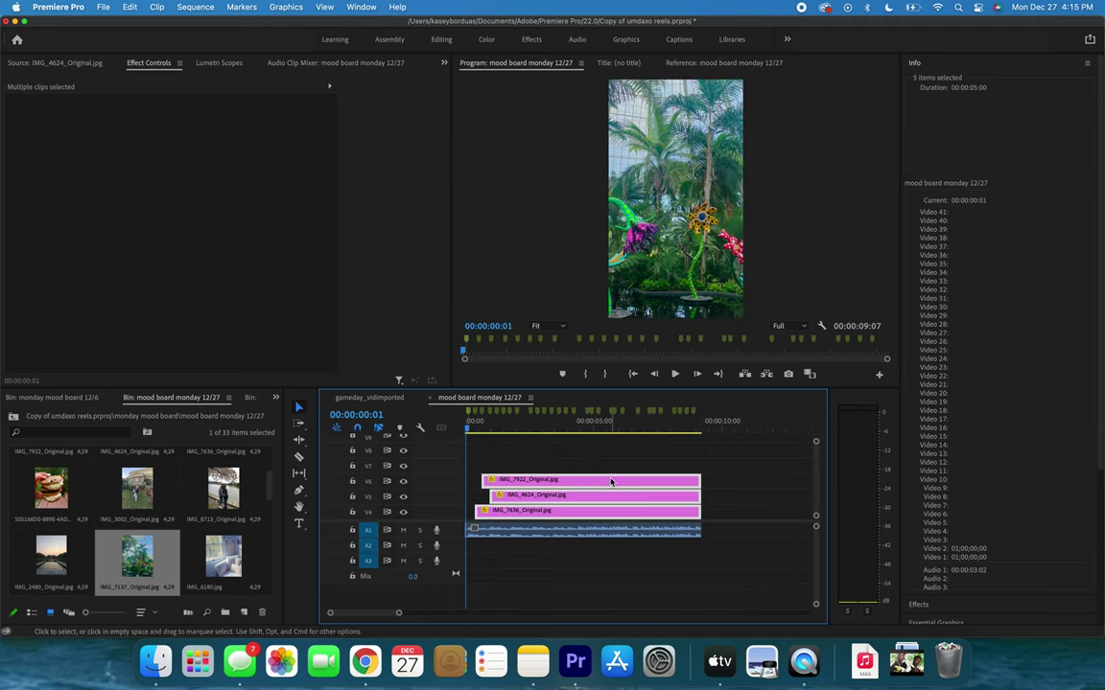
{"action": "left_click", "coordinate": [559, 459]}
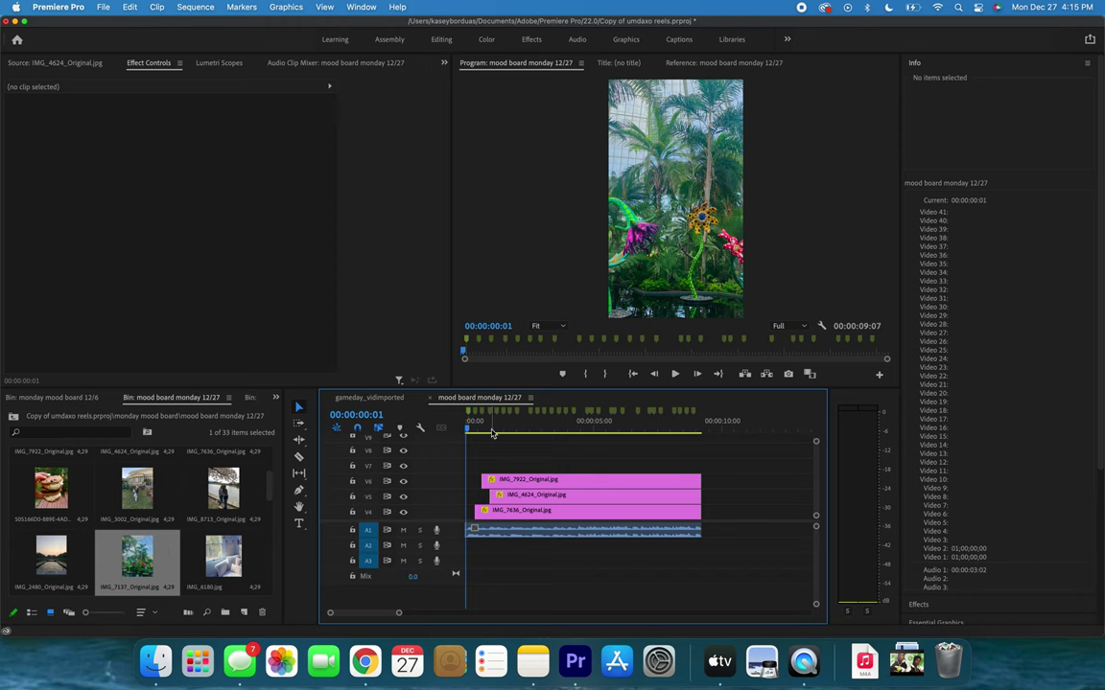
{"action": "left_click_drag", "start_coordinate": [474, 437], "coordinate": [491, 433]}
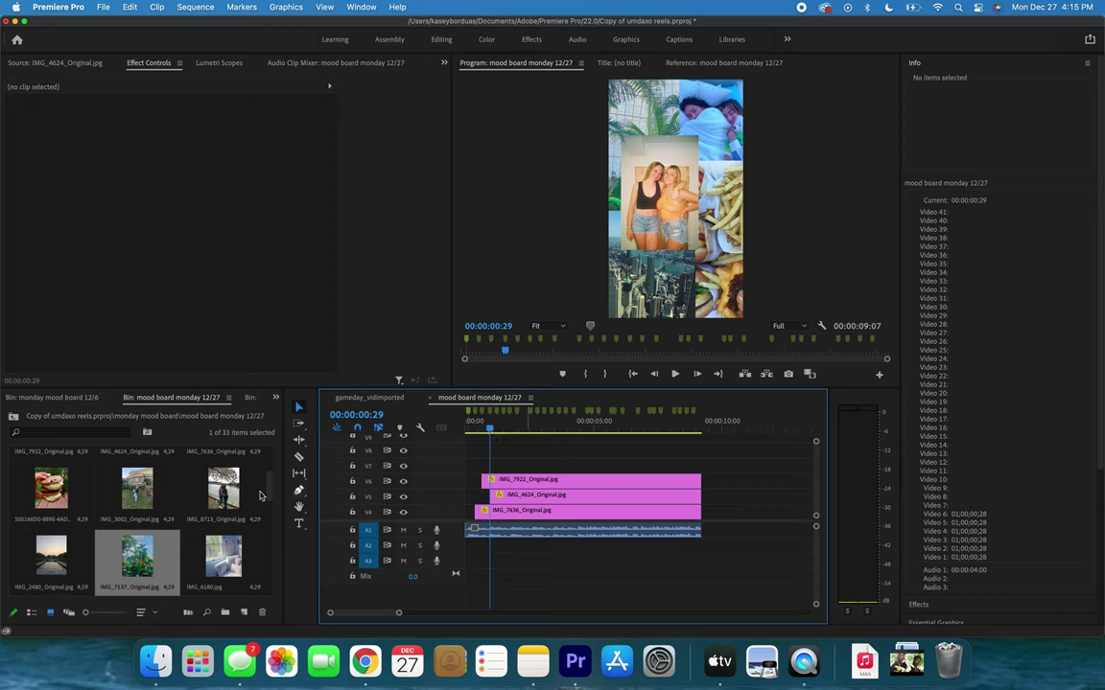
Place the gradient image IMG_4097.HEIC on V7, covering the first group of images.
{"action": "scroll", "coordinate": [123, 556], "scroll_direction": "down", "scroll_amount": 5}
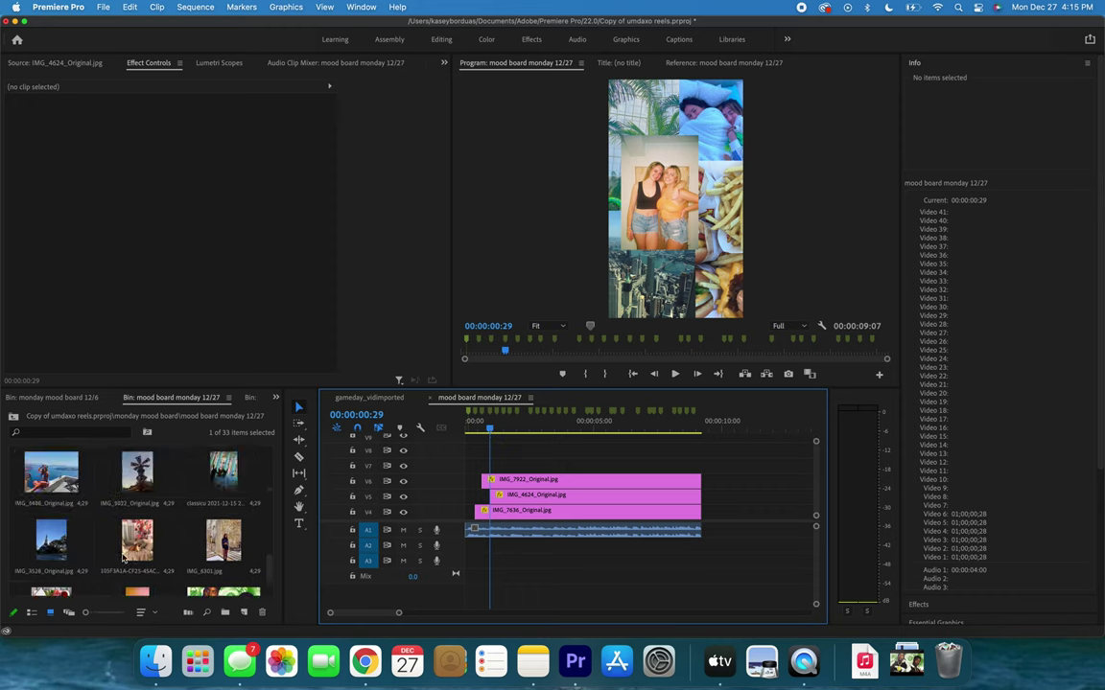
{"action": "left_click", "coordinate": [142, 556]}
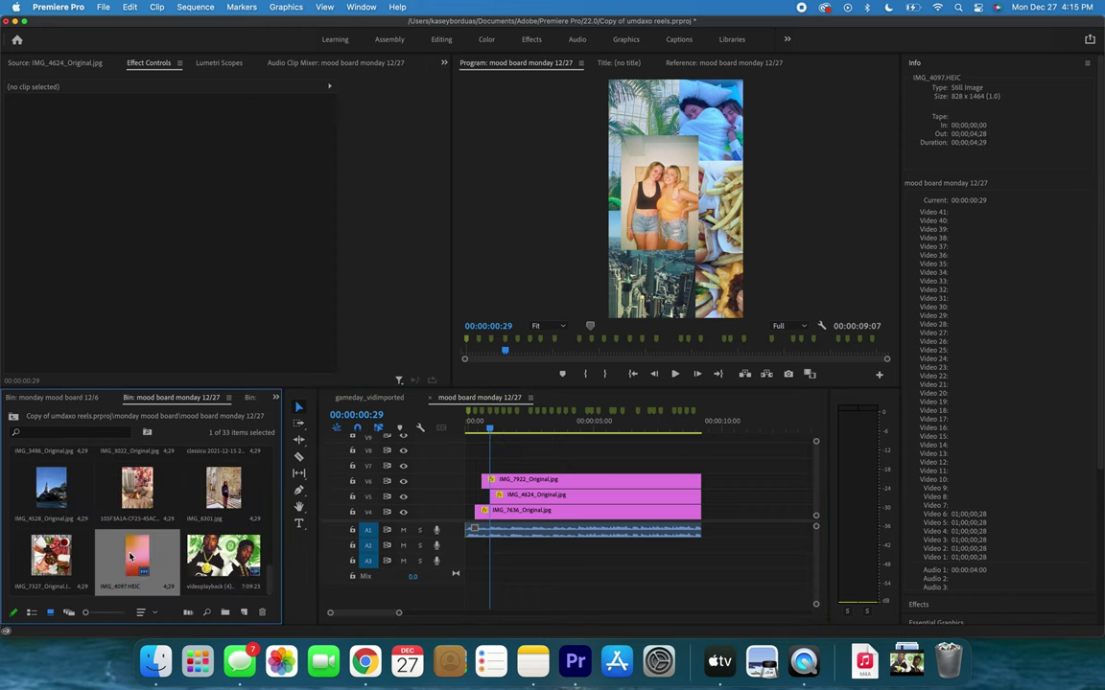
{"action": "left_click_drag", "start_coordinate": [131, 556], "coordinate": [483, 468]}
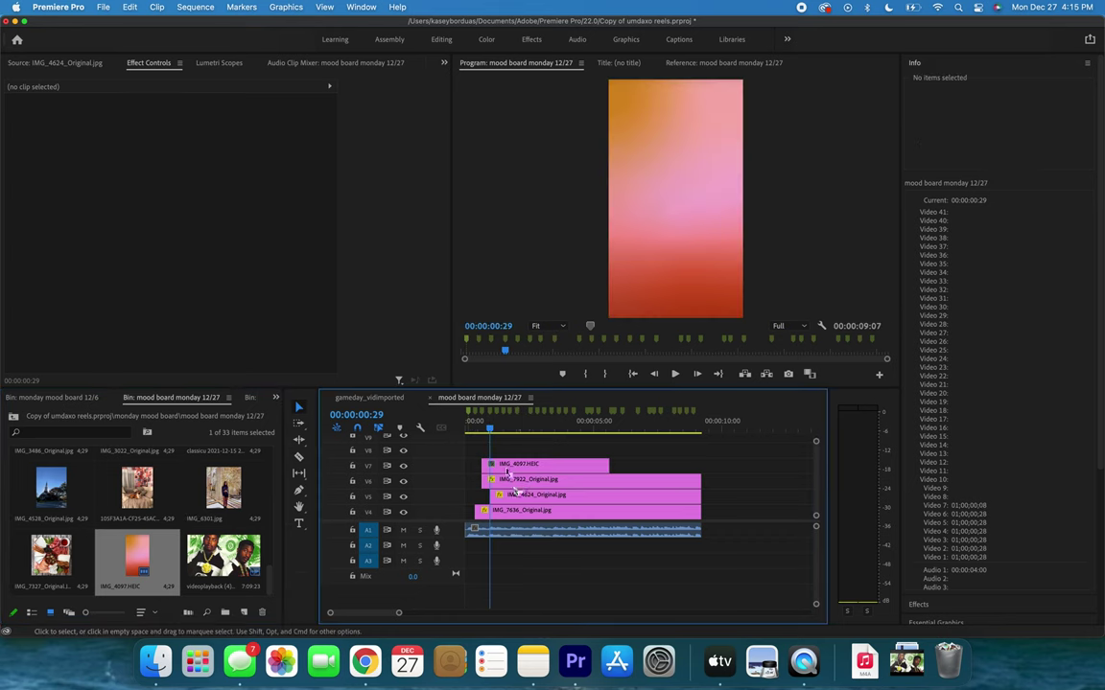
{"action": "scroll", "coordinate": [494, 464], "scroll_direction": "up", "scroll_amount": 3}
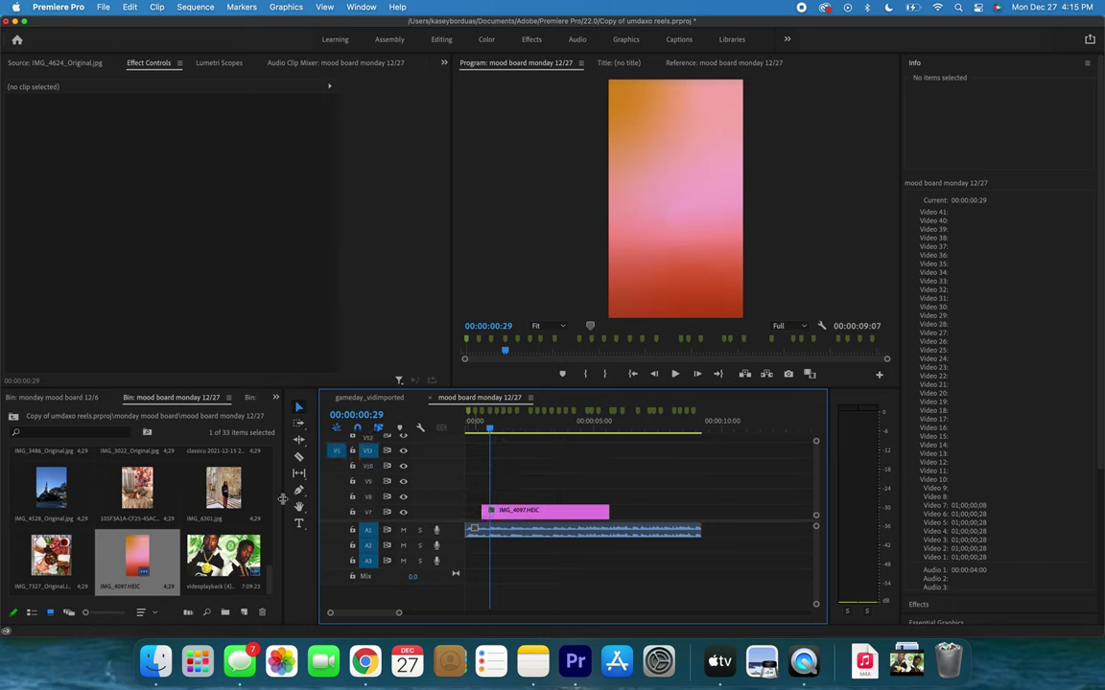
Add the cookie sandwich image on V8, scaled to 19.5 and positioned at 194.9, 296.0 in the frame's upper-left area.
{"action": "scroll", "coordinate": [223, 480], "scroll_direction": "down", "scroll_amount": 5}
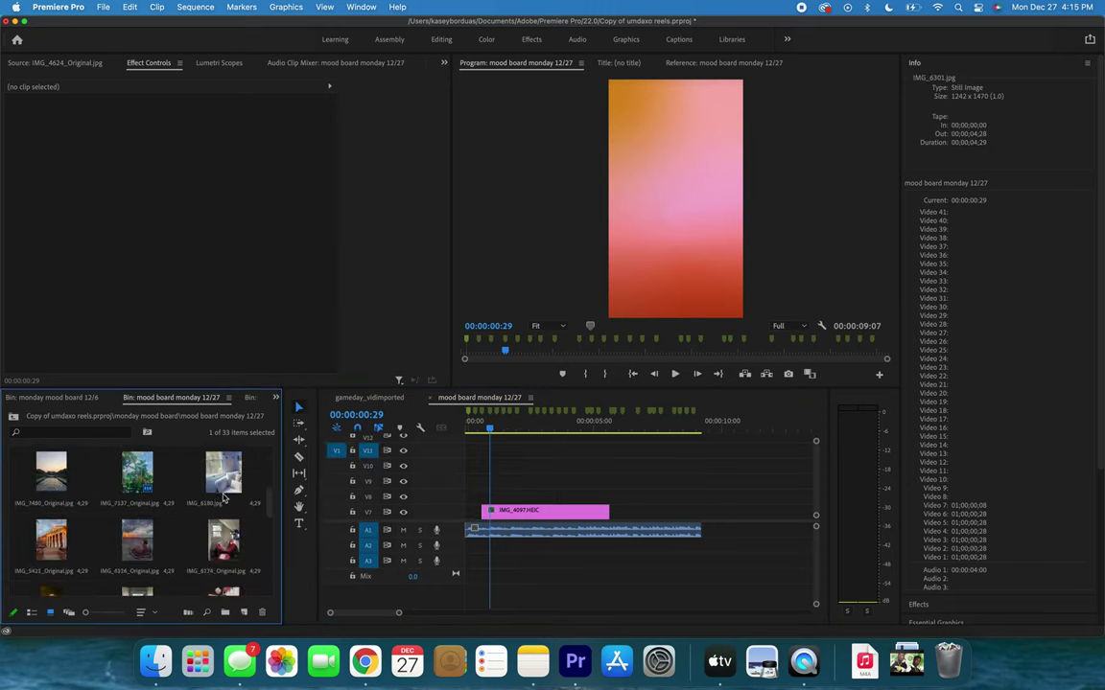
{"action": "left_click", "coordinate": [43, 534]}
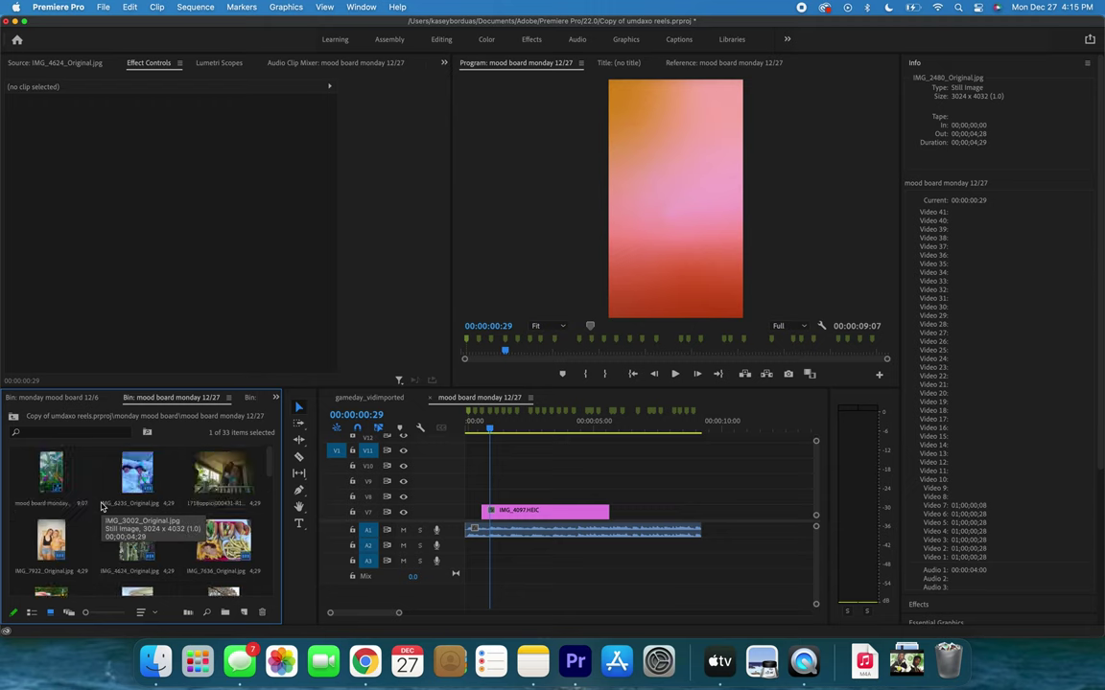
{"action": "left_click", "coordinate": [50, 474]}
{"action": "left_click_drag", "start_coordinate": [62, 474], "coordinate": [491, 504]}
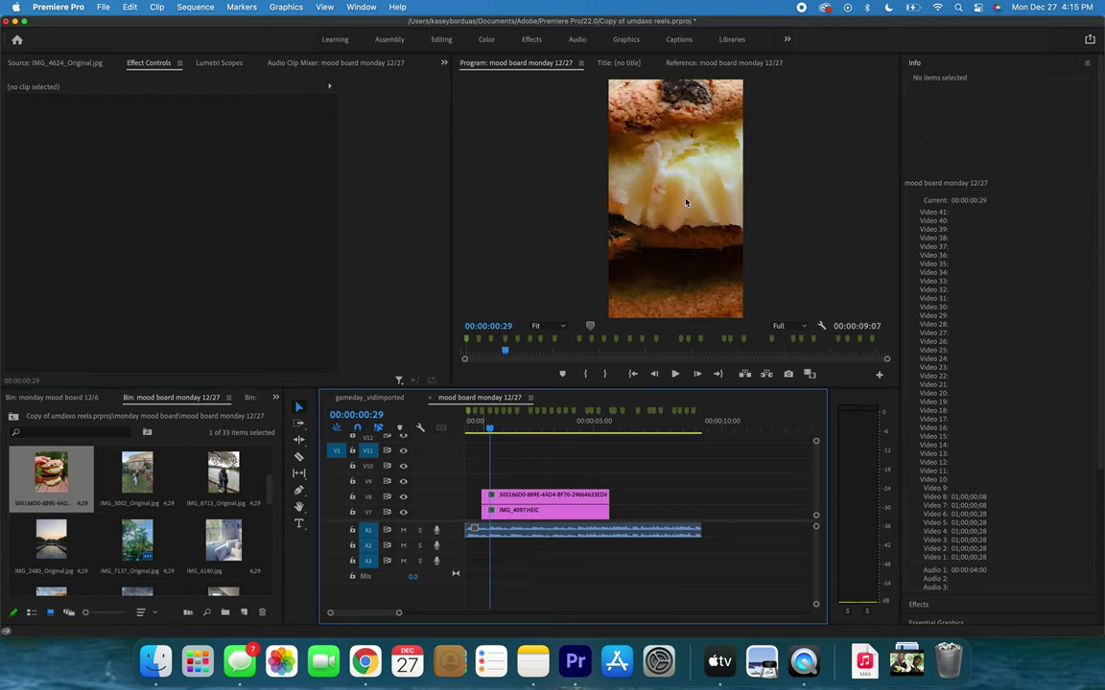
{"action": "left_click", "coordinate": [686, 199]}
{"action": "scroll", "coordinate": [685, 203], "scroll_direction": "down", "scroll_amount": 5}
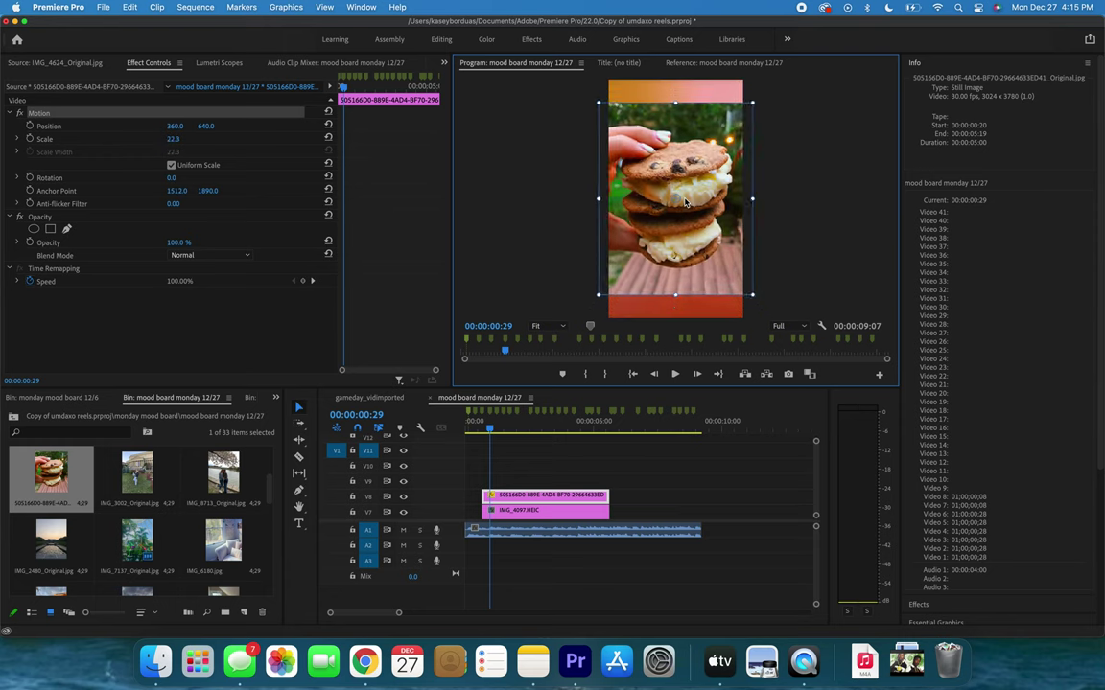
{"action": "scroll", "coordinate": [685, 230], "scroll_direction": "down", "scroll_amount": 3}
{"action": "left_click_drag", "start_coordinate": [686, 233], "coordinate": [655, 167]}
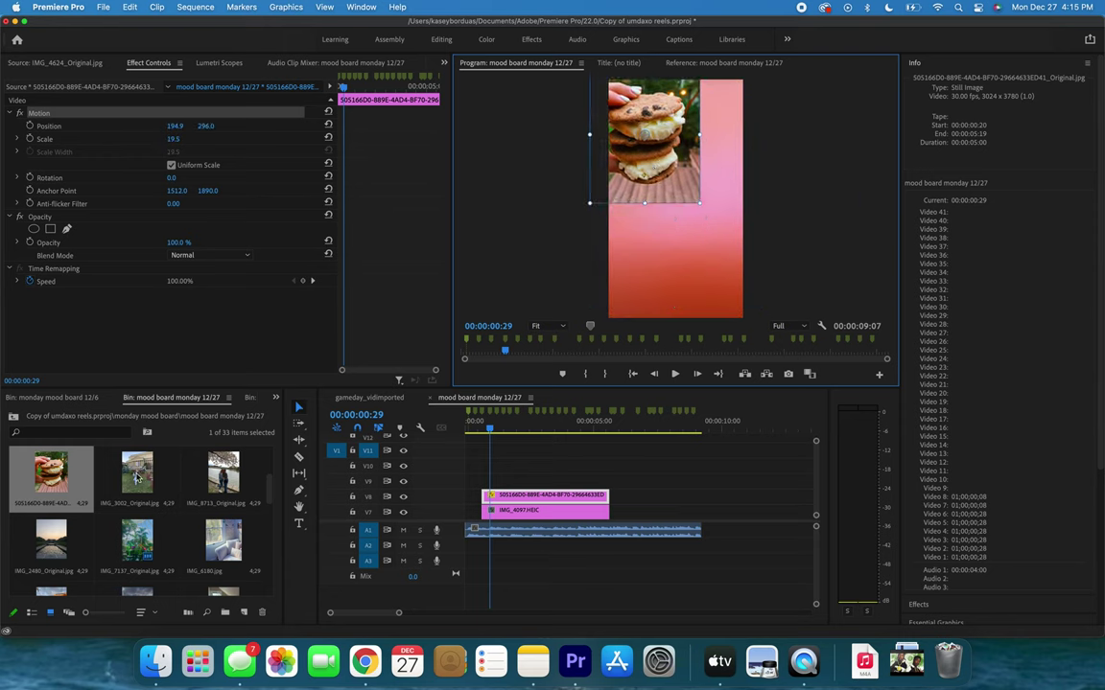
Add IMG_8713 on V9, scale it to 14.0 and position it at 317.1, 484.5 over the cookie image.
{"action": "left_click", "coordinate": [137, 477]}
{"action": "left_click", "coordinate": [186, 474]}
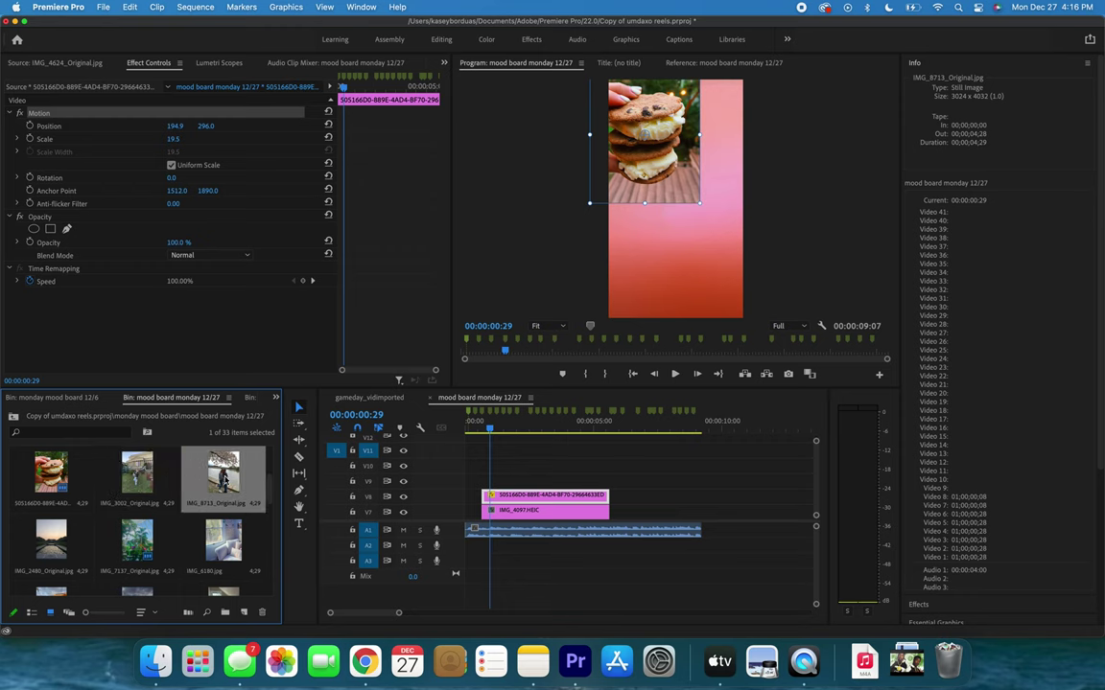
{"action": "left_click_drag", "start_coordinate": [223, 479], "coordinate": [482, 486]}
{"action": "left_click", "coordinate": [702, 235]}
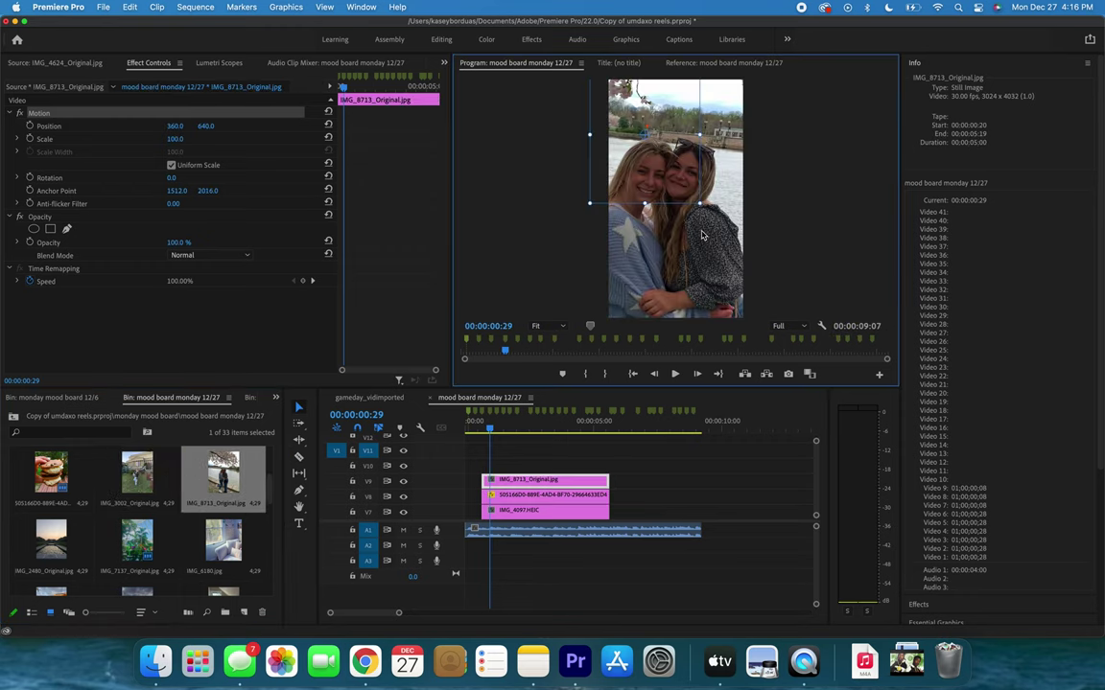
{"action": "scroll", "coordinate": [702, 234], "scroll_direction": "down", "scroll_amount": 10}
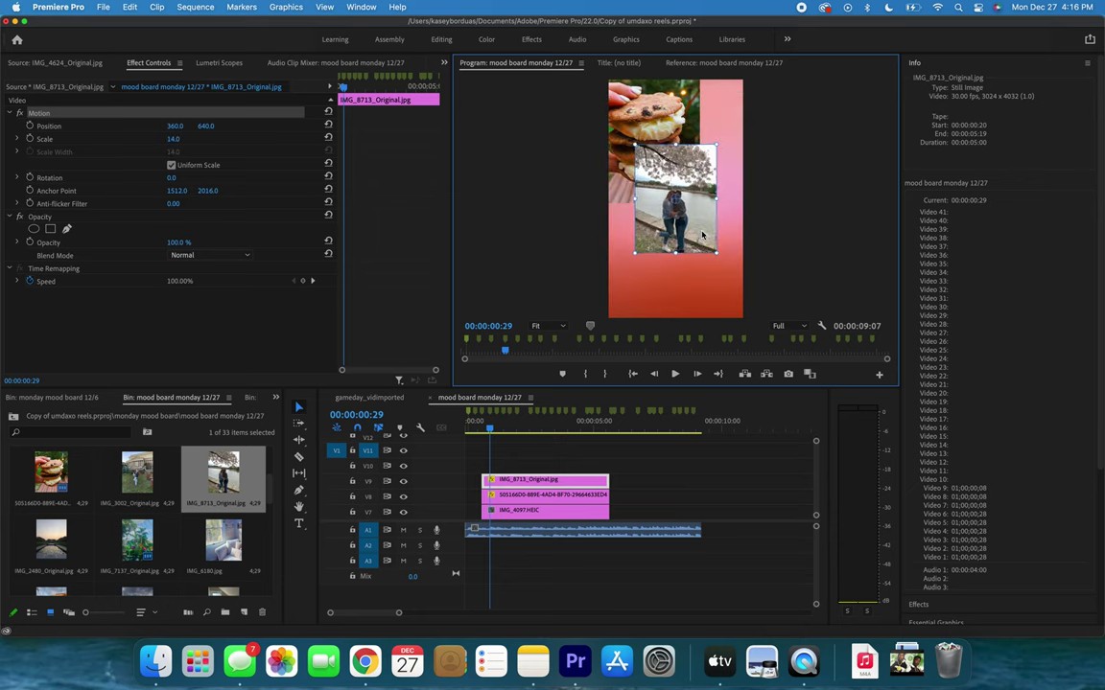
{"action": "left_click_drag", "start_coordinate": [691, 228], "coordinate": [682, 199]}
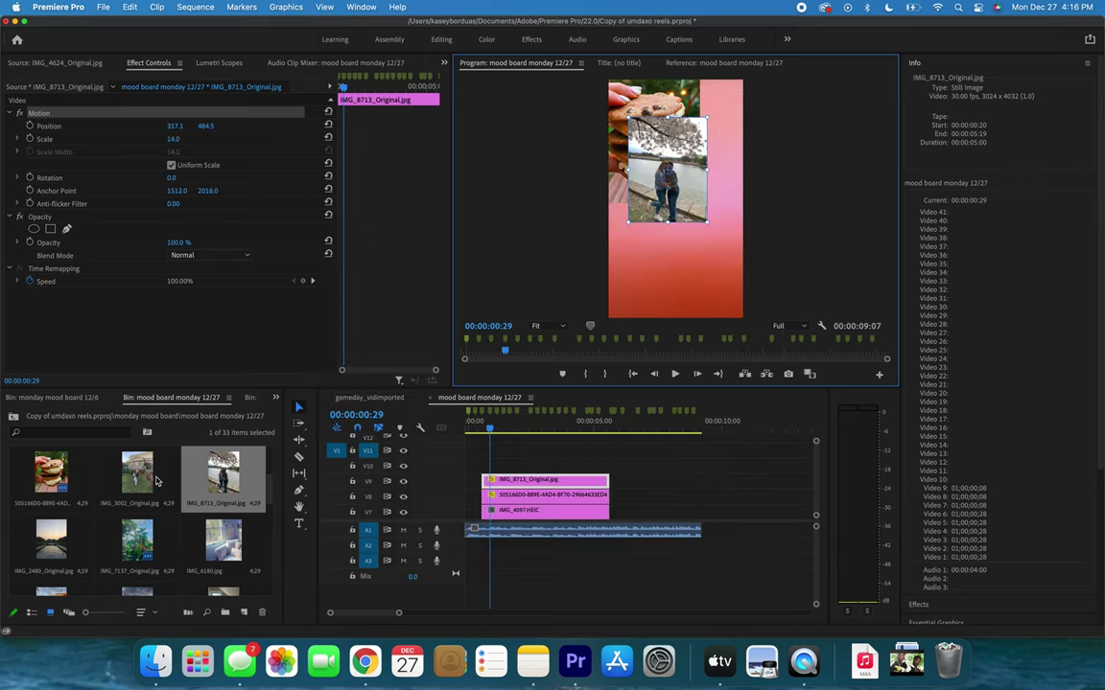
Add IMG_3002 on V10, scale it down and place it in the lower-right part of the frame.
{"action": "double_click", "coordinate": [135, 475]}
{"action": "left_click_drag", "start_coordinate": [121, 488], "coordinate": [494, 464]}
{"action": "left_click_drag", "start_coordinate": [675, 199], "coordinate": [700, 215]}
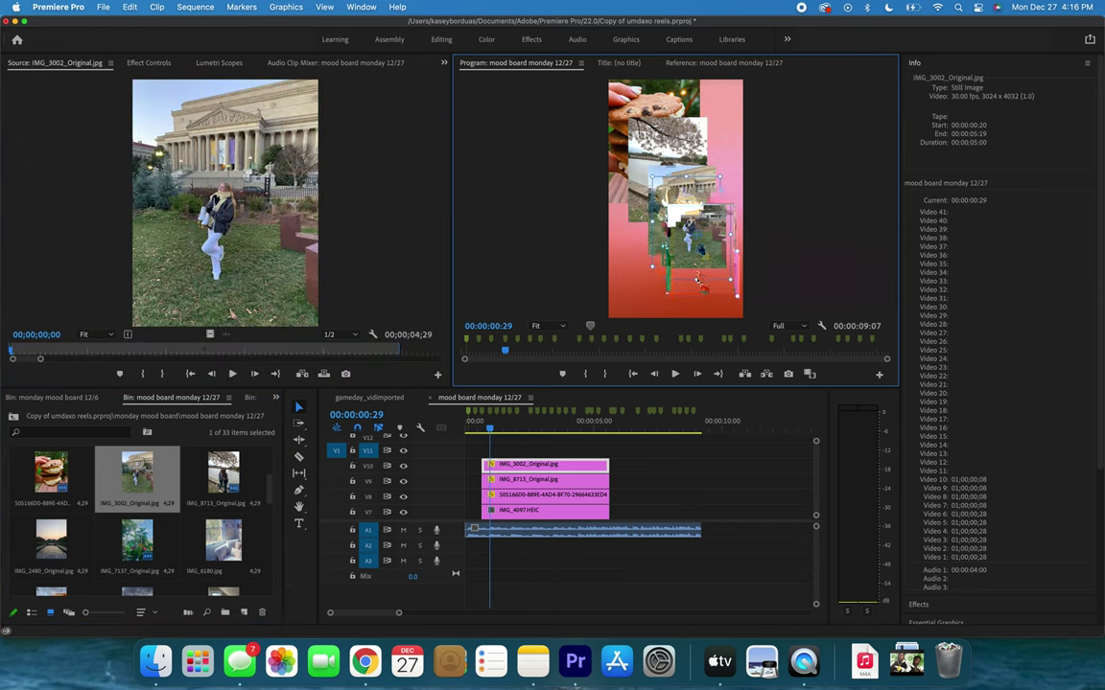
{"action": "left_click_drag", "start_coordinate": [752, 288], "coordinate": [794, 343]}
Raise IMG_8713 to V11 and add IMG_2480 on V9, scaled down into the frame's upper-right corner.
{"action": "left_click_drag", "start_coordinate": [557, 479], "coordinate": [557, 449]}
{"action": "left_click_drag", "start_coordinate": [60, 546], "coordinate": [494, 480]}
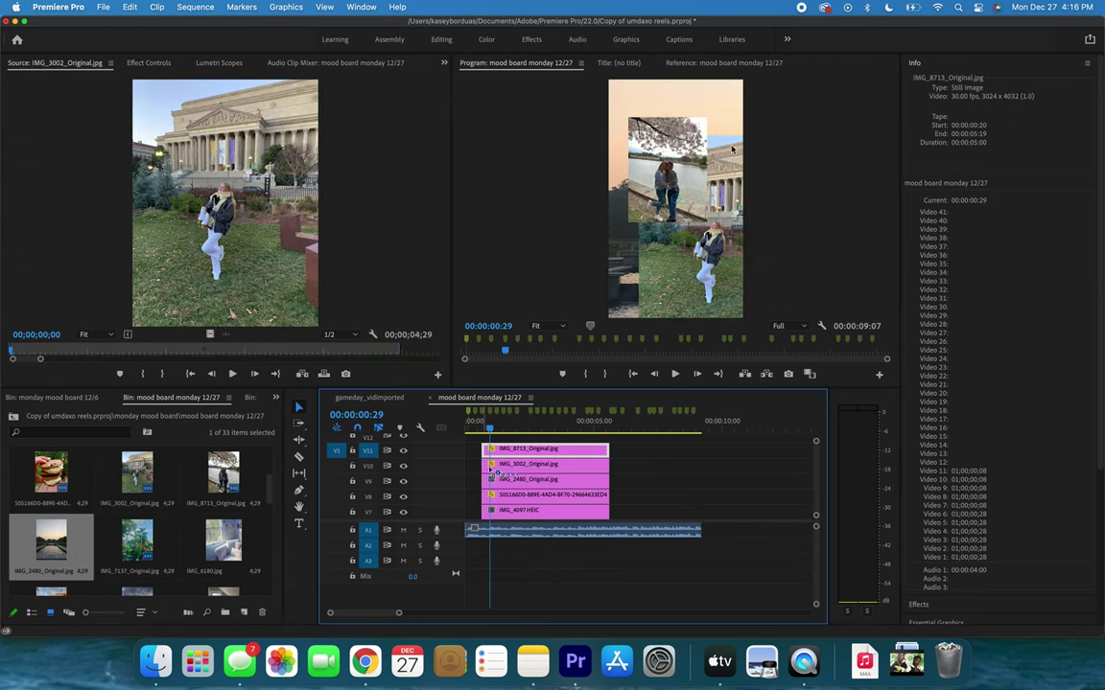
{"action": "double_click", "coordinate": [721, 125]}
{"action": "left_click_drag", "start_coordinate": [742, 288], "coordinate": [721, 259]}
{"action": "left_click_drag", "start_coordinate": [637, 234], "coordinate": [692, 129]}
Add IMG_6180 on V11 beneath IMG_8713 on V12, scaled down into the frame's lower-left corner.
{"action": "left_click_drag", "start_coordinate": [223, 542], "coordinate": [631, 453]}
{"action": "left_click_drag", "start_coordinate": [561, 477], "coordinate": [561, 447]}
{"action": "left_click_drag", "start_coordinate": [626, 447], "coordinate": [543, 484]}
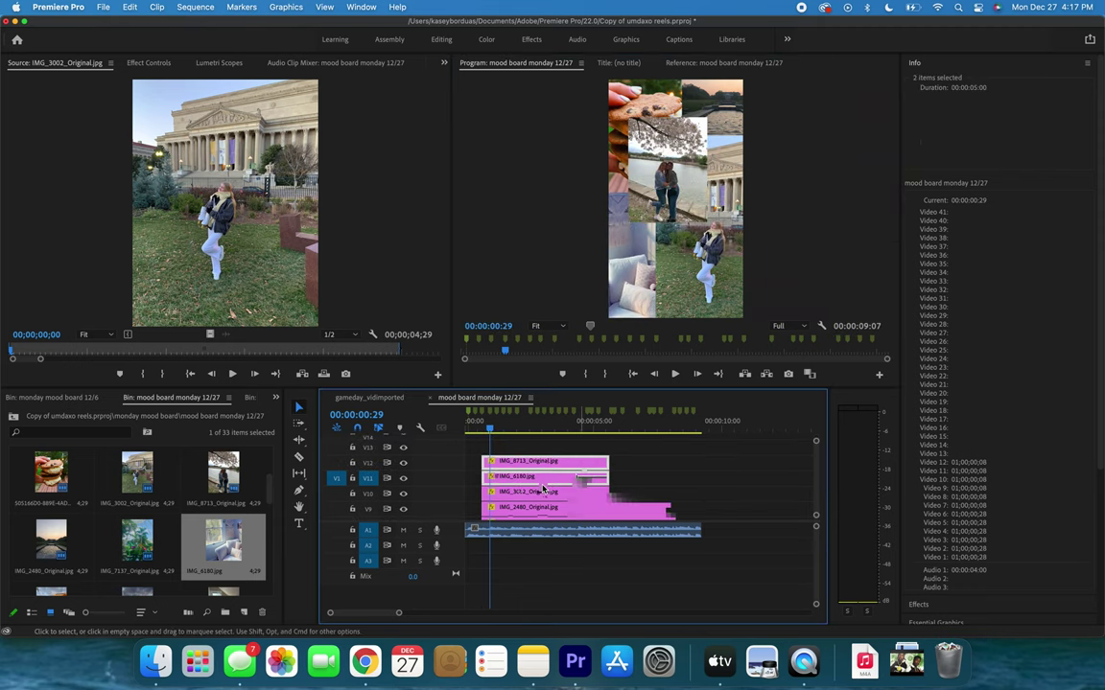
Trim the start of the IMG_4097.HEIC gradient clip on V7 to the marker at 00:00:01:07.
{"action": "scroll", "coordinate": [538, 492], "scroll_direction": "down", "scroll_amount": 2}
{"action": "scroll", "coordinate": [540, 491], "scroll_direction": "down", "scroll_amount": 3}
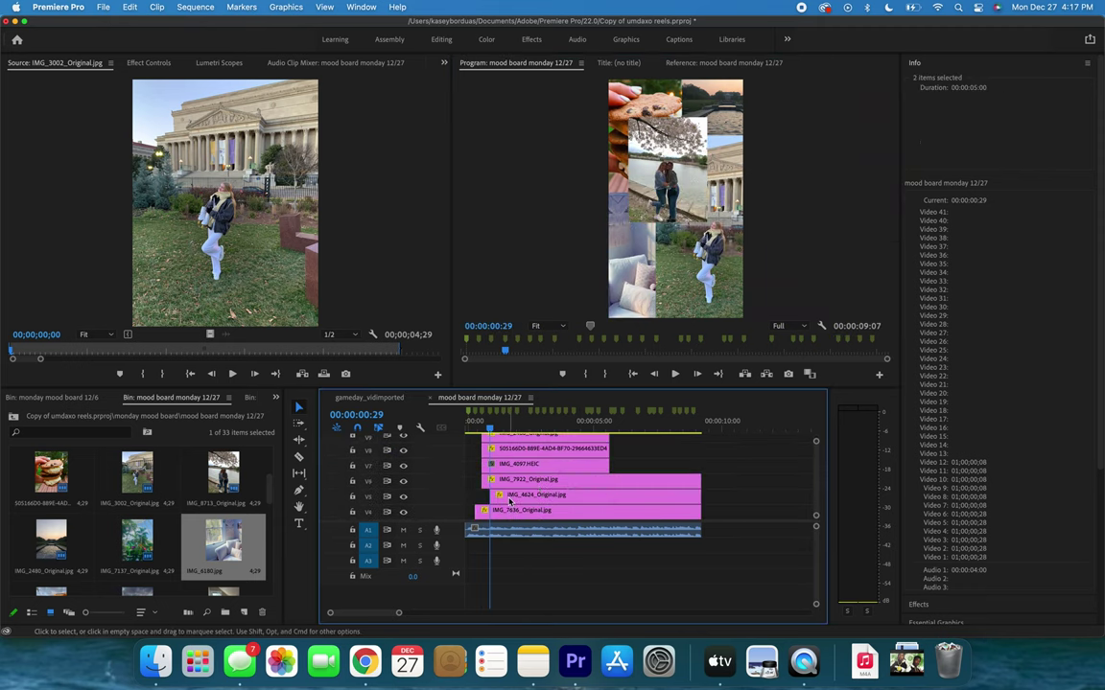
{"action": "scroll", "coordinate": [509, 501], "scroll_direction": "down", "scroll_amount": 3}
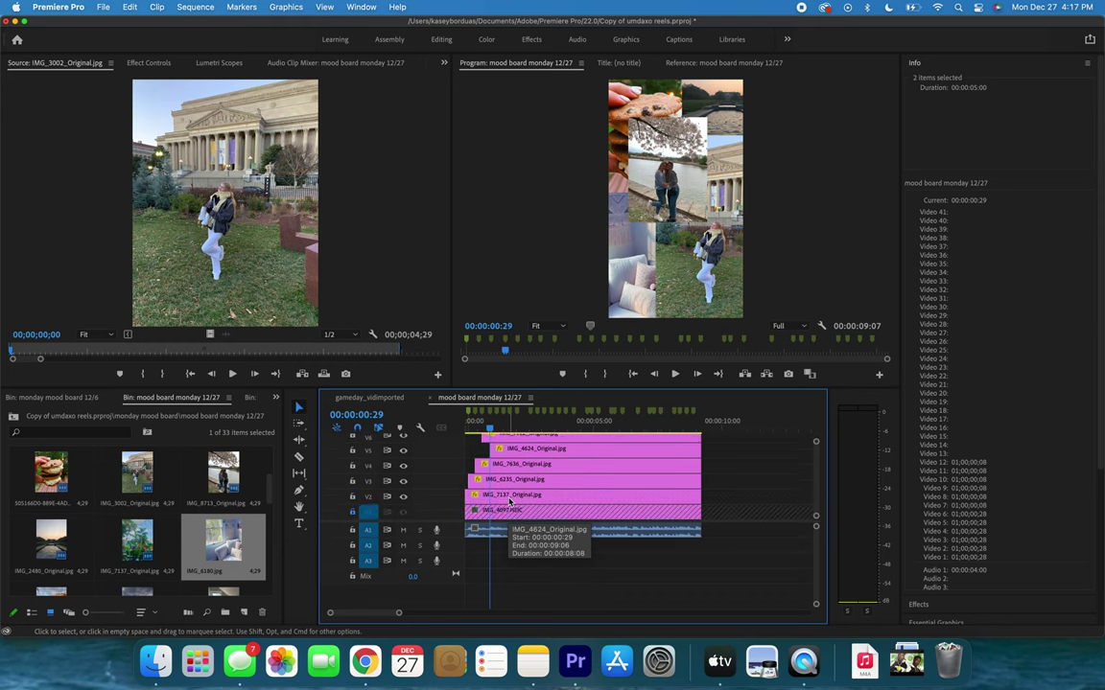
{"action": "scroll", "coordinate": [510, 499], "scroll_direction": "up", "scroll_amount": 5}
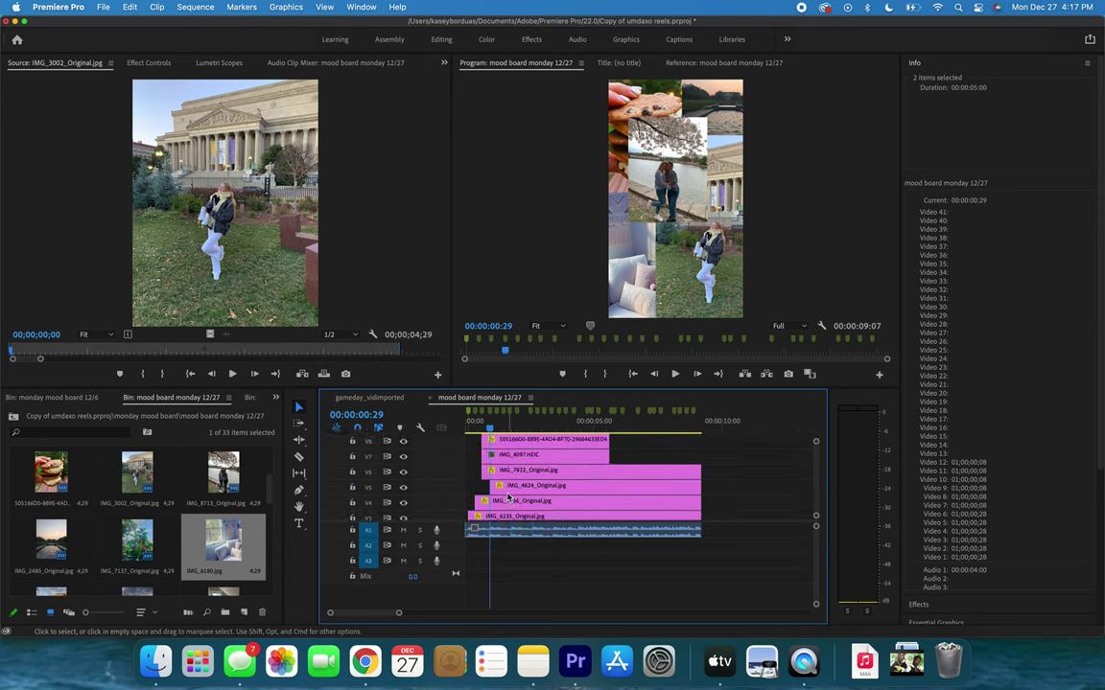
{"action": "scroll", "coordinate": [498, 484], "scroll_direction": "up", "scroll_amount": 1}
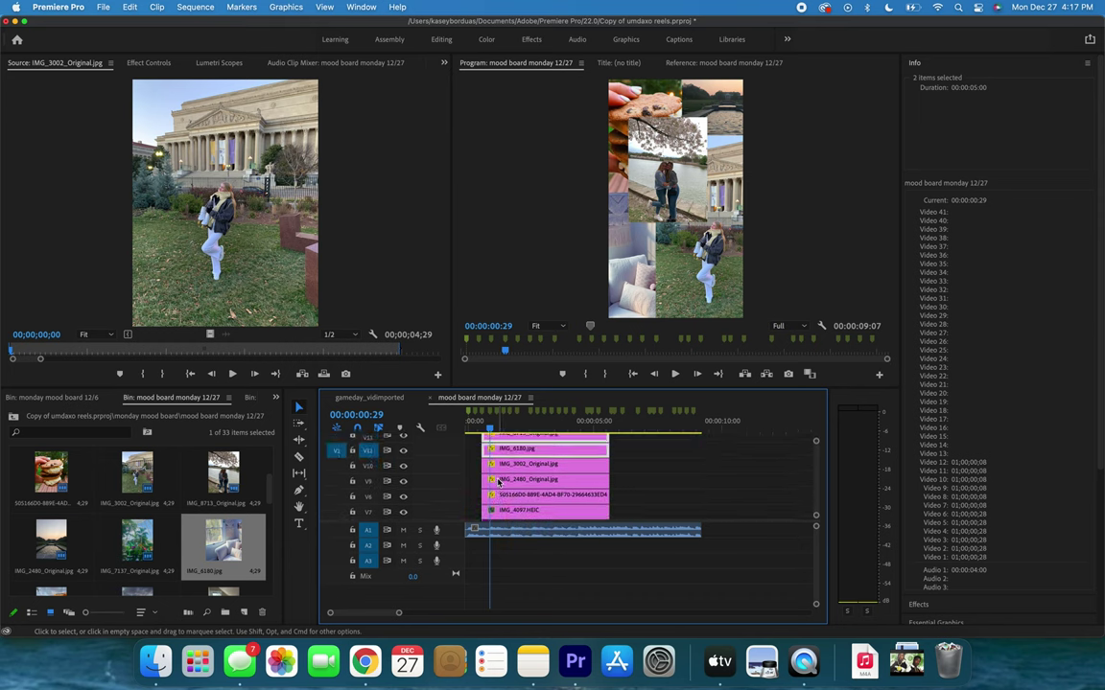
{"action": "scroll", "coordinate": [491, 470], "scroll_direction": "down", "scroll_amount": 1}
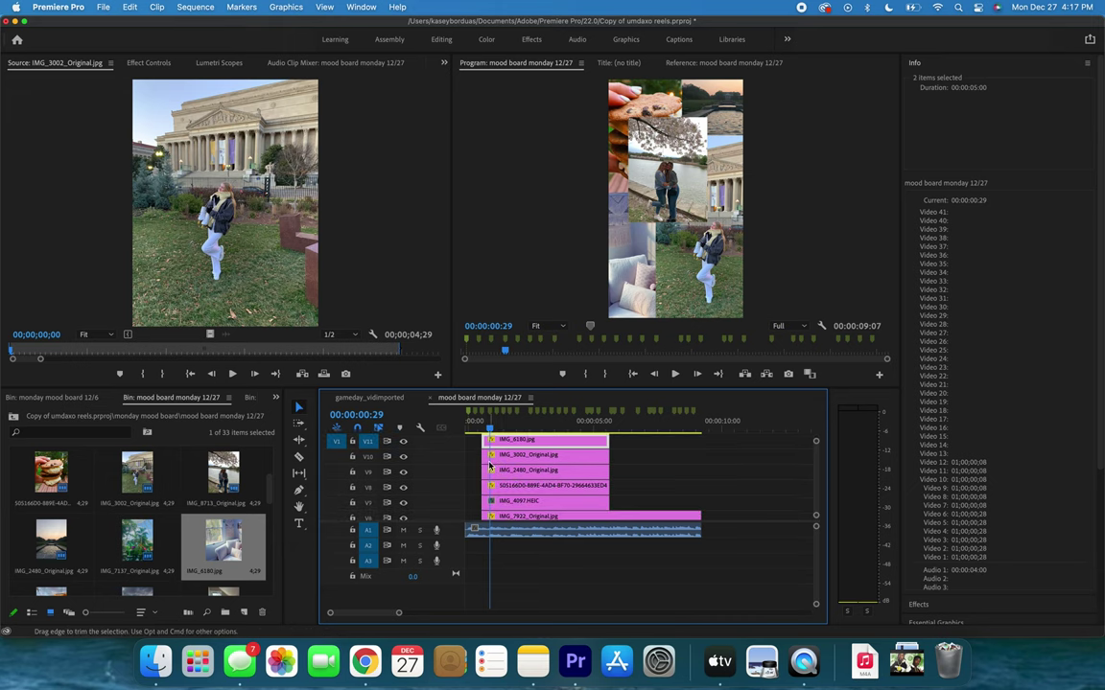
{"action": "scroll", "coordinate": [491, 491], "scroll_direction": "down", "scroll_amount": 2}
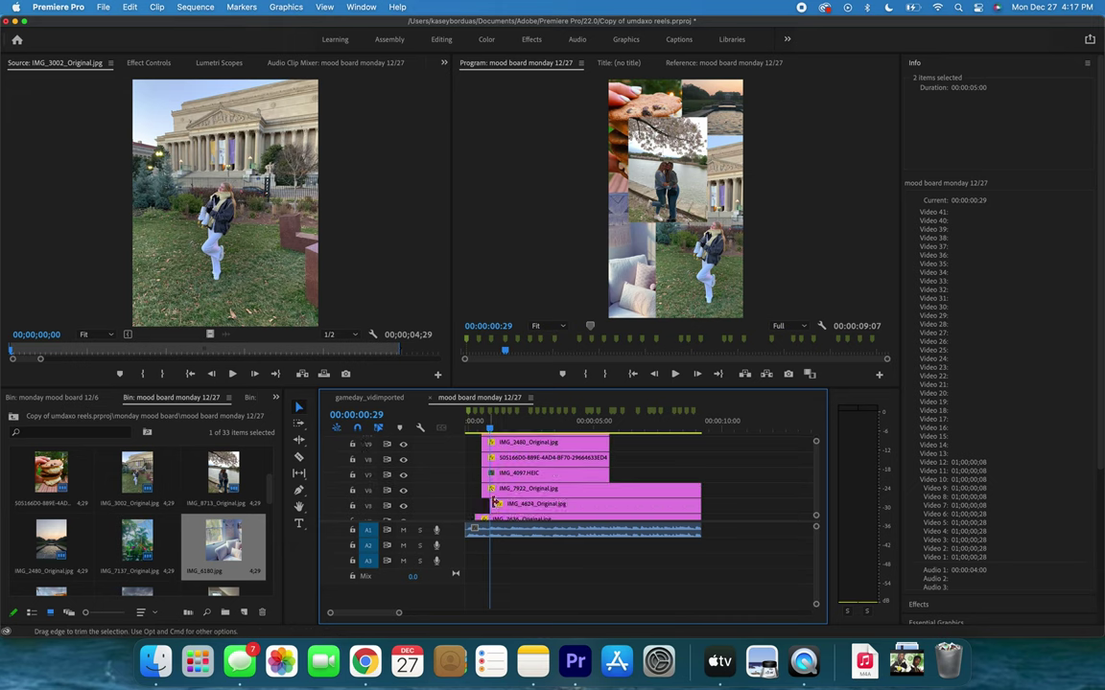
{"action": "left_click", "coordinate": [490, 414]}
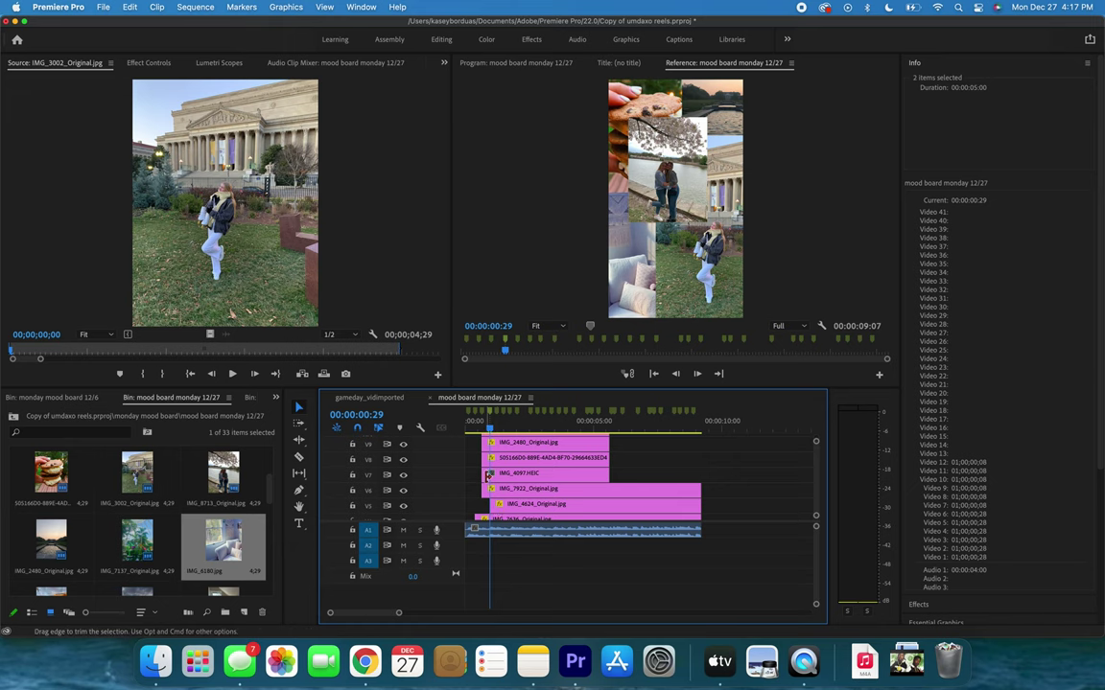
{"action": "key", "text": "="}
{"action": "left_click_drag", "start_coordinate": [482, 475], "coordinate": [511, 474]}
Stagger the starts of IMG_3002, IMG_2480, IMG_6180, the cookie image and IMG_8713, in that order, on beat markers from 00:00:01:07 onward.
{"action": "scroll", "coordinate": [518, 481], "scroll_direction": "up", "scroll_amount": 3}
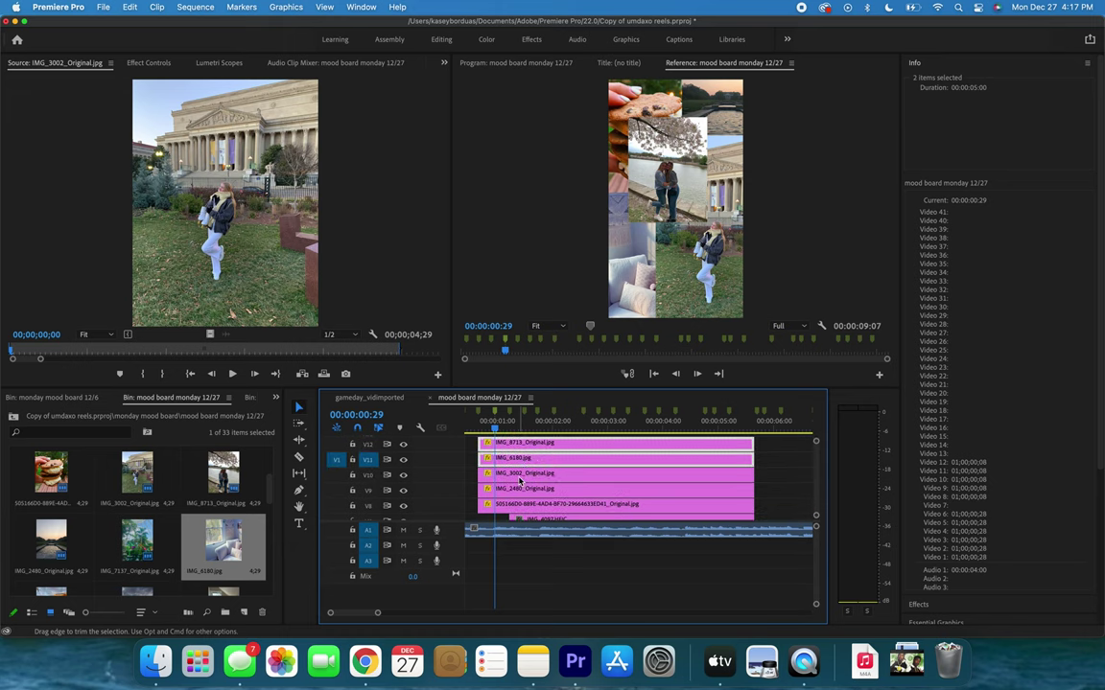
{"action": "scroll", "coordinate": [513, 502], "scroll_direction": "down", "scroll_amount": 3}
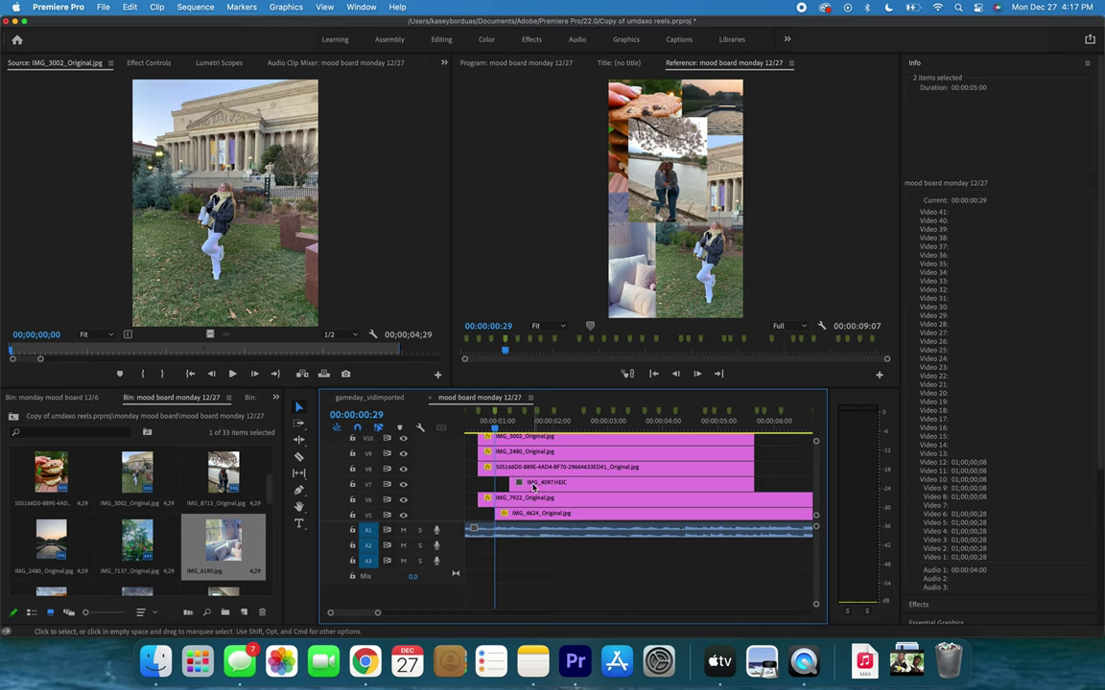
{"action": "scroll", "coordinate": [533, 487], "scroll_direction": "up", "scroll_amount": 3}
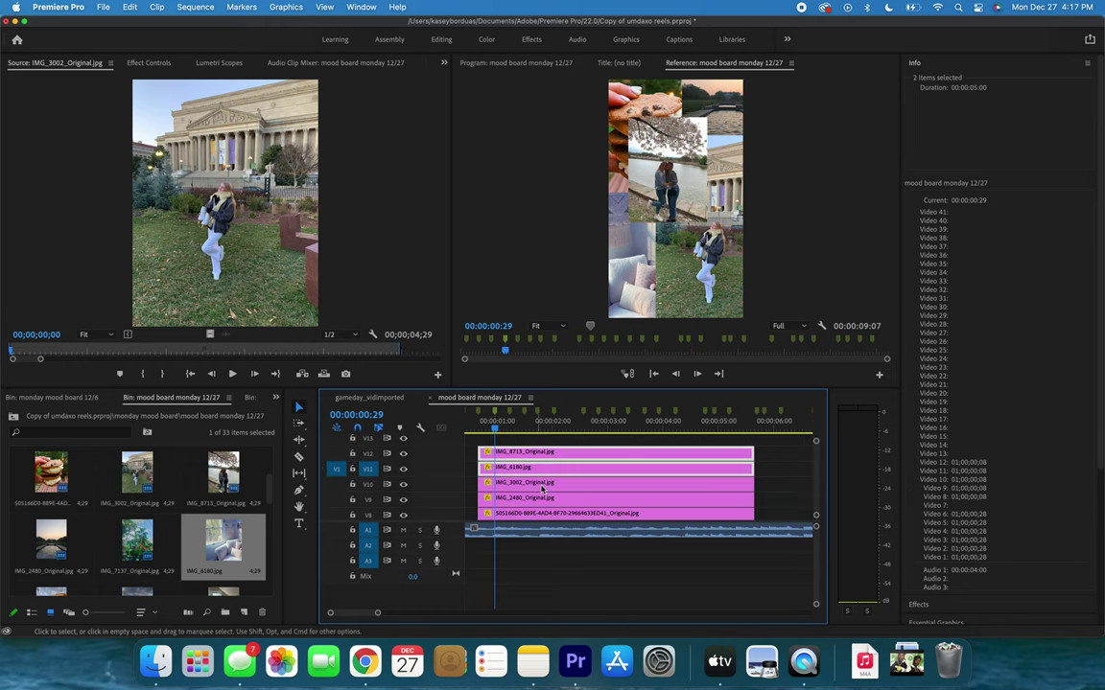
{"action": "scroll", "coordinate": [542, 489], "scroll_direction": "down", "scroll_amount": 2}
{"action": "scroll", "coordinate": [695, 498], "scroll_direction": "right", "scroll_amount": 2}
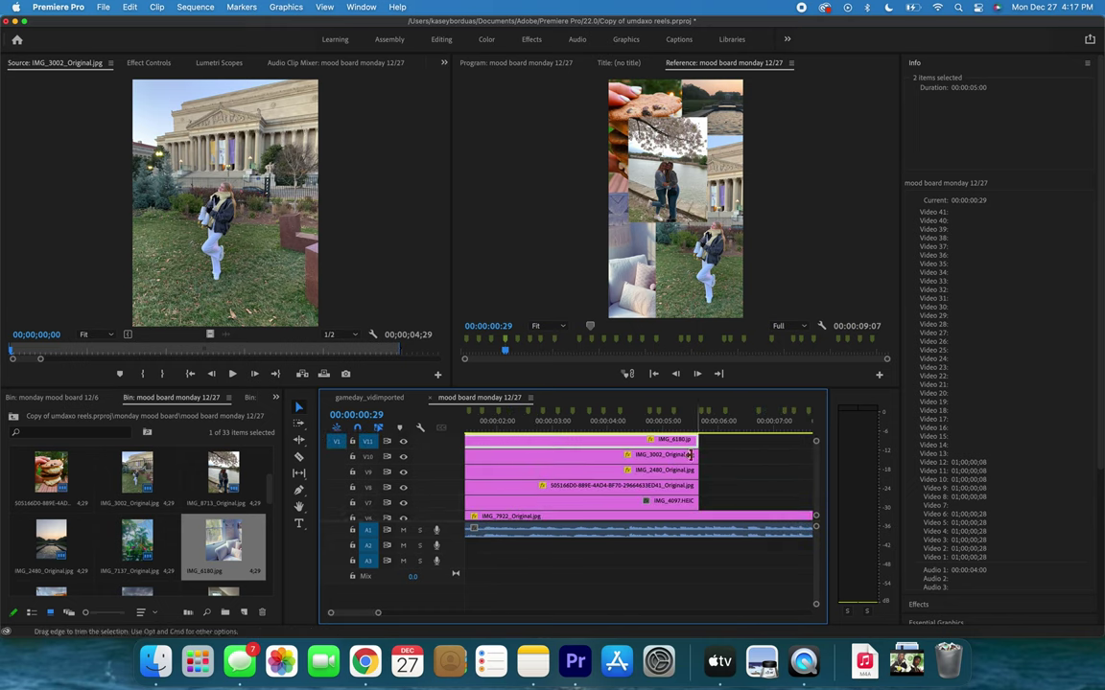
{"action": "scroll", "coordinate": [599, 506], "scroll_direction": "left", "scroll_amount": 3}
{"action": "left_click", "coordinate": [565, 503]}
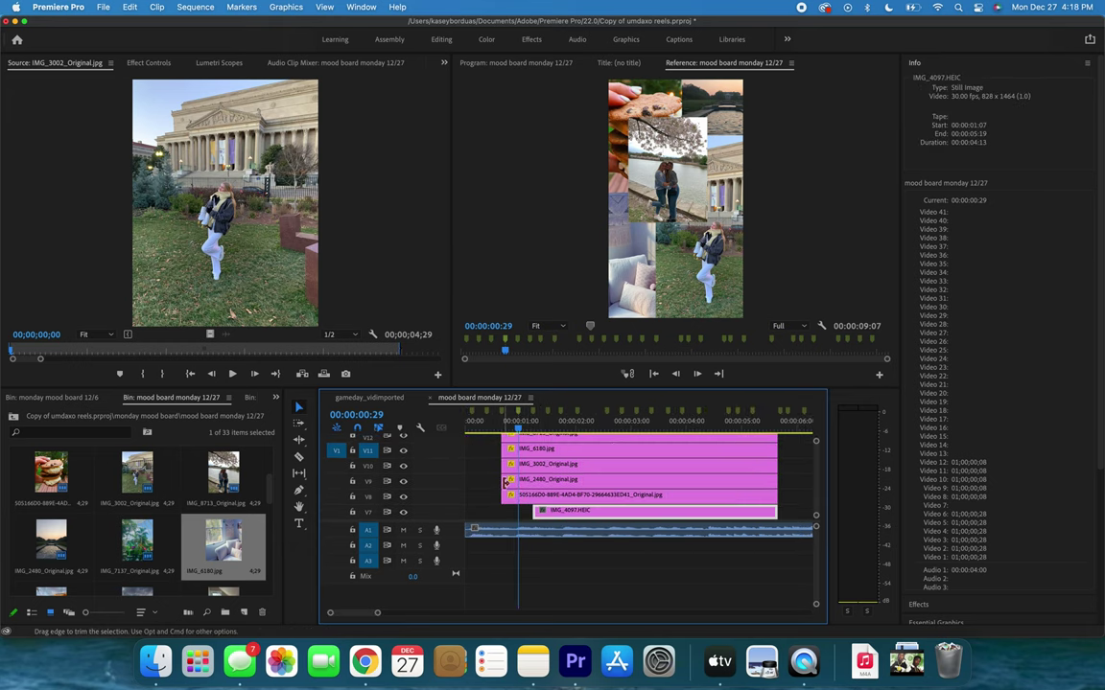
{"action": "left_click_drag", "start_coordinate": [503, 464], "coordinate": [533, 464]}
{"action": "left_click_drag", "start_coordinate": [503, 480], "coordinate": [561, 480]}
{"action": "left_click_drag", "start_coordinate": [502, 449], "coordinate": [577, 449]}
Delete the IMG_4097.HEIC gradient clip from V7.
{"action": "scroll", "coordinate": [516, 507], "scroll_direction": "down", "scroll_amount": 5}
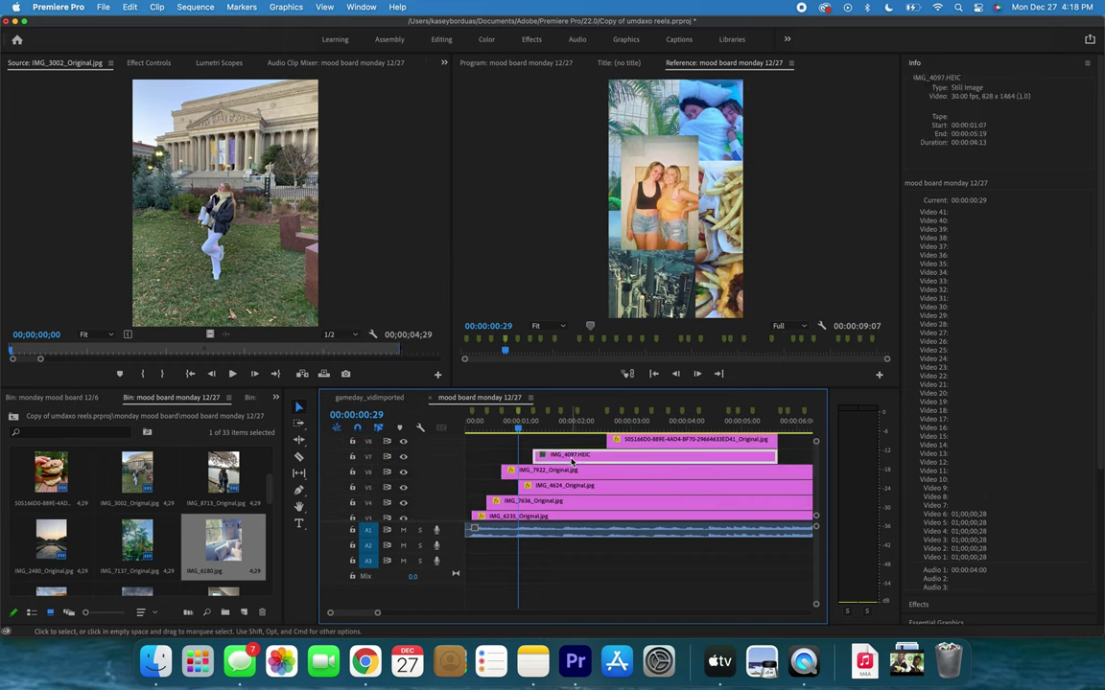
{"action": "key", "text": "Delete"}
Extend the five image clips on V8 to V12 to the end of the music.
{"action": "scroll", "coordinate": [725, 475], "scroll_direction": "right", "scroll_amount": 3}
{"action": "scroll", "coordinate": [725, 474], "scroll_direction": "up", "scroll_amount": 4}
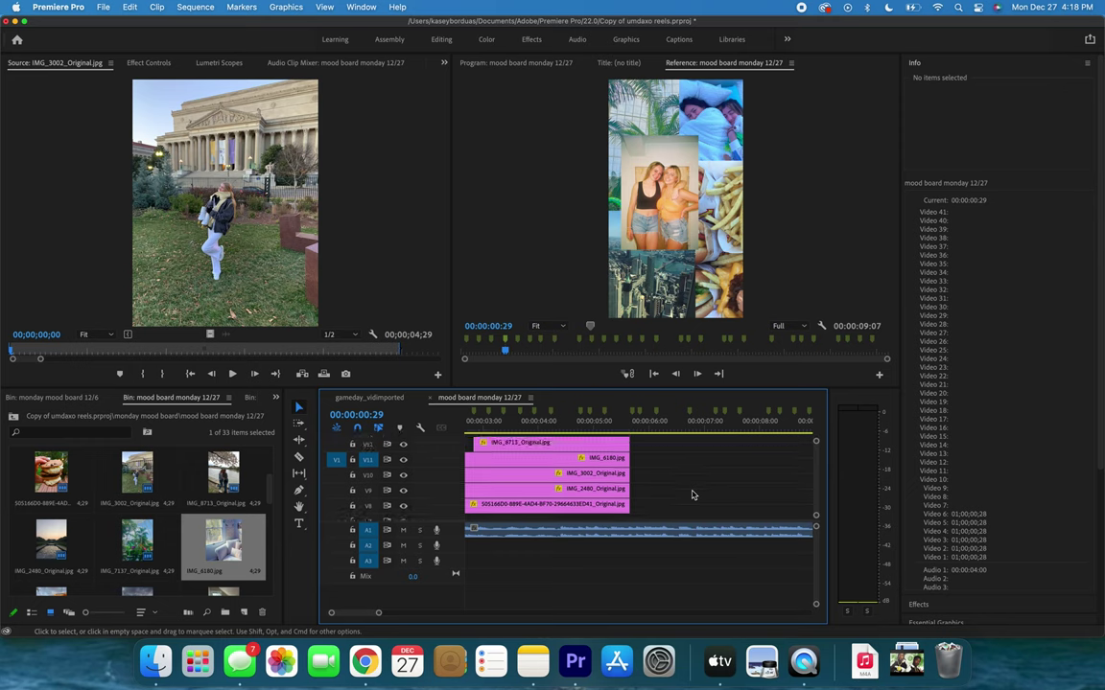
{"action": "left_click_drag", "start_coordinate": [652, 514], "coordinate": [623, 448]}
{"action": "key", "text": "minus"}
{"action": "key", "text": "minus"}
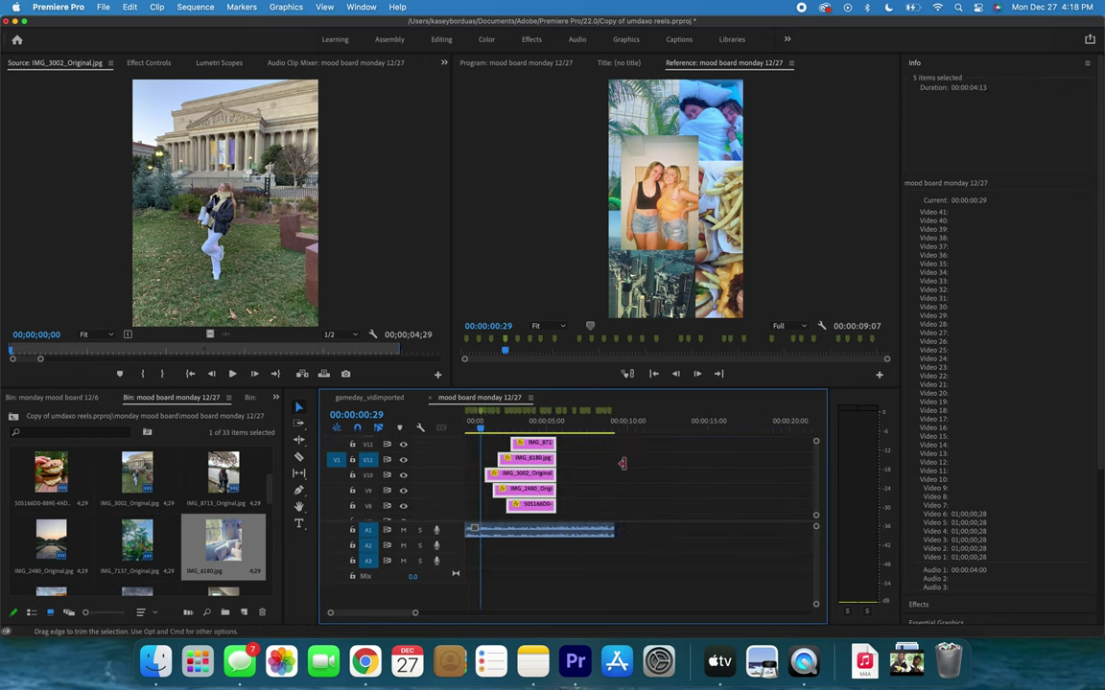
{"action": "scroll", "coordinate": [587, 491], "scroll_direction": "down", "scroll_amount": 1}
{"action": "left_click_drag", "start_coordinate": [553, 486], "coordinate": [610, 487]}
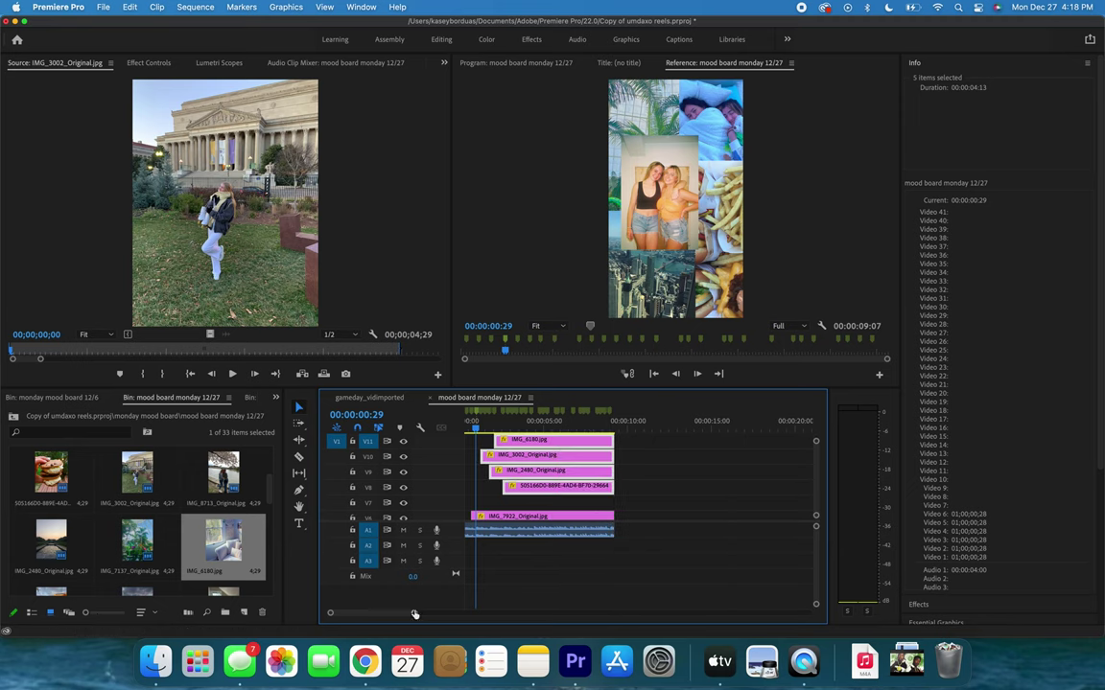
{"action": "left_click_drag", "start_coordinate": [416, 614], "coordinate": [382, 613]}
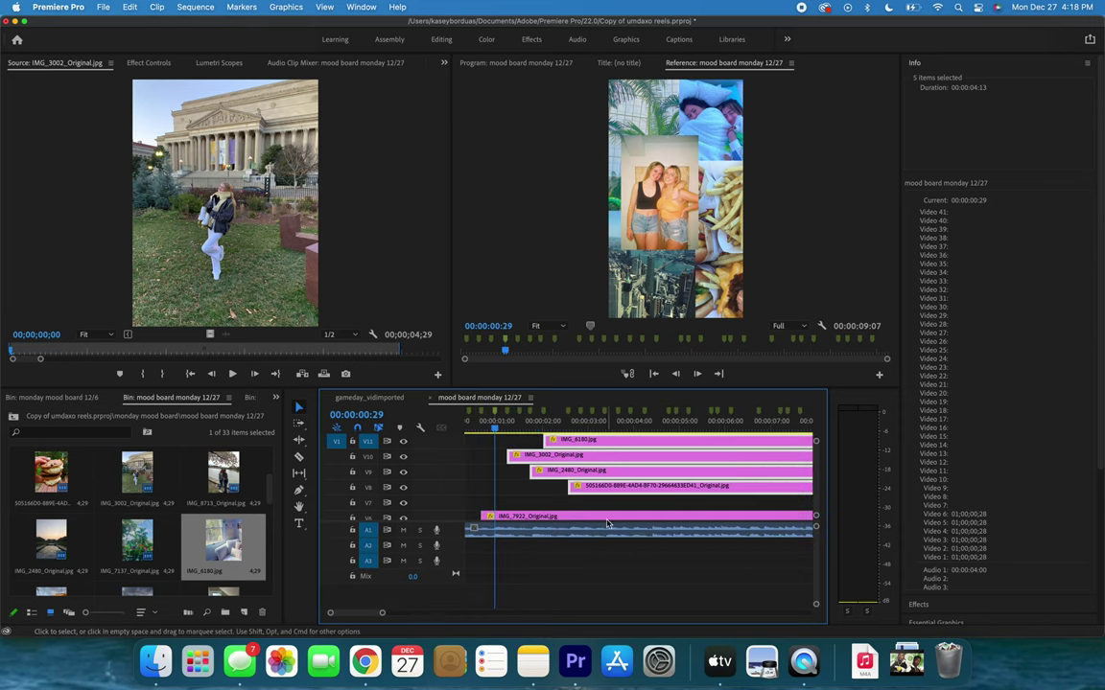
{"action": "scroll", "coordinate": [609, 525], "scroll_direction": "up", "scroll_amount": 3}
{"action": "scroll", "coordinate": [609, 525], "scroll_direction": "down", "scroll_amount": 5}
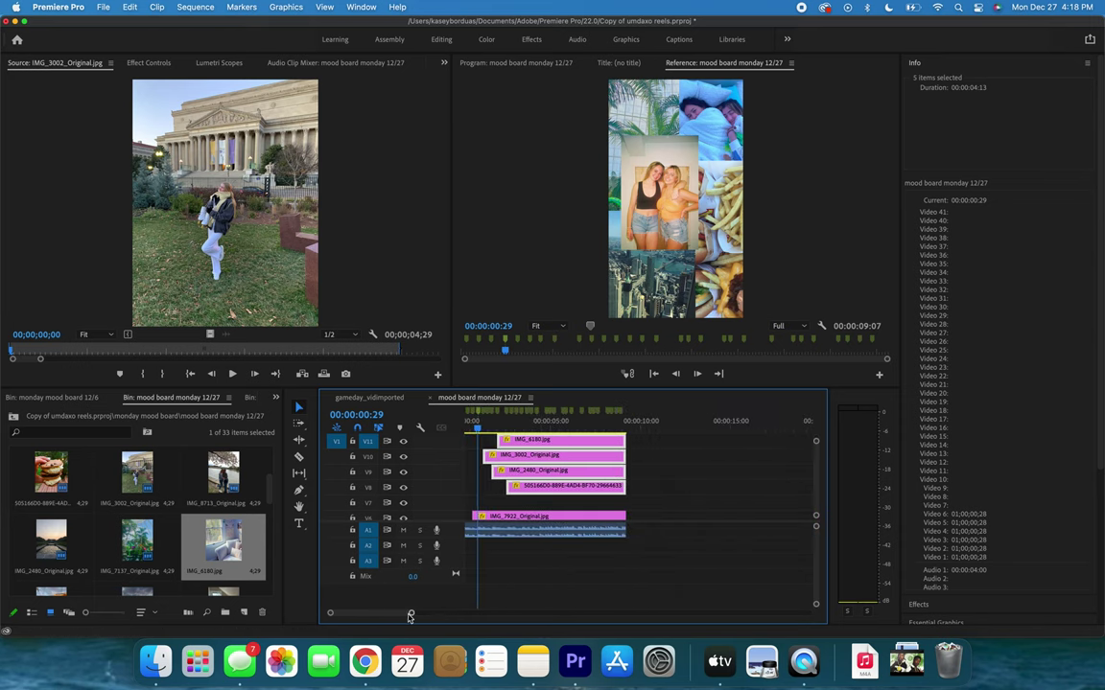
{"action": "left_click_drag", "start_coordinate": [410, 613], "coordinate": [445, 622]}
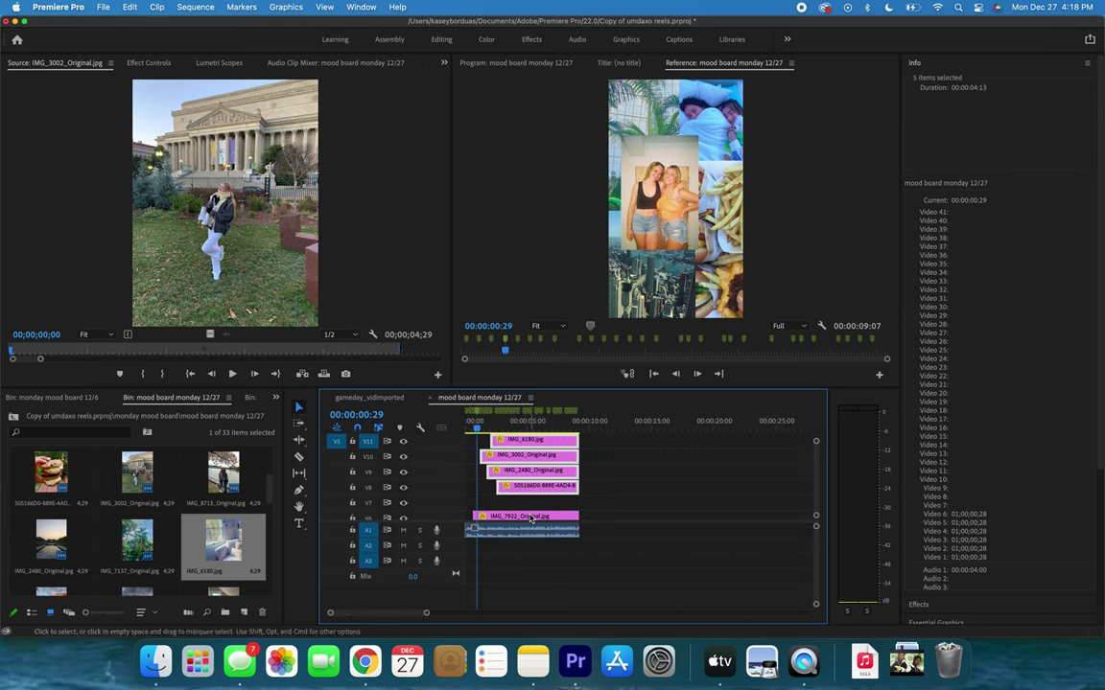
Move the five image clips on V8 to V12 down one track, onto V7 to V11.
{"action": "left_click_drag", "start_coordinate": [523, 490], "coordinate": [526, 503]}
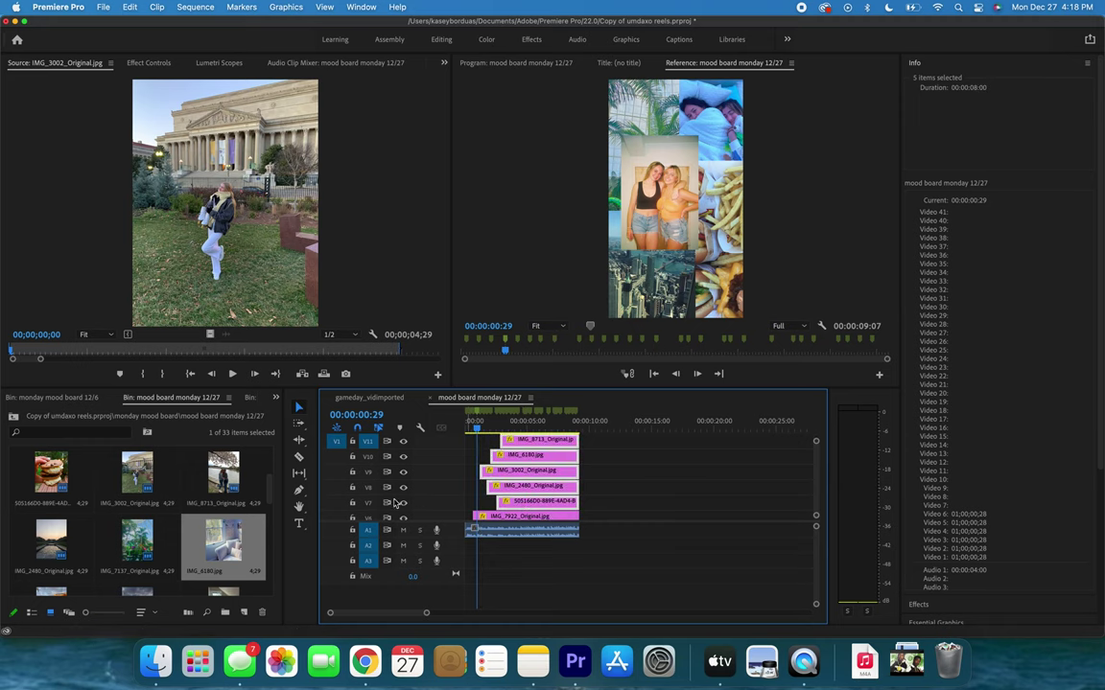
{"action": "scroll", "coordinate": [476, 505], "scroll_direction": "up", "scroll_amount": 3}
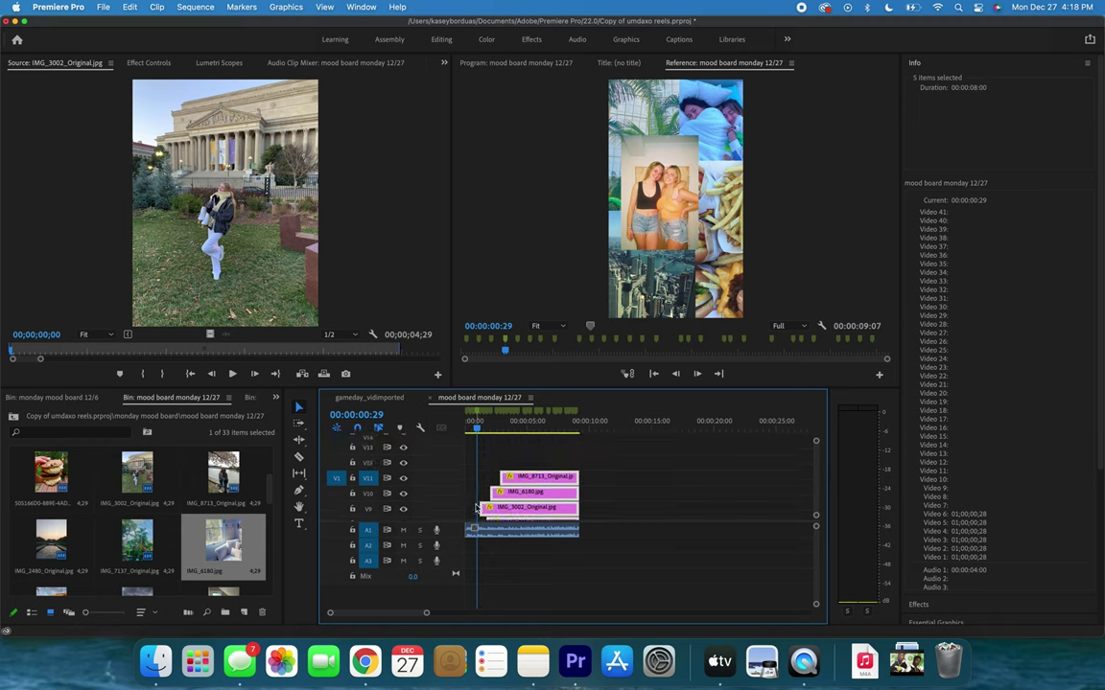
{"action": "left_click", "coordinate": [483, 476]}
Set the playhead to the marker at 00:00:02:25 and add the IMG_4097.HEIC gradient on V12 there.
{"action": "scroll", "coordinate": [487, 444], "scroll_direction": "up", "scroll_amount": 2}
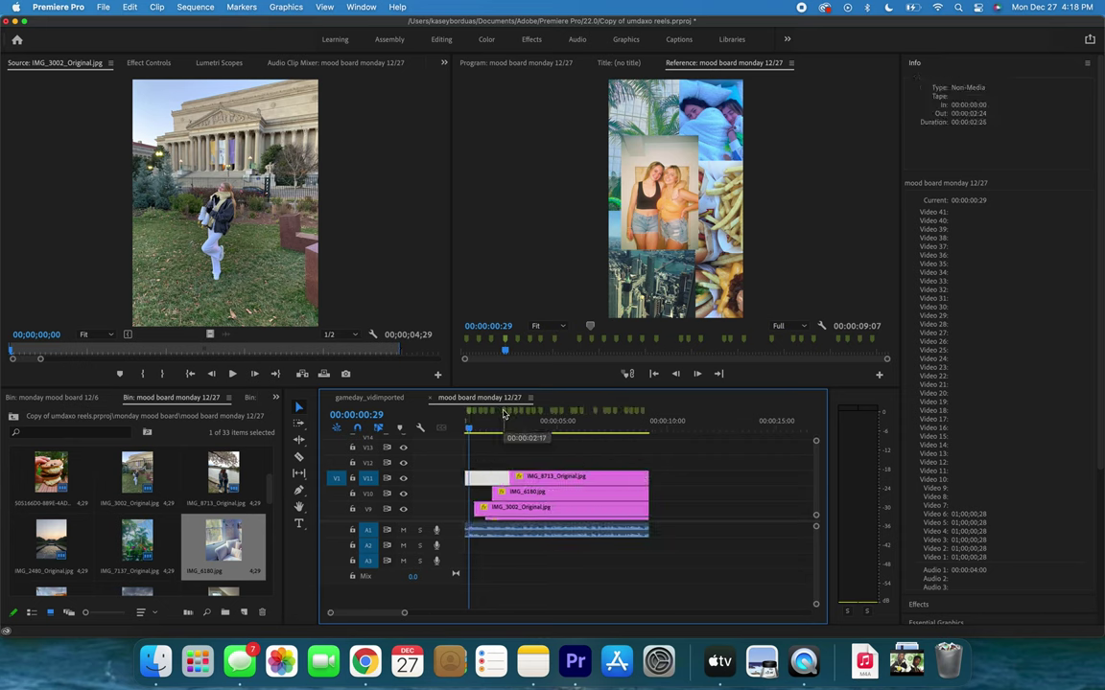
{"action": "left_click", "coordinate": [504, 413]}
{"action": "key", "text": "="}
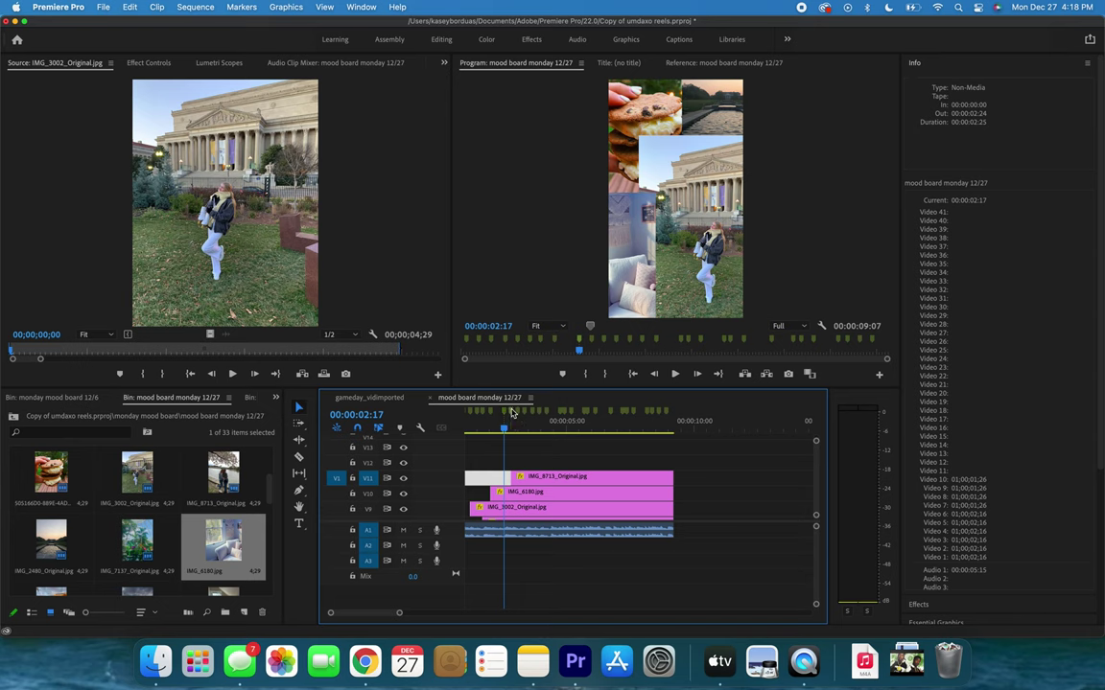
{"action": "left_click", "coordinate": [511, 412]}
{"action": "scroll", "coordinate": [506, 485], "scroll_direction": "down", "scroll_amount": 3}
{"action": "scroll", "coordinate": [506, 482], "scroll_direction": "up", "scroll_amount": 5}
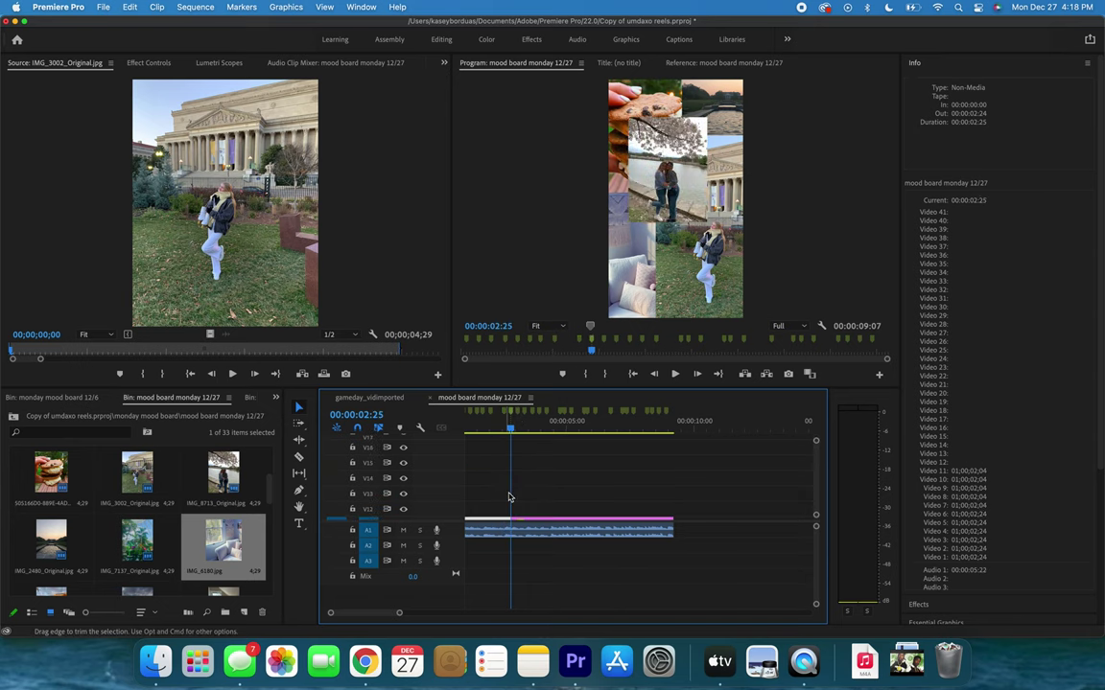
{"action": "scroll", "coordinate": [509, 497], "scroll_direction": "down", "scroll_amount": 3}
{"action": "left_click", "coordinate": [136, 540]}
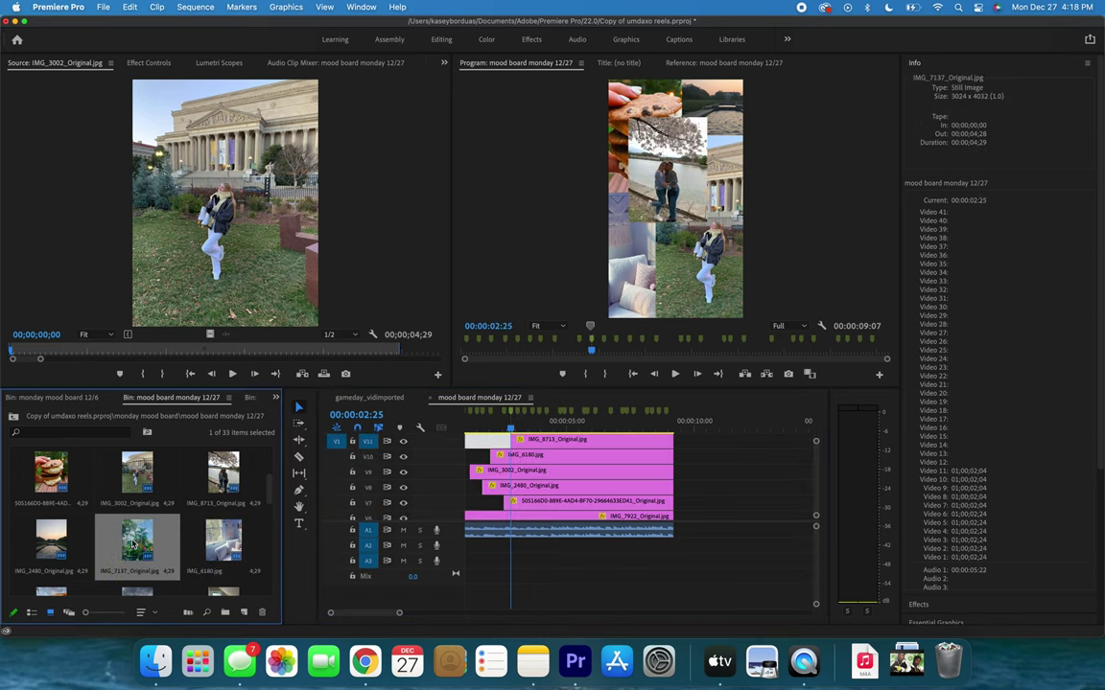
{"action": "scroll", "coordinate": [133, 544], "scroll_direction": "down", "scroll_amount": 5}
{"action": "left_click", "coordinate": [136, 553]}
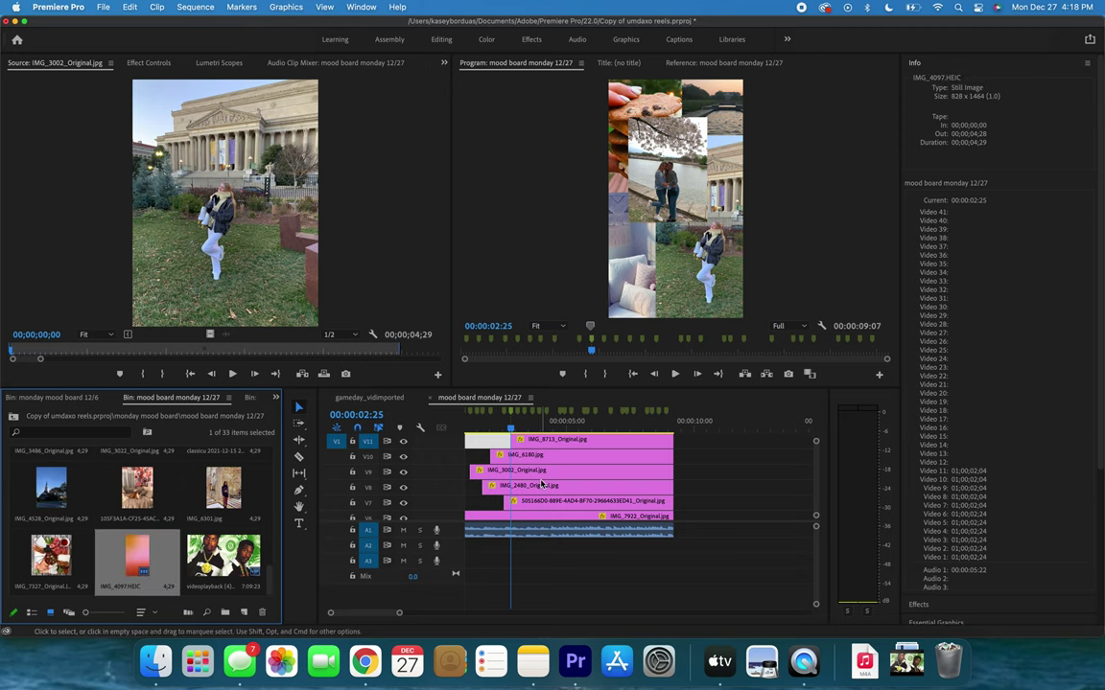
{"action": "scroll", "coordinate": [479, 489], "scroll_direction": "up", "scroll_amount": 2}
{"action": "left_click_drag", "start_coordinate": [123, 562], "coordinate": [518, 463]}
Add IMG_5421 above the gradient as background, then IMG_6316 on top, scaled down in the frame's upper-left area.
{"action": "scroll", "coordinate": [60, 487], "scroll_direction": "up", "scroll_amount": 3}
{"action": "left_click_drag", "start_coordinate": [58, 484], "coordinate": [518, 444]}
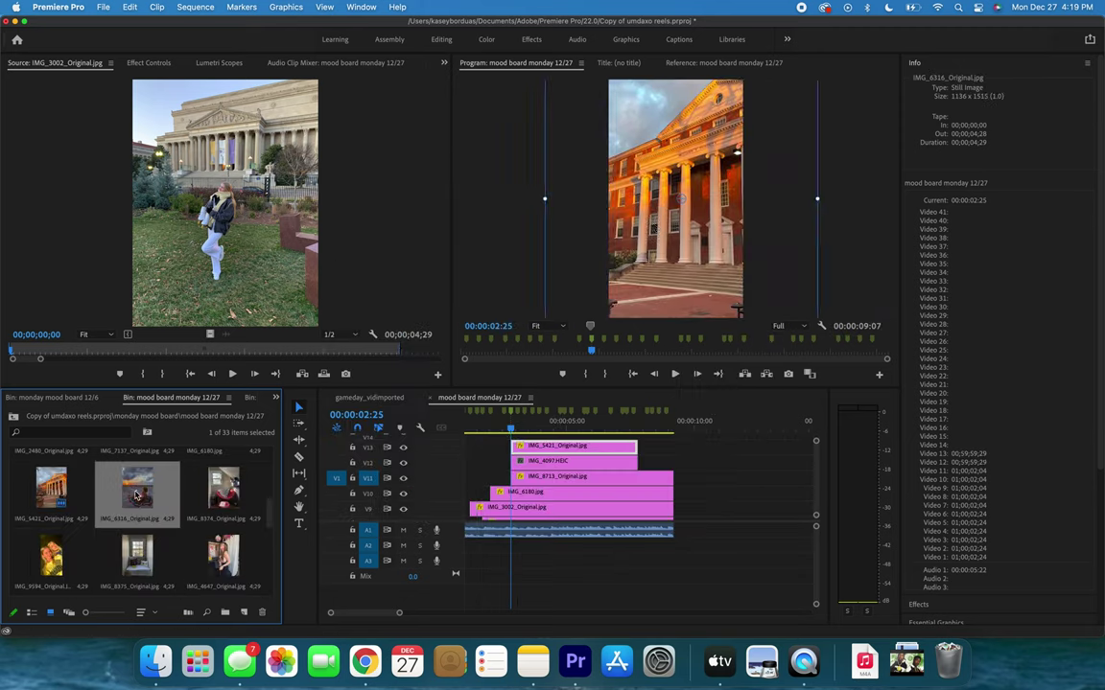
{"action": "left_click_drag", "start_coordinate": [138, 487], "coordinate": [518, 441]}
{"action": "left_click_drag", "start_coordinate": [813, 198], "coordinate": [706, 197]}
{"action": "left_click_drag", "start_coordinate": [675, 198], "coordinate": [642, 124]}
Add IMG_4647 at the middle right of the frame and IMG_9594, scaled down, in its lower-left area.
{"action": "left_click_drag", "start_coordinate": [223, 555], "coordinate": [522, 470]}
{"action": "left_click_drag", "start_coordinate": [664, 234], "coordinate": [689, 234]}
{"action": "left_click", "coordinate": [224, 489]}
{"action": "left_click_drag", "start_coordinate": [51, 557], "coordinate": [522, 455]}
{"action": "left_click_drag", "start_coordinate": [802, 197], "coordinate": [633, 251]}
{"action": "left_click_drag", "start_coordinate": [702, 203], "coordinate": [712, 163]}
{"action": "left_click_drag", "start_coordinate": [633, 252], "coordinate": [642, 245]}
Move the clips above IMG_5421 up and insert IMG_8375 beneath them on V14.
{"action": "left_click_drag", "start_coordinate": [137, 556], "coordinate": [522, 443]}
{"action": "left_click_drag", "start_coordinate": [656, 443], "coordinate": [614, 472]}
{"action": "mouse_move", "coordinate": [604, 470]}
{"action": "left_mouse_down"}
{"action": "mouse_move", "coordinate": [607, 479]}
{"action": "mouse_move", "coordinate": [606, 462]}
{"action": "left_mouse_up"}
{"action": "left_click_drag", "start_coordinate": [137, 556], "coordinate": [523, 485]}
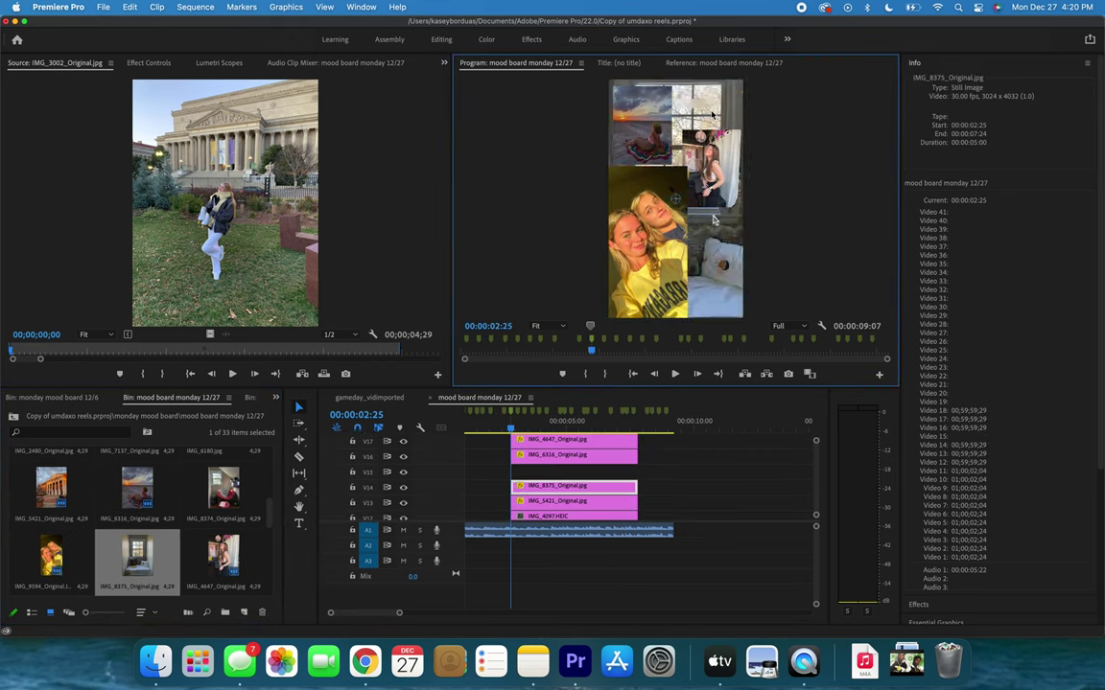
Add IMG_8374 on V15, rotate it 180°, scale it to 13.9 and place it in the frame's upper-left corner.
{"action": "left_click_drag", "start_coordinate": [223, 487], "coordinate": [516, 470]}
{"action": "left_click", "coordinate": [149, 62]}
{"action": "left_click", "coordinate": [686, 260]}
{"action": "left_click_drag", "start_coordinate": [176, 177], "coordinate": [144, 177]}
{"action": "left_click_drag", "start_coordinate": [844, 197], "coordinate": [715, 197]}
{"action": "left_click_drag", "start_coordinate": [675, 198], "coordinate": [645, 125]}
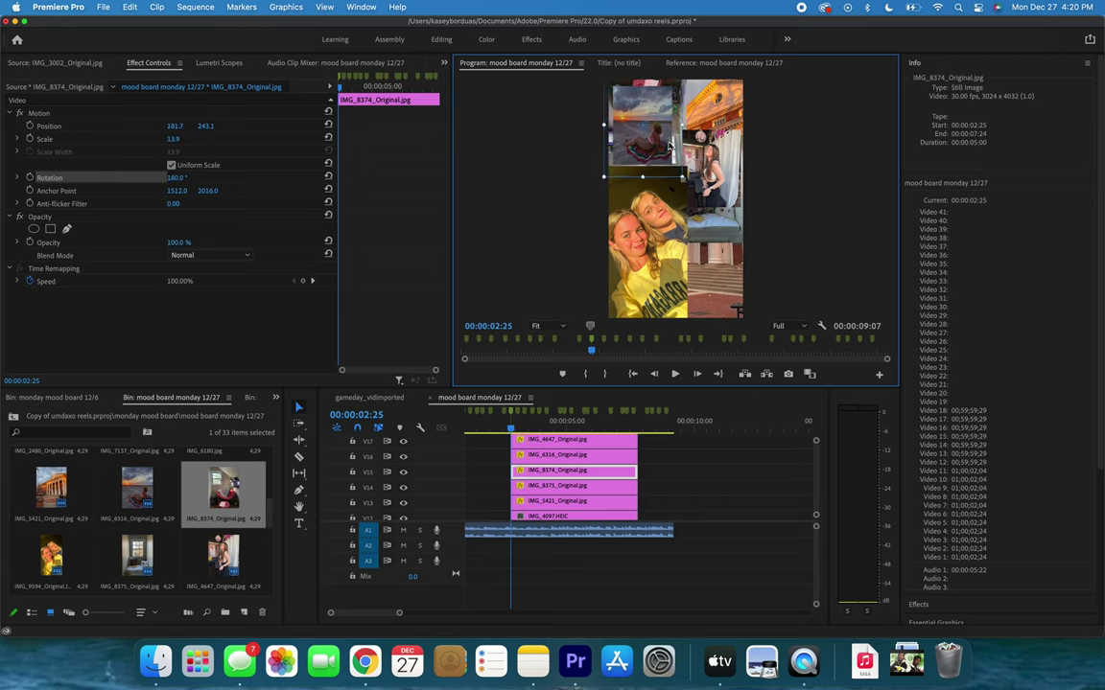
Trim the start of IMG_8374 to the marker at 00:00:03:03 and the starts of IMG_6316, IMG_8375 and IMG_5421 to further beat markers.
{"action": "left_click", "coordinate": [137, 556]}
{"action": "left_click_drag", "start_coordinate": [399, 613], "coordinate": [369, 613]}
{"action": "left_click", "coordinate": [520, 421]}
{"action": "left_click_drag", "start_coordinate": [501, 498], "coordinate": [521, 498]}
{"action": "left_click_drag", "start_coordinate": [501, 484], "coordinate": [584, 484]}
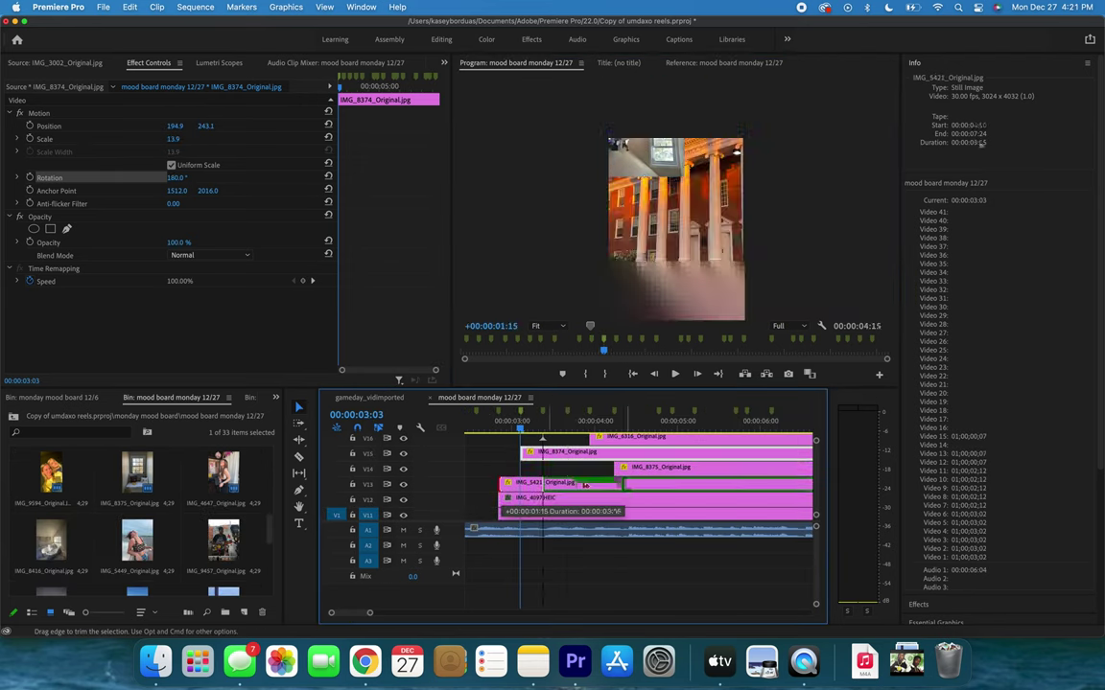
Extend the third group's image clips to the end of the music and shift them down to V12 to V17, replacing the gradient.
{"action": "left_click_drag", "start_coordinate": [369, 613], "coordinate": [441, 613]}
{"action": "left_click_drag", "start_coordinate": [599, 438], "coordinate": [511, 513]}
{"action": "left_click_drag", "start_coordinate": [441, 613], "coordinate": [395, 613]}
{"action": "left_click_drag", "start_coordinate": [604, 470], "coordinate": [605, 486]}
Add the IMG_4097.HEIC gradient on V18, starting at 00:00:04:07, with the playhead at 00:00:04:23.
{"action": "scroll", "coordinate": [137, 518], "scroll_direction": "down", "scroll_amount": 5}
{"action": "left_click_drag", "start_coordinate": [137, 558], "coordinate": [519, 471]}
{"action": "left_click", "coordinate": [547, 421]}
{"action": "left_click_drag", "start_coordinate": [537, 479], "coordinate": [554, 480]}
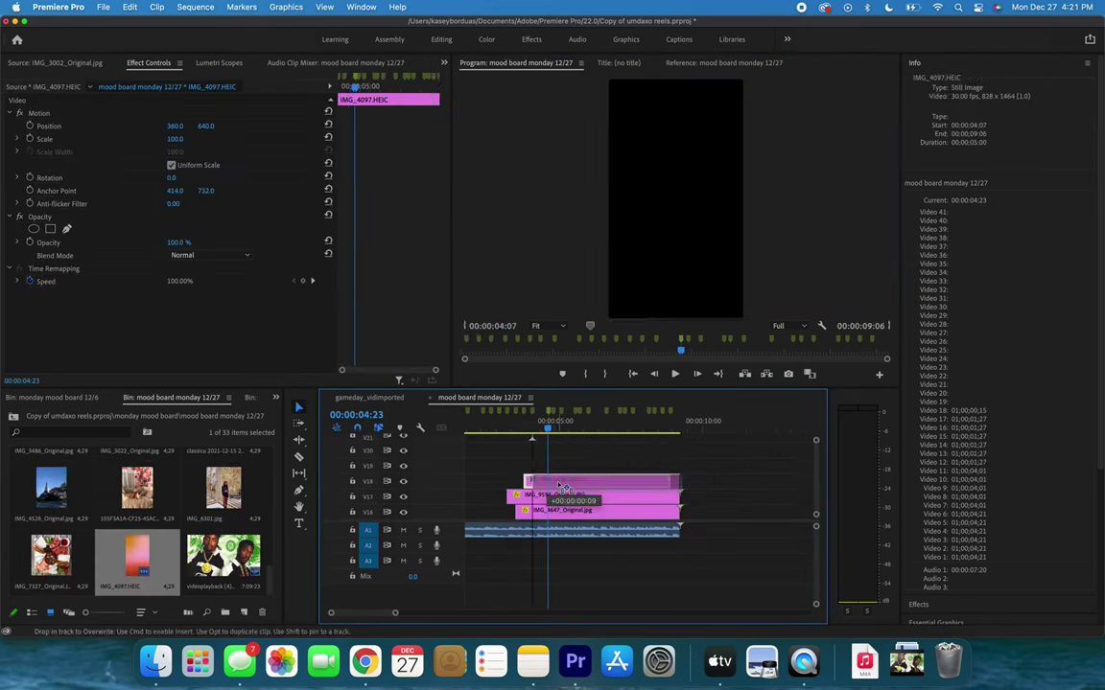
Add IMG_8416 in the lower-left area of the frame and IMG_9457 toward its right side, above the gradient.
{"action": "scroll", "coordinate": [138, 518], "scroll_direction": "up", "scroll_amount": 3}
{"action": "left_click_drag", "start_coordinate": [51, 487], "coordinate": [552, 465]}
{"action": "left_click_drag", "start_coordinate": [675, 198], "coordinate": [651, 250]}
{"action": "left_click_drag", "start_coordinate": [224, 487], "coordinate": [551, 449]}
{"action": "left_click_drag", "start_coordinate": [675, 198], "coordinate": [722, 197]}
Add the 37DED0BE night skyline image on V20 beneath IMG_9457, scaled down in the frame's upper-left area.
{"action": "left_click_drag", "start_coordinate": [51, 556], "coordinate": [551, 437]}
{"action": "left_click_drag", "start_coordinate": [801, 199], "coordinate": [664, 168]}
{"action": "left_click_drag", "start_coordinate": [623, 449], "coordinate": [624, 434]}
Add the classicu 2021-12-15 image in the frame's lower-right area and move IMG_9457 up to the upper right.
{"action": "scroll", "coordinate": [137, 518], "scroll_direction": "down", "scroll_amount": 2}
{"action": "left_click_drag", "start_coordinate": [223, 556], "coordinate": [552, 446]}
{"action": "left_click", "coordinate": [691, 167]}
{"action": "left_click_drag", "start_coordinate": [691, 167], "coordinate": [697, 109]}
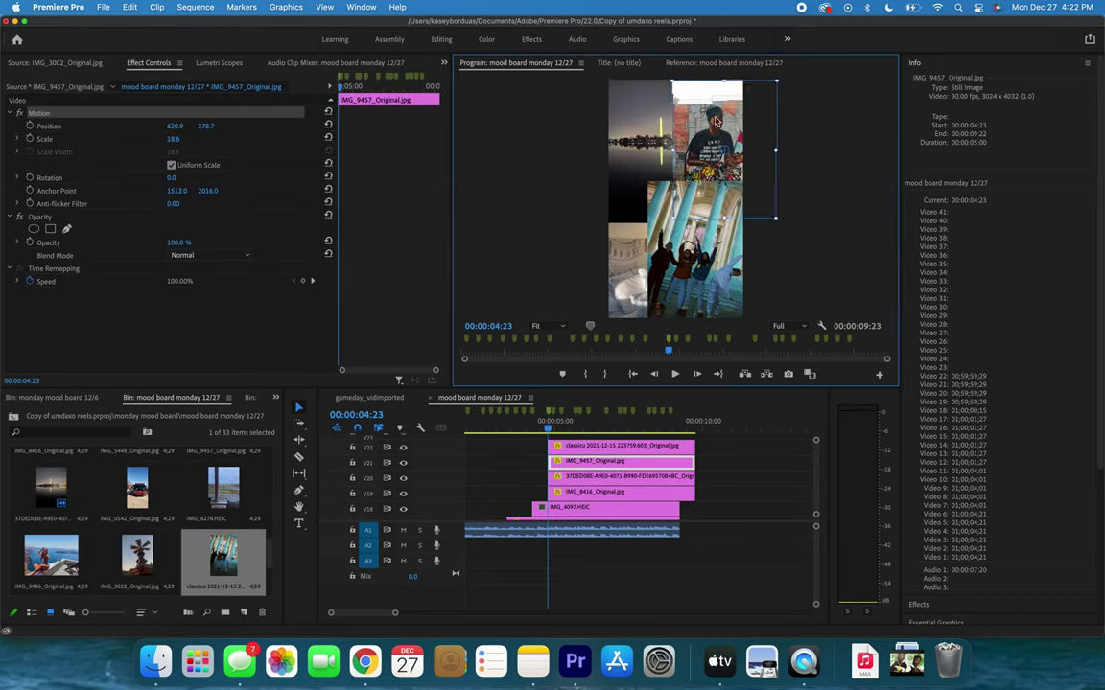
Add IMG_3022 on V22, scale it to 14.5 and place it at the frame's left side below the skyline image.
{"action": "left_click_drag", "start_coordinate": [137, 558], "coordinate": [552, 436]}
{"action": "left_click_drag", "start_coordinate": [624, 446], "coordinate": [624, 432]}
{"action": "left_click_drag", "start_coordinate": [173, 139], "coordinate": [94, 139]}
{"action": "left_click_drag", "start_coordinate": [641, 144], "coordinate": [640, 116]}
{"action": "left_click_drag", "start_coordinate": [644, 201], "coordinate": [637, 227]}
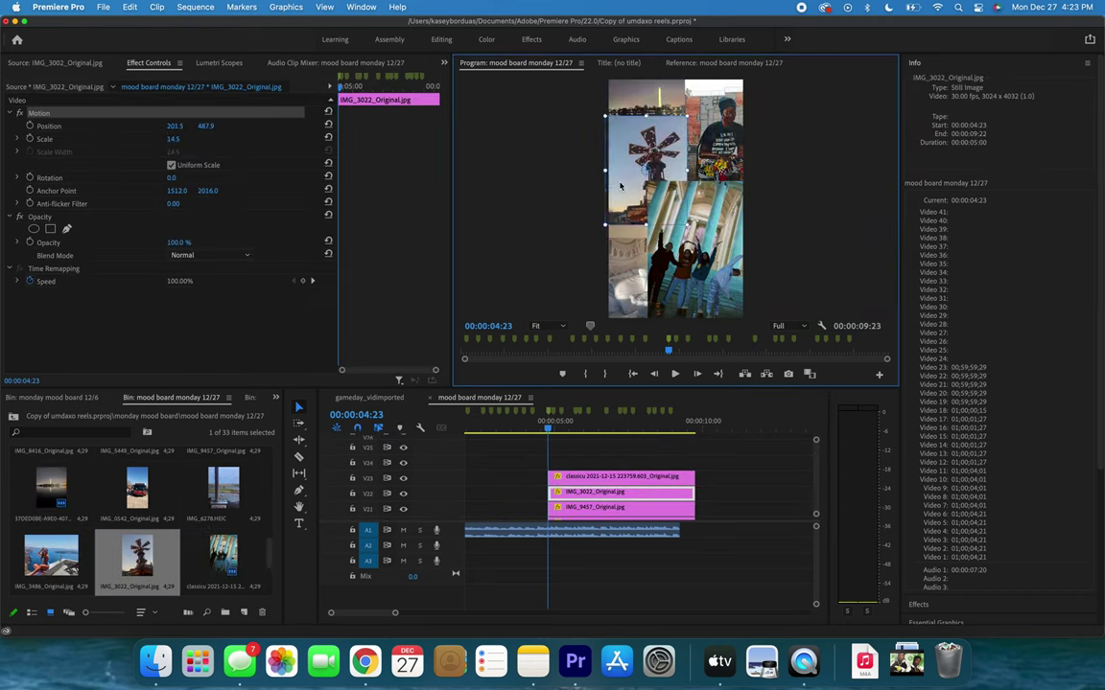
Stagger the fourth group's image clips on beat markers and place the IMG_4097.HEIC gradient on V24.
{"action": "left_click", "coordinate": [518, 461]}
{"action": "left_click_drag", "start_coordinate": [537, 493], "coordinate": [592, 476]}
{"action": "left_click", "coordinate": [593, 421]}
{"action": "left_click_drag", "start_coordinate": [633, 515], "coordinate": [660, 470]}
Add IMG_4528 on V25 above the gradient, scale it down and turn it upside down.
{"action": "scroll", "coordinate": [142, 508], "scroll_direction": "down", "scroll_amount": 3}
{"action": "left_click", "coordinate": [142, 508]}
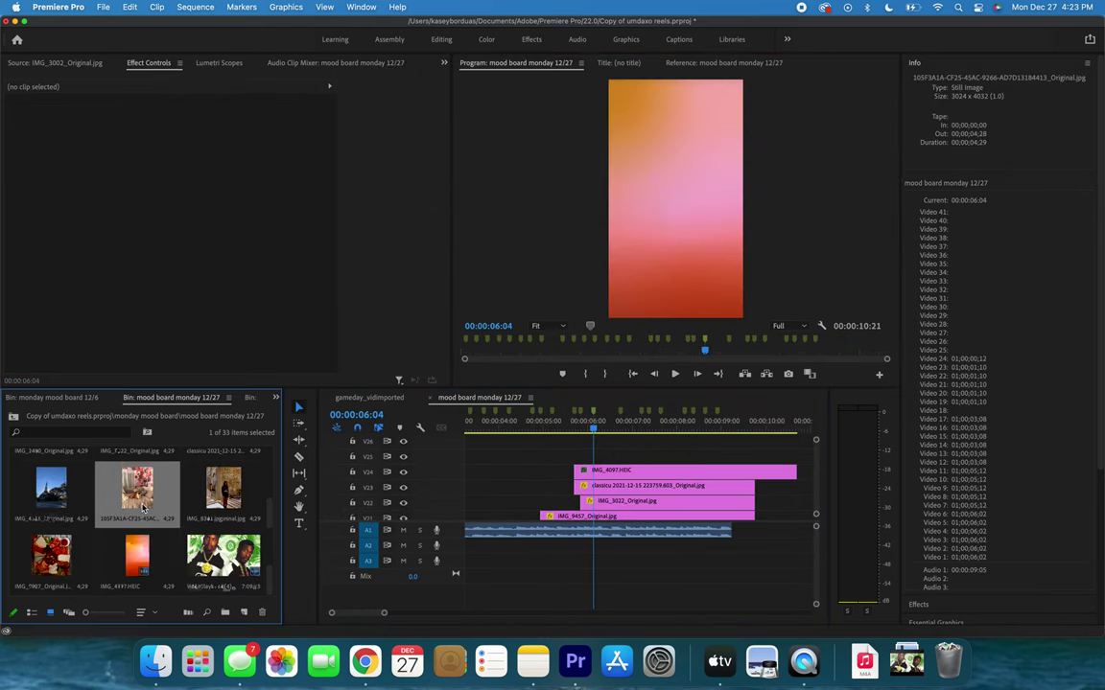
{"action": "scroll", "coordinate": [142, 508], "scroll_direction": "up", "scroll_amount": 2}
{"action": "left_click_drag", "start_coordinate": [224, 556], "coordinate": [577, 454]}
{"action": "left_click", "coordinate": [694, 199]}
{"action": "left_click_drag", "start_coordinate": [172, 139], "coordinate": [113, 140]}
{"action": "left_click_drag", "start_coordinate": [172, 178], "coordinate": [240, 178]}
Add IMG_6301 in the frame's upper-left area and IMG_3486 near its center, layered beneath IMG_6301.
{"action": "left_click_drag", "start_coordinate": [137, 556], "coordinate": [577, 440]}
{"action": "mouse_move", "coordinate": [675, 199]}
{"action": "left_mouse_down"}
{"action": "mouse_move", "coordinate": [669, 223]}
{"action": "mouse_move", "coordinate": [659, 201]}
{"action": "left_mouse_up"}
{"action": "scroll", "coordinate": [142, 508], "scroll_direction": "up", "scroll_amount": 2}
{"action": "scroll", "coordinate": [671, 470], "scroll_direction": "up", "scroll_amount": 3}
{"action": "left_click_drag", "start_coordinate": [221, 484], "coordinate": [578, 488]}
{"action": "left_click_drag", "start_coordinate": [672, 505], "coordinate": [671, 473]}
Add IMG_5449 on V28 and position it at about 538.3, 924.4 in the frame's lower-right area.
{"action": "scroll", "coordinate": [142, 508], "scroll_direction": "up", "scroll_amount": 3}
{"action": "left_click_drag", "start_coordinate": [137, 541], "coordinate": [577, 473]}
{"action": "left_click_drag", "start_coordinate": [697, 213], "coordinate": [730, 267]}
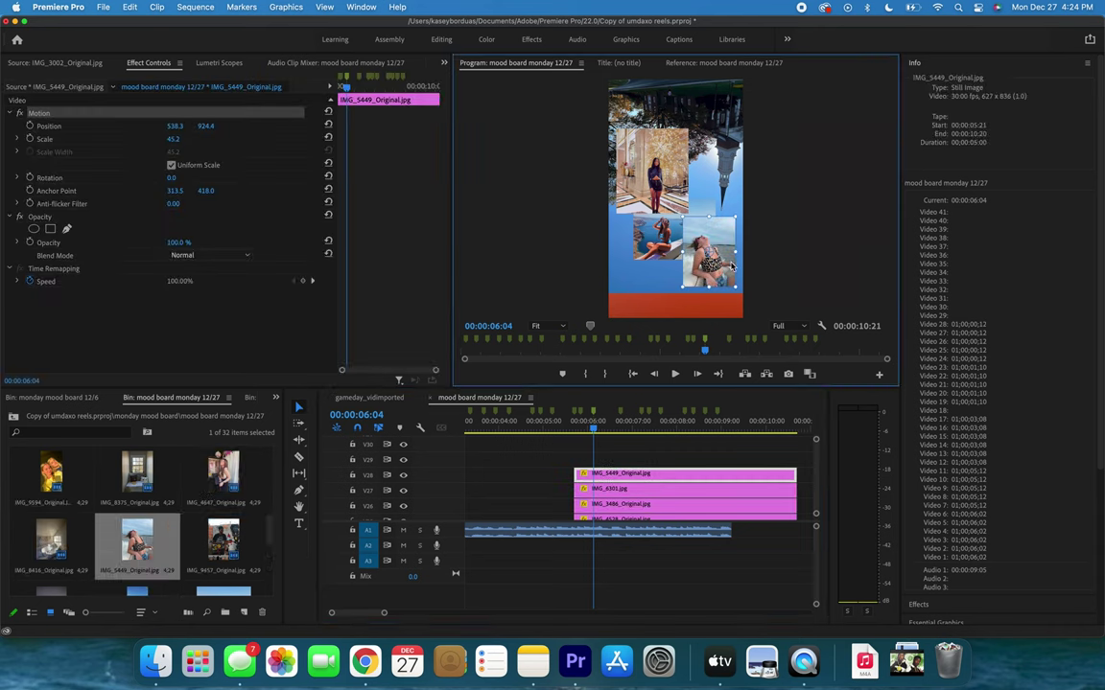
Add IMG_0542 on V26, scaled down in the frame's lower-left corner, and layer IMG_3486 above IMG_6301.
{"action": "scroll", "coordinate": [142, 508], "scroll_direction": "down", "scroll_amount": 3}
{"action": "left_click_drag", "start_coordinate": [137, 480], "coordinate": [577, 459]}
{"action": "left_click_drag", "start_coordinate": [614, 502], "coordinate": [609, 444]}
{"action": "left_click", "coordinate": [710, 287]}
{"action": "left_click_drag", "start_coordinate": [741, 81], "coordinate": [686, 240]}
{"action": "left_click_drag", "start_coordinate": [652, 280], "coordinate": [642, 288]}
{"action": "scroll", "coordinate": [633, 479], "scroll_direction": "up", "scroll_amount": 2}
{"action": "left_click_drag", "start_coordinate": [620, 494], "coordinate": [617, 439]}
Move the five image clips on V25 to V29 up one track and add IMG_7327 on V25 in the frame's lower-right corner.
{"action": "left_click", "coordinate": [137, 543]}
{"action": "scroll", "coordinate": [142, 508], "scroll_direction": "down", "scroll_amount": 3}
{"action": "left_click", "coordinate": [223, 494]}
{"action": "scroll", "coordinate": [566, 473], "scroll_direction": "down", "scroll_amount": 1}
{"action": "left_click_drag", "start_coordinate": [564, 476], "coordinate": [610, 439]}
{"action": "scroll", "coordinate": [608, 465], "scroll_direction": "up", "scroll_amount": 2}
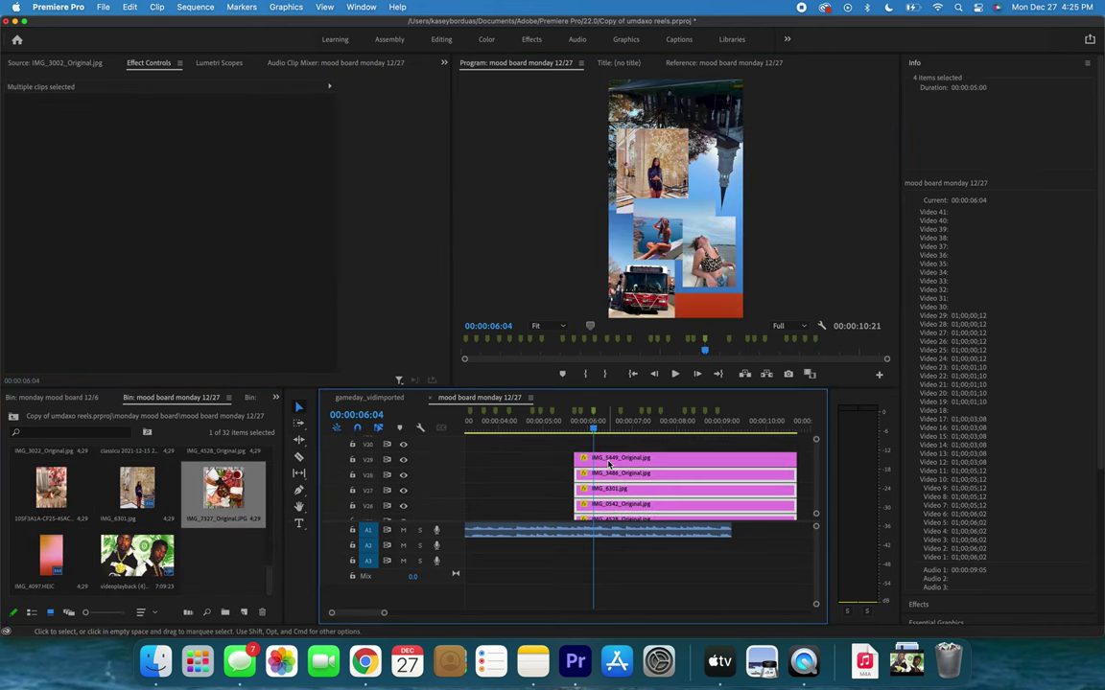
{"action": "scroll", "coordinate": [541, 490], "scroll_direction": "down", "scroll_amount": 3}
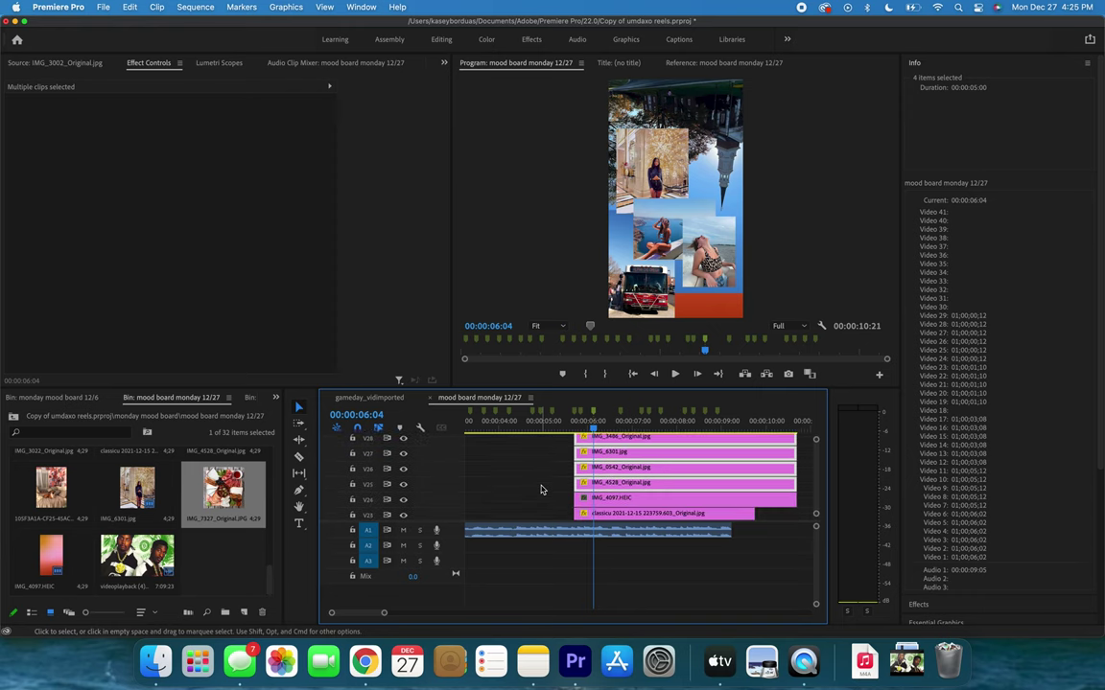
{"action": "scroll", "coordinate": [618, 474], "scroll_direction": "up", "scroll_amount": 3}
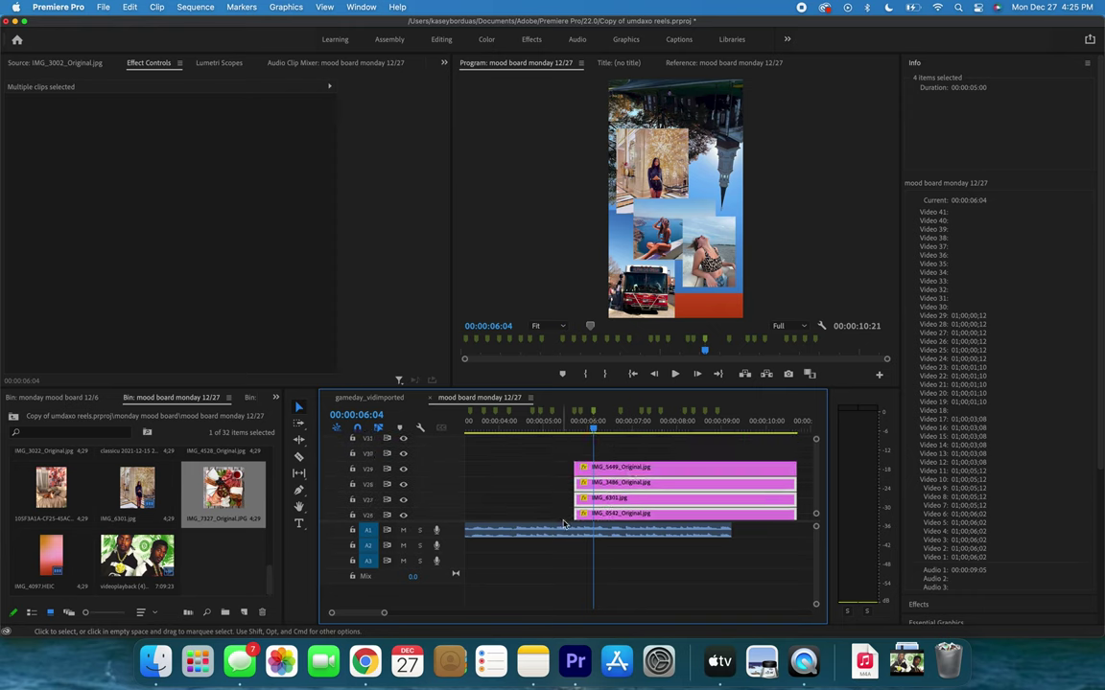
{"action": "scroll", "coordinate": [562, 496], "scroll_direction": "down", "scroll_amount": 3}
{"action": "scroll", "coordinate": [595, 460], "scroll_direction": "up", "scroll_amount": 3}
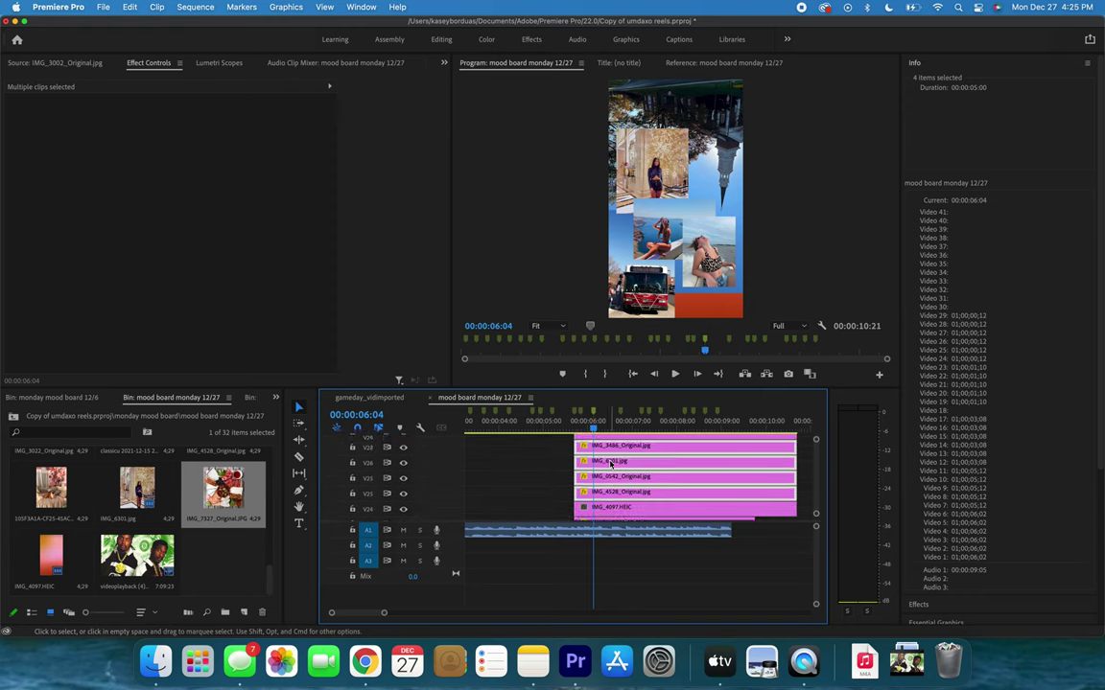
{"action": "scroll", "coordinate": [582, 520], "scroll_direction": "down", "scroll_amount": 1}
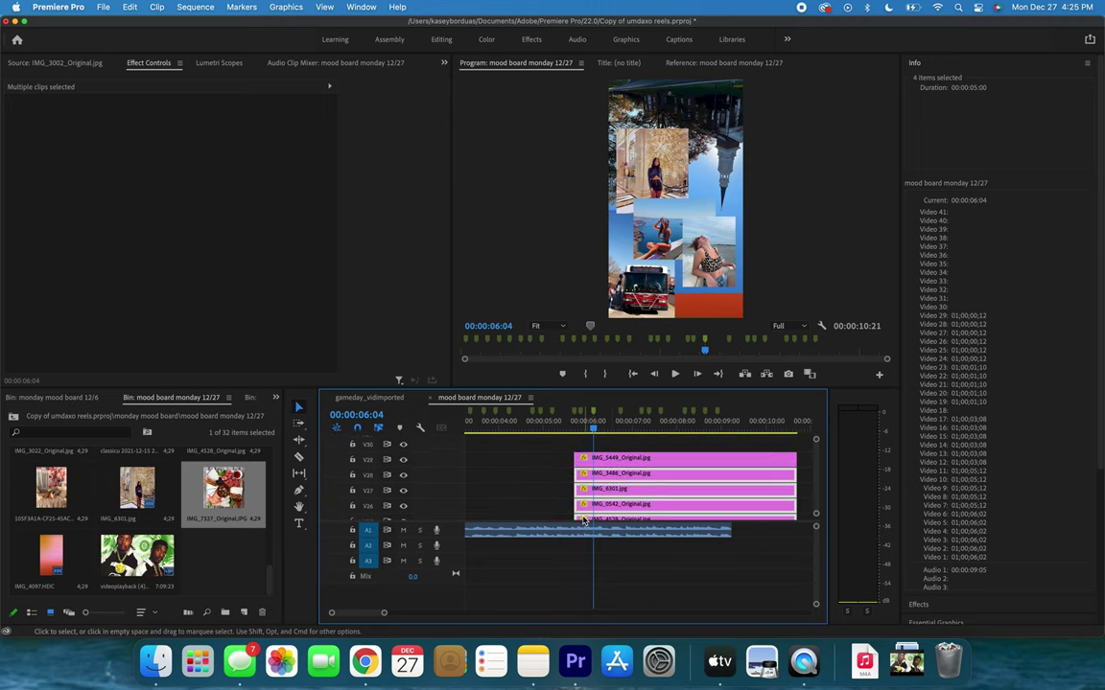
{"action": "scroll", "coordinate": [585, 465], "scroll_direction": "down", "scroll_amount": 2}
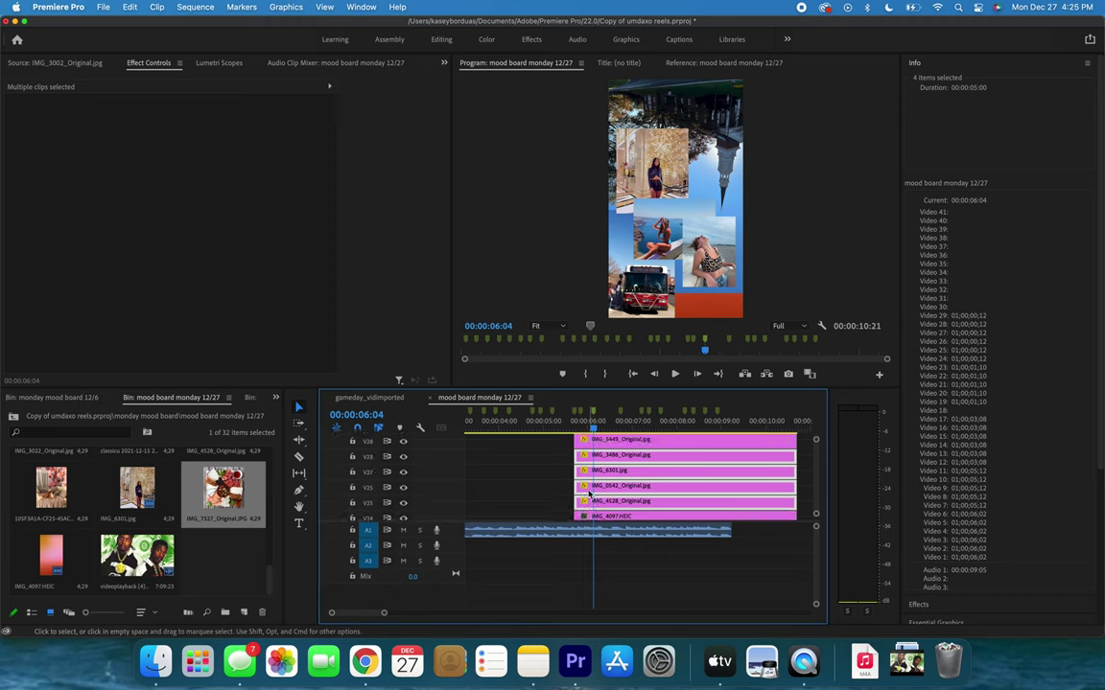
{"action": "scroll", "coordinate": [589, 493], "scroll_direction": "up", "scroll_amount": 2}
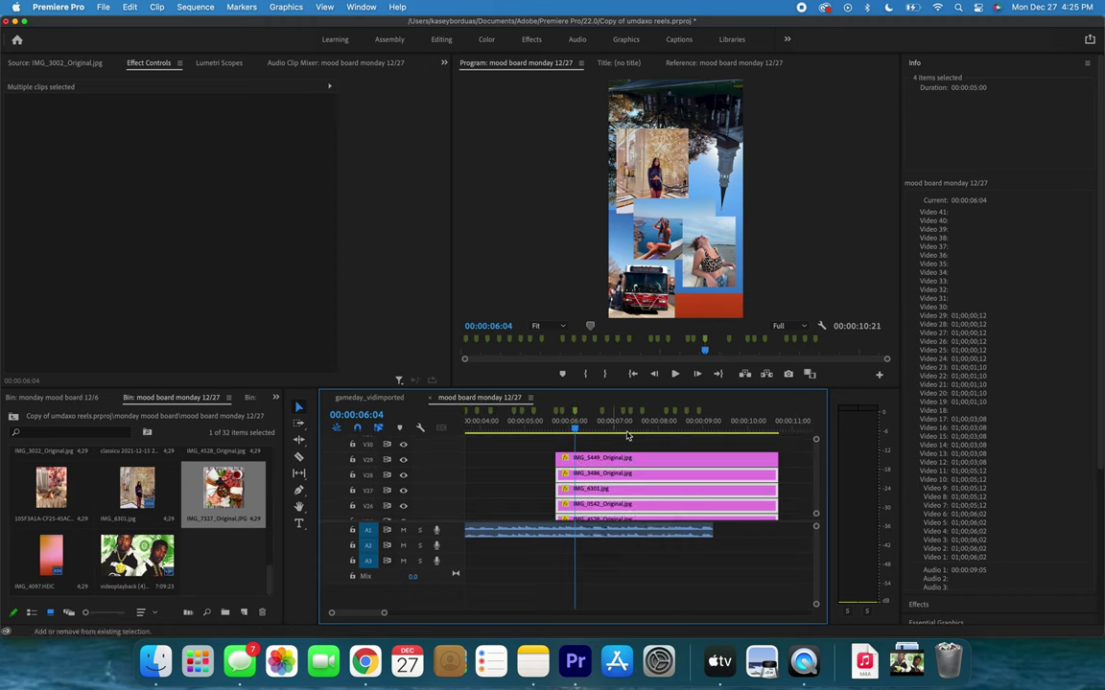
{"action": "left_click", "coordinate": [593, 458], "text": "shift"}
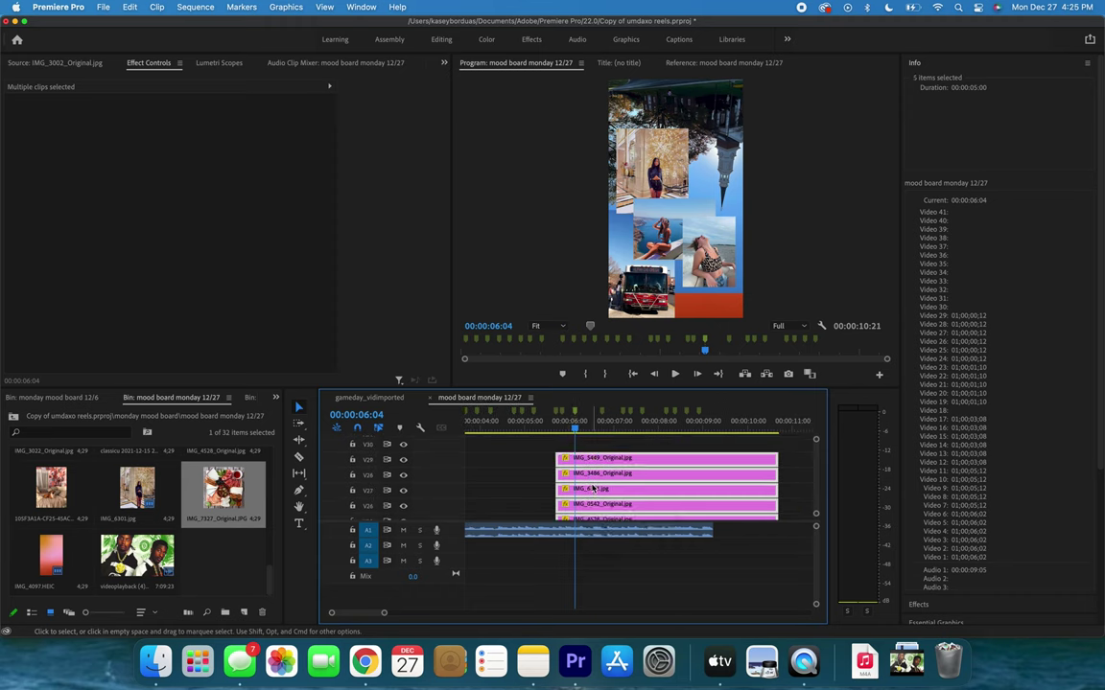
{"action": "scroll", "coordinate": [592, 488], "scroll_direction": "left", "scroll_amount": 1}
{"action": "scroll", "coordinate": [614, 493], "scroll_direction": "down", "scroll_amount": 2}
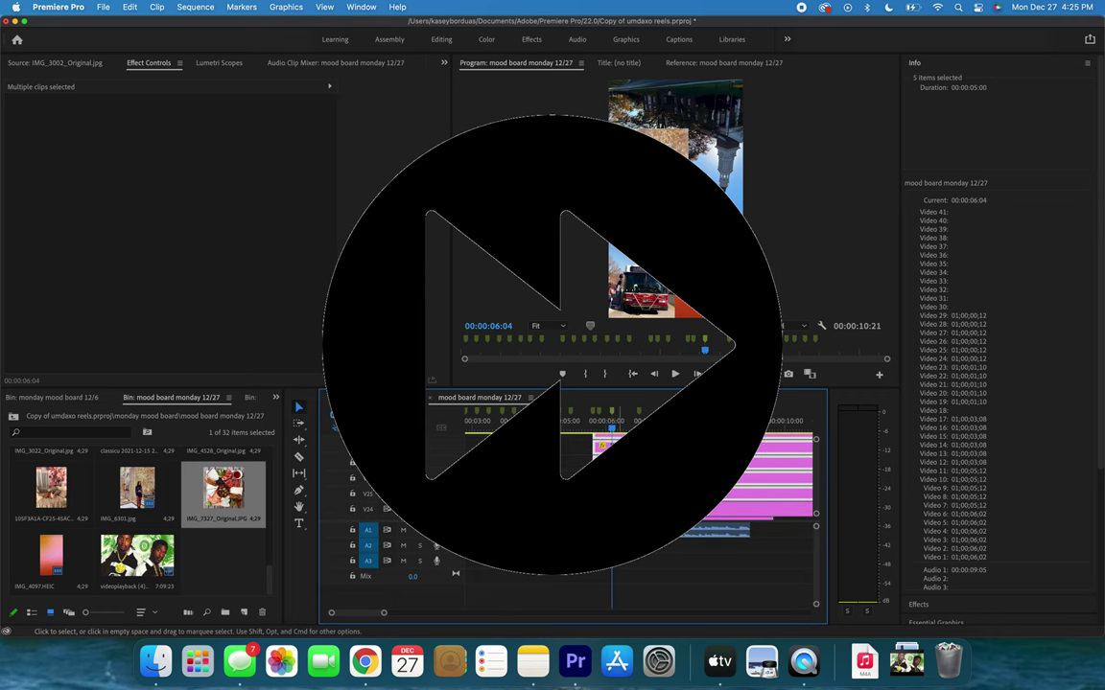
{"action": "left_click_drag", "start_coordinate": [613, 493], "coordinate": [618, 477]}
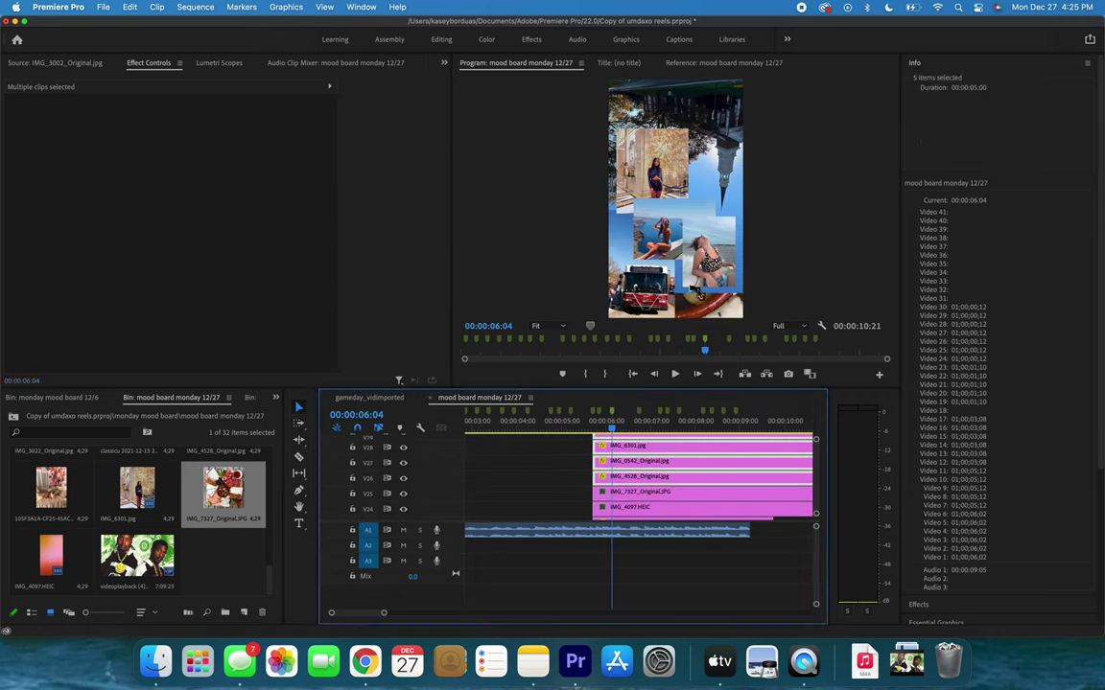
{"action": "left_click", "coordinate": [722, 309]}
Remove the V24 gradient and stagger the starts of IMG_7327, IMG_3486, IMG_5449, IMG_6301, IMG_0542 and IMG_4528, in that order, on beat markers.
{"action": "left_click", "coordinate": [570, 484]}
{"action": "key", "text": "="}
{"action": "key", "text": "="}
{"action": "key", "text": "="}
{"action": "scroll", "coordinate": [570, 479], "scroll_direction": "down", "scroll_amount": 2}
{"action": "left_click_drag", "start_coordinate": [547, 465], "coordinate": [660, 443]}
{"action": "scroll", "coordinate": [569, 465], "scroll_direction": "up", "scroll_amount": 3}
{"action": "key", "text": "-"}
{"action": "key", "text": "-"}
{"action": "left_click_drag", "start_coordinate": [599, 474], "coordinate": [686, 474]}
{"action": "left_click_drag", "start_coordinate": [600, 489], "coordinate": [698, 489]}
{"action": "left_click_drag", "start_coordinate": [600, 504], "coordinate": [715, 504]}
Set the playhead to the marker at 00:00:08:05 and split the last group's image clips there with the Razor tool.
{"action": "scroll", "coordinate": [710, 494], "scroll_direction": "right", "scroll_amount": 2}
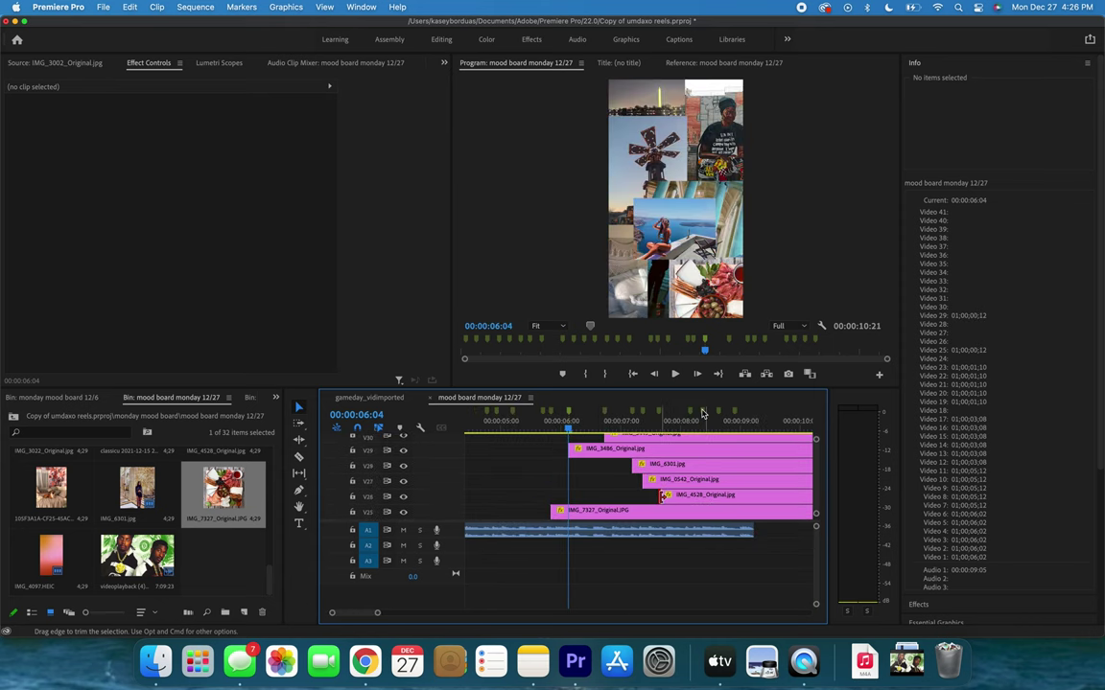
{"action": "left_click", "coordinate": [691, 415]}
{"action": "scroll", "coordinate": [681, 495], "scroll_direction": "up", "scroll_amount": 1}
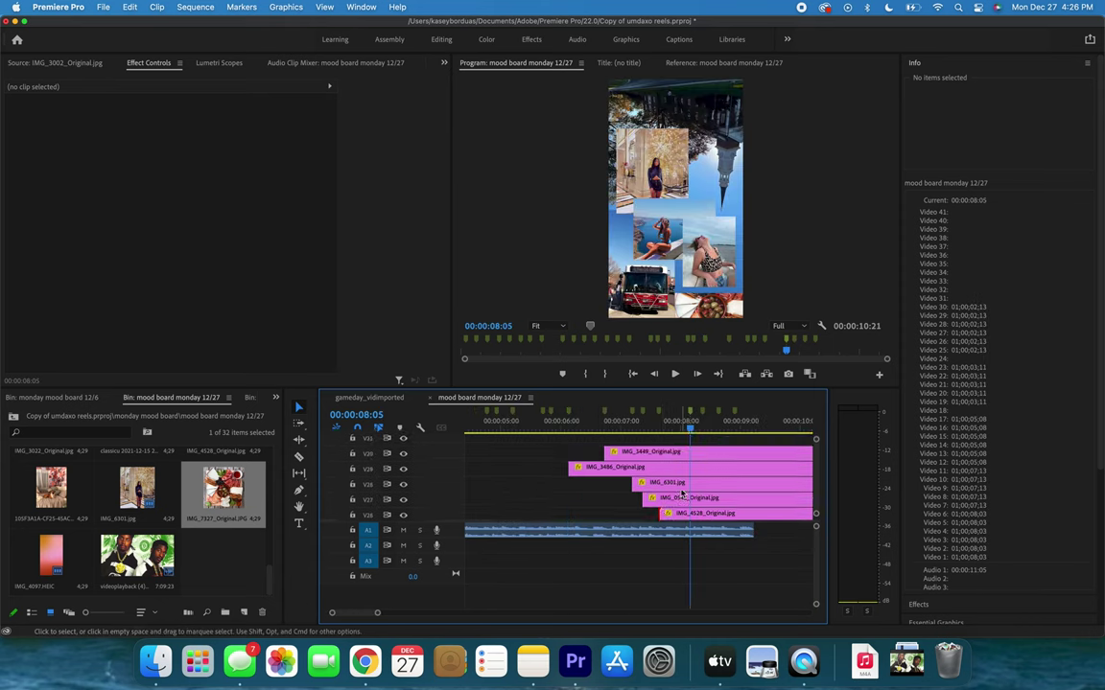
{"action": "scroll", "coordinate": [681, 493], "scroll_direction": "right", "scroll_amount": 1}
{"action": "scroll", "coordinate": [682, 494], "scroll_direction": "right", "scroll_amount": 2}
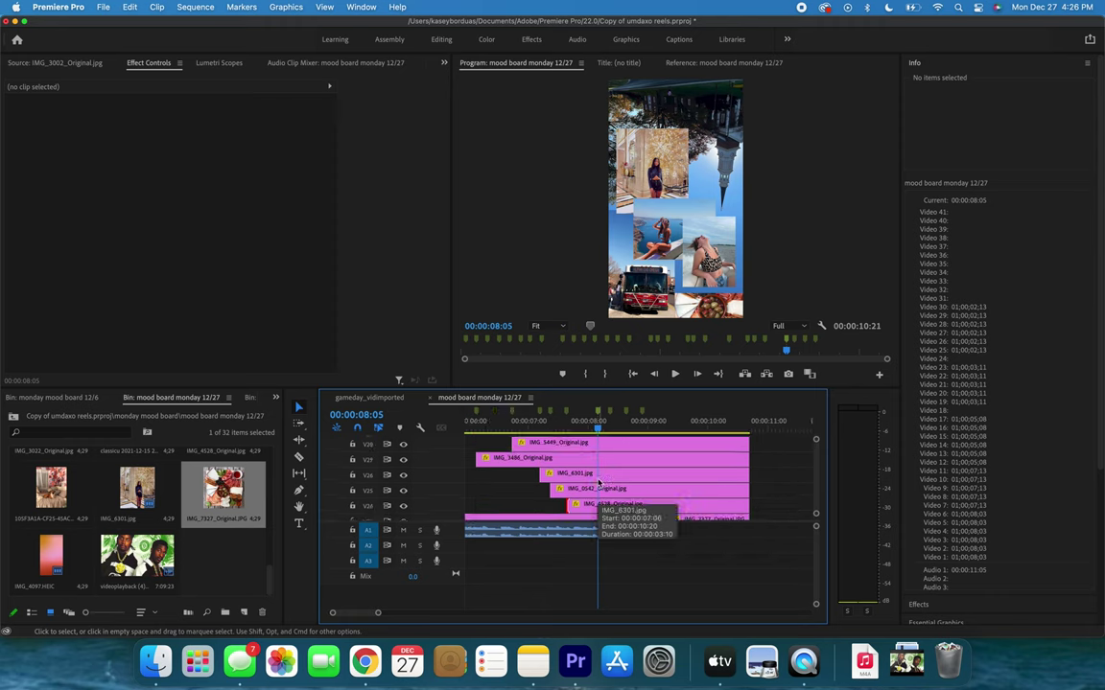
{"action": "key", "text": "c"}
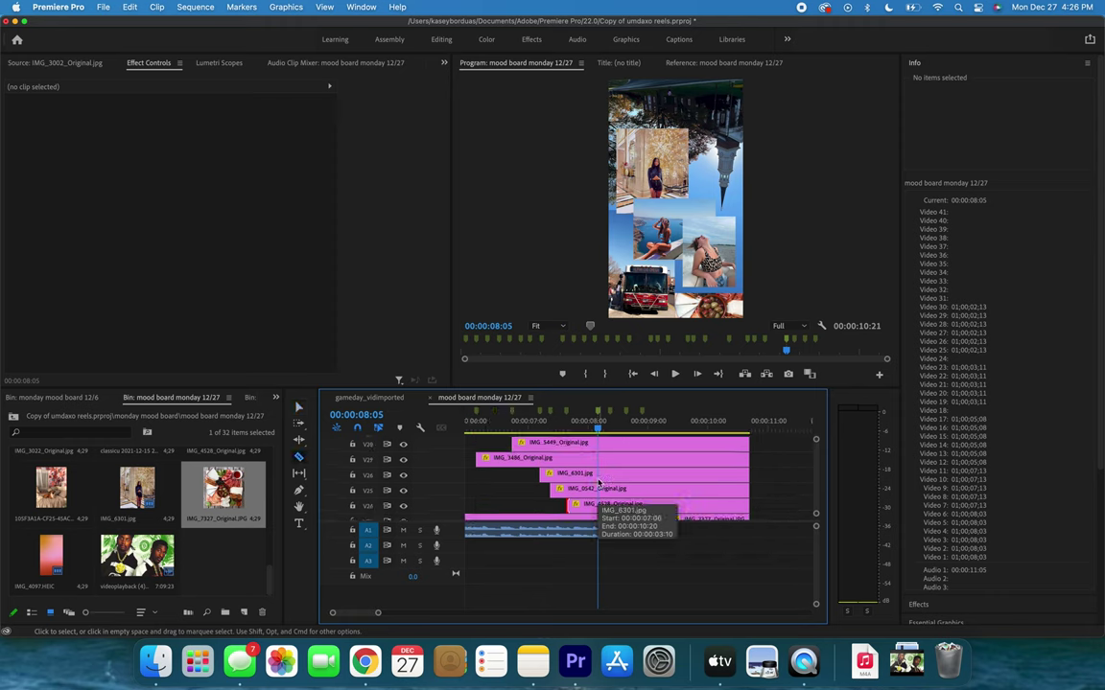
{"action": "scroll", "coordinate": [601, 460], "scroll_direction": "up", "scroll_amount": 2}
{"action": "left_click", "coordinate": [602, 444]}
{"action": "left_click", "coordinate": [602, 458]}
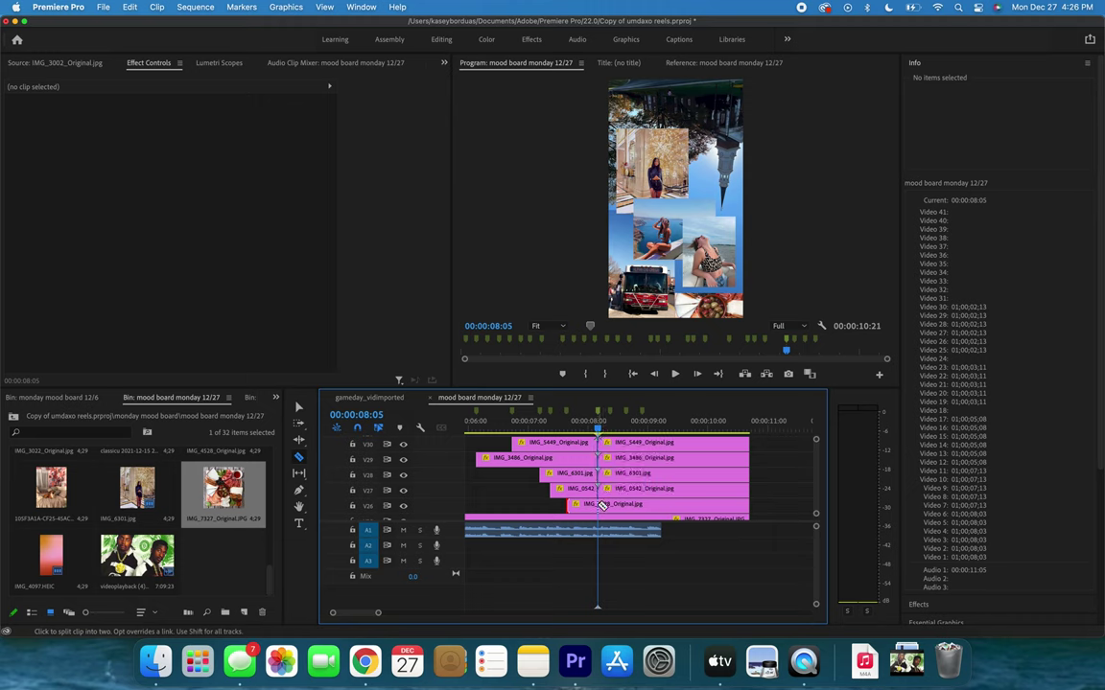
Split the fourth group's image clips on V19 to V23 at 00:00:08:05.
{"action": "scroll", "coordinate": [602, 484], "scroll_direction": "down", "scroll_amount": 7}
{"action": "left_click", "coordinate": [599, 456]}
{"action": "left_click", "coordinate": [599, 470]}
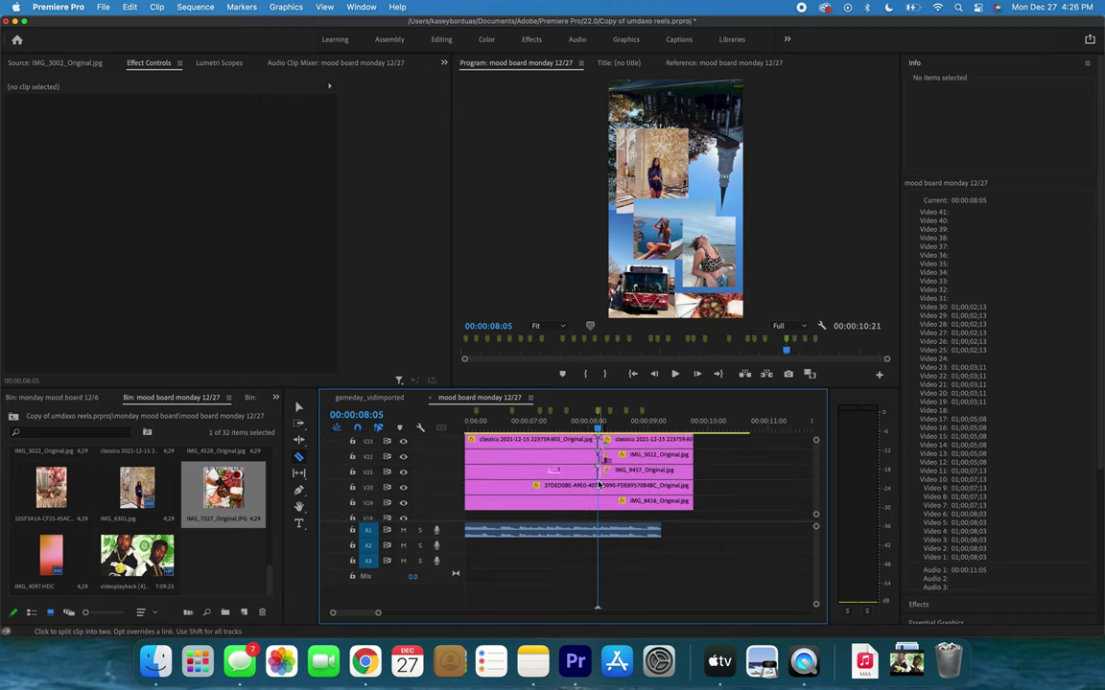
{"action": "left_click", "coordinate": [600, 485]}
{"action": "left_click", "coordinate": [602, 496]}
Split the image clips on V11 to V17 at 00:00:08:05 with the Razor tool.
{"action": "scroll", "coordinate": [601, 484], "scroll_direction": "down", "scroll_amount": 4}
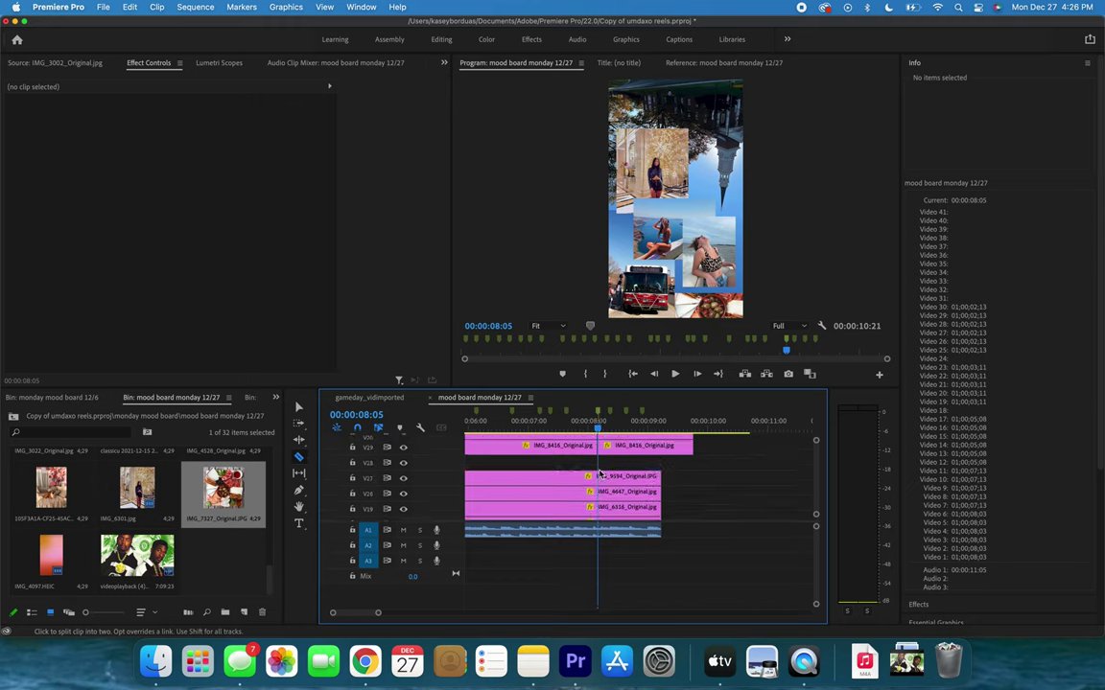
{"action": "scroll", "coordinate": [601, 477], "scroll_direction": "down", "scroll_amount": 12}
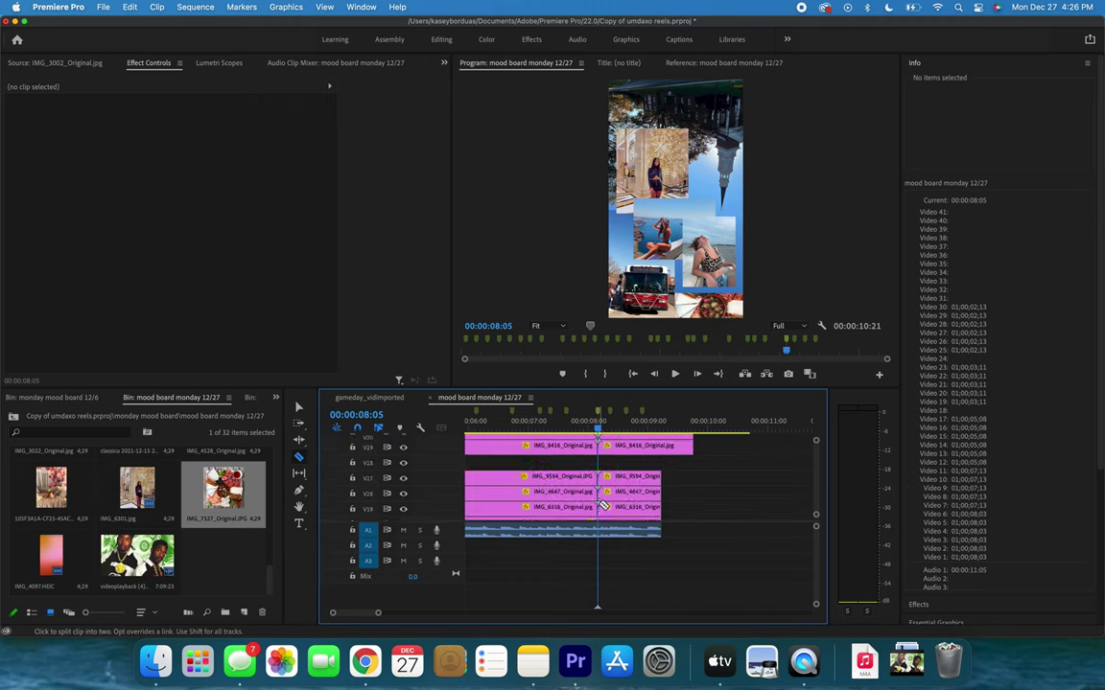
{"action": "left_click", "coordinate": [600, 459]}
{"action": "left_click", "coordinate": [601, 474]}
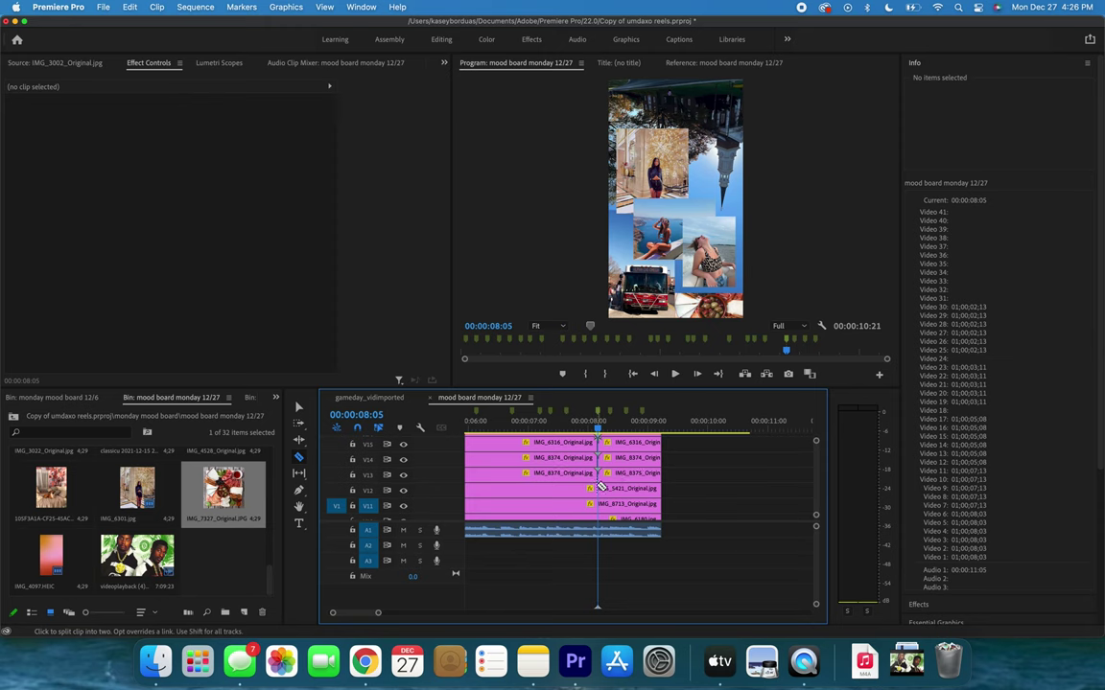
{"action": "left_click", "coordinate": [601, 489]}
{"action": "left_click", "coordinate": [602, 501]}
Split the image clips on V6 to V10 at 00:00:08:05.
{"action": "scroll", "coordinate": [600, 501], "scroll_direction": "down", "scroll_amount": 3}
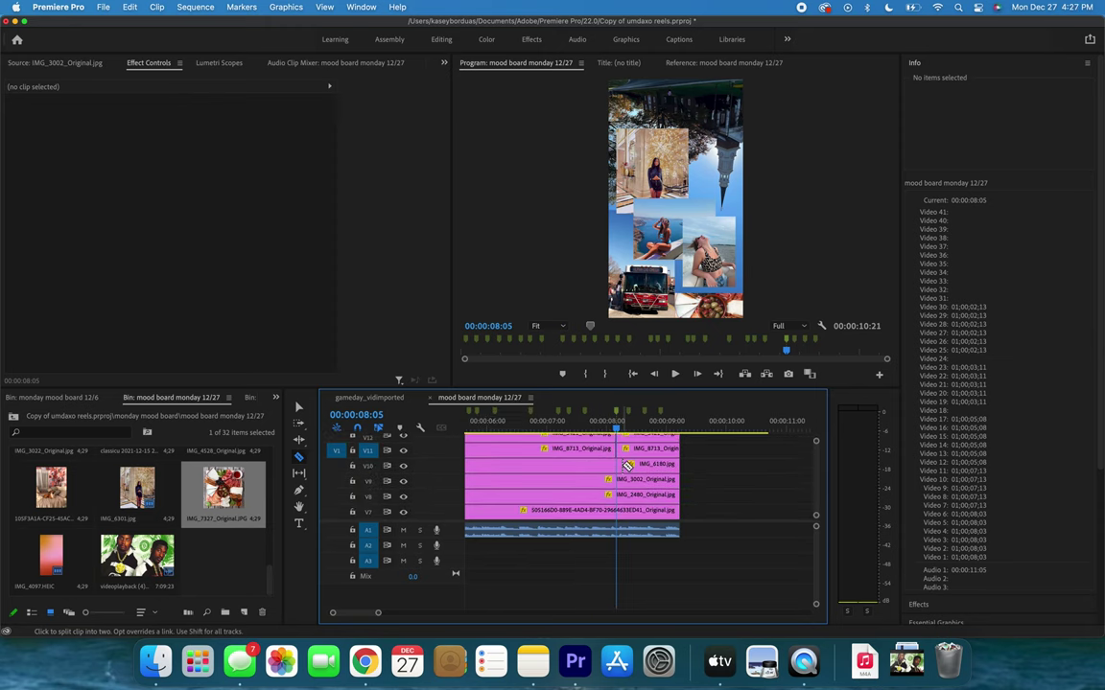
{"action": "left_click", "coordinate": [617, 467]}
{"action": "left_click", "coordinate": [617, 480]}
{"action": "left_click", "coordinate": [617, 494]}
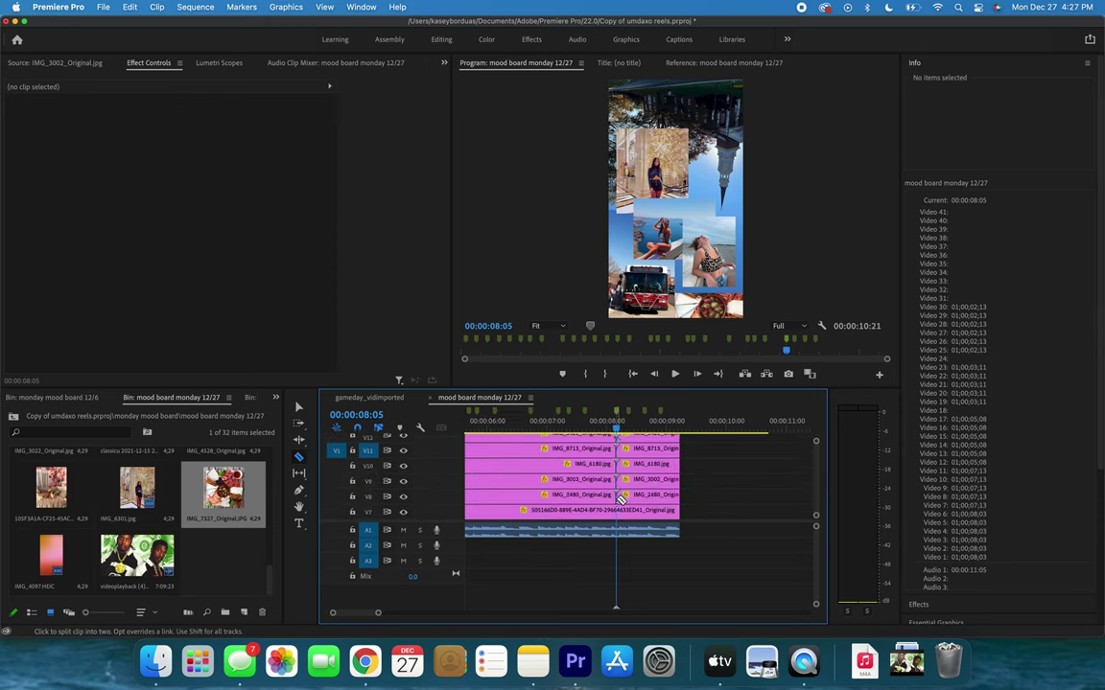
{"action": "scroll", "coordinate": [616, 479], "scroll_direction": "down", "scroll_amount": 3}
{"action": "left_click", "coordinate": [617, 465]}
{"action": "left_click", "coordinate": [617, 480]}
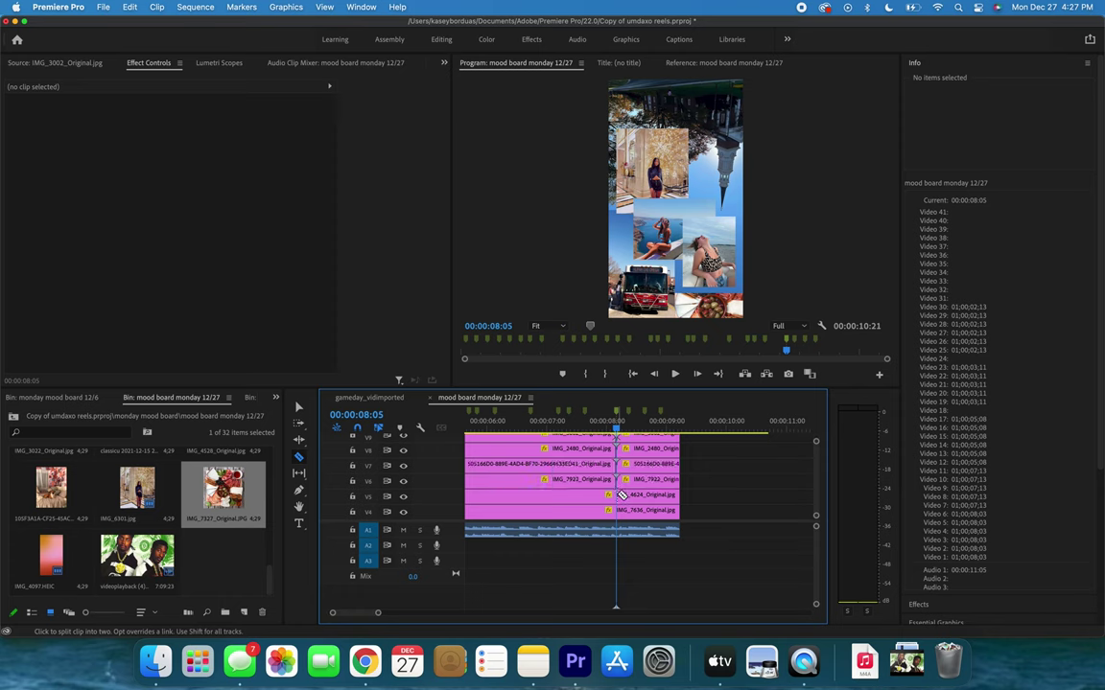
Split the image clips on V2 to V5 at 00:00:08:05 and return to the Selection tool.
{"action": "left_click", "coordinate": [618, 495]}
{"action": "scroll", "coordinate": [618, 496], "scroll_direction": "down", "scroll_amount": 3}
{"action": "left_click", "coordinate": [618, 465]}
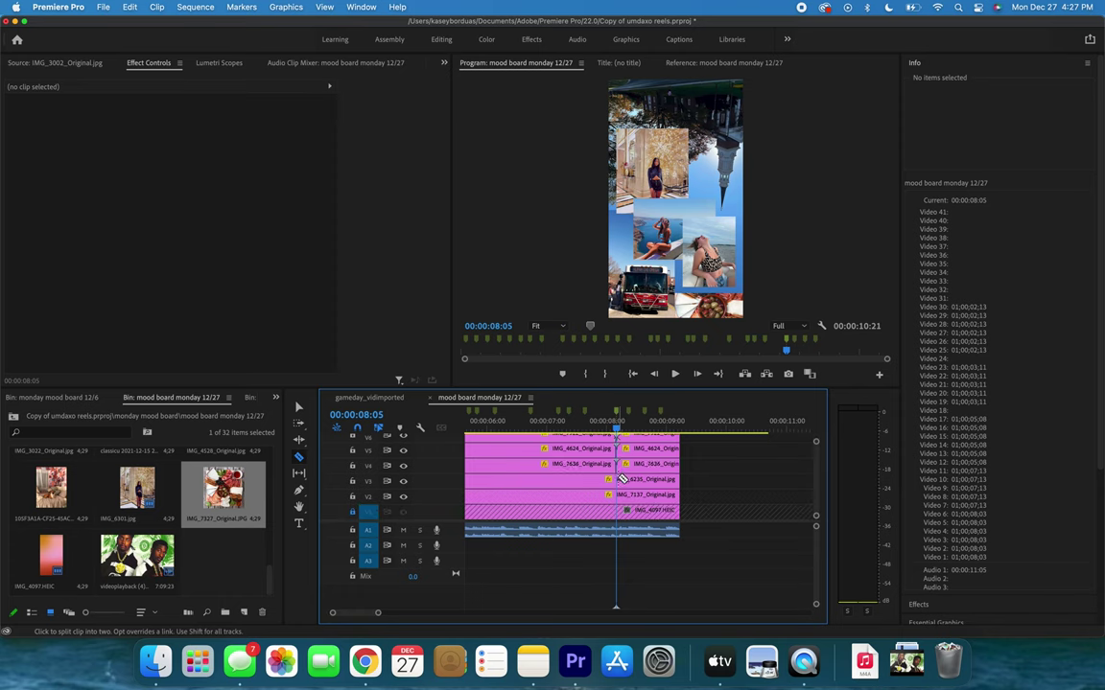
{"action": "left_click", "coordinate": [617, 480]}
{"action": "left_click", "coordinate": [618, 495]}
{"action": "key", "text": "v"}
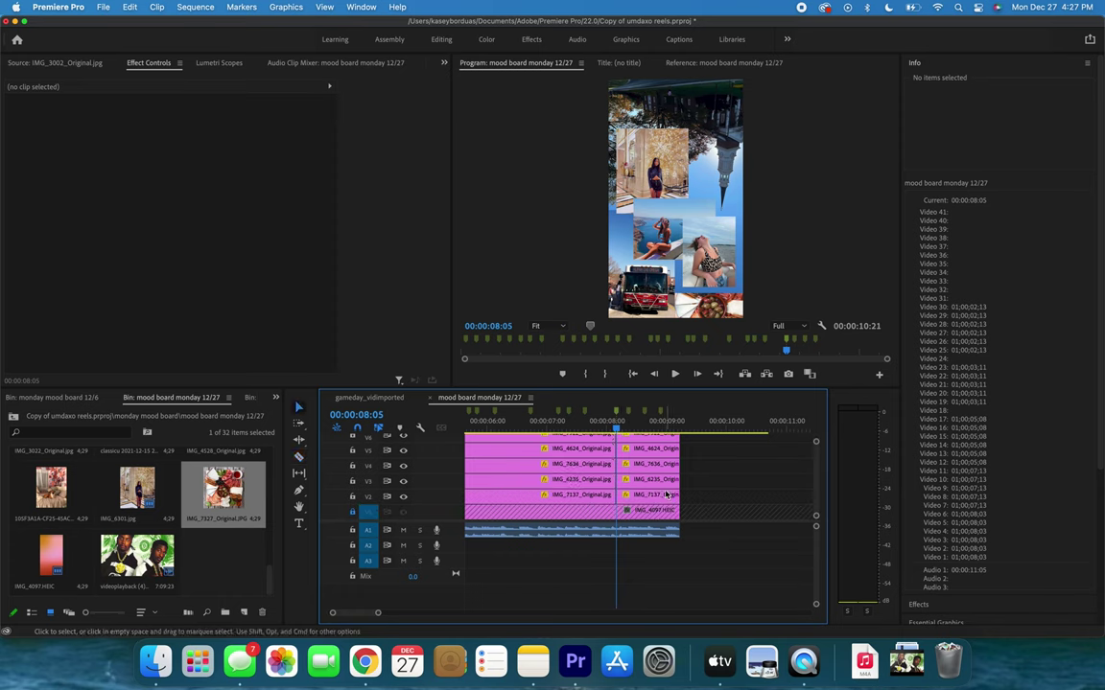
Delete the leftover clip pieces after 00:00:08:05 on V2 to V11.
{"action": "scroll", "coordinate": [666, 494], "scroll_direction": "up", "scroll_amount": 1}
{"action": "scroll", "coordinate": [665, 494], "scroll_direction": "right", "scroll_amount": 1}
{"action": "left_click_drag", "start_coordinate": [673, 517], "coordinate": [635, 453]}
{"action": "key", "text": "Delete"}
{"action": "scroll", "coordinate": [636, 455], "scroll_direction": "down", "scroll_amount": 1}
{"action": "scroll", "coordinate": [635, 454], "scroll_direction": "up", "scroll_amount": 5}
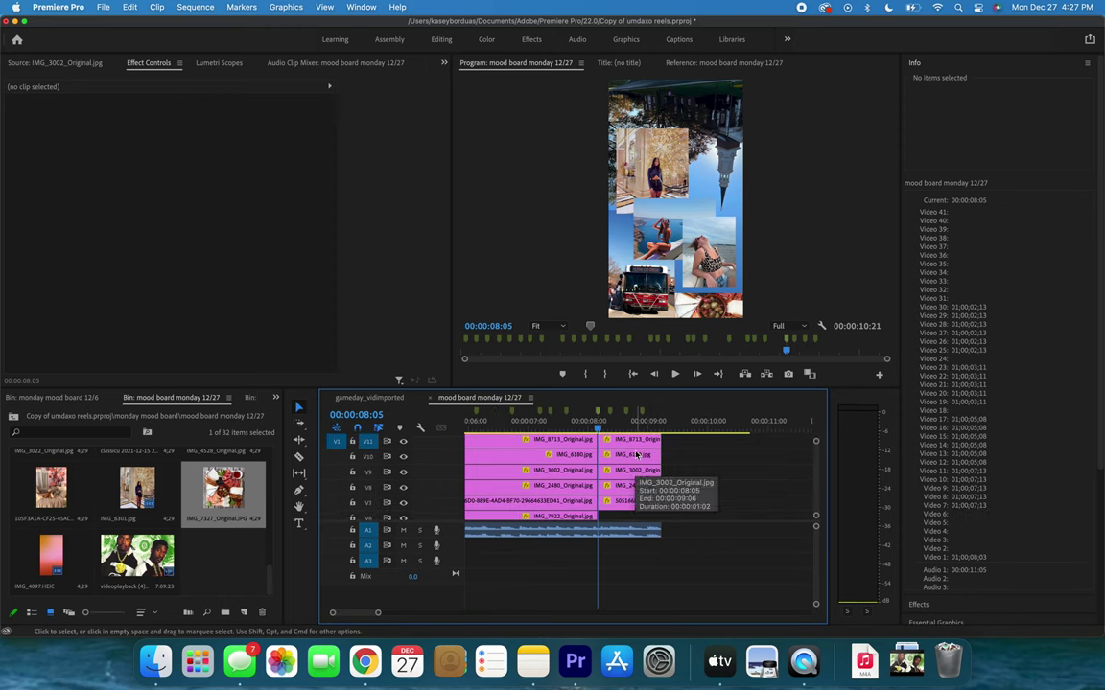
{"action": "left_click_drag", "start_coordinate": [686, 511], "coordinate": [630, 438]}
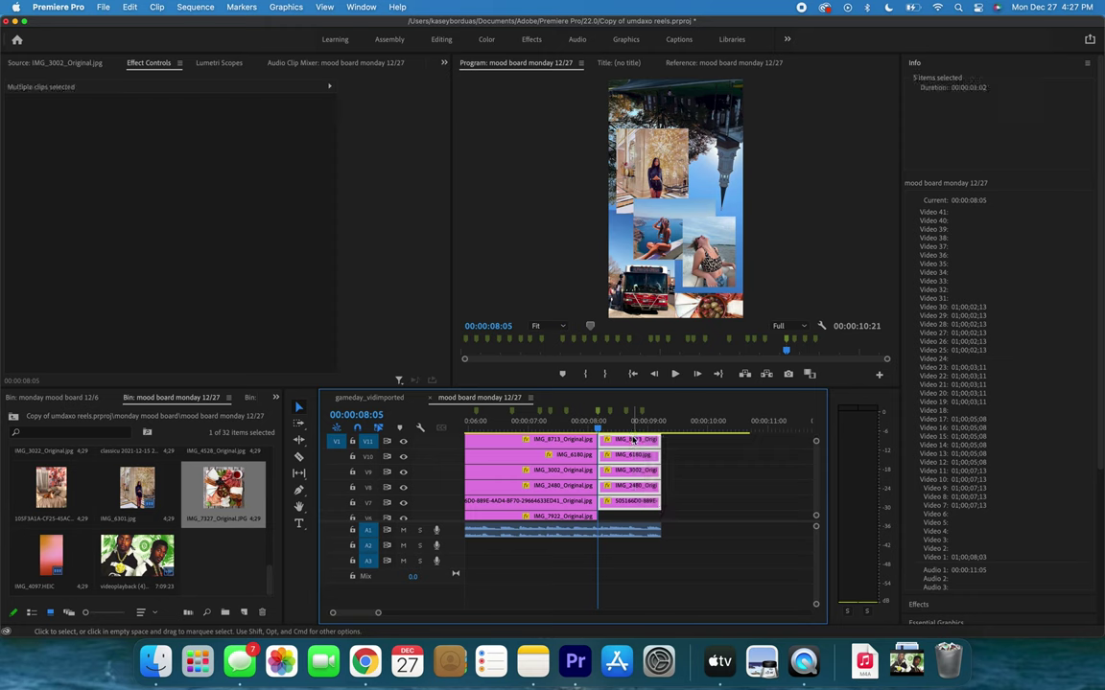
{"action": "key", "text": "Delete"}
Delete the leftover clip pieces after 00:00:08:05 on V12 to V16.
{"action": "scroll", "coordinate": [633, 465], "scroll_direction": "up", "scroll_amount": 4}
{"action": "scroll", "coordinate": [633, 465], "scroll_direction": "right", "scroll_amount": 1}
{"action": "scroll", "coordinate": [645, 487], "scroll_direction": "up", "scroll_amount": 1}
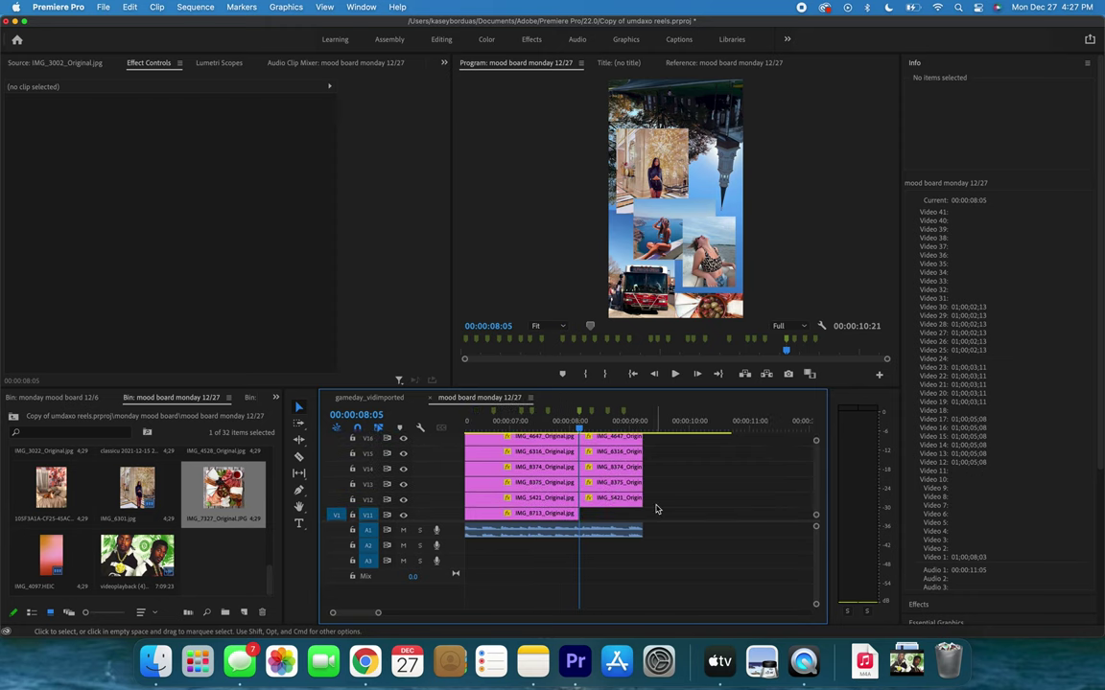
{"action": "left_click_drag", "start_coordinate": [656, 510], "coordinate": [610, 447]}
{"action": "key", "text": "Delete"}
{"action": "scroll", "coordinate": [611, 447], "scroll_direction": "up", "scroll_amount": 5}
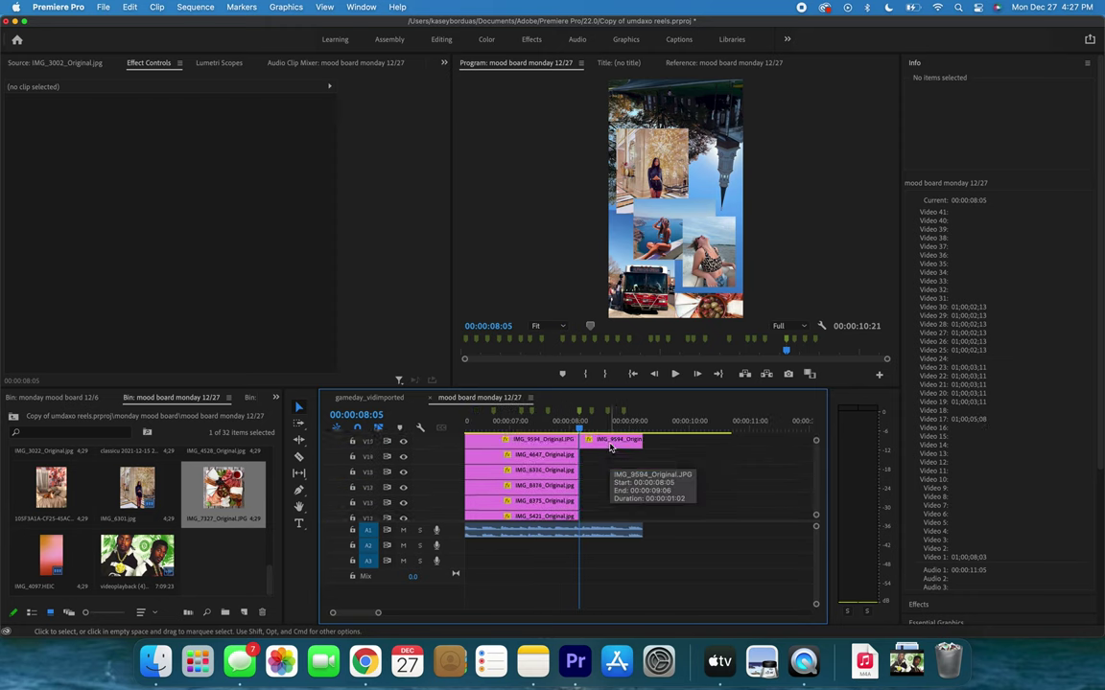
Delete all remaining clip pieces after 00:00:08:05 on the tracks from V17 up to V30.
{"action": "scroll", "coordinate": [658, 501], "scroll_direction": "down", "scroll_amount": 2}
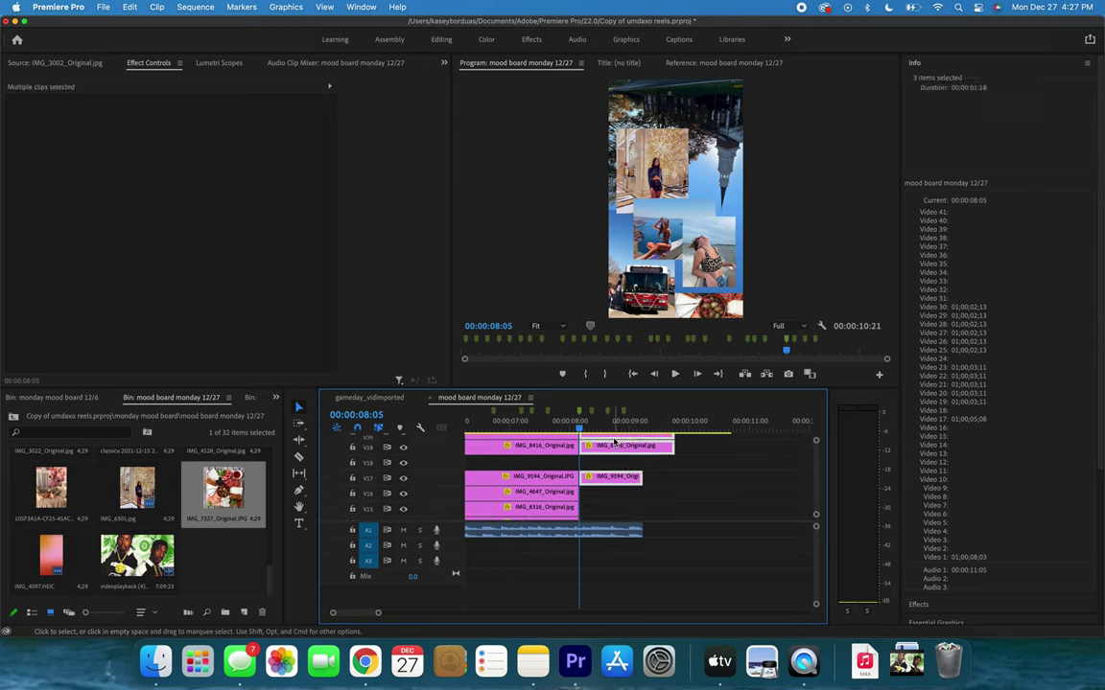
{"action": "scroll", "coordinate": [613, 442], "scroll_direction": "down", "scroll_amount": 3}
{"action": "scroll", "coordinate": [614, 442], "scroll_direction": "up", "scroll_amount": 8}
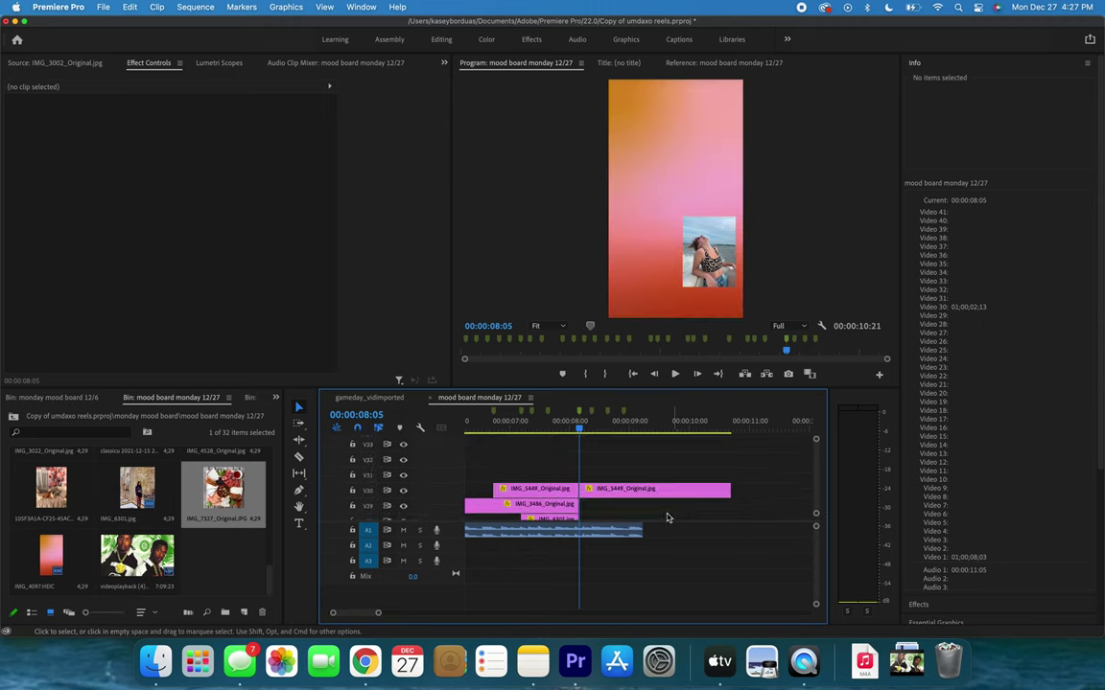
{"action": "scroll", "coordinate": [659, 498], "scroll_direction": "down", "scroll_amount": 8}
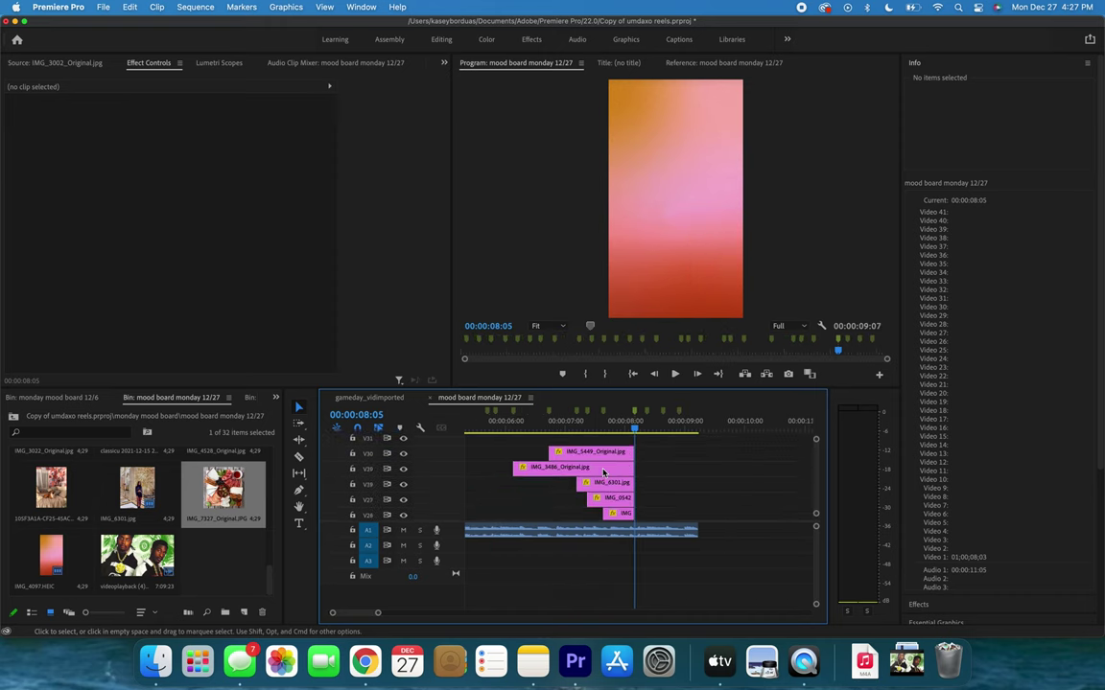
Scrub through the reel from near its start to 00:00:07:12, then return the playhead to the marker at 00:00:08:05.
{"action": "scroll", "coordinate": [604, 472], "scroll_direction": "down", "scroll_amount": 3}
{"action": "scroll", "coordinate": [528, 464], "scroll_direction": "left", "scroll_amount": 5}
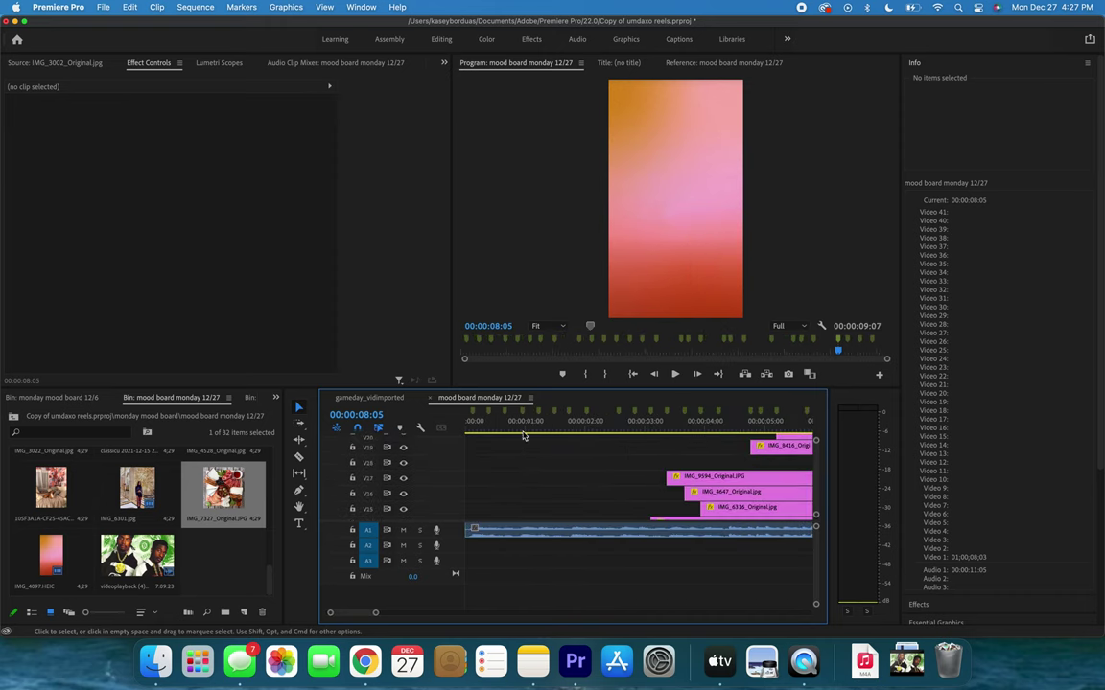
{"action": "left_click_drag", "start_coordinate": [487, 348], "coordinate": [804, 364]}
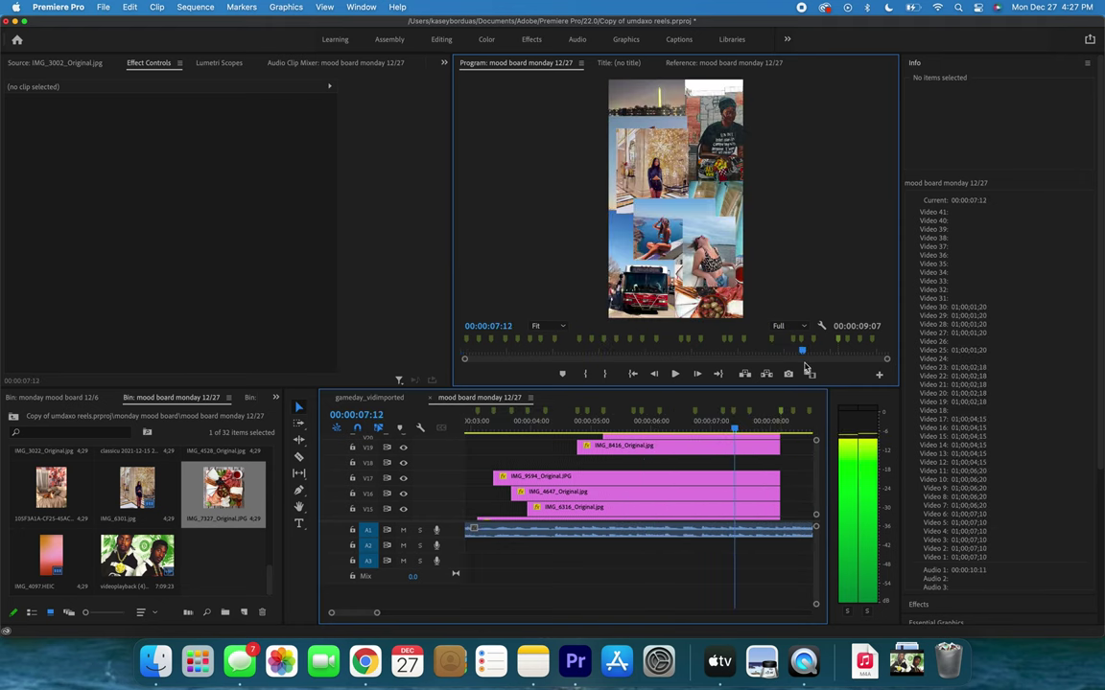
{"action": "scroll", "coordinate": [698, 469], "scroll_direction": "right", "scroll_amount": 3}
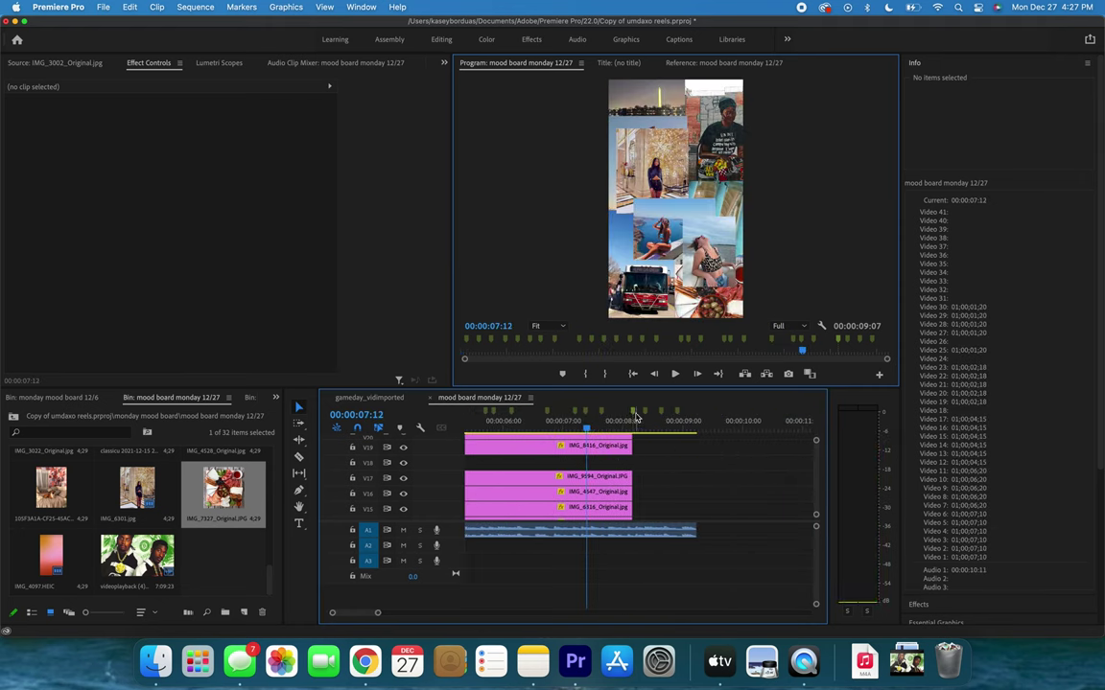
{"action": "left_click", "coordinate": [633, 419]}
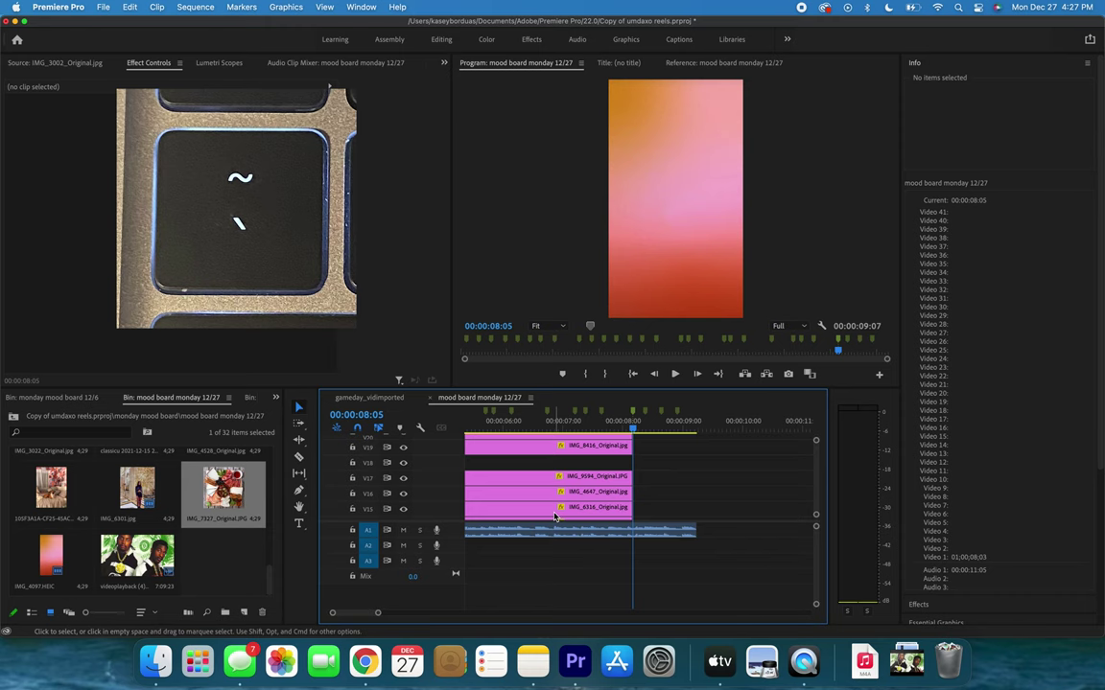
Maximize the timeline panel to fill the window and restore the panel layout.
{"action": "key", "text": "grave"}
{"action": "key", "text": "grave"}
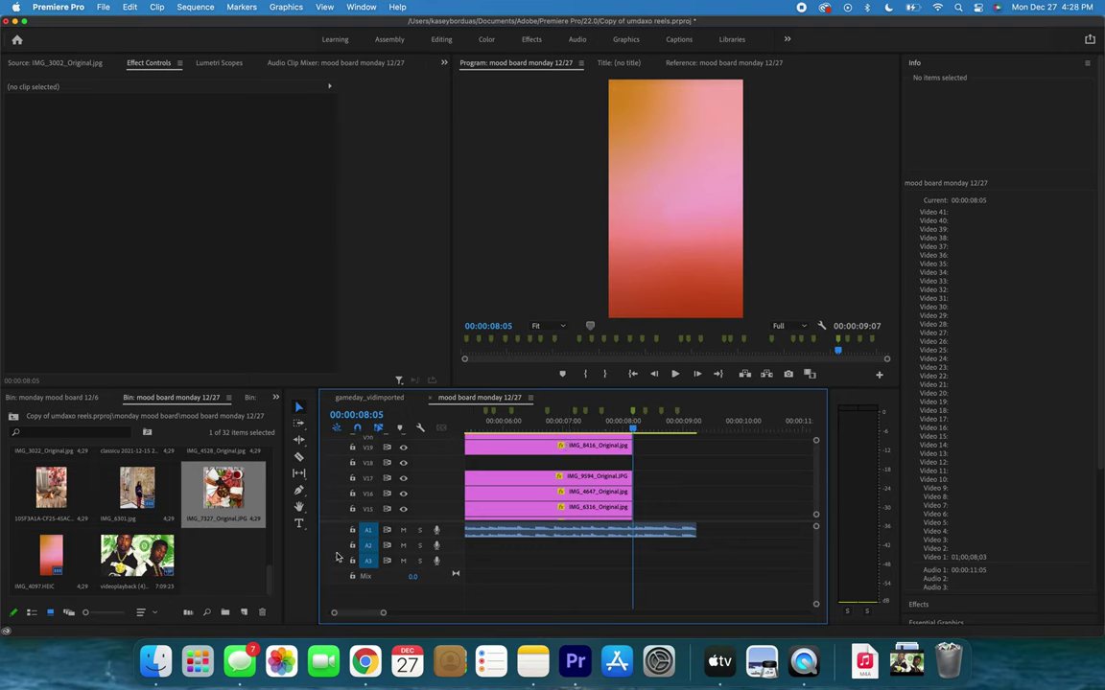
{"action": "key", "text": "grave"}
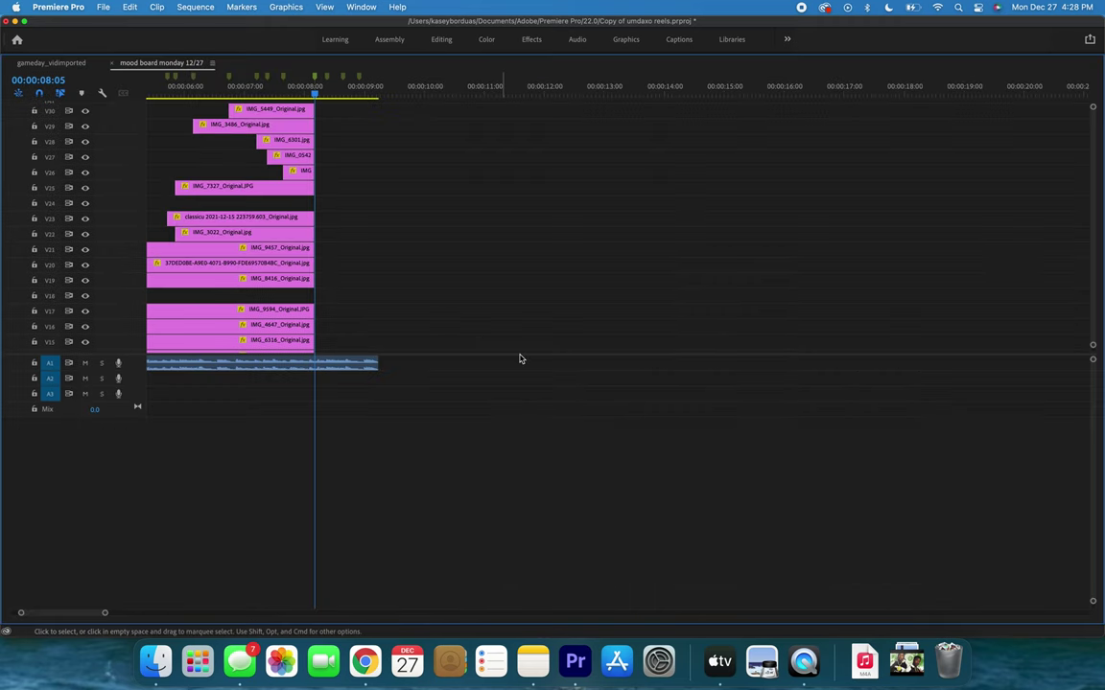
{"action": "key", "text": "grave"}
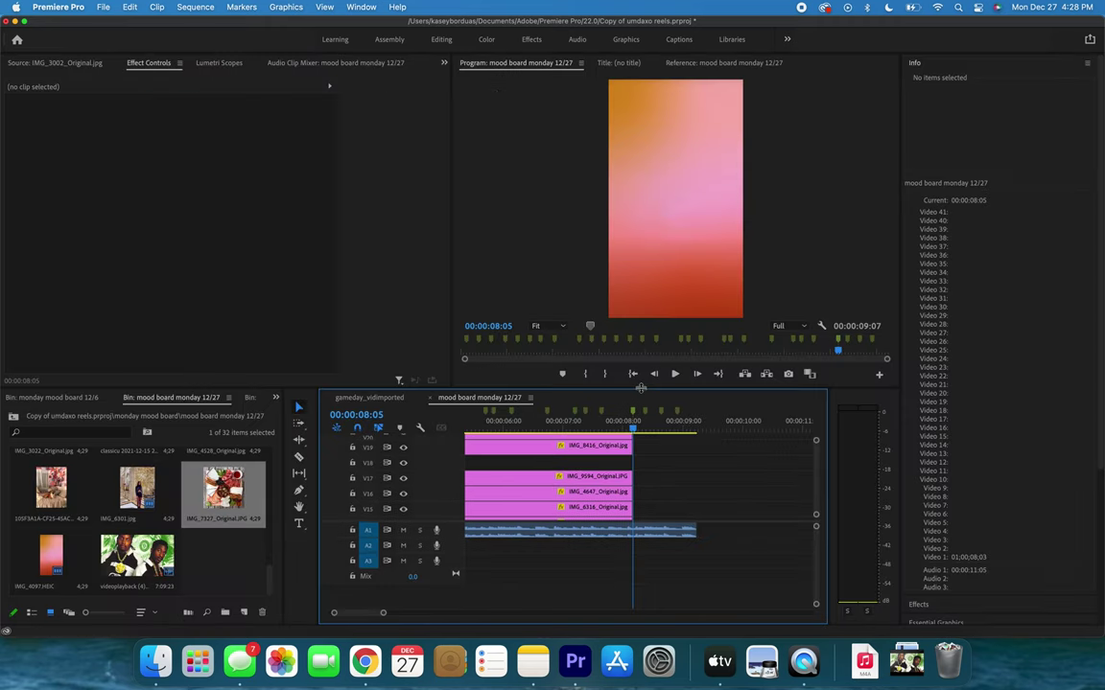
Maximize the Program monitor and take a screenshot of the reel frame at 00:00:01:03.
{"action": "left_click", "coordinate": [499, 179]}
{"action": "key", "text": "grave"}
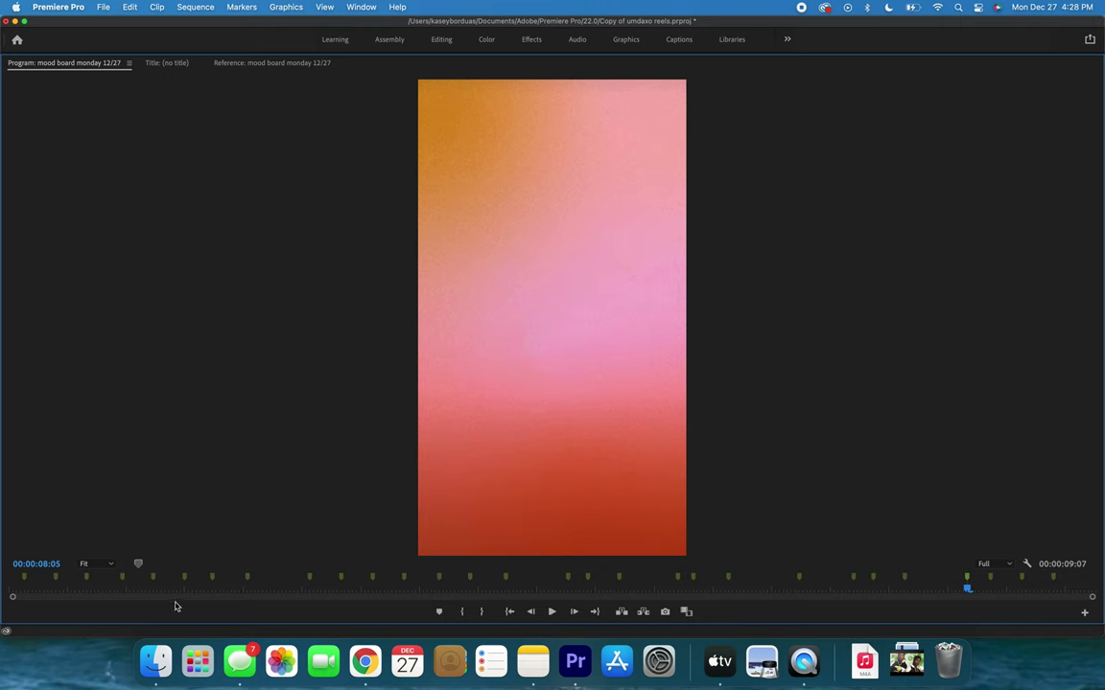
{"action": "left_click_drag", "start_coordinate": [27, 584], "coordinate": [140, 597]}
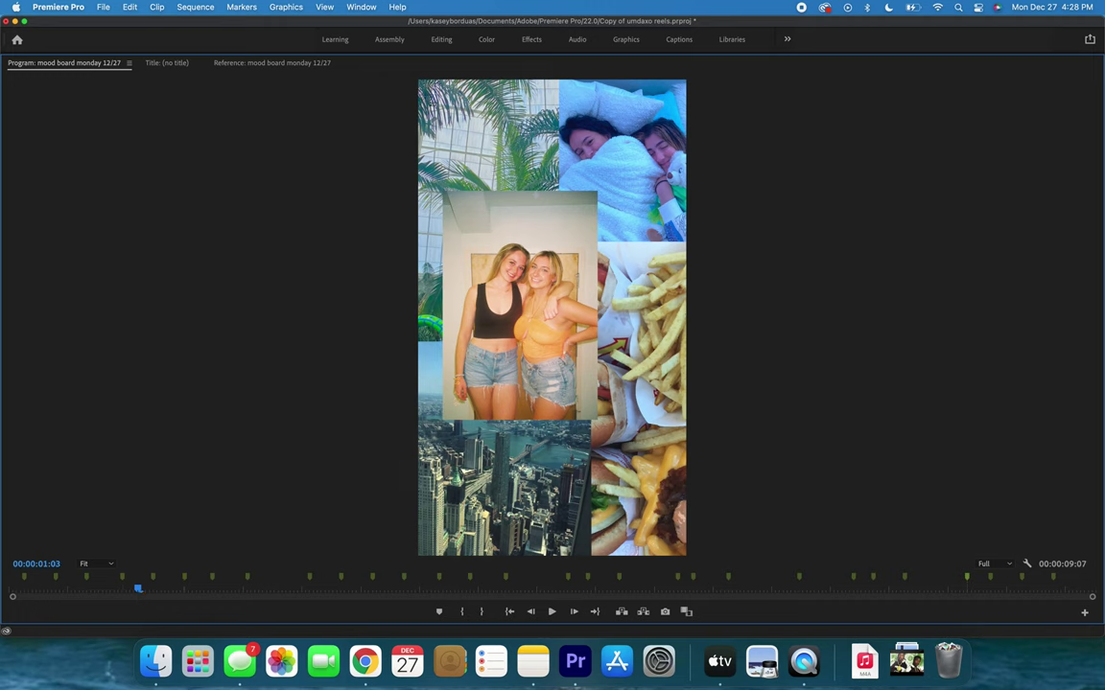
{"action": "left_click_drag", "start_coordinate": [420, 82], "coordinate": [694, 560]}
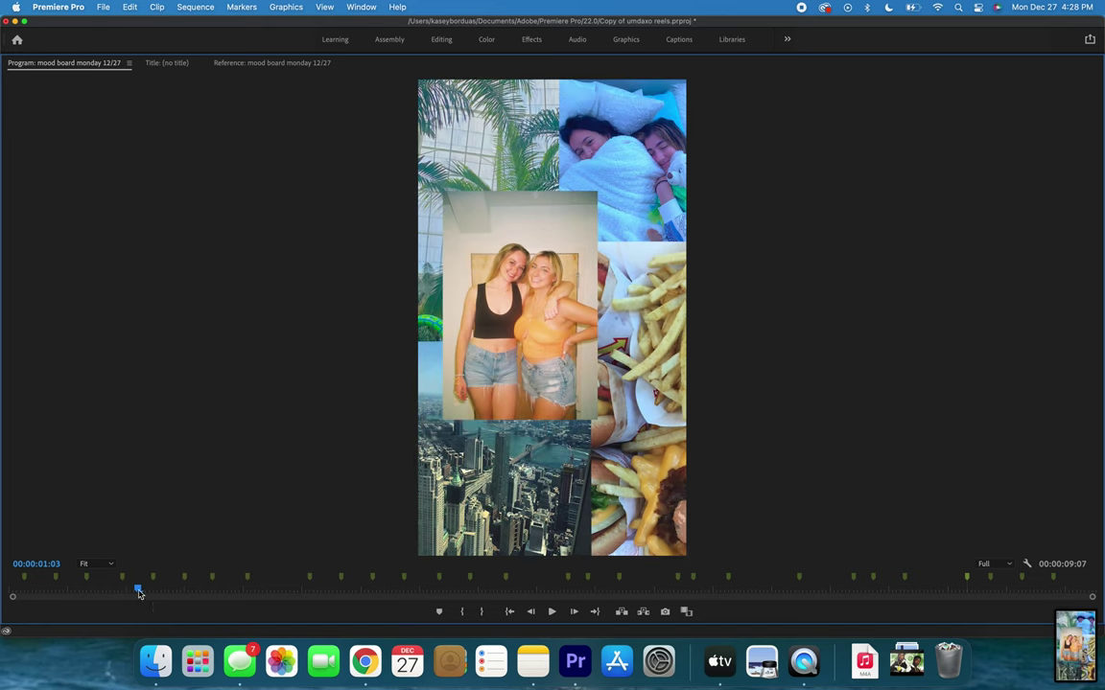
Take a screenshot of the reel frame at 00:00:03:00, advance to about 00:00:04:17 and restore the panel layout.
{"action": "left_click_drag", "start_coordinate": [139, 593], "coordinate": [361, 616]}
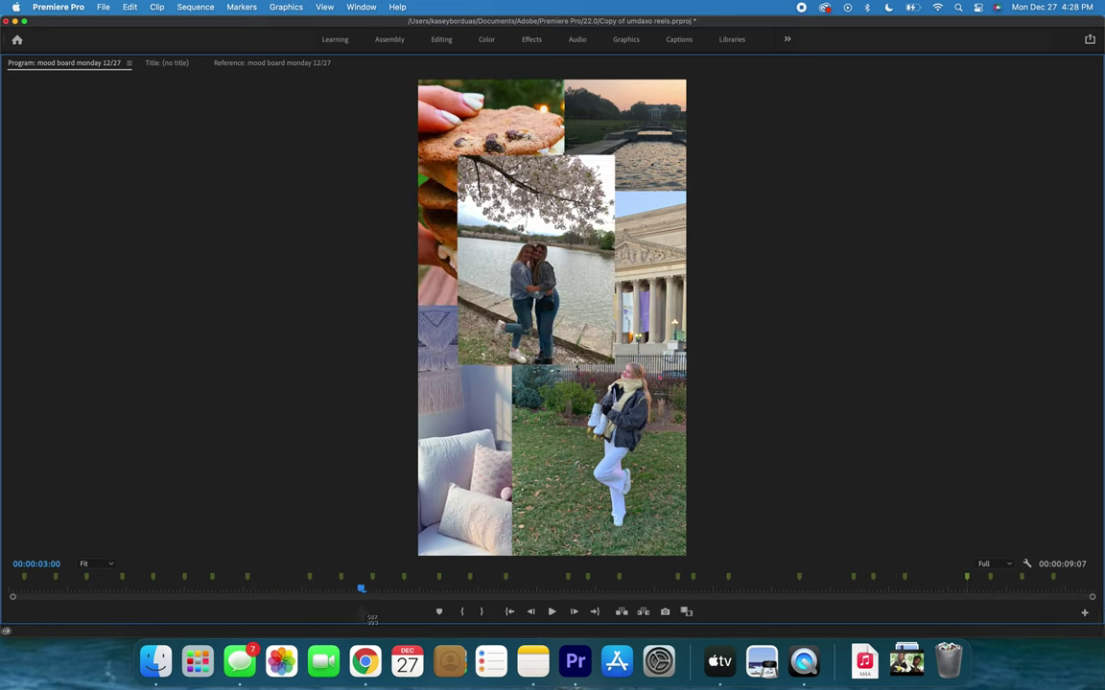
{"action": "left_click_drag", "start_coordinate": [419, 82], "coordinate": [685, 560]}
{"action": "left_click_drag", "start_coordinate": [369, 593], "coordinate": [544, 611]}
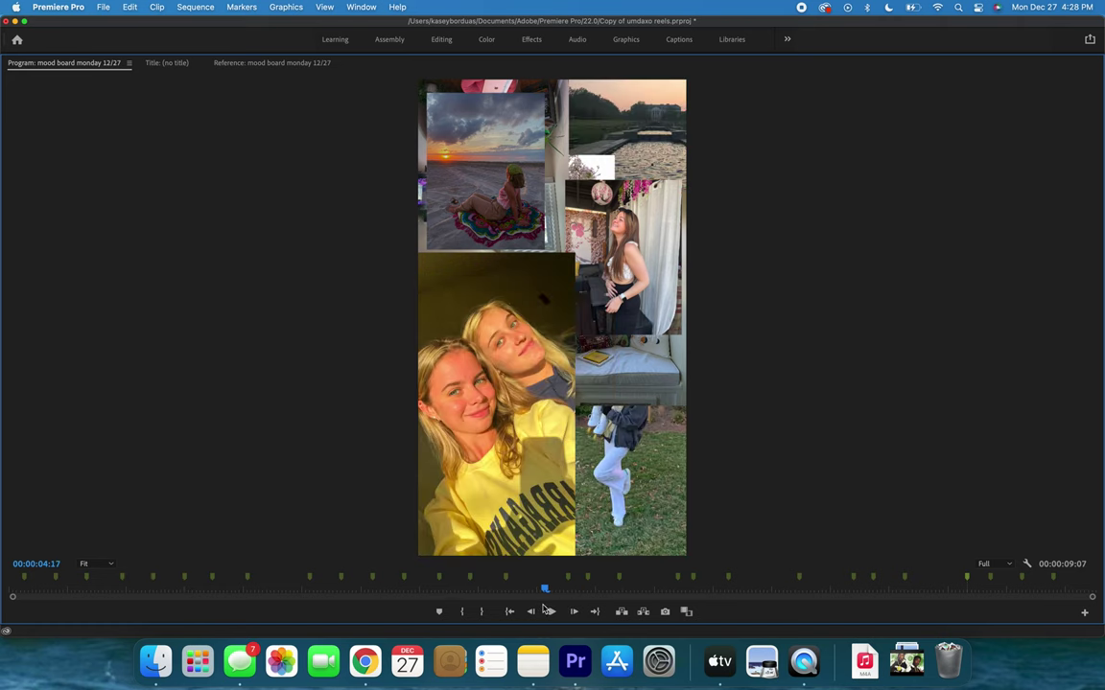
{"action": "key", "text": "grave"}
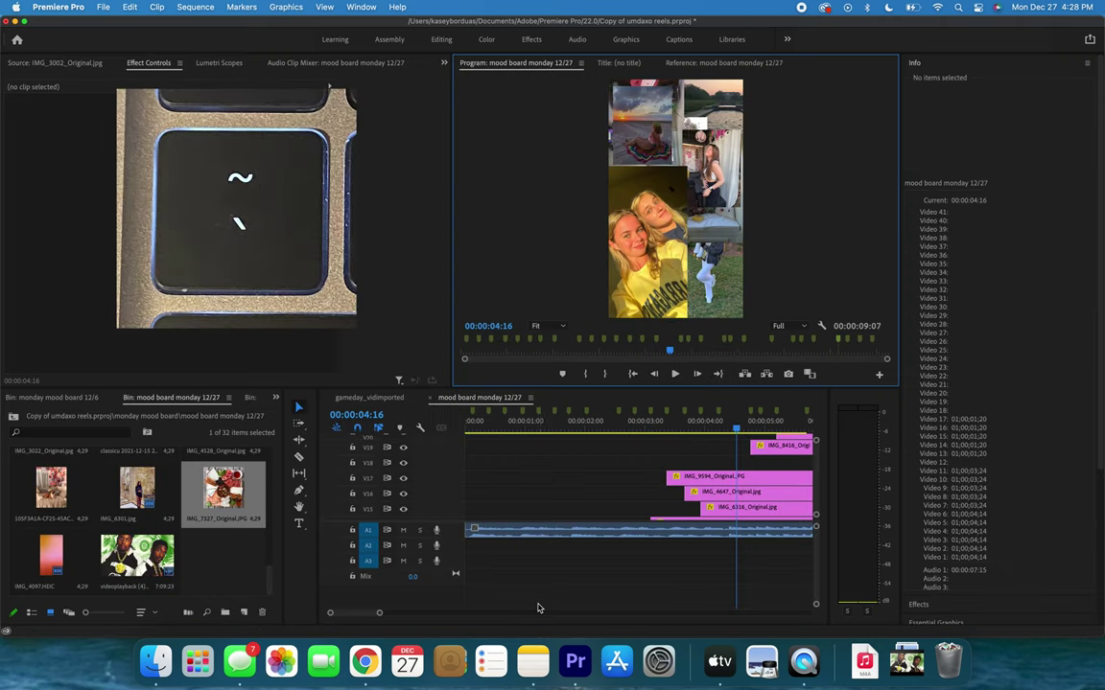
Examine the third and fourth image groups' clips in the timeline around 00:00:04:16.
{"action": "scroll", "coordinate": [638, 551], "scroll_direction": "right", "scroll_amount": 3}
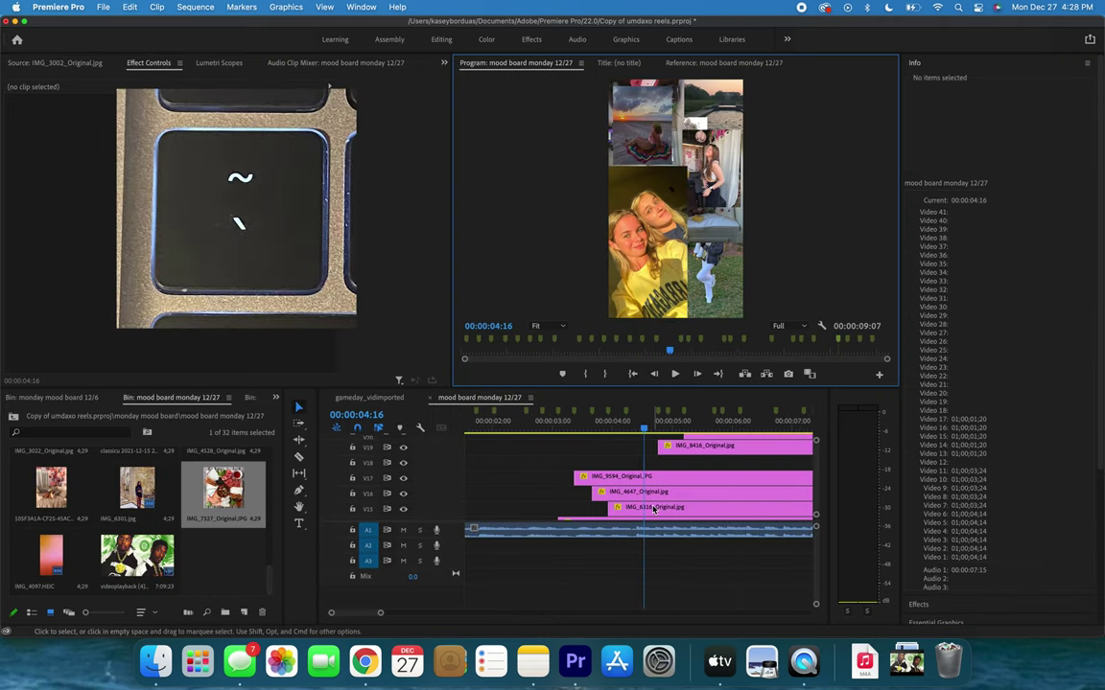
{"action": "scroll", "coordinate": [654, 509], "scroll_direction": "up", "scroll_amount": 5}
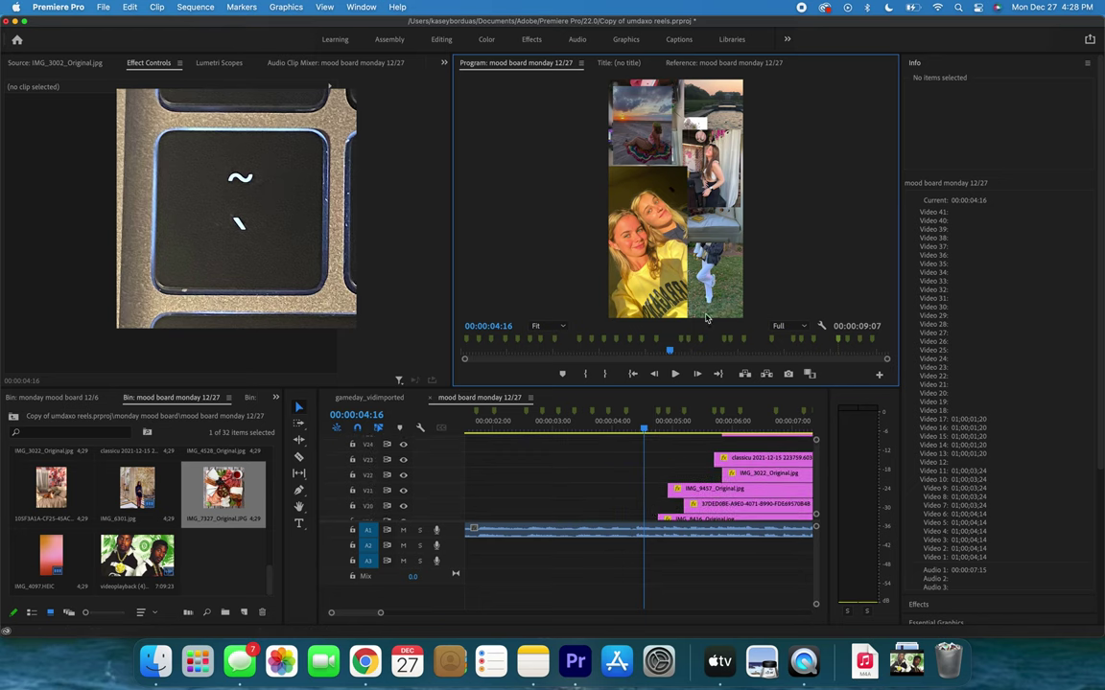
{"action": "scroll", "coordinate": [645, 476], "scroll_direction": "up", "scroll_amount": 5}
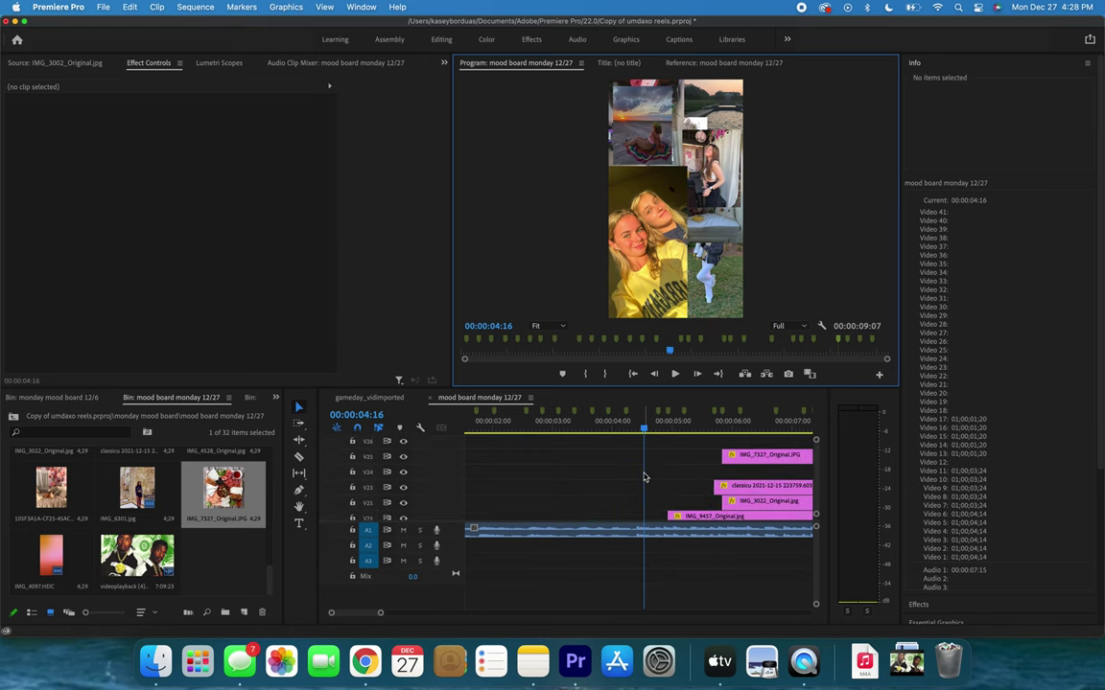
{"action": "scroll", "coordinate": [644, 477], "scroll_direction": "left", "scroll_amount": 2}
{"action": "scroll", "coordinate": [641, 473], "scroll_direction": "down", "scroll_amount": 5}
{"action": "scroll", "coordinate": [628, 465], "scroll_direction": "right", "scroll_amount": 2}
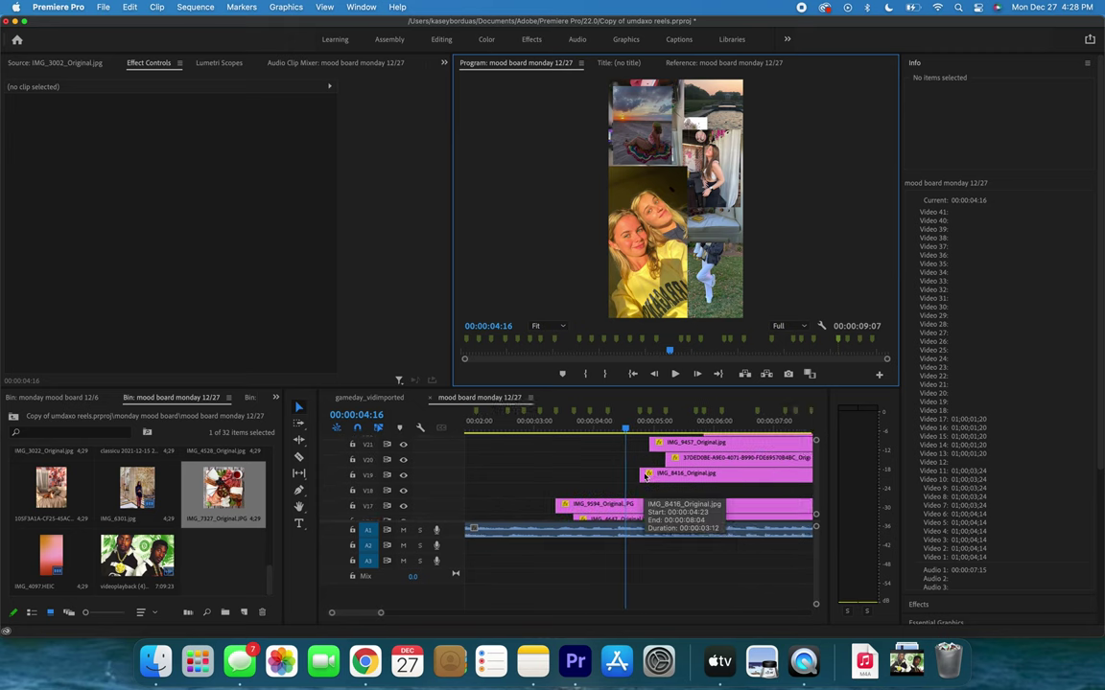
{"action": "key", "text": "space"}
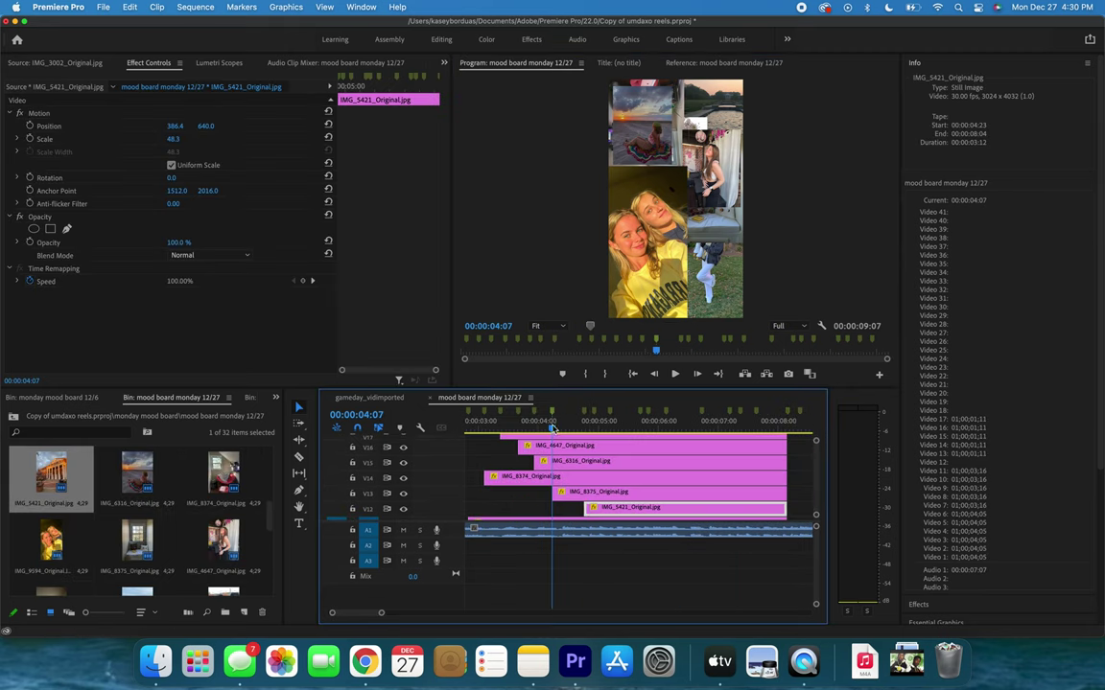
Go to 00:00:04:23, select the bedroom image in the frame and locate its clip among the fourth group in the timeline.
{"action": "left_click", "coordinate": [585, 414]}
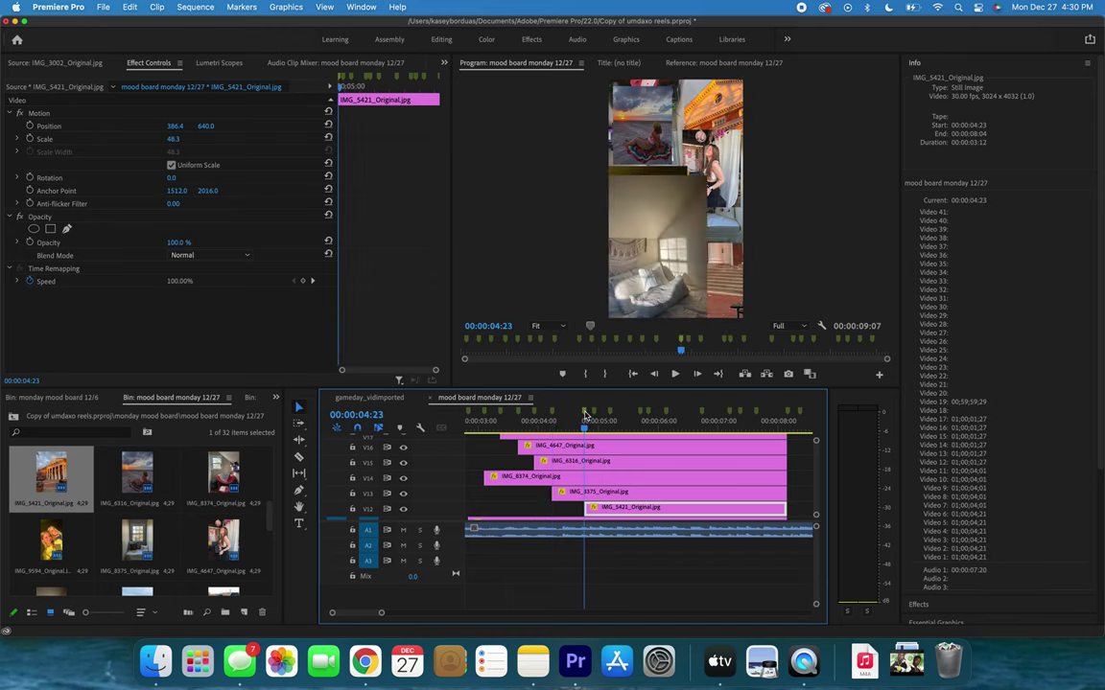
{"action": "left_click", "coordinate": [655, 312]}
{"action": "left_click", "coordinate": [655, 313]}
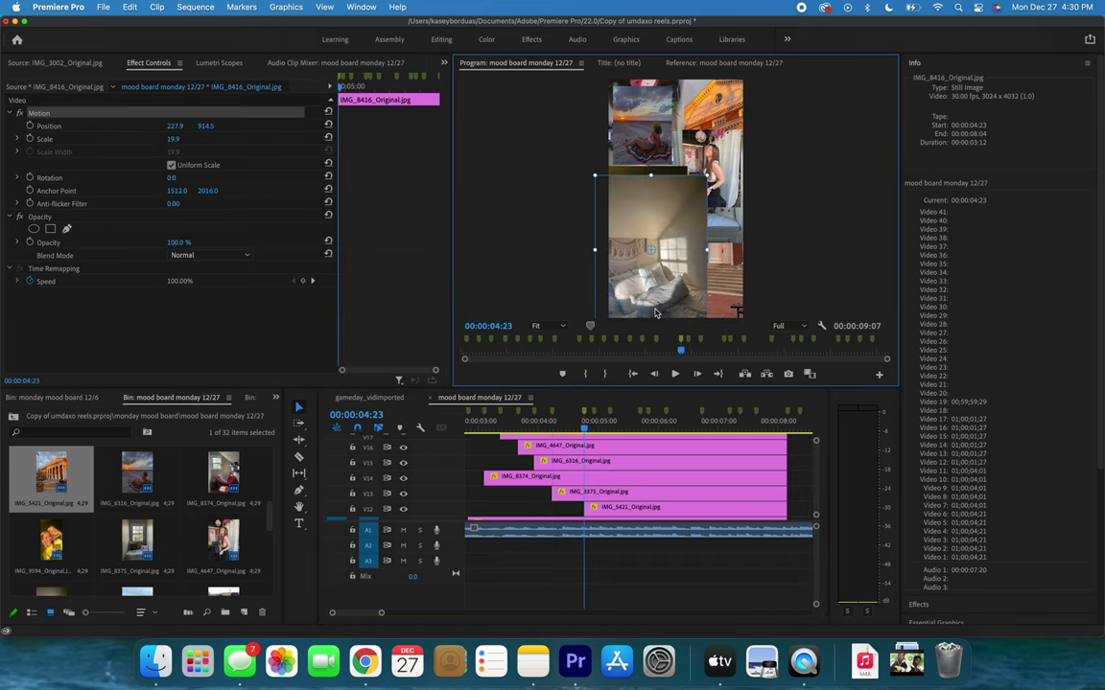
{"action": "scroll", "coordinate": [617, 461], "scroll_direction": "up", "scroll_amount": 3}
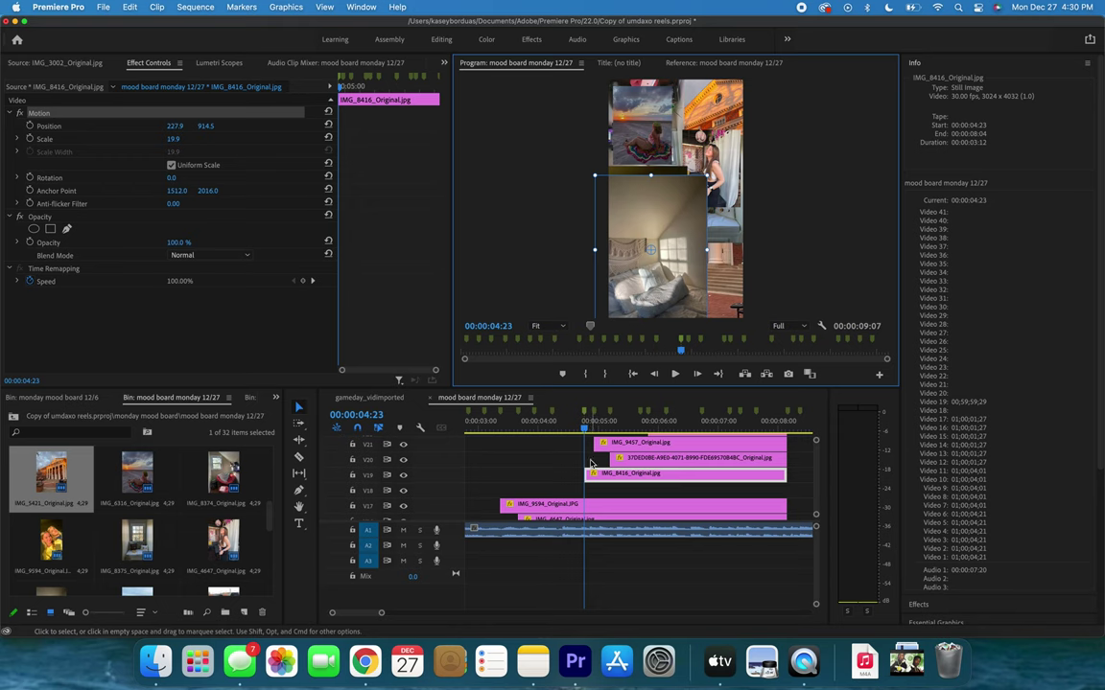
{"action": "scroll", "coordinate": [592, 464], "scroll_direction": "down", "scroll_amount": 3}
{"action": "scroll", "coordinate": [592, 464], "scroll_direction": "down", "scroll_amount": 3}
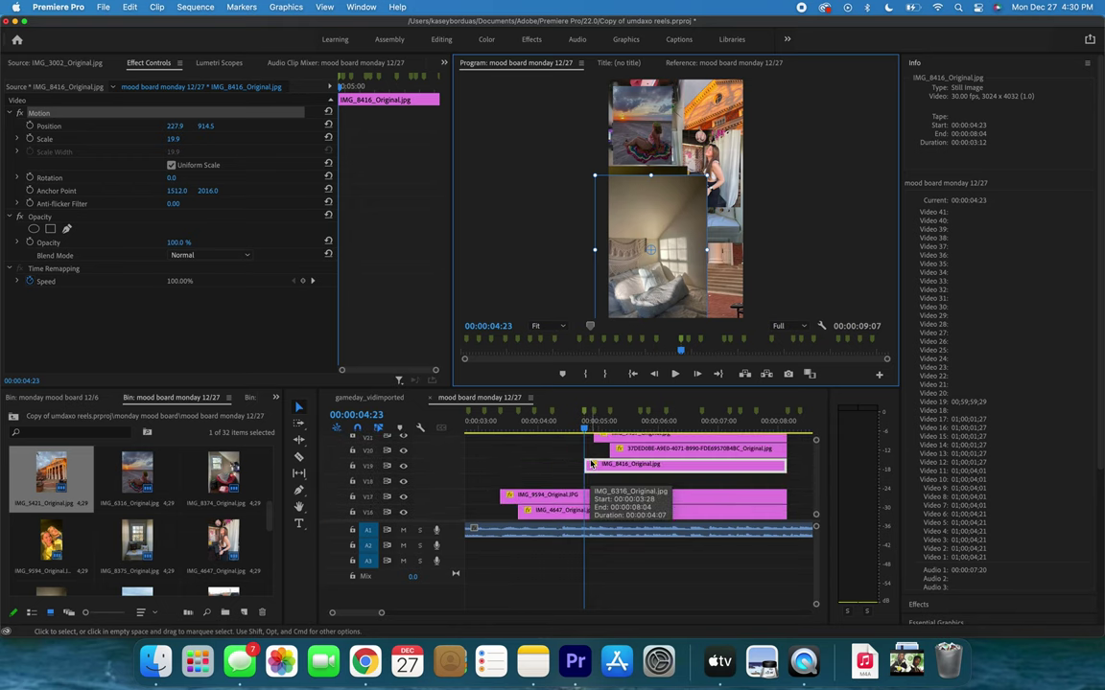
{"action": "scroll", "coordinate": [592, 479], "scroll_direction": "up", "scroll_amount": 4}
{"action": "scroll", "coordinate": [593, 486], "scroll_direction": "up", "scroll_amount": 5}
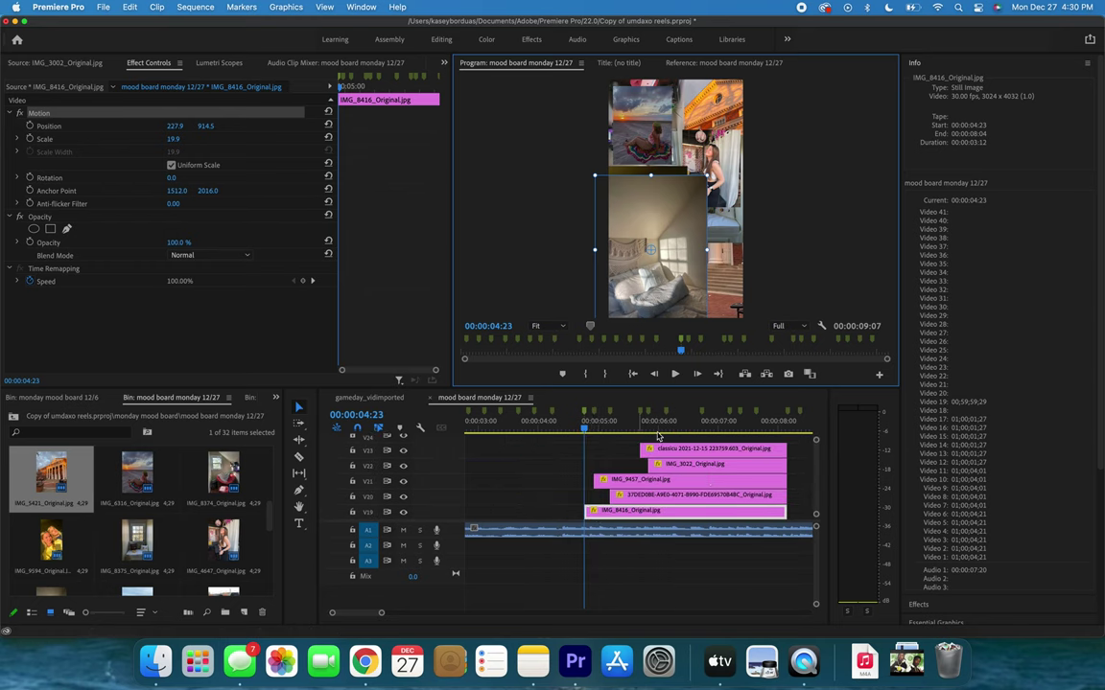
Trim the starts of the fourth image group's clips, from IMG_8416 to IMG_3022, to successive beat markers, with the 37DED0BE image starting at 00:00:05:21.
{"action": "scroll", "coordinate": [597, 495], "scroll_direction": "down", "scroll_amount": 1}
{"action": "scroll", "coordinate": [598, 497], "scroll_direction": "right", "scroll_amount": 2}
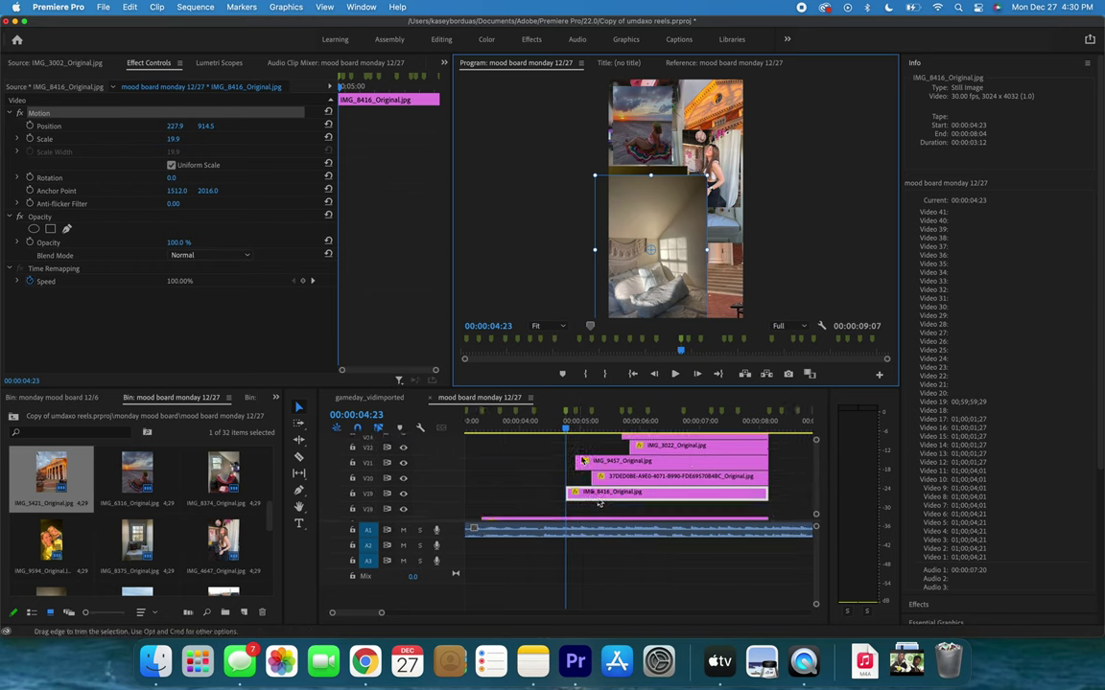
{"action": "left_click_drag", "start_coordinate": [573, 493], "coordinate": [594, 477]}
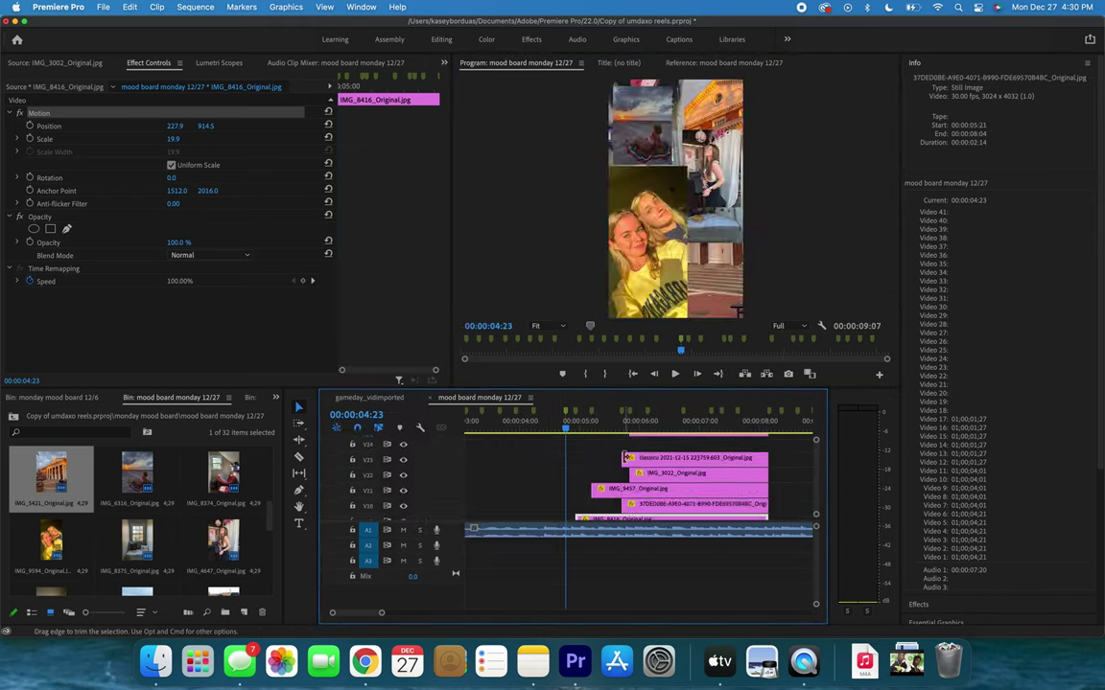
{"action": "left_click_drag", "start_coordinate": [661, 482], "coordinate": [682, 484]}
{"action": "scroll", "coordinate": [716, 488], "scroll_direction": "right", "scroll_amount": 3}
{"action": "scroll", "coordinate": [716, 488], "scroll_direction": "up", "scroll_amount": 1}
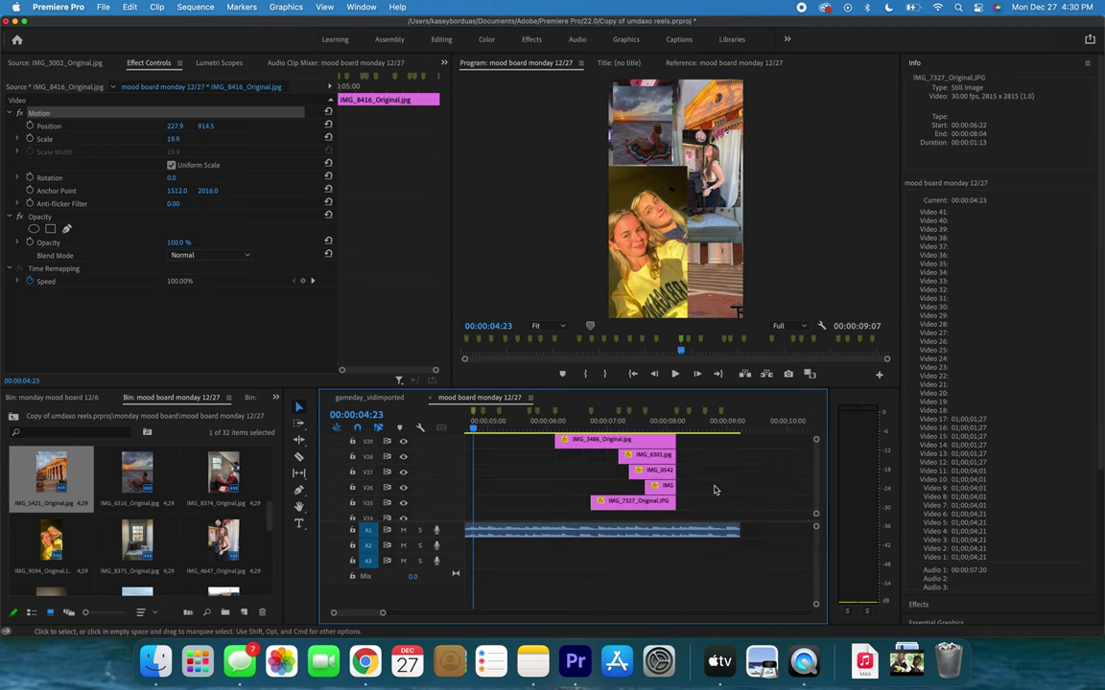
Trim the fifth group's IMG_3486 to start at the beat marker after 00:00:06:04, and IMG_7327 to start at 00:00:07:11.
{"action": "scroll", "coordinate": [598, 473], "scroll_direction": "up", "scroll_amount": 1}
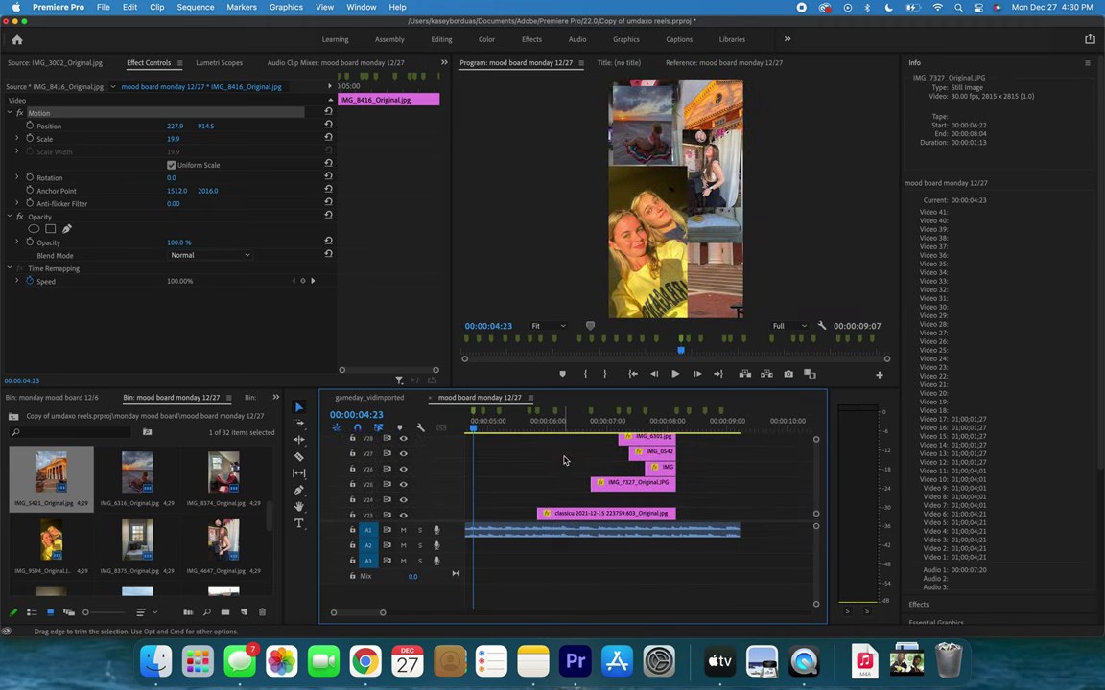
{"action": "scroll", "coordinate": [561, 449], "scroll_direction": "down", "scroll_amount": 1}
{"action": "left_click", "coordinate": [555, 429]}
{"action": "scroll", "coordinate": [559, 444], "scroll_direction": "down", "scroll_amount": 1}
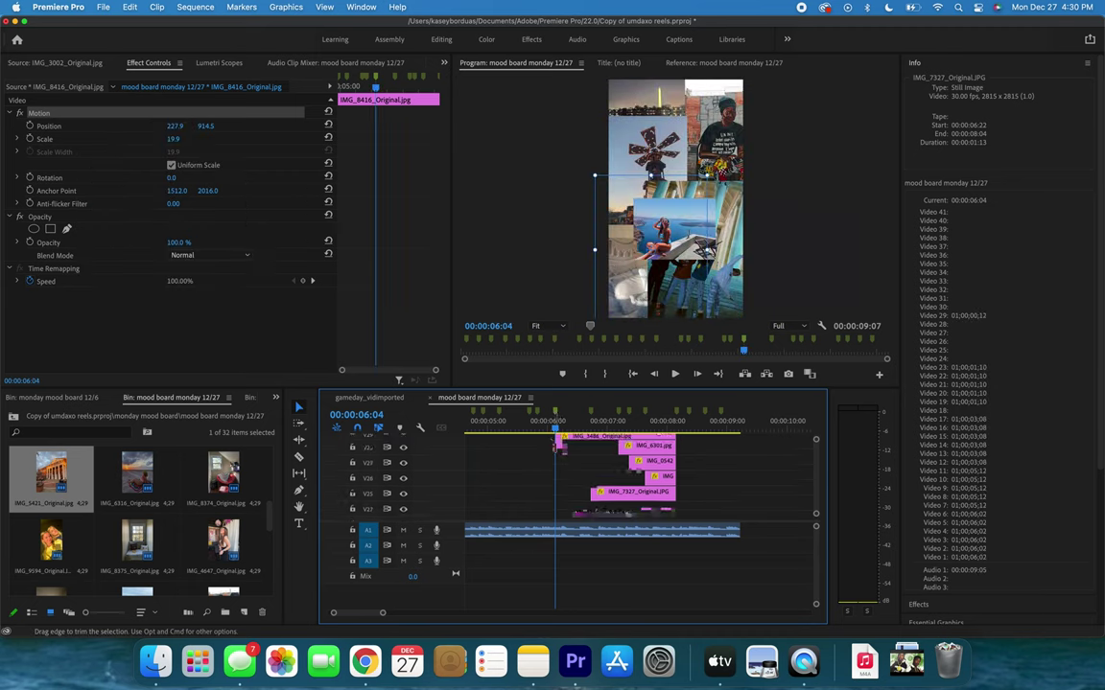
{"action": "scroll", "coordinate": [594, 447], "scroll_direction": "up", "scroll_amount": 2}
{"action": "left_click_drag", "start_coordinate": [557, 439], "coordinate": [635, 491]}
{"action": "scroll", "coordinate": [610, 480], "scroll_direction": "down", "scroll_amount": 2}
{"action": "scroll", "coordinate": [633, 489], "scroll_direction": "up", "scroll_amount": 2}
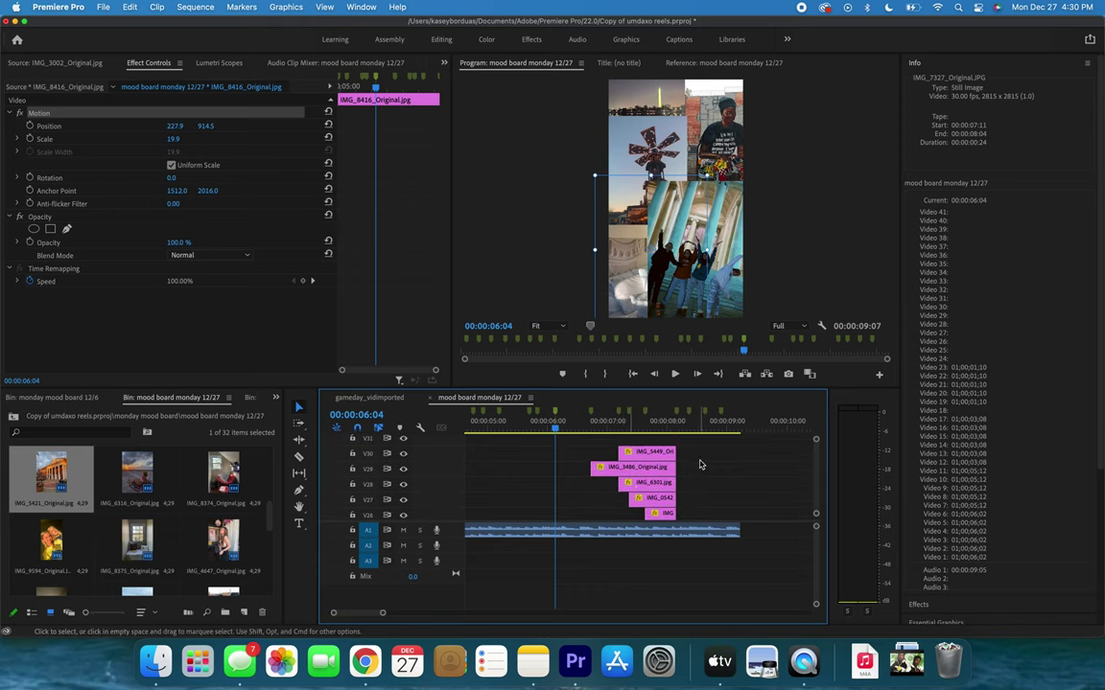
Extend the five clips from IMG_5449 to IMG_4528 to end at 00:00:08:18, and trim IMG_6301 to start at 00:00:07:11.
{"action": "left_click_drag", "start_coordinate": [697, 461], "coordinate": [702, 495]}
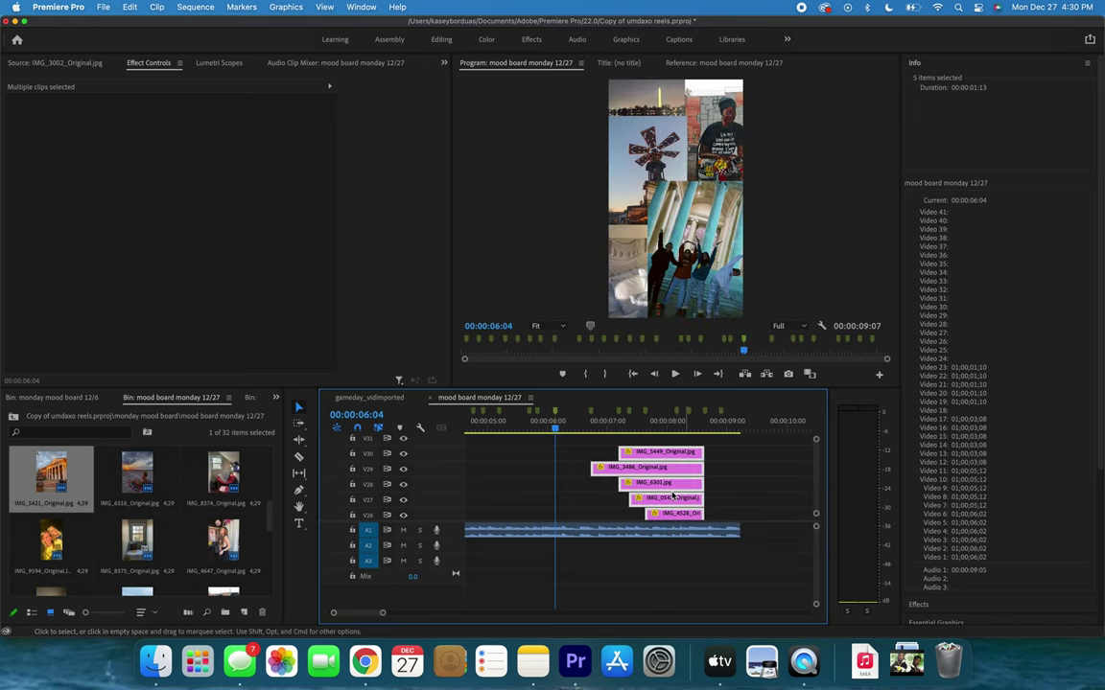
{"action": "left_click", "coordinate": [608, 451]}
{"action": "left_click", "coordinate": [619, 412]}
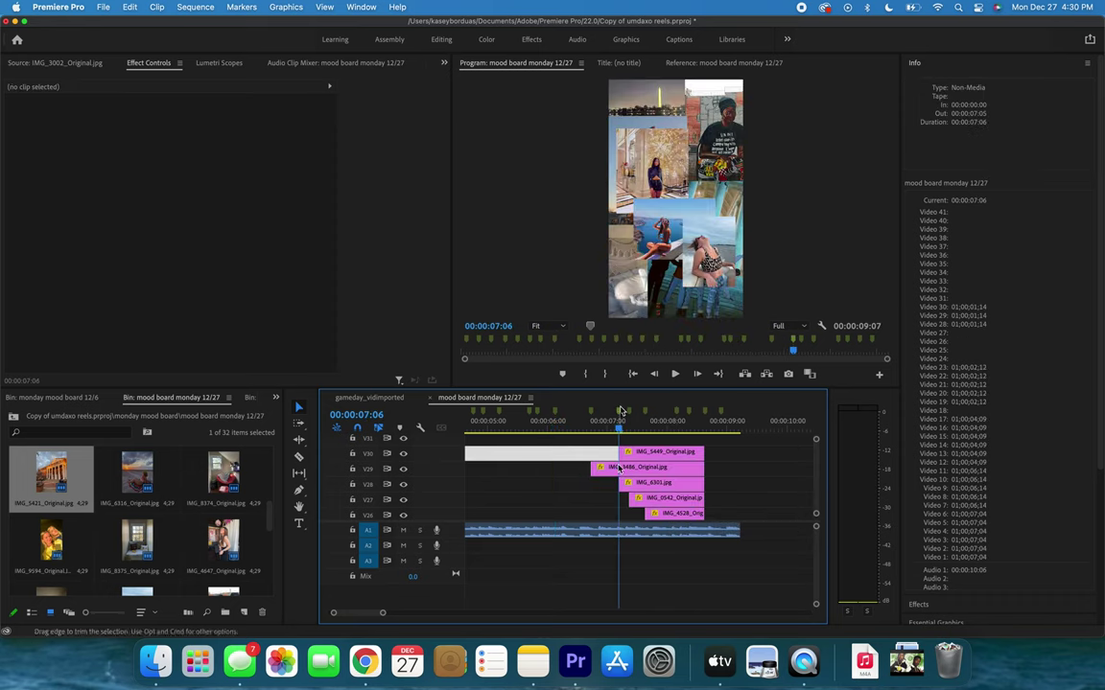
{"action": "left_click_drag", "start_coordinate": [623, 485], "coordinate": [630, 485]}
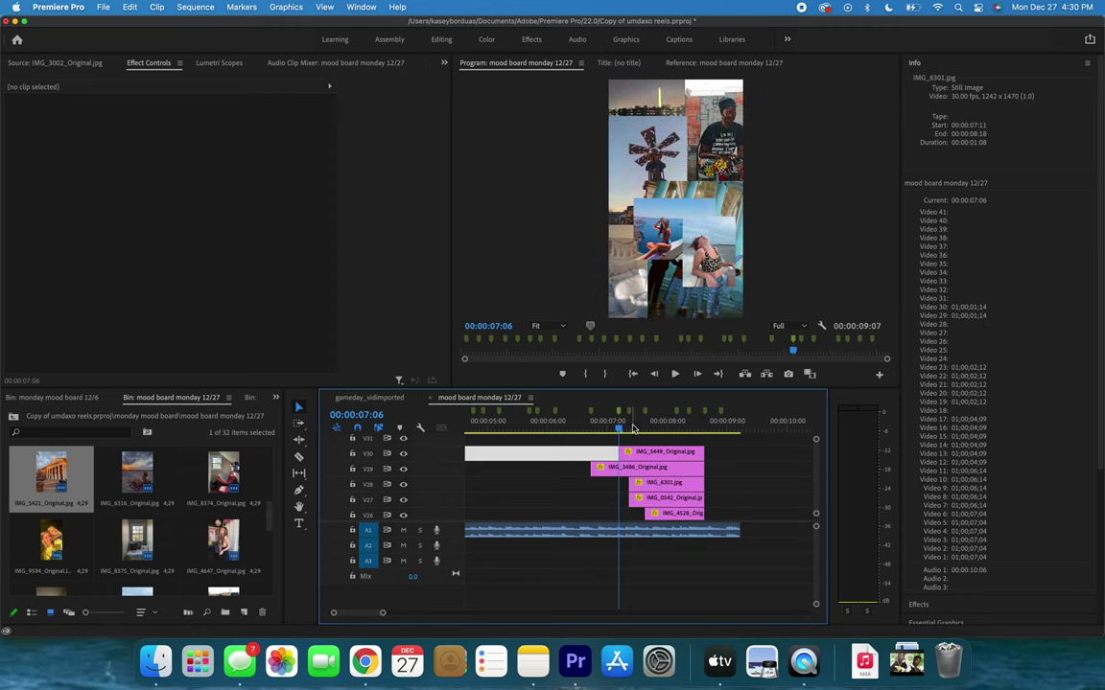
{"action": "left_click", "coordinate": [629, 414]}
{"action": "scroll", "coordinate": [631, 479], "scroll_direction": "down", "scroll_amount": 3}
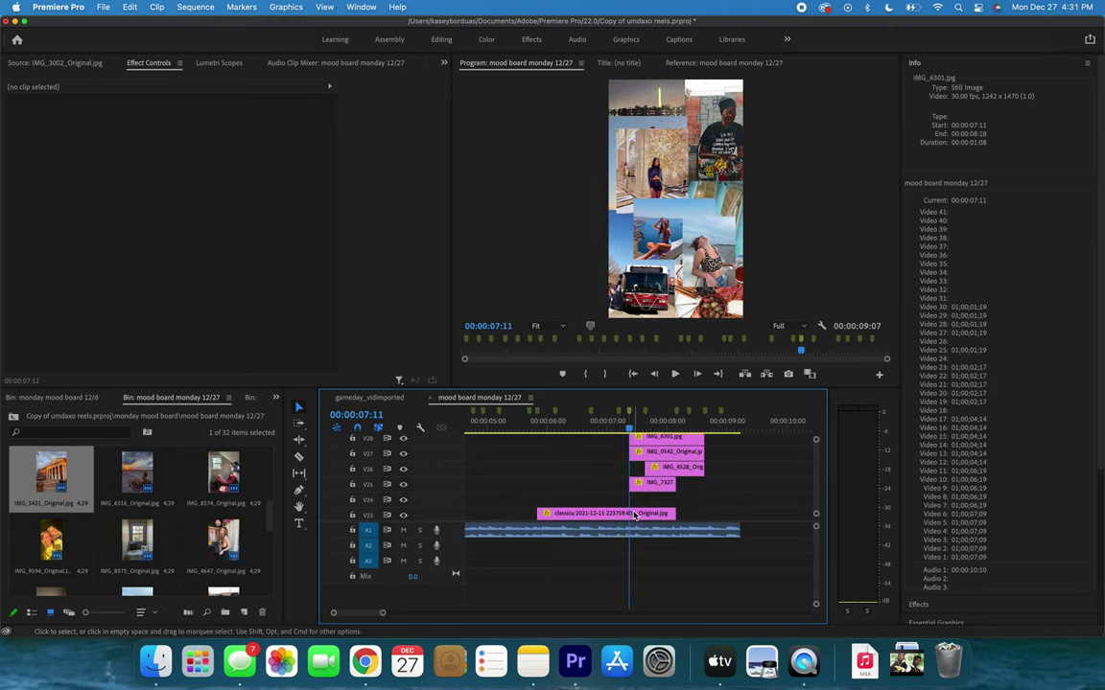
Trim IMG_0542, IMG_7327 and IMG_4528 to start at later beat markers, and extend the fifth group's clips to end at the final marker.
{"action": "left_click_drag", "start_coordinate": [630, 470], "coordinate": [655, 506]}
{"action": "left_click_drag", "start_coordinate": [634, 505], "coordinate": [704, 504]}
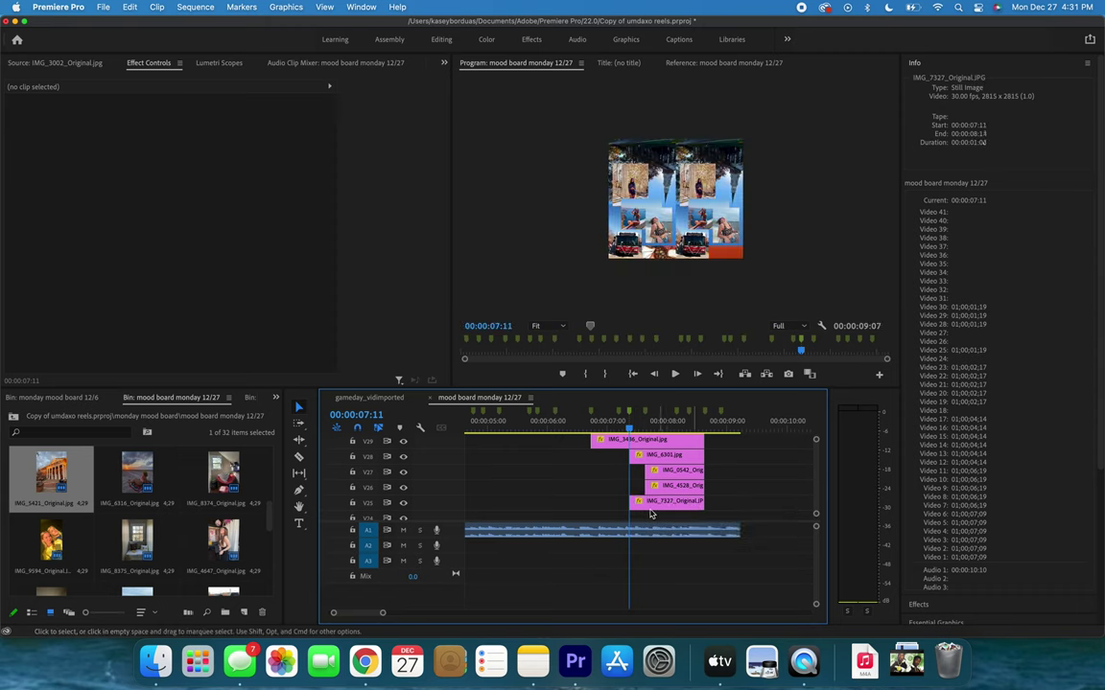
{"action": "left_click_drag", "start_coordinate": [632, 504], "coordinate": [717, 481]}
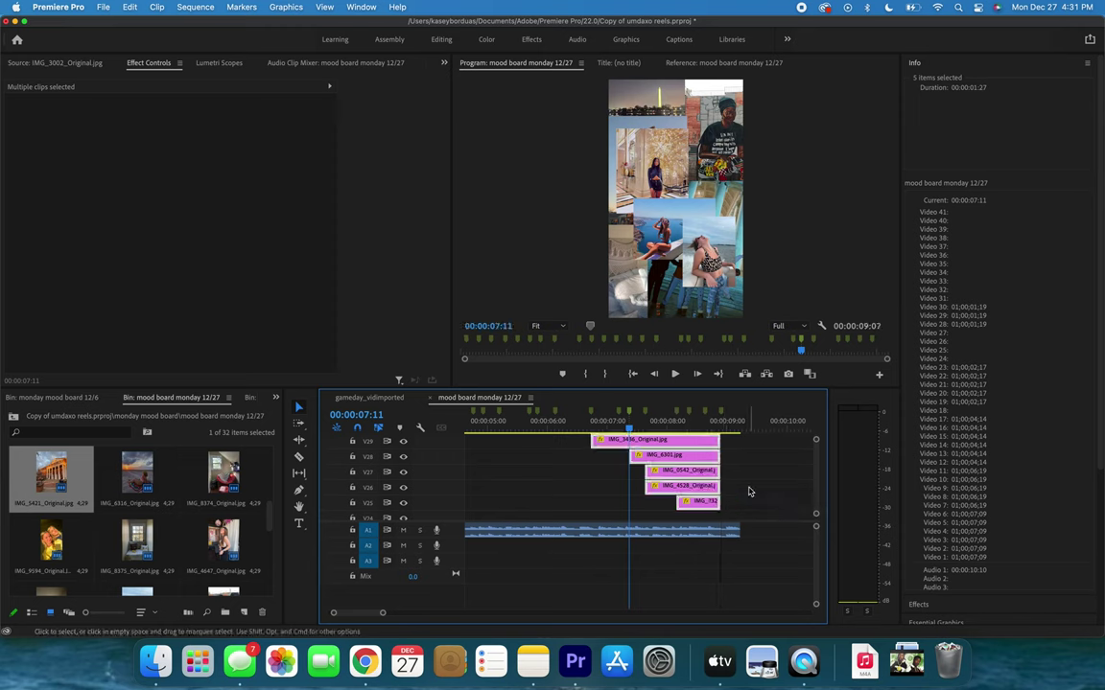
{"action": "left_click", "coordinate": [750, 488]}
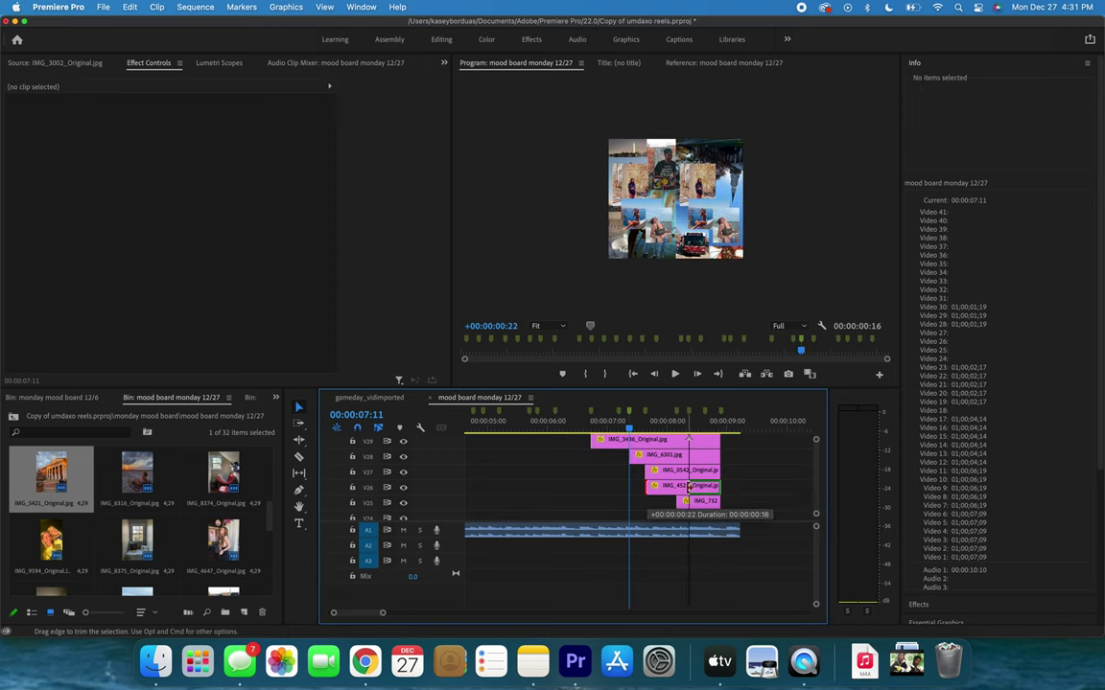
{"action": "scroll", "coordinate": [701, 491], "scroll_direction": "up", "scroll_amount": 3}
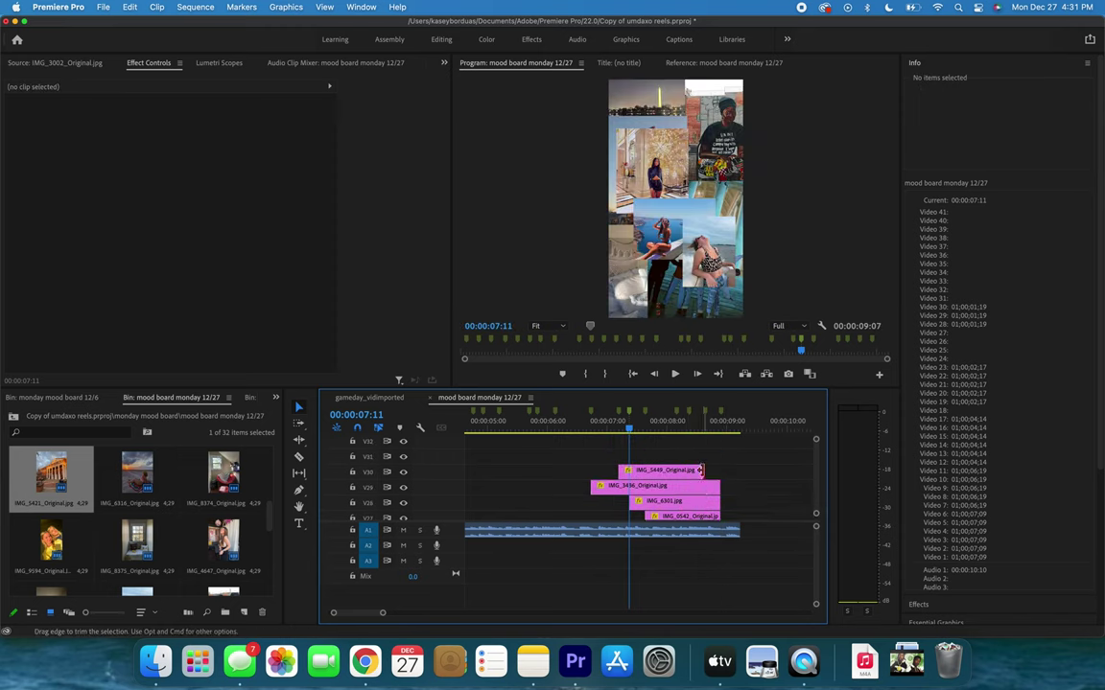
{"action": "left_click_drag", "start_coordinate": [701, 471], "coordinate": [719, 471]}
Shorten all of the fifth image group's clips, from IMG_5449 down to IMG_7327, to end at 00:00:08:19.
{"action": "left_click", "coordinate": [690, 419]}
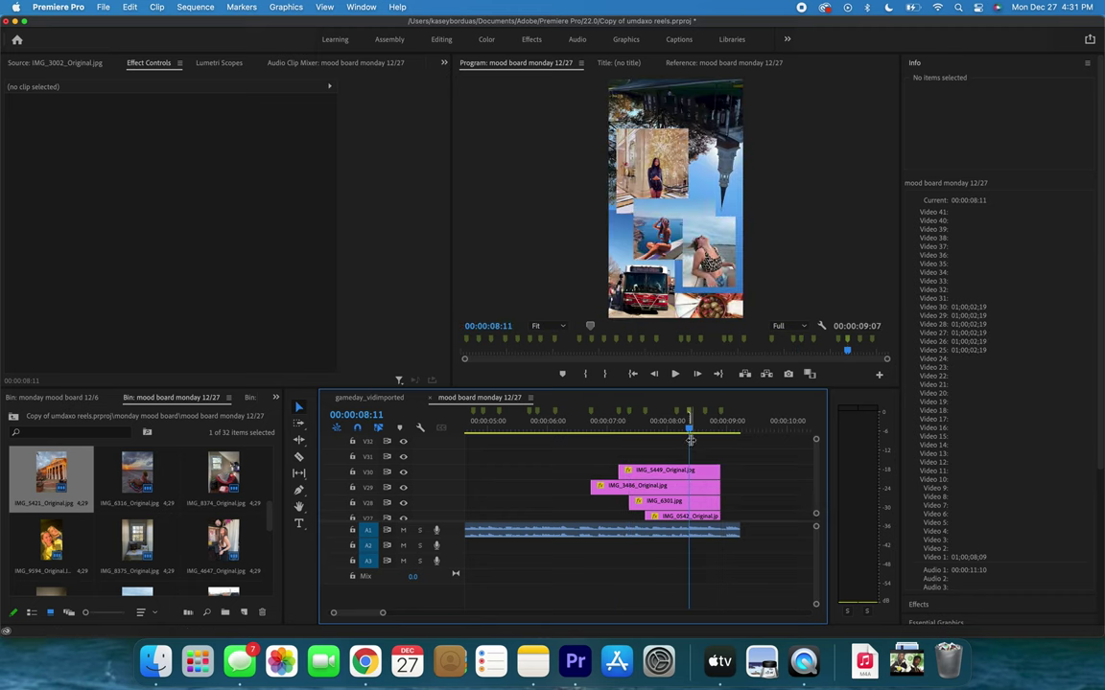
{"action": "scroll", "coordinate": [690, 439], "scroll_direction": "down", "scroll_amount": 5}
{"action": "scroll", "coordinate": [690, 444], "scroll_direction": "up", "scroll_amount": 3}
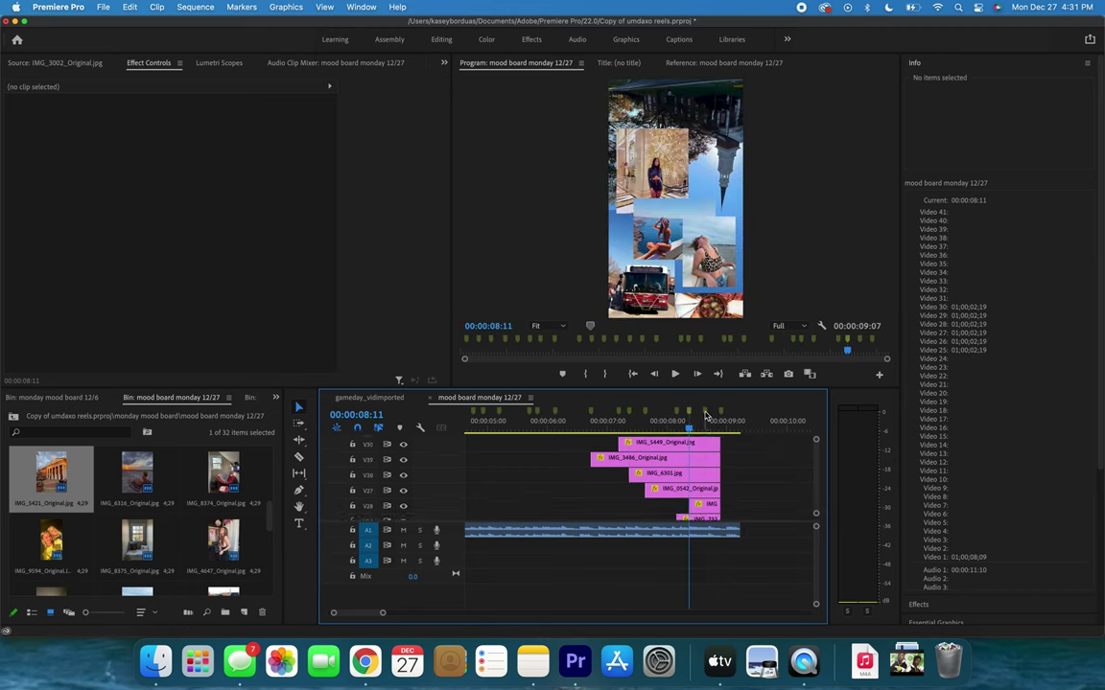
{"action": "left_click", "coordinate": [705, 419]}
{"action": "scroll", "coordinate": [740, 457], "scroll_direction": "up", "scroll_amount": 2}
{"action": "scroll", "coordinate": [723, 472], "scroll_direction": "down", "scroll_amount": 1}
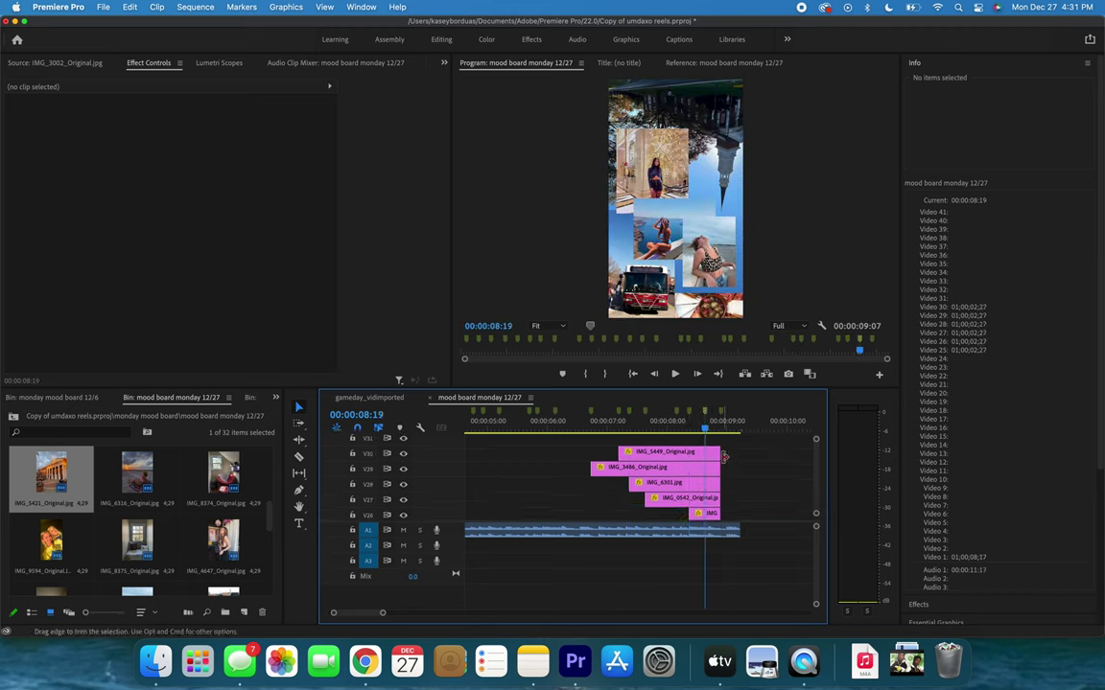
{"action": "left_click_drag", "start_coordinate": [733, 456], "coordinate": [709, 500]}
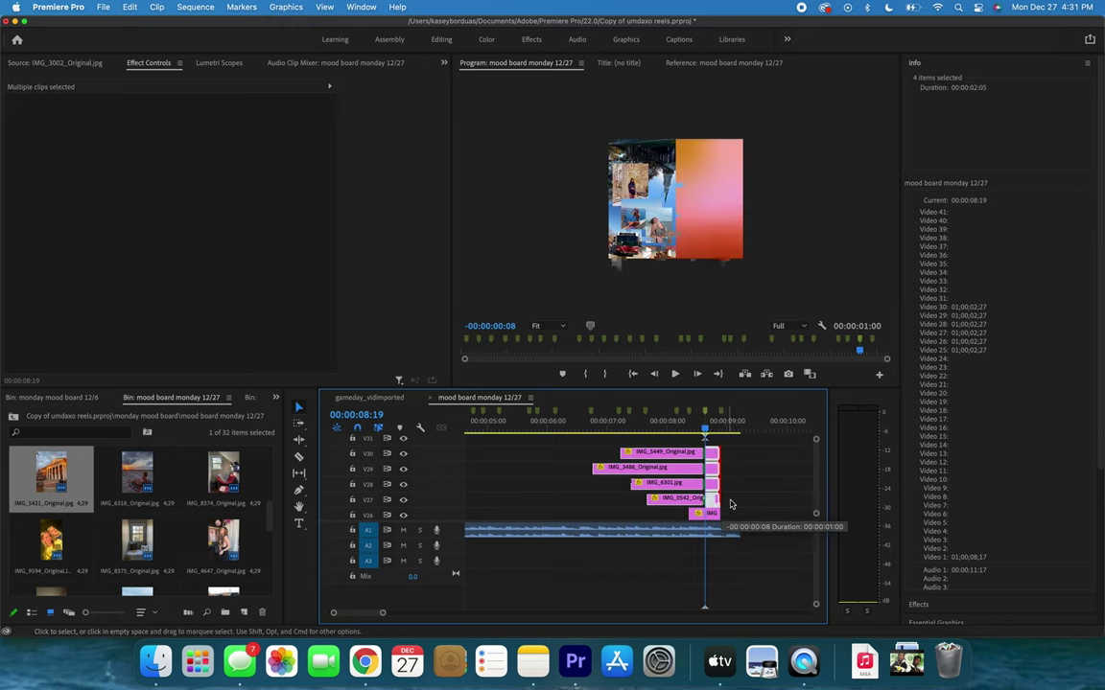
{"action": "left_click", "coordinate": [734, 503]}
{"action": "scroll", "coordinate": [730, 486], "scroll_direction": "down", "scroll_amount": 2}
{"action": "left_click_drag", "start_coordinate": [733, 480], "coordinate": [704, 498]}
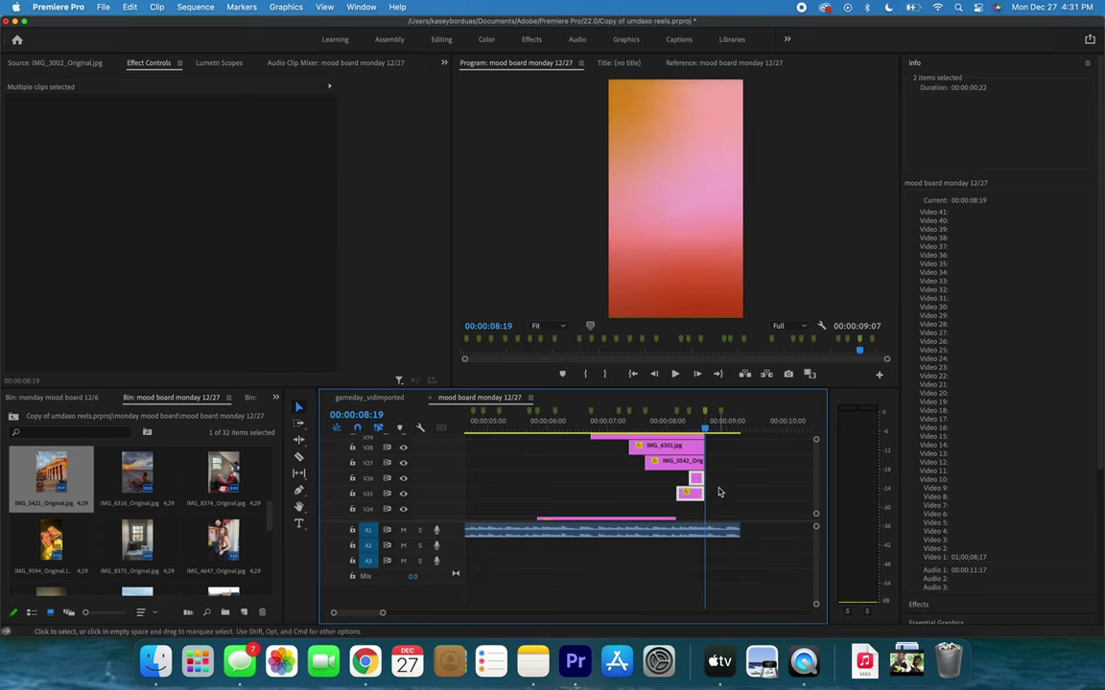
{"action": "left_click", "coordinate": [720, 491]}
Extend the fourth image group's five clips, on tracks V19 to V23, to end at 00:00:08:19.
{"action": "scroll", "coordinate": [720, 492], "scroll_direction": "up", "scroll_amount": 3}
{"action": "scroll", "coordinate": [634, 448], "scroll_direction": "down", "scroll_amount": 5}
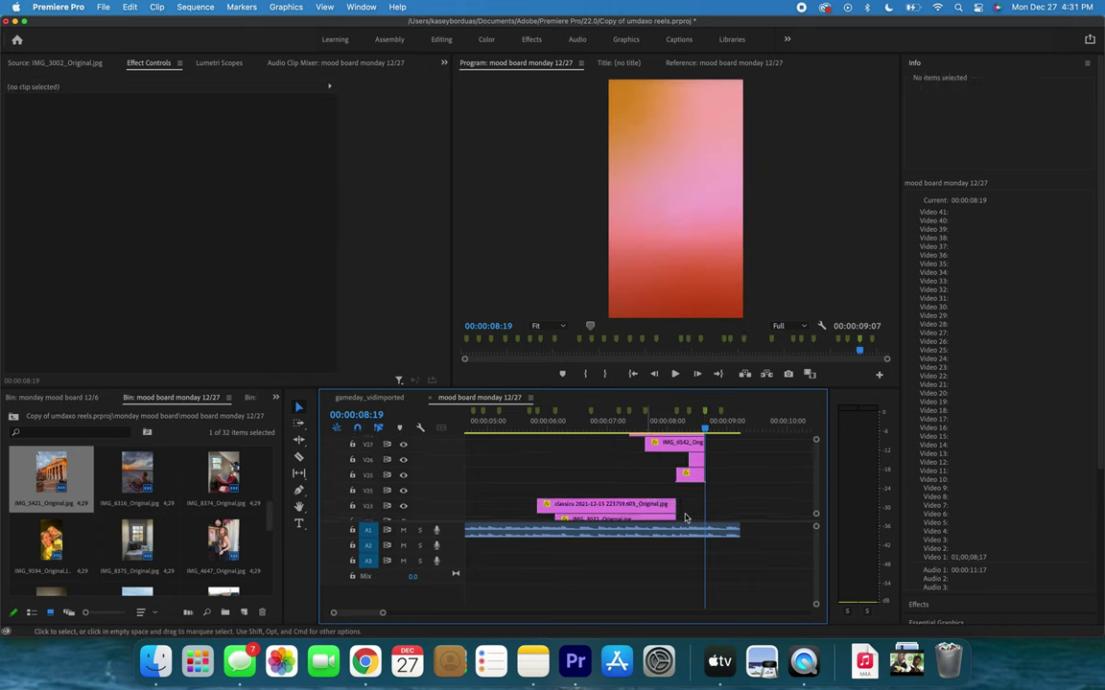
{"action": "left_click_drag", "start_coordinate": [738, 451], "coordinate": [710, 508]}
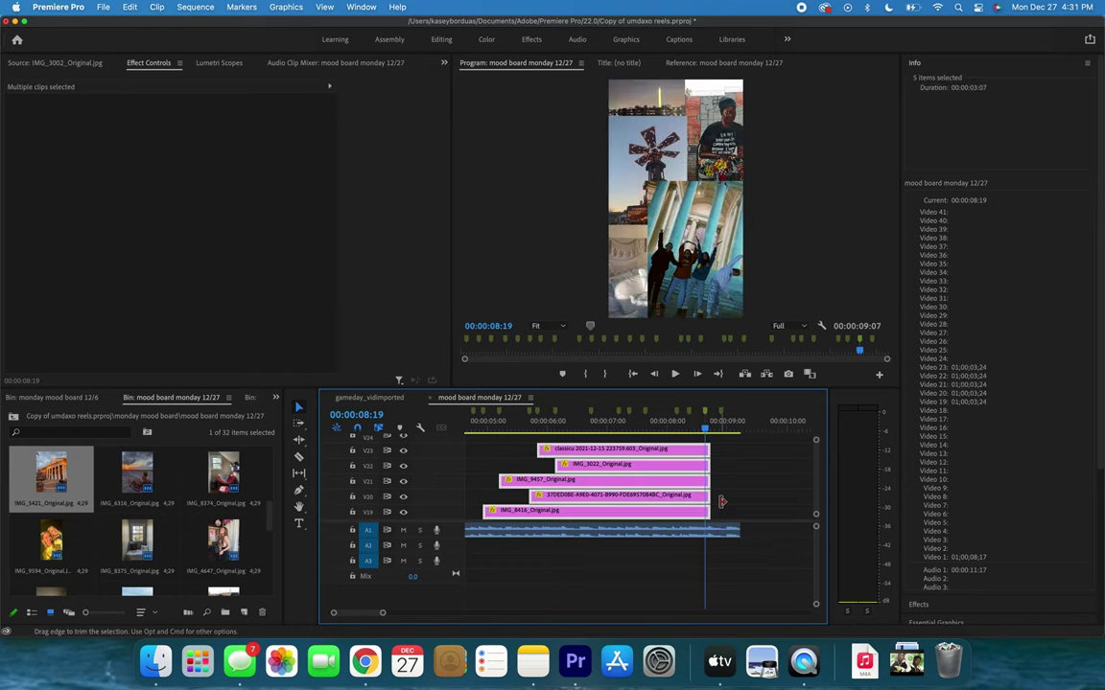
{"action": "scroll", "coordinate": [719, 499], "scroll_direction": "down", "scroll_amount": 5}
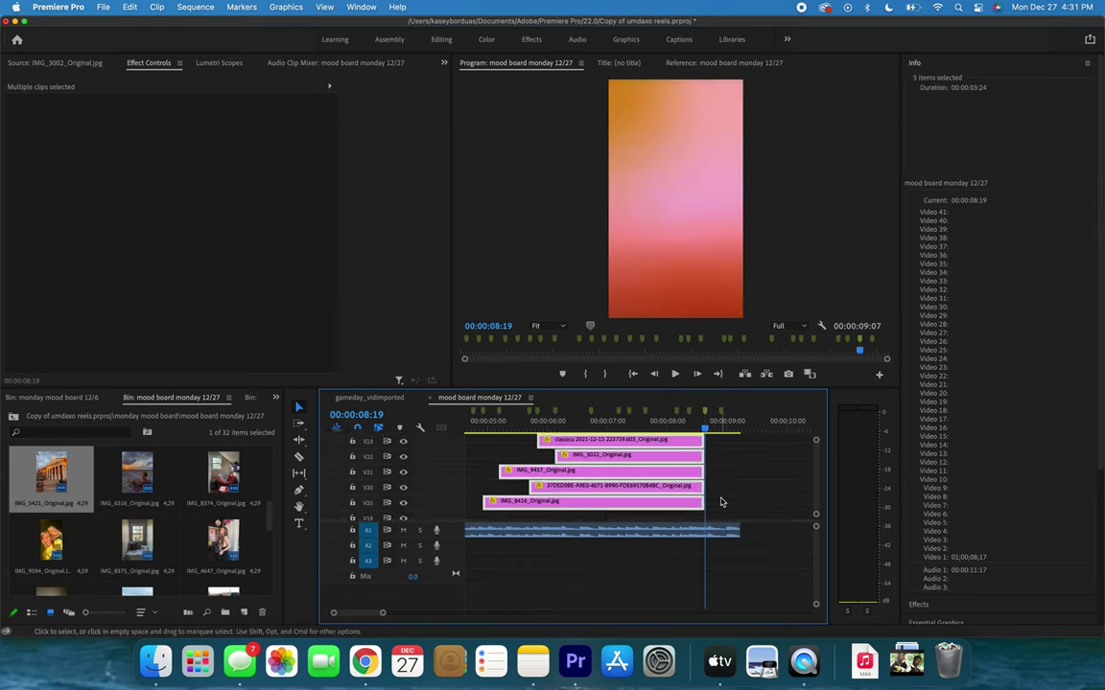
Extend all remaining image clips on the lower tracks, down to IMG_7137 on V2, to end at 00:00:08:19.
{"action": "left_click_drag", "start_coordinate": [725, 469], "coordinate": [696, 514]}
{"action": "scroll", "coordinate": [734, 503], "scroll_direction": "down", "scroll_amount": 3}
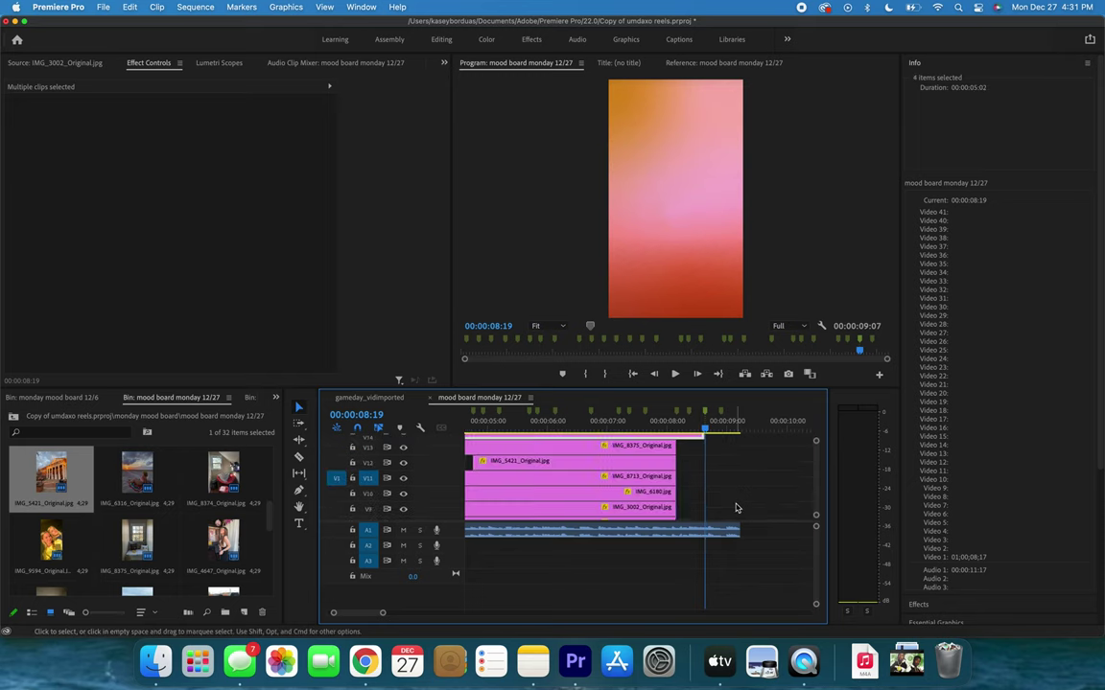
{"action": "left_click_drag", "start_coordinate": [736, 454], "coordinate": [707, 506]}
{"action": "scroll", "coordinate": [736, 489], "scroll_direction": "down", "scroll_amount": 3}
{"action": "scroll", "coordinate": [736, 480], "scroll_direction": "up", "scroll_amount": 1}
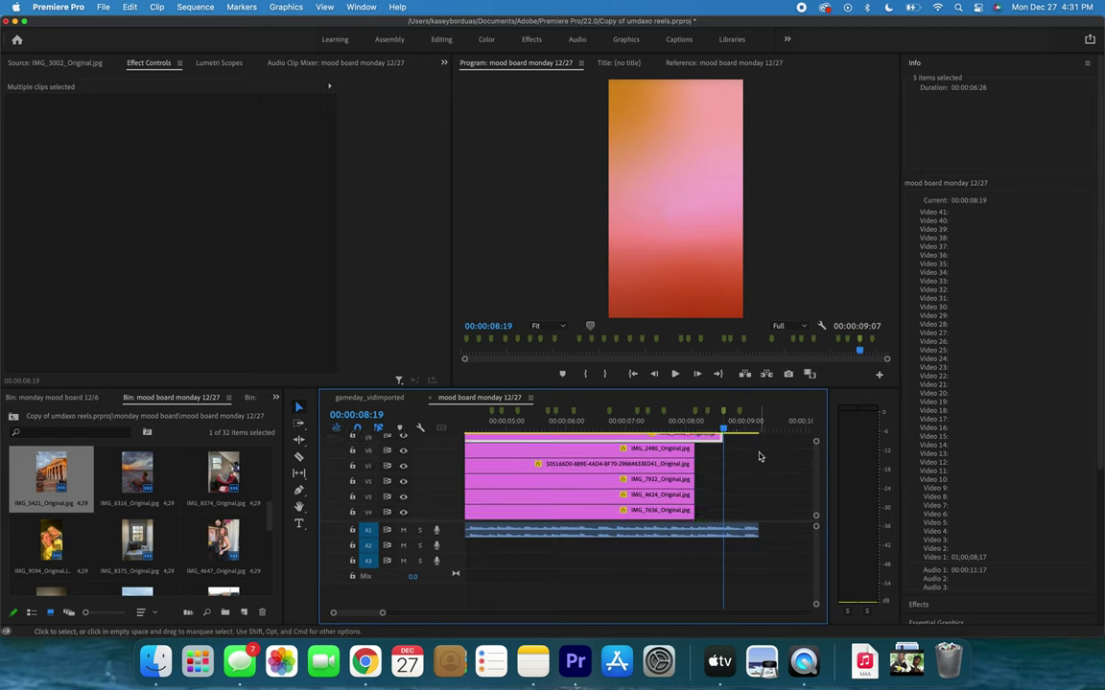
{"action": "left_click_drag", "start_coordinate": [694, 507], "coordinate": [720, 494]}
{"action": "scroll", "coordinate": [739, 503], "scroll_direction": "down", "scroll_amount": 2}
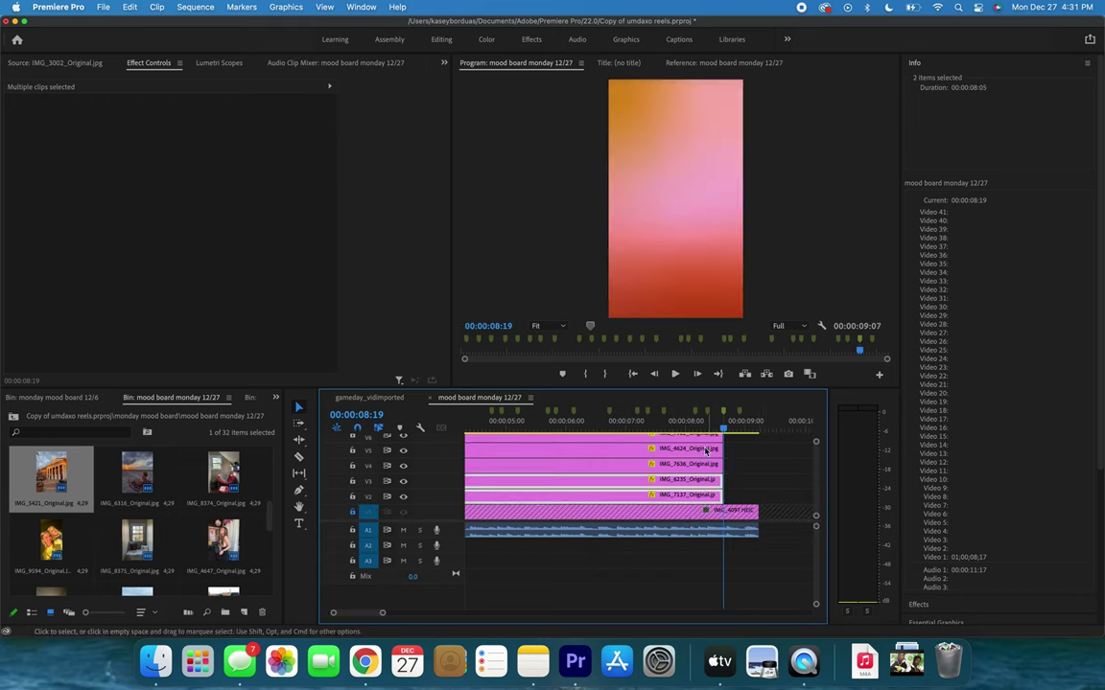
Maximize the Program monitor, take a screenshot of the reel frame at 00:00:04:24 and advance to 00:00:05:21.
{"action": "left_click", "coordinate": [615, 348]}
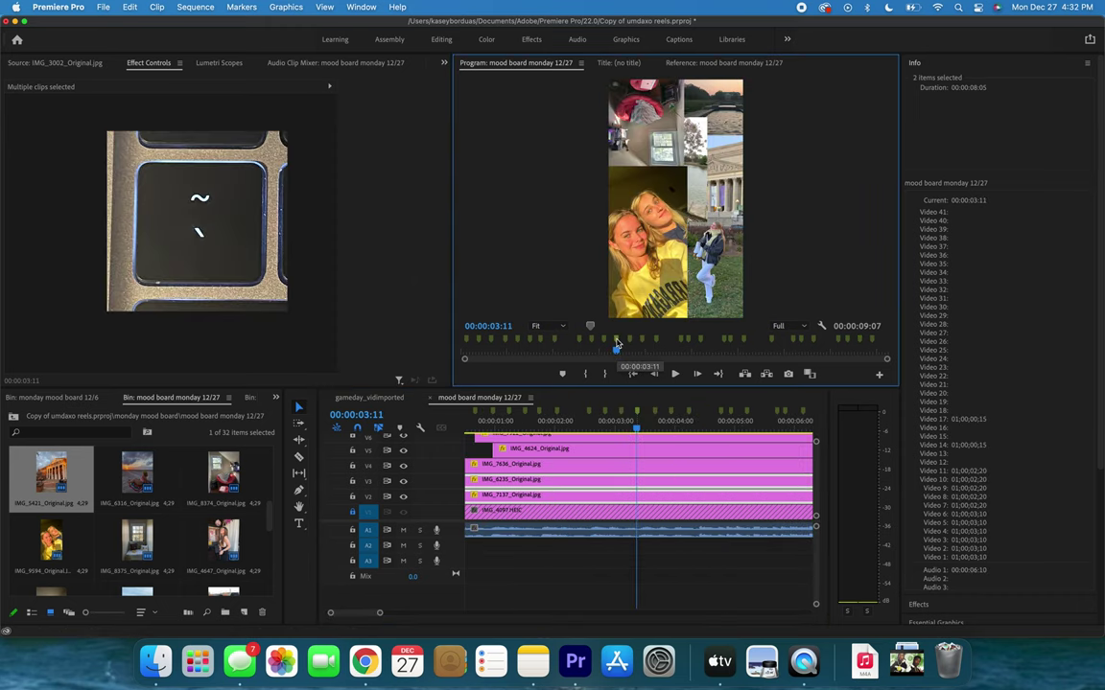
{"action": "key", "text": "grave"}
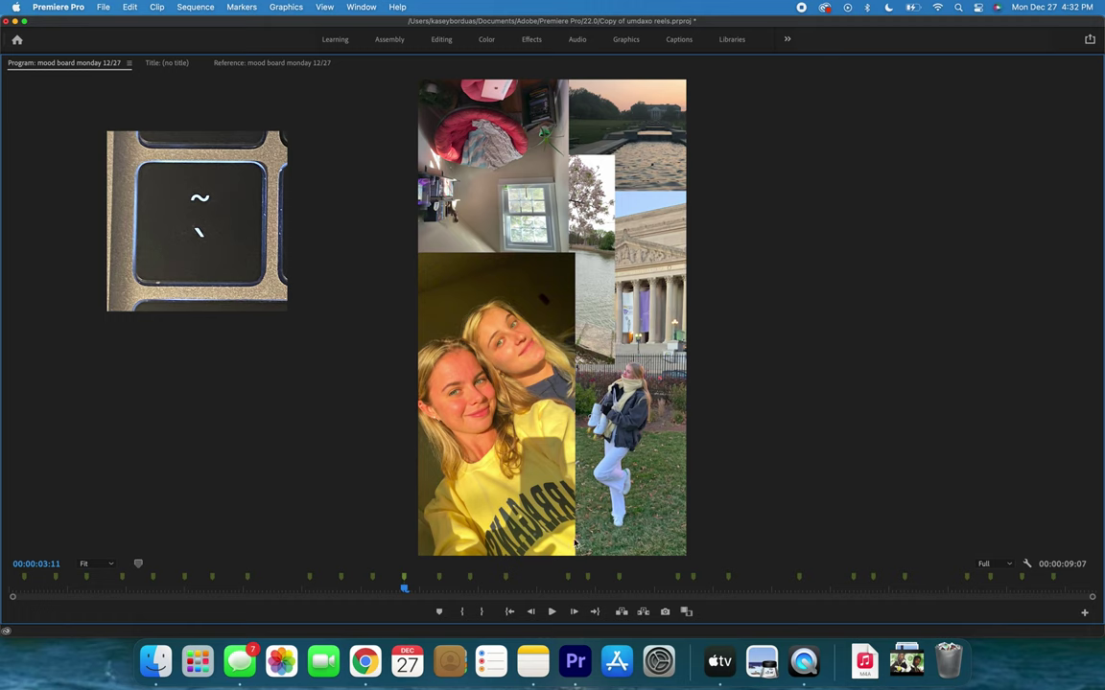
{"action": "left_click_drag", "start_coordinate": [404, 590], "coordinate": [573, 593]}
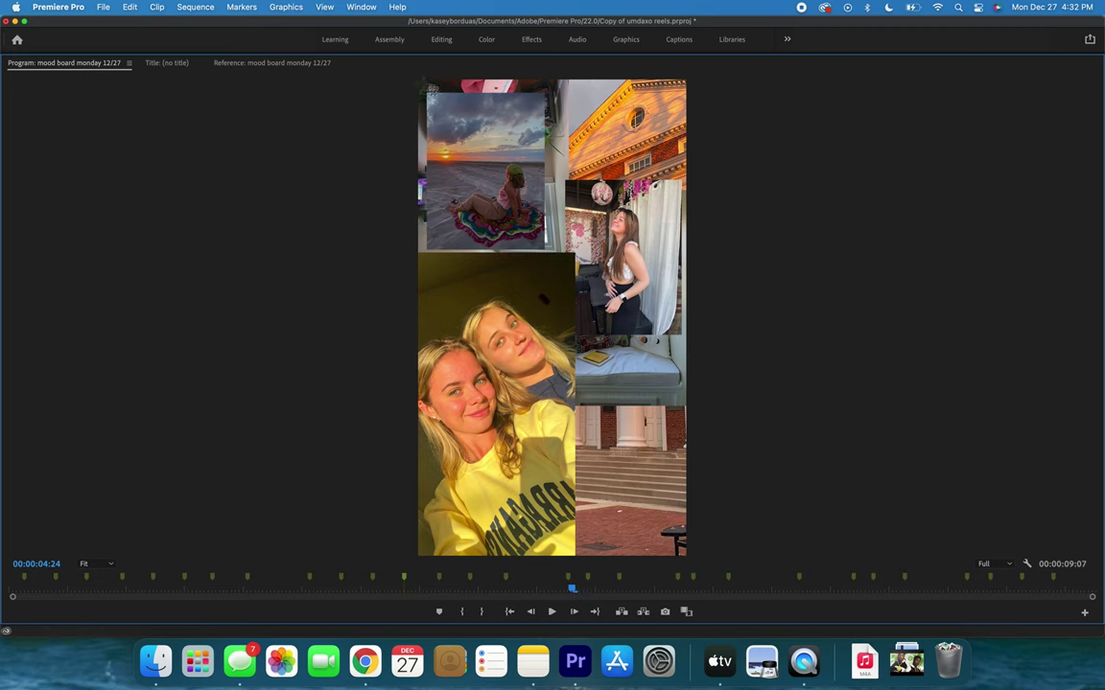
{"action": "left_click_drag", "start_coordinate": [428, 86], "coordinate": [693, 555]}
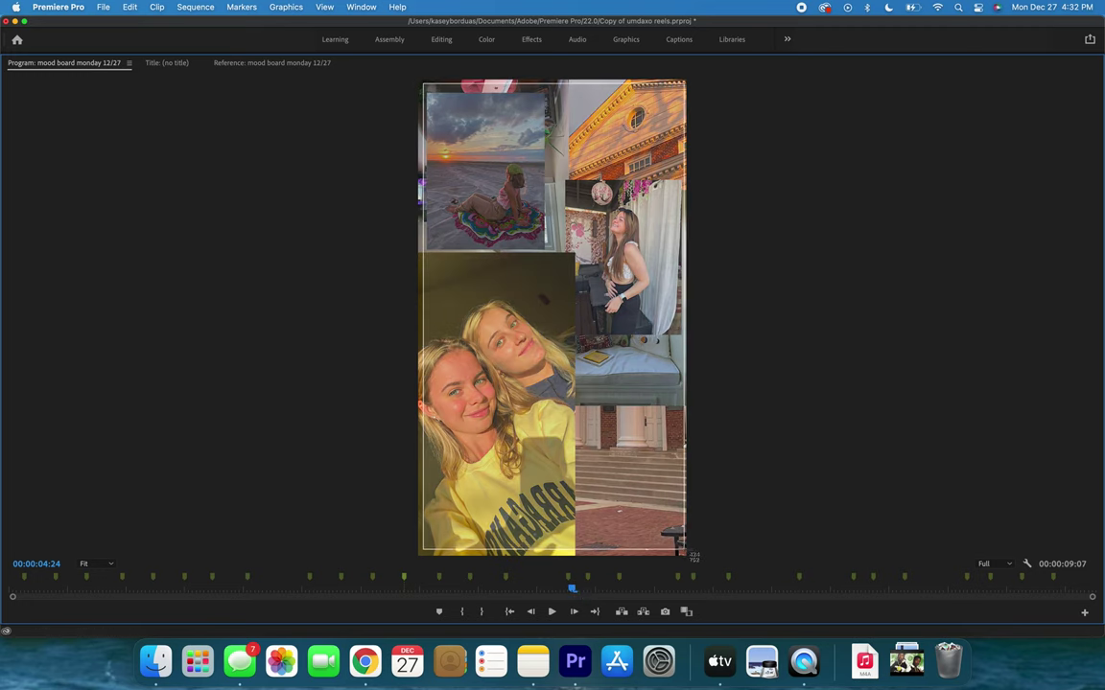
{"action": "left_click", "coordinate": [678, 586]}
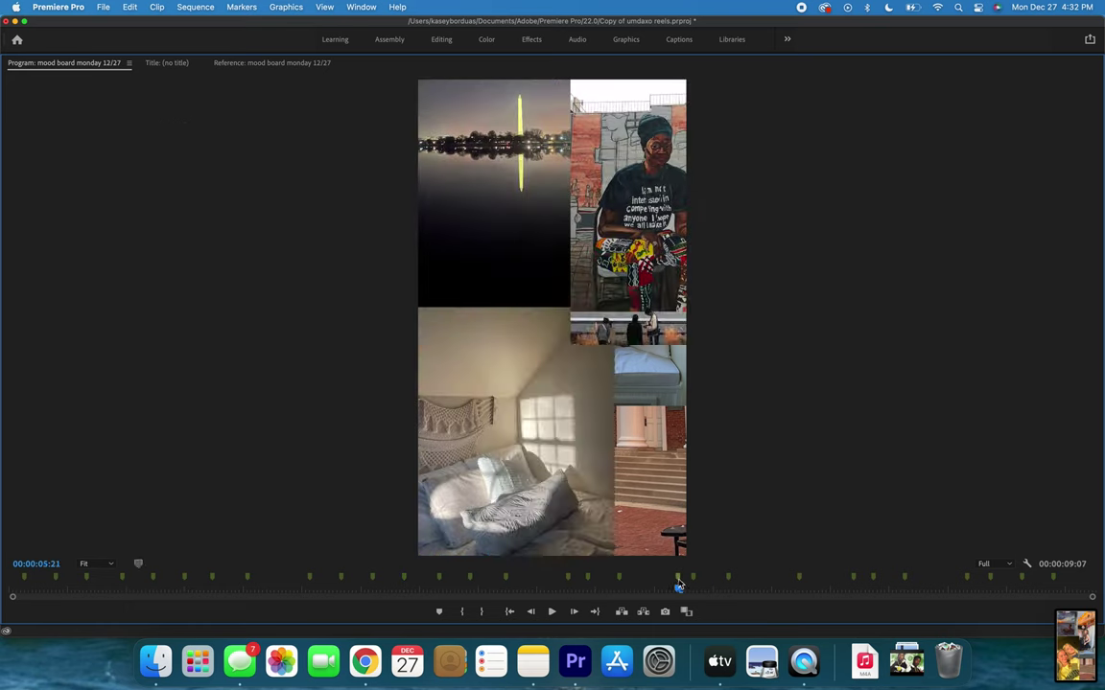
Screenshot the two remaining collages, the last at 00:00:08:16, and restore the Program monitor to its normal size.
{"action": "left_click_drag", "start_coordinate": [678, 585], "coordinate": [749, 589]}
{"action": "key", "text": "shift+super+4"}
{"action": "left_click_drag", "start_coordinate": [688, 557], "coordinate": [417, 78]}
{"action": "left_click_drag", "start_coordinate": [756, 586], "coordinate": [1016, 603]}
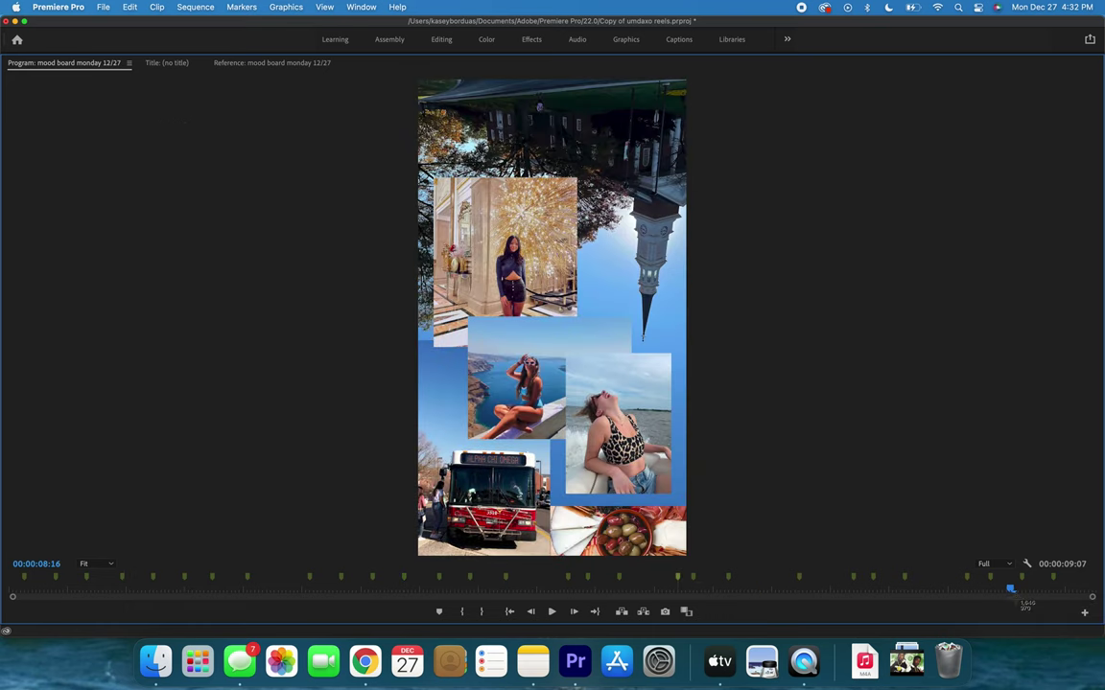
{"action": "left_click_drag", "start_coordinate": [686, 554], "coordinate": [419, 81]}
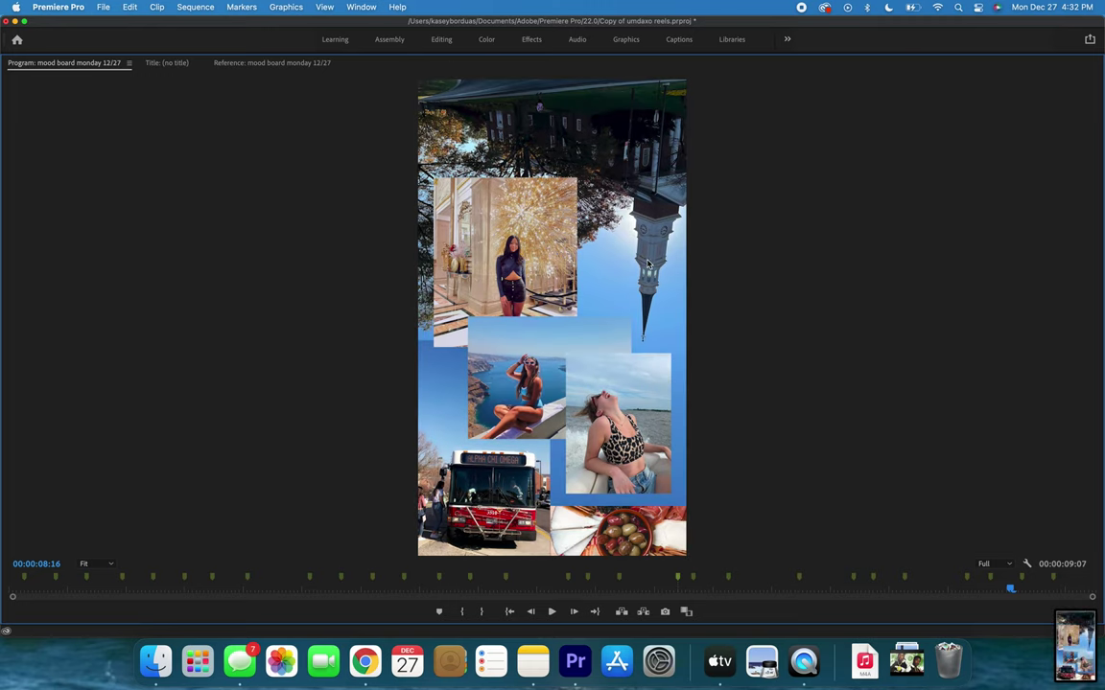
{"action": "key", "text": "grave"}
{"action": "left_click", "coordinate": [530, 552]}
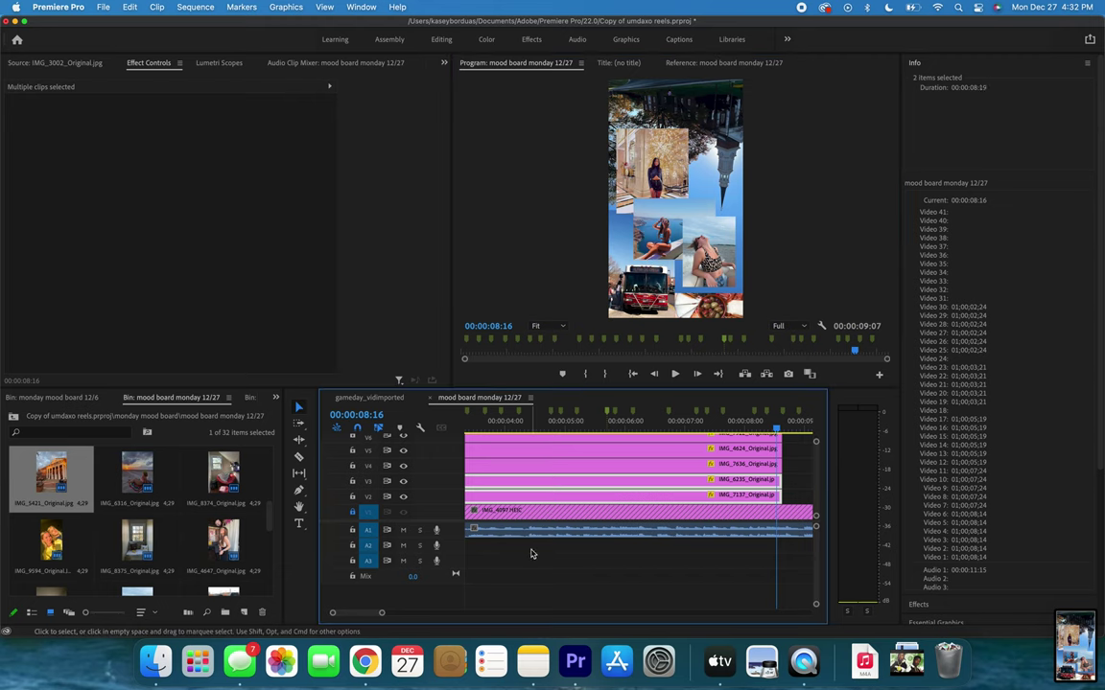
Unlock track V1 and extend the IMG_4097 background and the A1 music together to end at 00:00:11:06.
{"action": "scroll", "coordinate": [661, 575], "scroll_direction": "down", "scroll_amount": 4}
{"action": "left_click", "coordinate": [635, 420]}
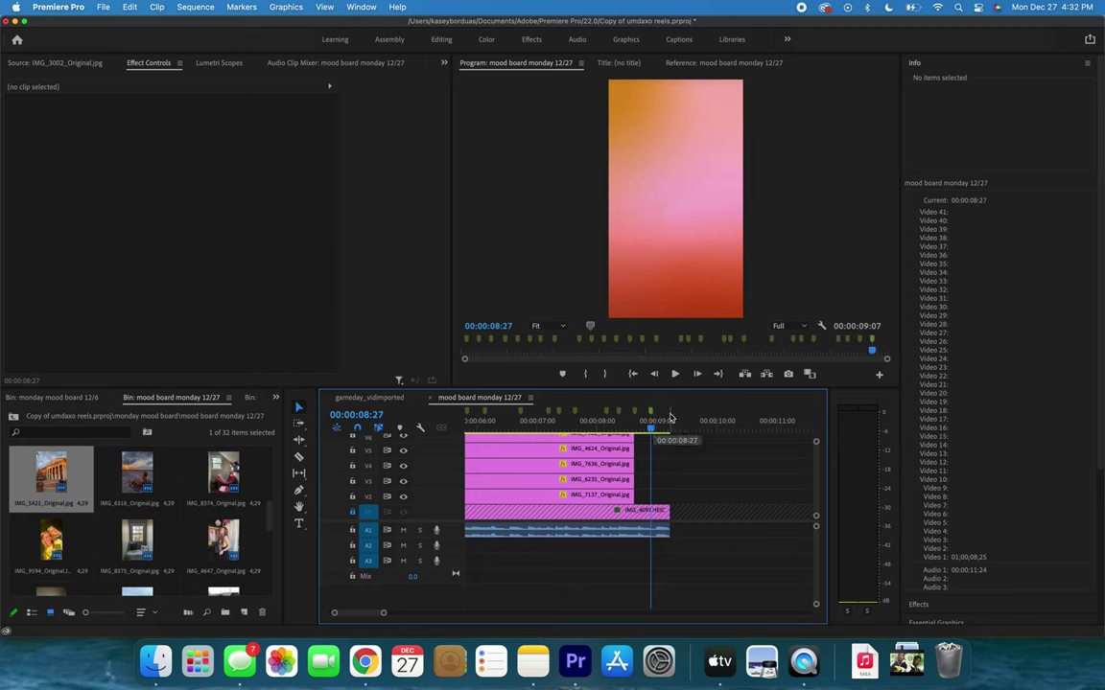
{"action": "left_click", "coordinate": [671, 424]}
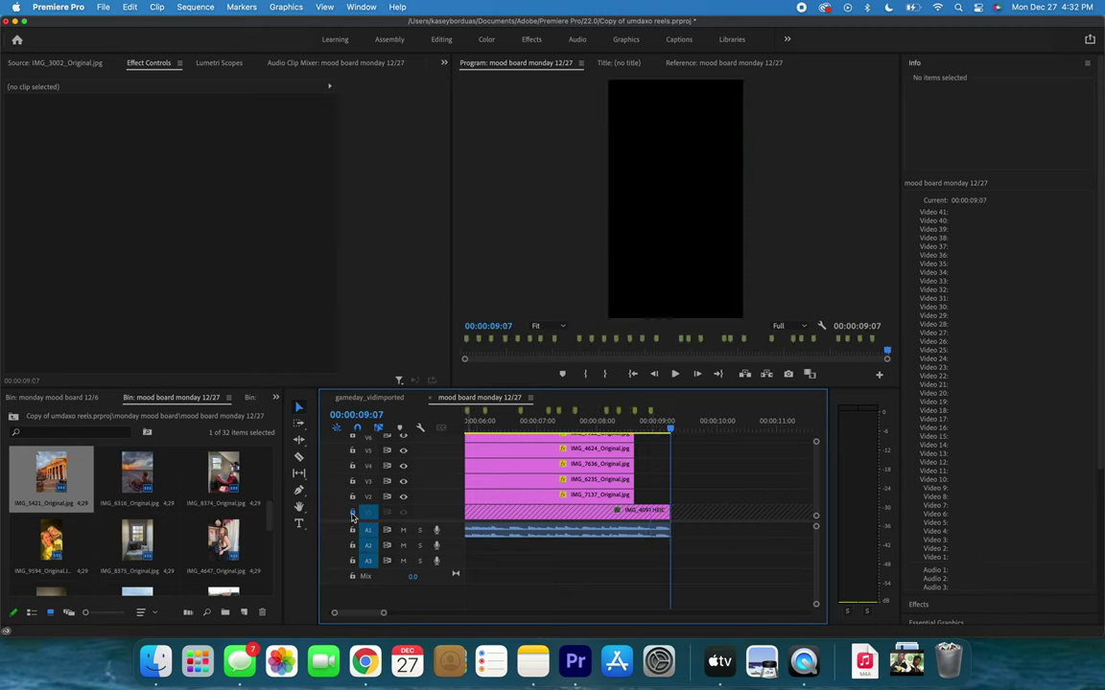
{"action": "left_click", "coordinate": [351, 513]}
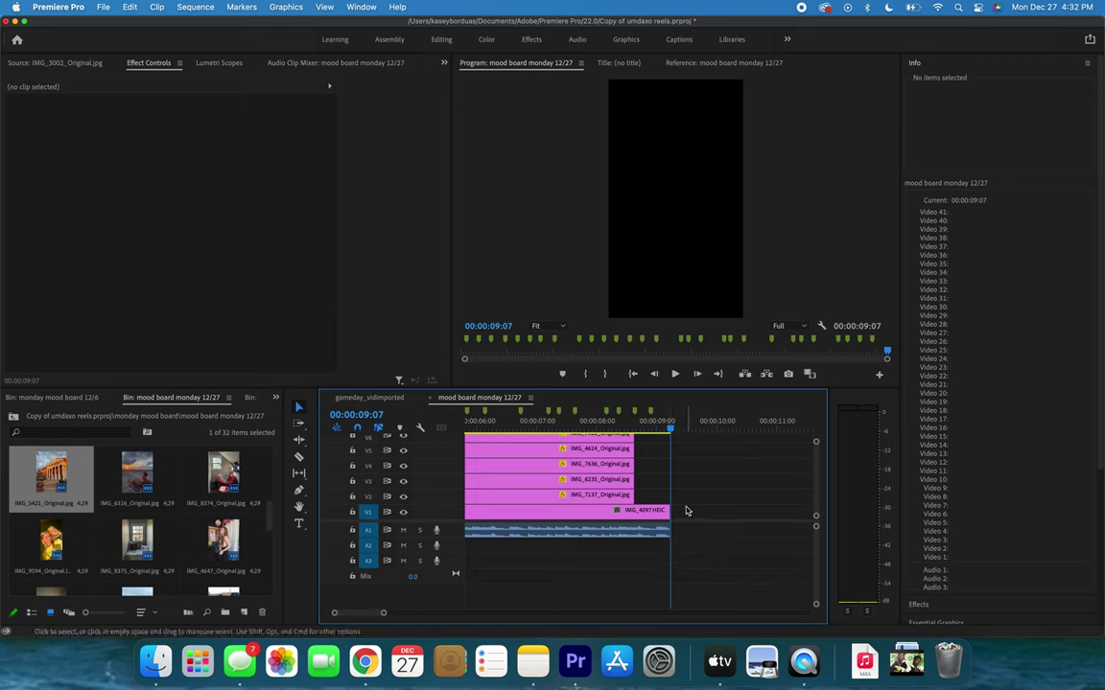
{"action": "left_click_drag", "start_coordinate": [686, 508], "coordinate": [661, 529]}
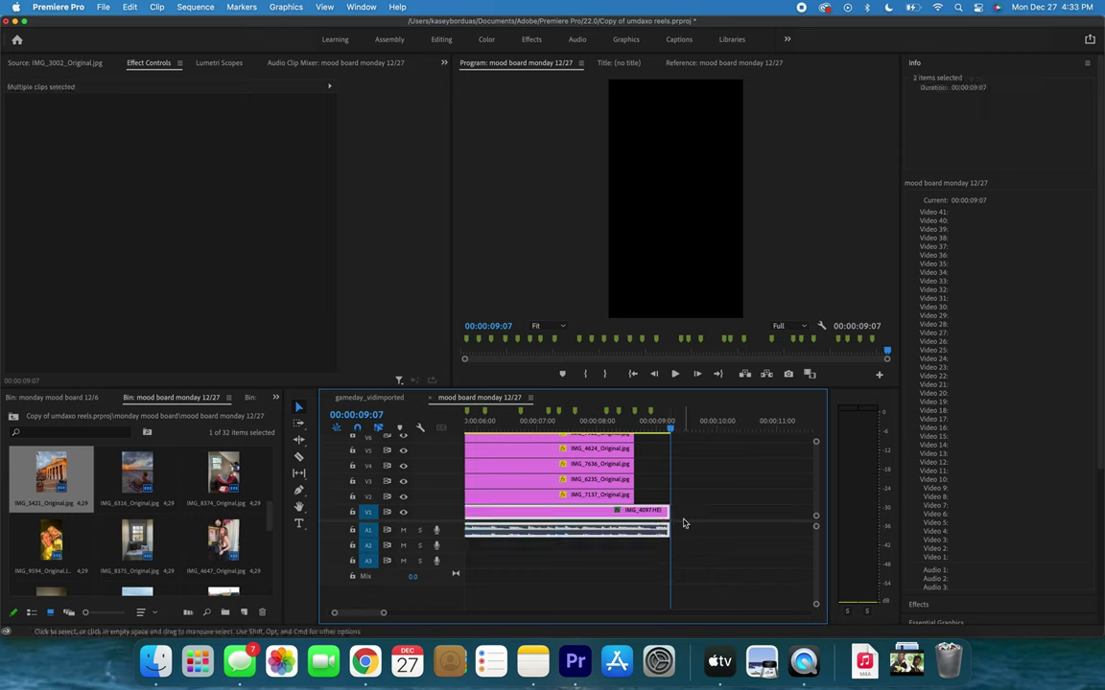
{"action": "left_click", "coordinate": [684, 520]}
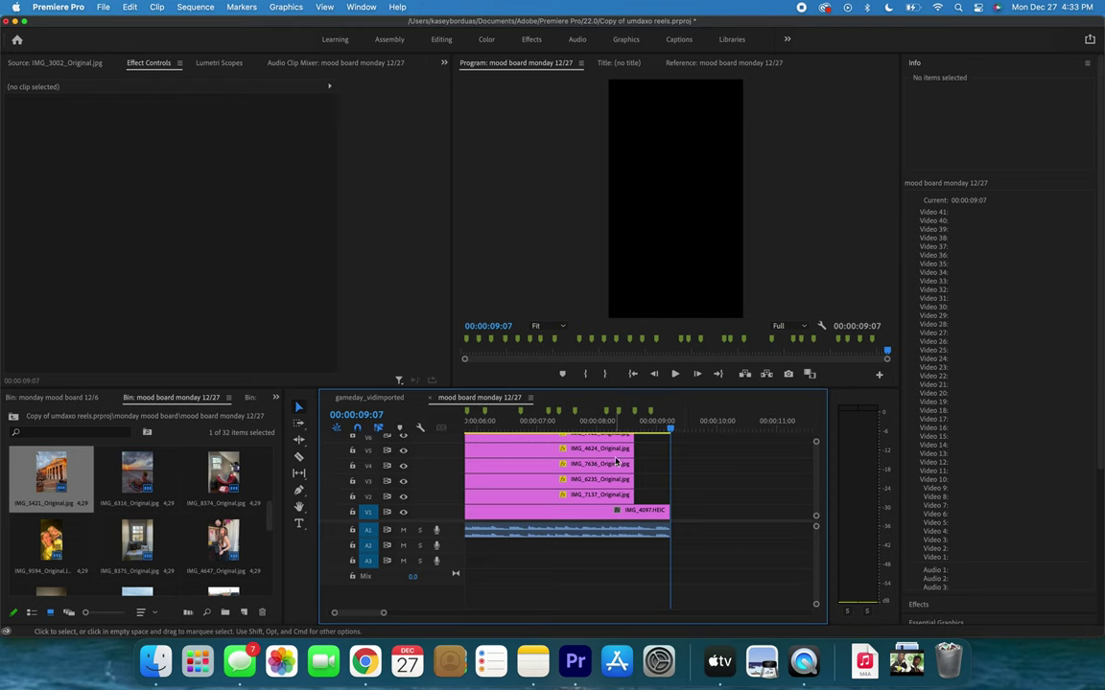
{"action": "left_click_drag", "start_coordinate": [686, 512], "coordinate": [787, 525]}
{"action": "left_click", "coordinate": [715, 491]}
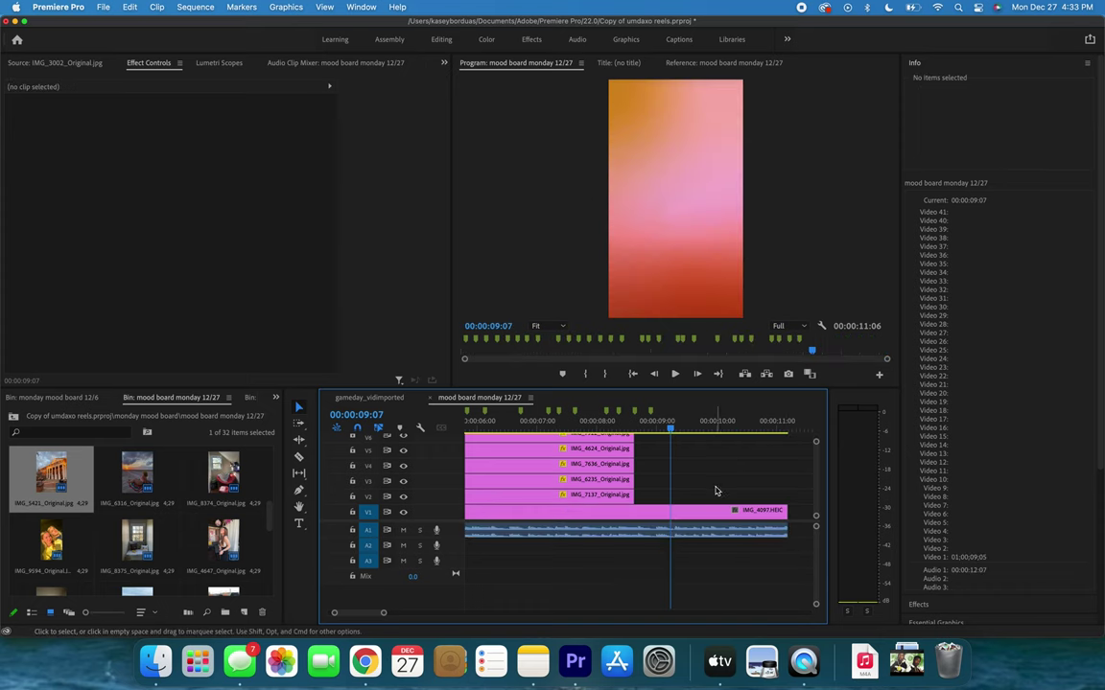
Import the five Desktop screenshots from 2021-12-27, 4.28.20 PM through 4.32.45 PM, into the mood board monday 12/27 bin.
{"action": "left_click", "coordinate": [185, 520]}
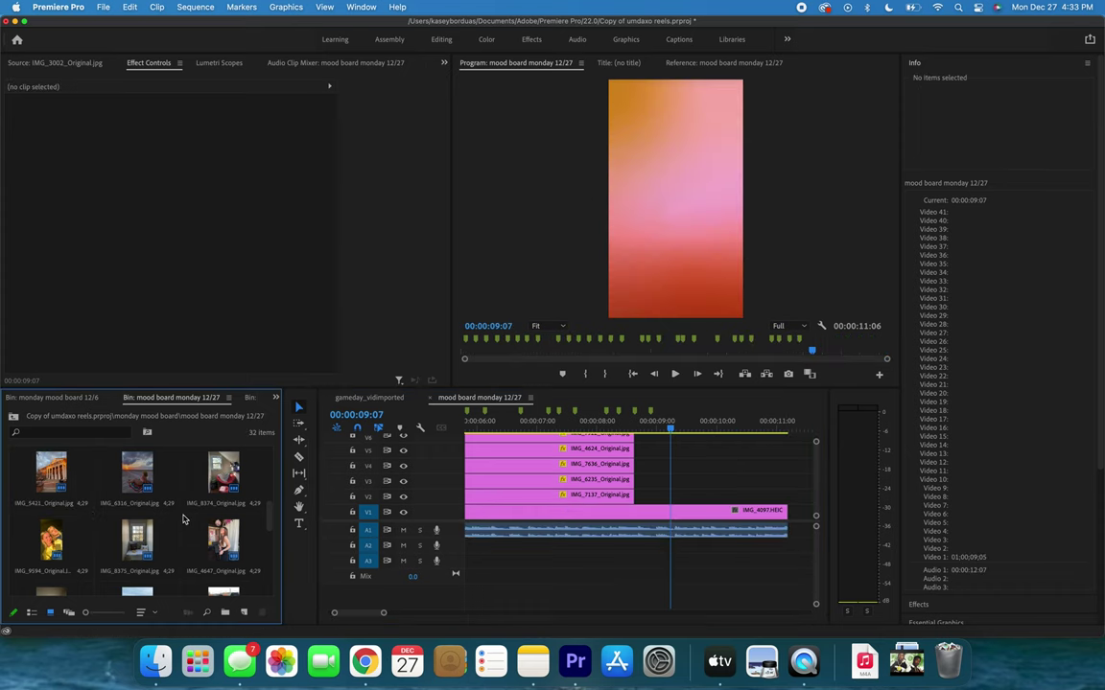
{"action": "double_click", "coordinate": [186, 520]}
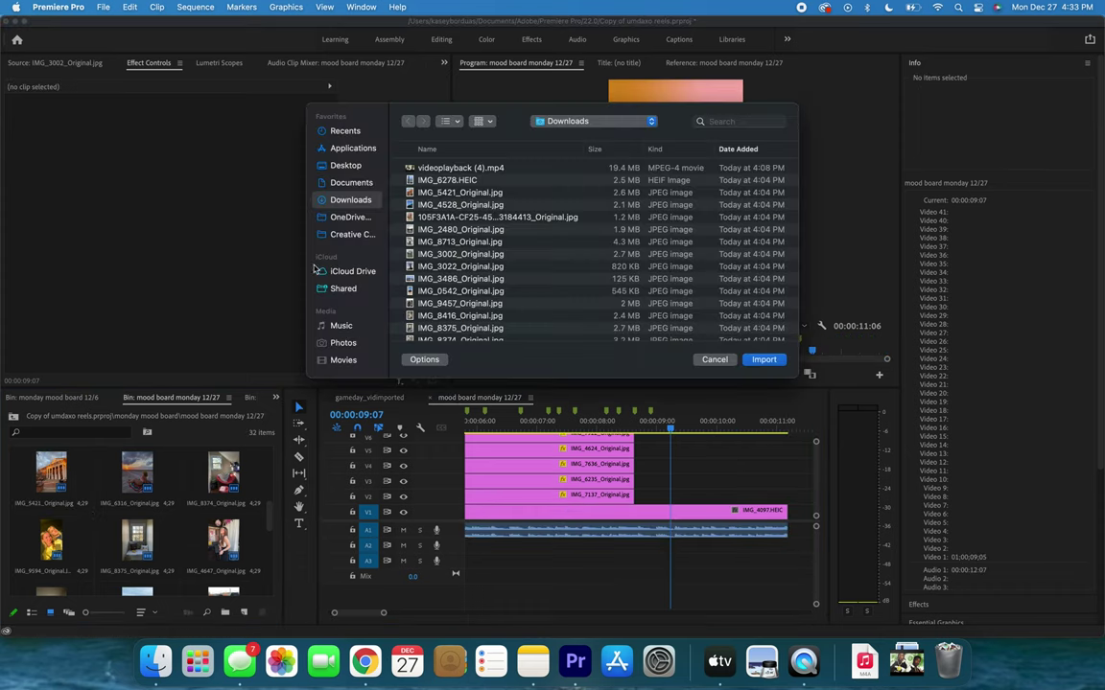
{"action": "left_click", "coordinate": [340, 166]}
{"action": "left_click", "coordinate": [485, 218]}
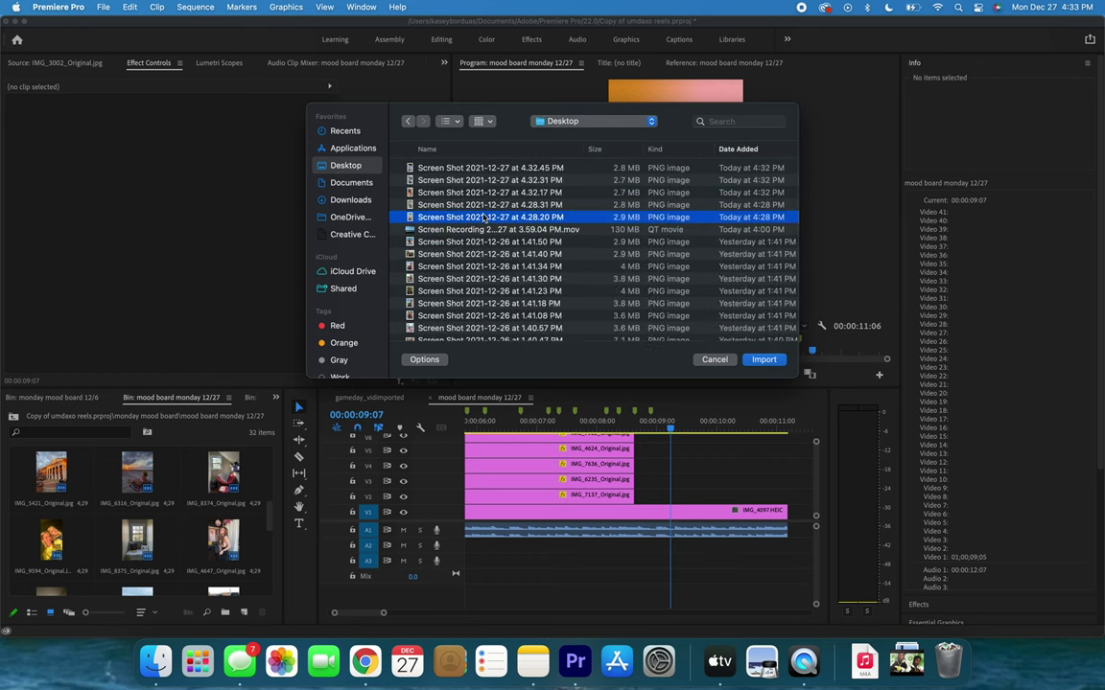
{"action": "key", "text": "shift+Up"}
{"action": "key", "text": "shift+Up"}
{"action": "key", "text": "shift+Up"}
{"action": "key", "text": "shift+Up"}
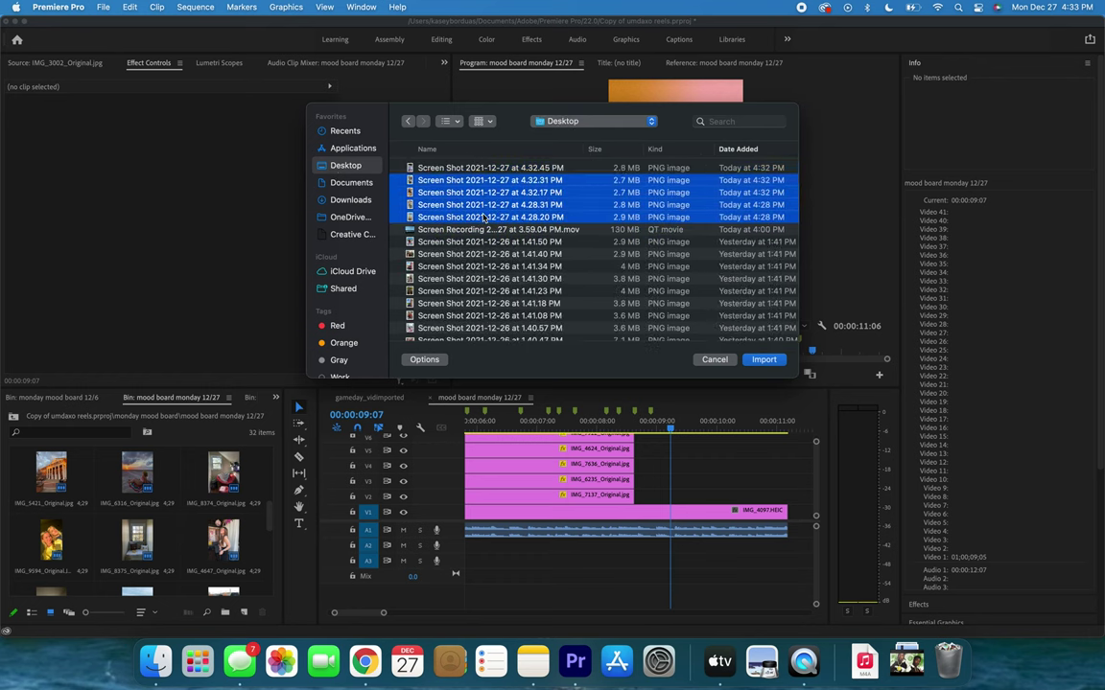
{"action": "key", "text": "Return"}
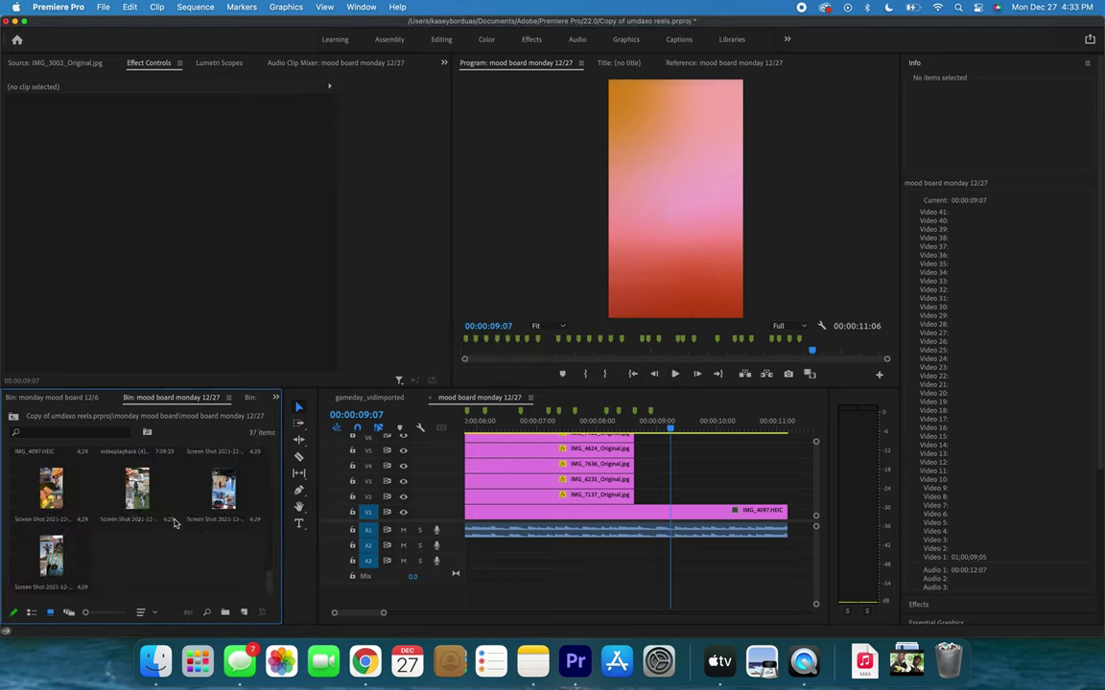
Play the sequence from 00:00:04:23 to its end, adding beat markers across the extended music.
{"action": "left_click", "coordinate": [635, 414]}
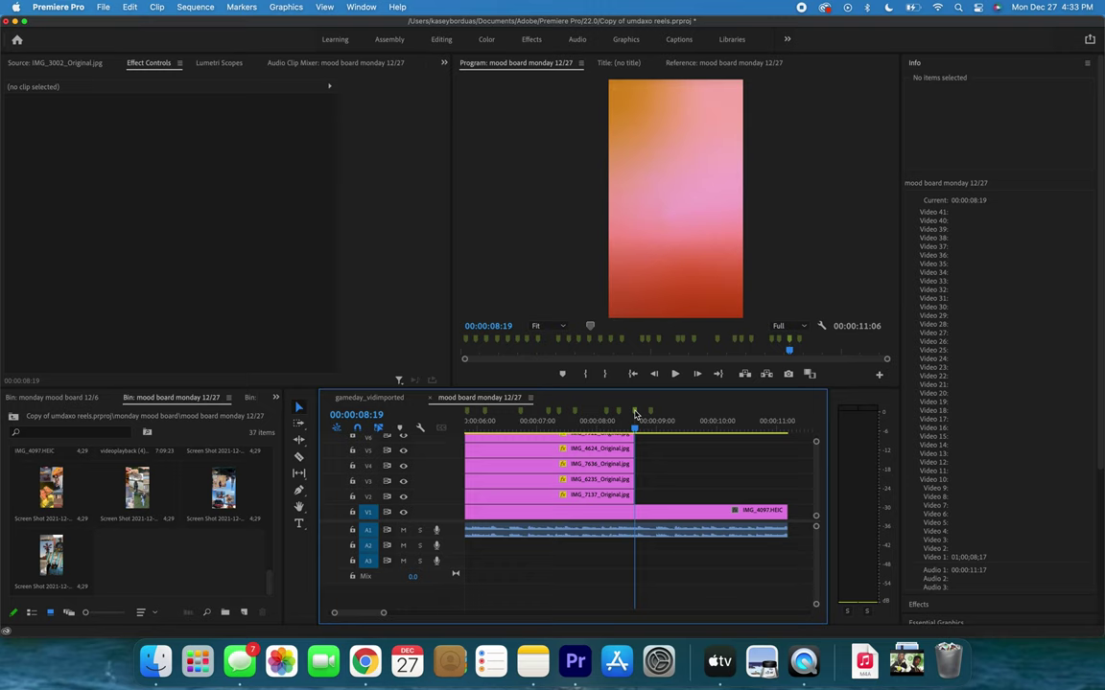
{"action": "key", "text": "XF86AudioRaiseVolume"}
{"action": "left_click", "coordinate": [546, 424]}
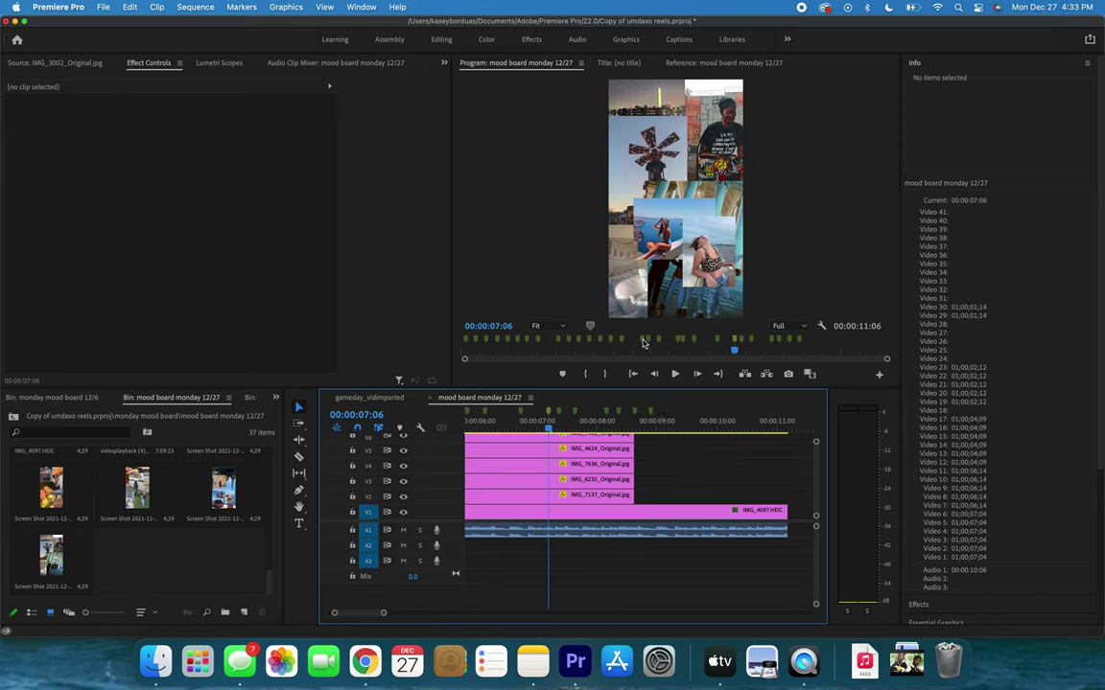
{"action": "left_click", "coordinate": [643, 345]}
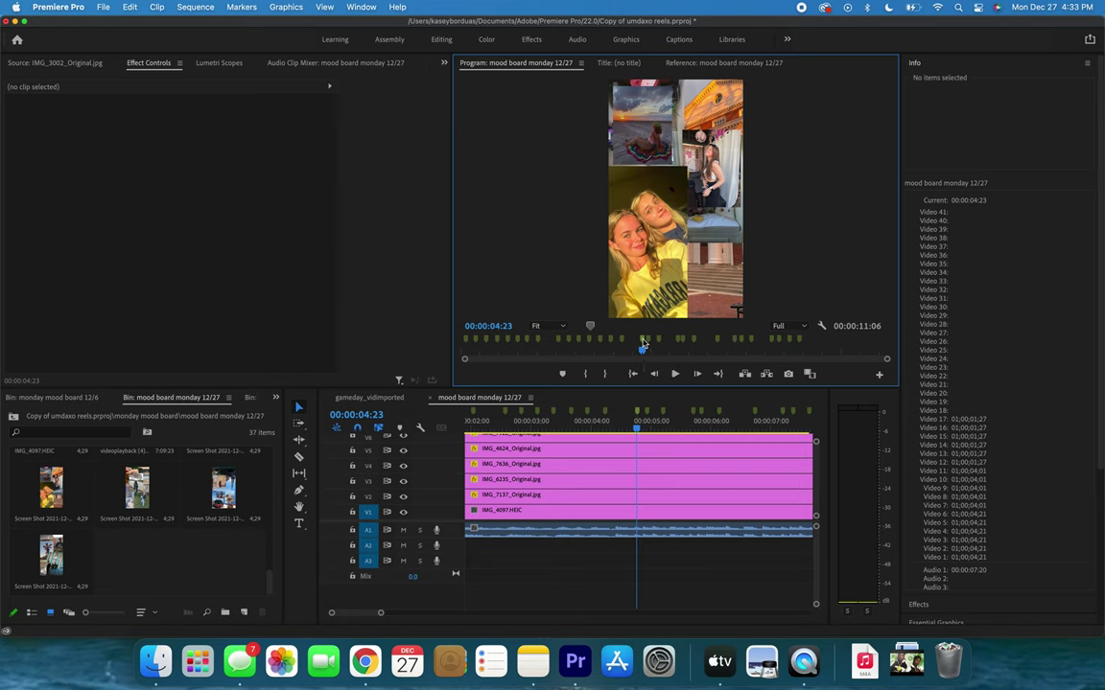
{"action": "key", "text": "space"}
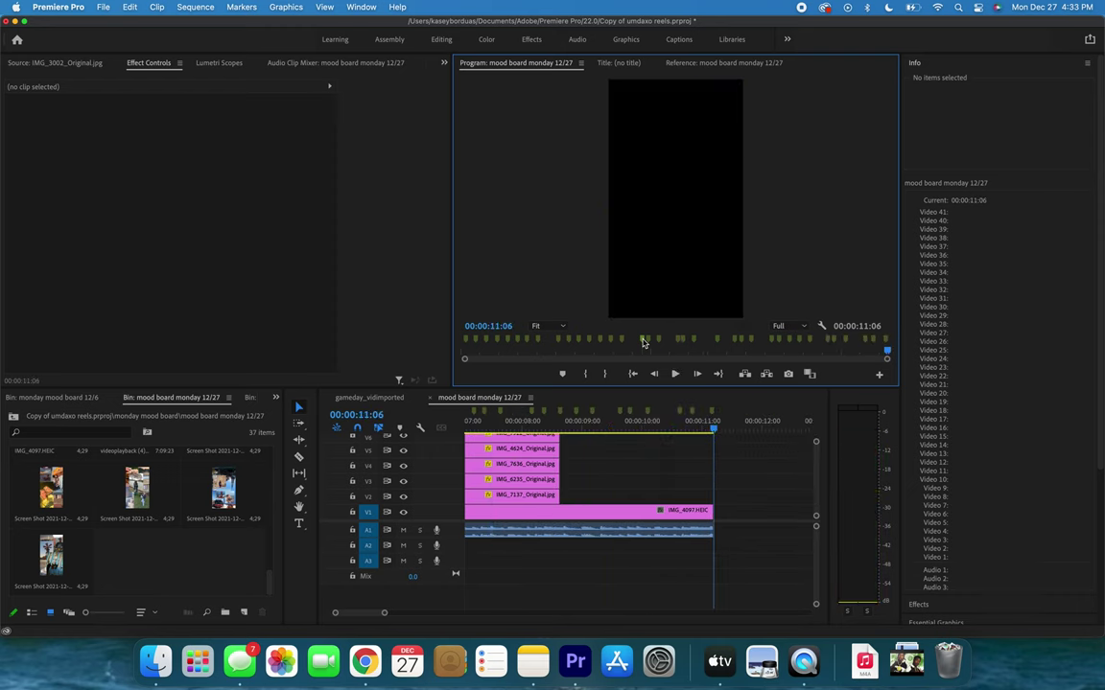
Place Screen Shot 2021-12-27 at 4.28.20 PM.png on track V2, starting at the 00:00:08:27 marker.
{"action": "left_click", "coordinate": [561, 415]}
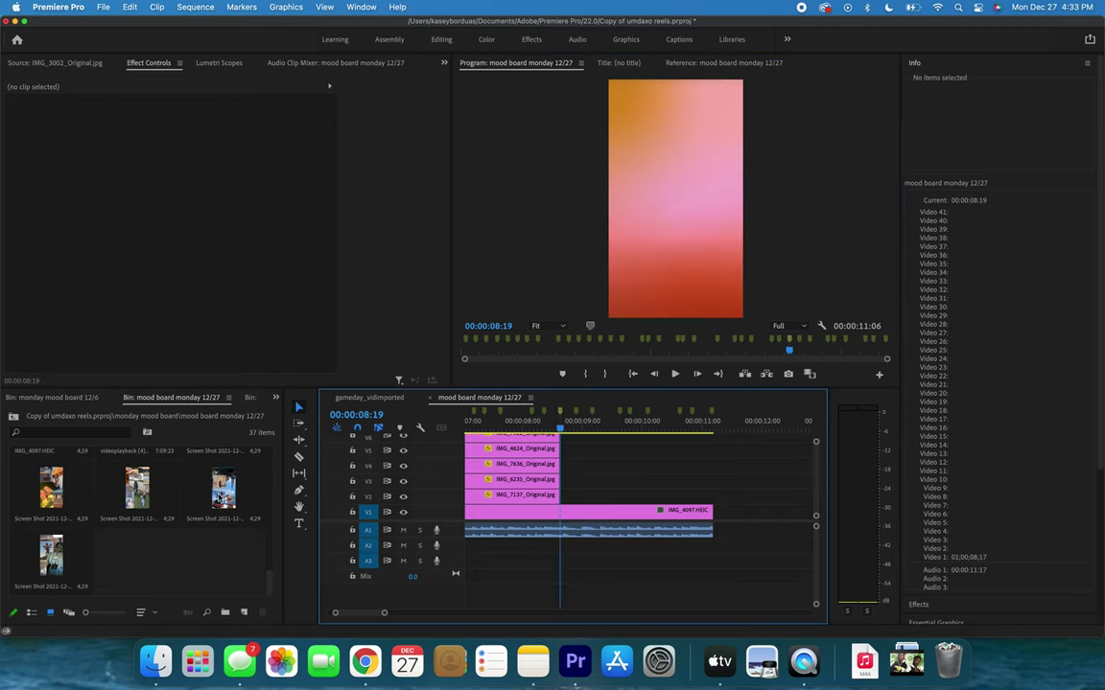
{"action": "left_click", "coordinate": [221, 497]}
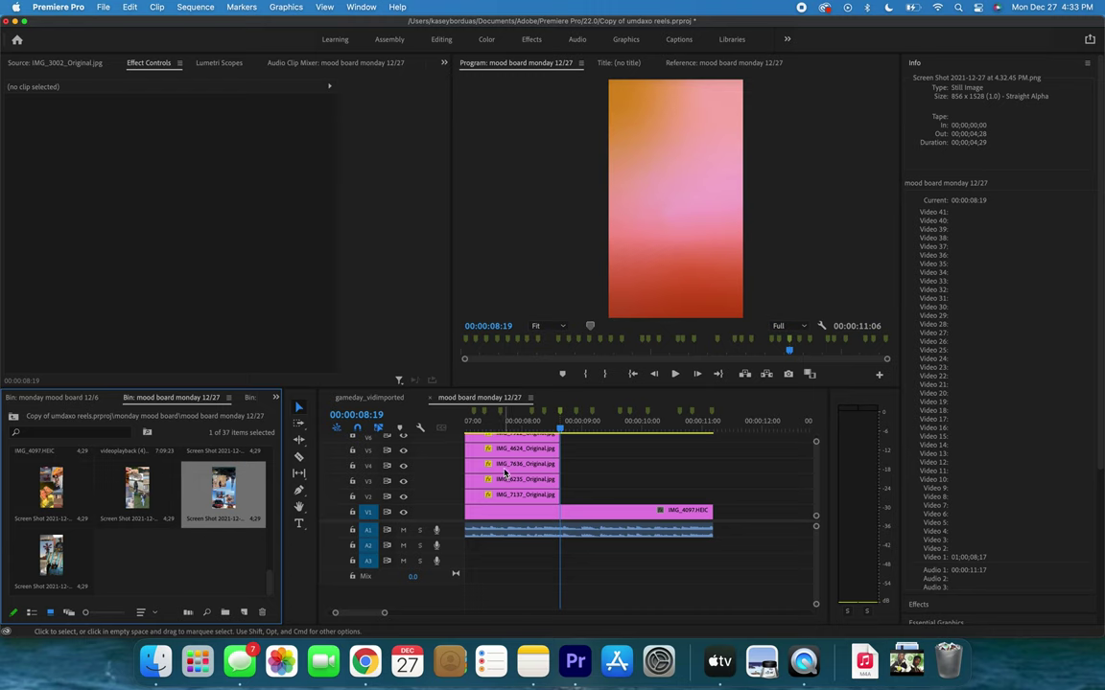
{"action": "left_click", "coordinate": [577, 415]}
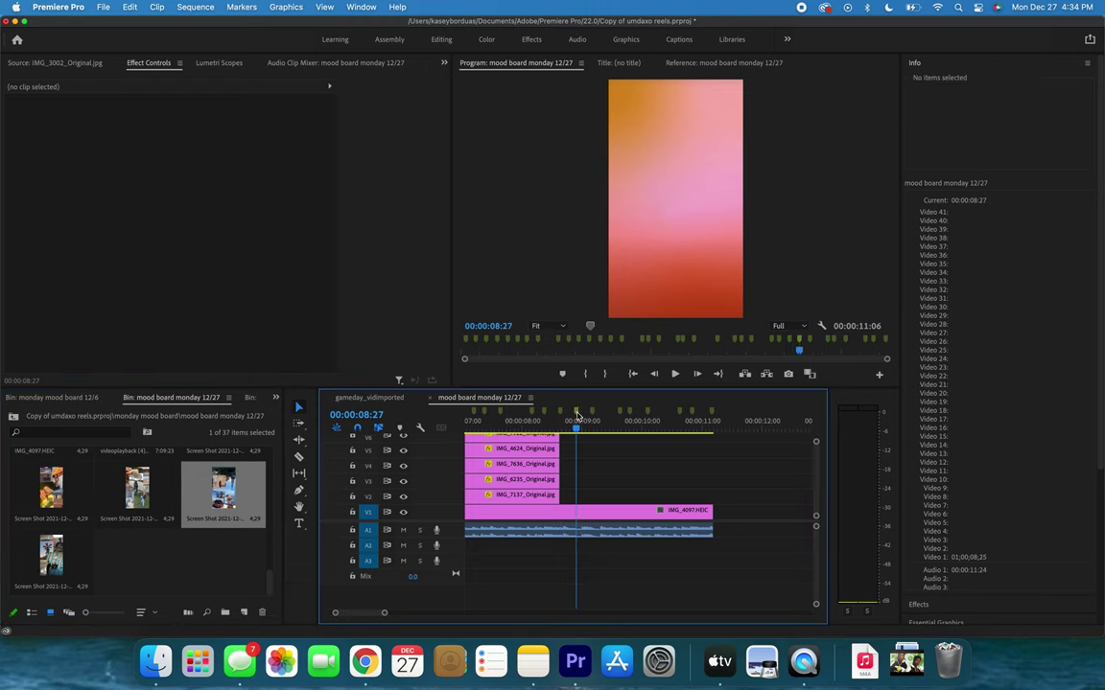
{"action": "left_click_drag", "start_coordinate": [227, 482], "coordinate": [575, 495]}
Scale the 4.28.20 PM screenshot clip to 81.3 so the gradient background borders it, and copy the scale value.
{"action": "left_click", "coordinate": [683, 226]}
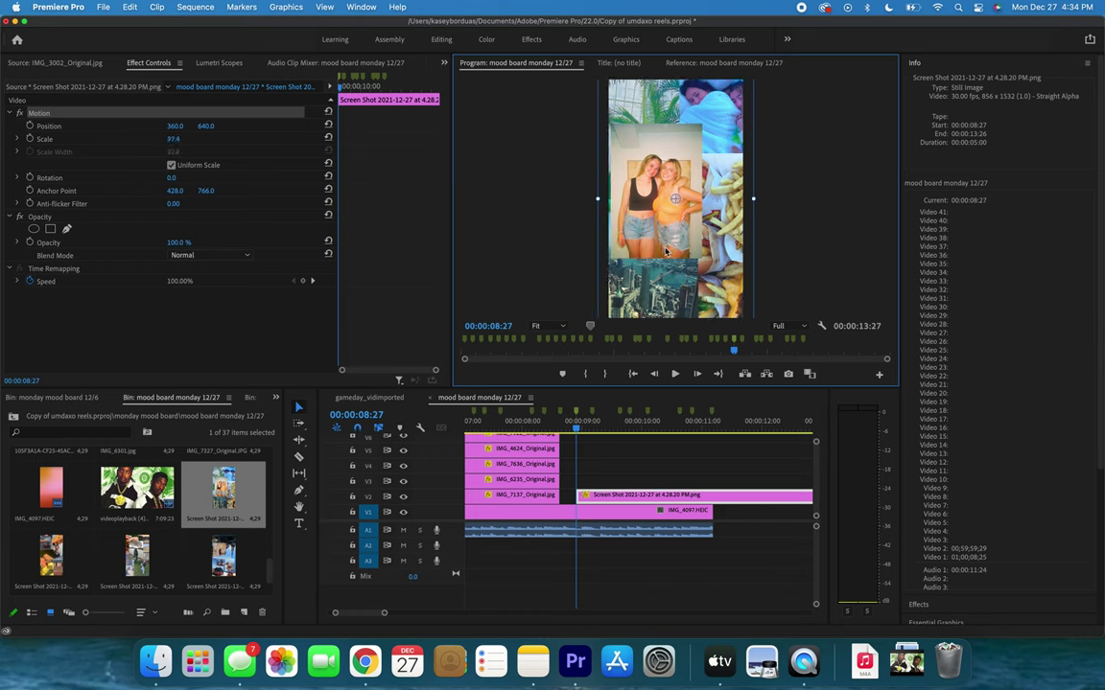
{"action": "scroll", "coordinate": [664, 256], "scroll_direction": "down", "scroll_amount": 6}
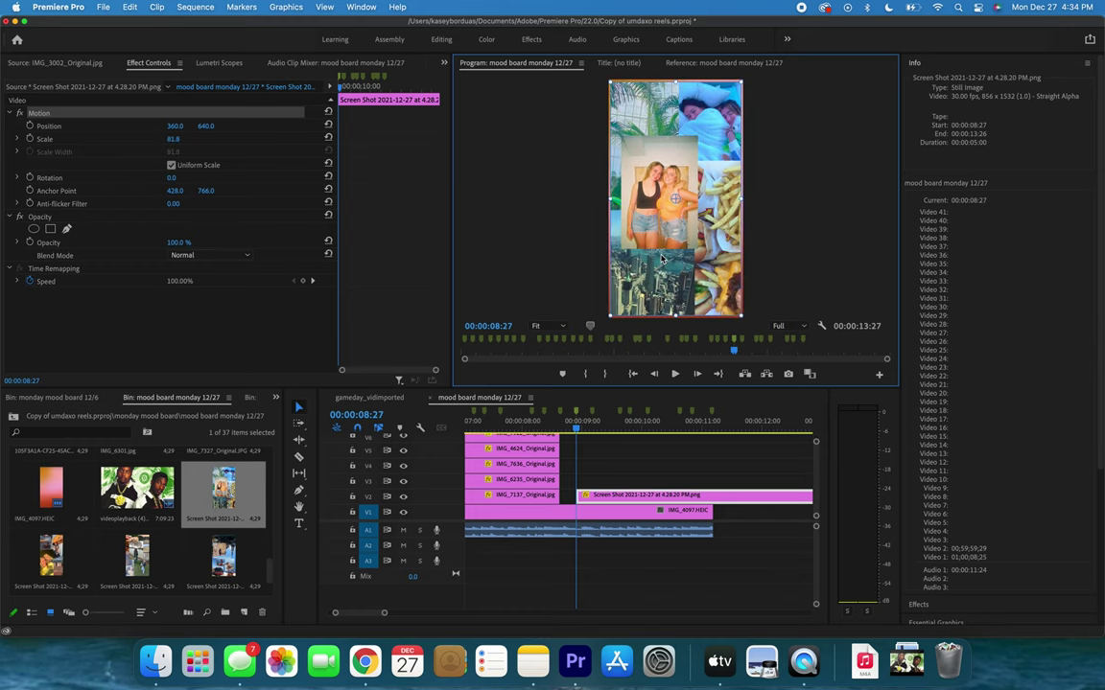
{"action": "scroll", "coordinate": [660, 258], "scroll_direction": "up", "scroll_amount": 1}
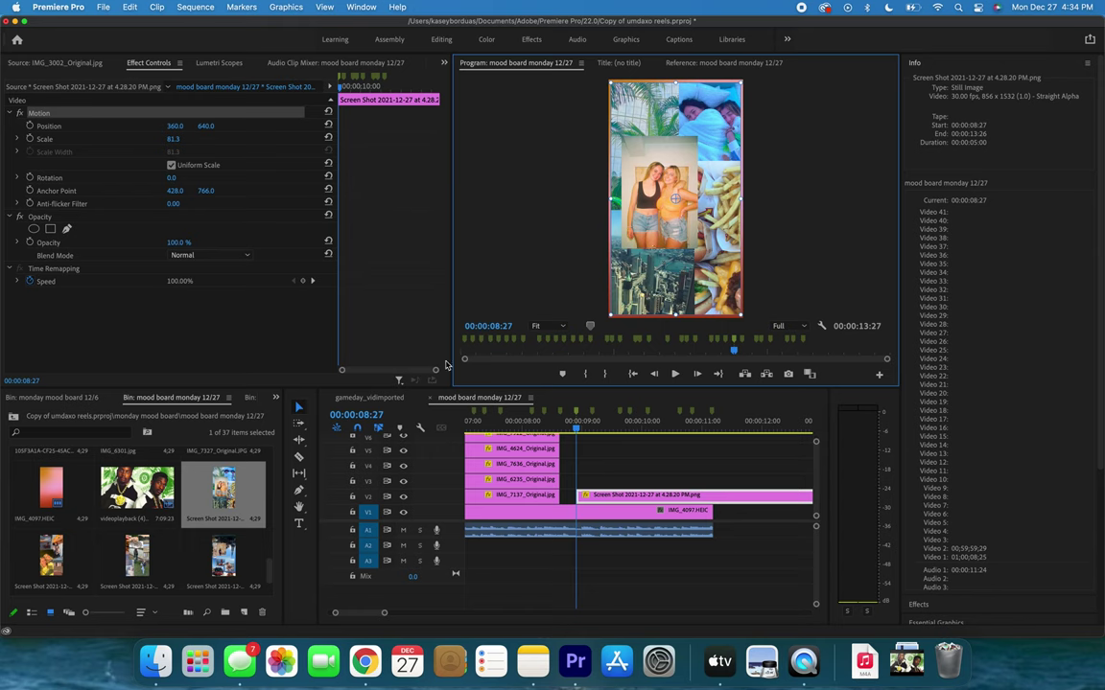
{"action": "left_click", "coordinate": [172, 139]}
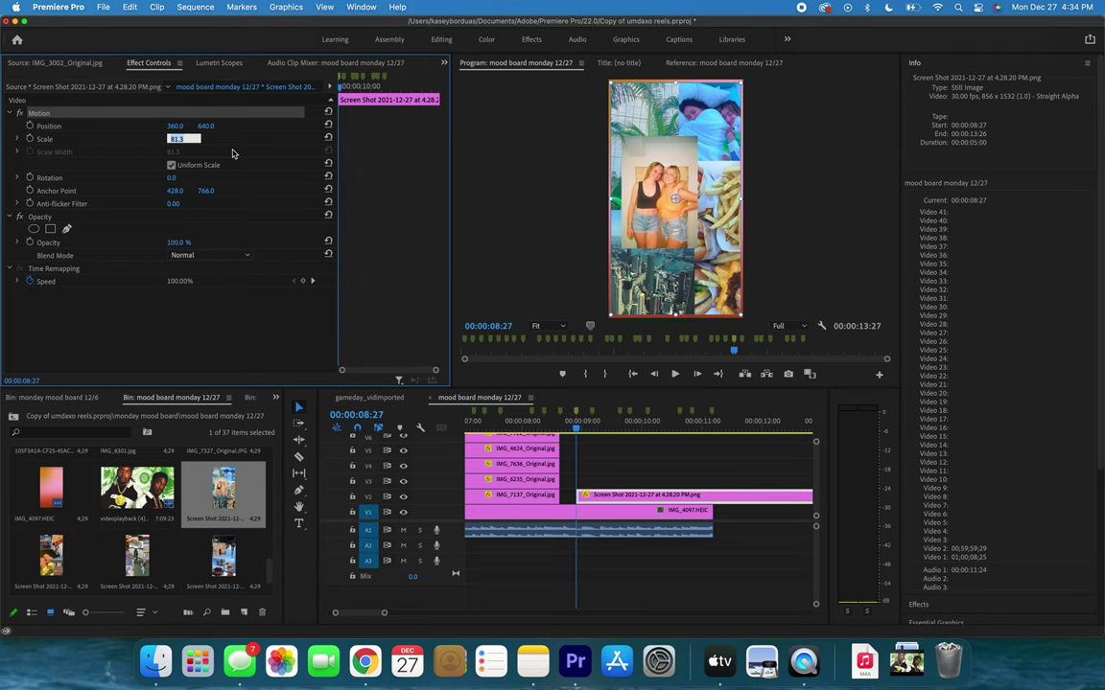
{"action": "left_click", "coordinate": [617, 477]}
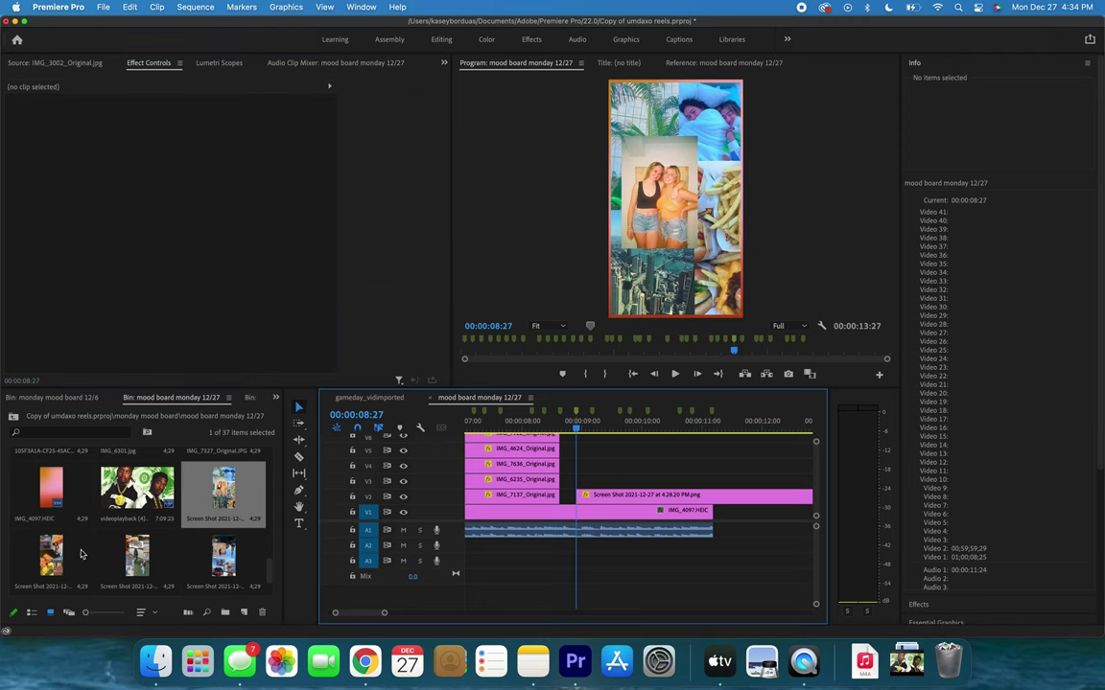
Place Screen Shot 2021-12-27 at 4.32.17 PM.png on track V2 at 00:00:09:05, overwriting the rest of the first screenshot clip.
{"action": "left_click", "coordinate": [52, 556]}
{"action": "double_click", "coordinate": [54, 556]}
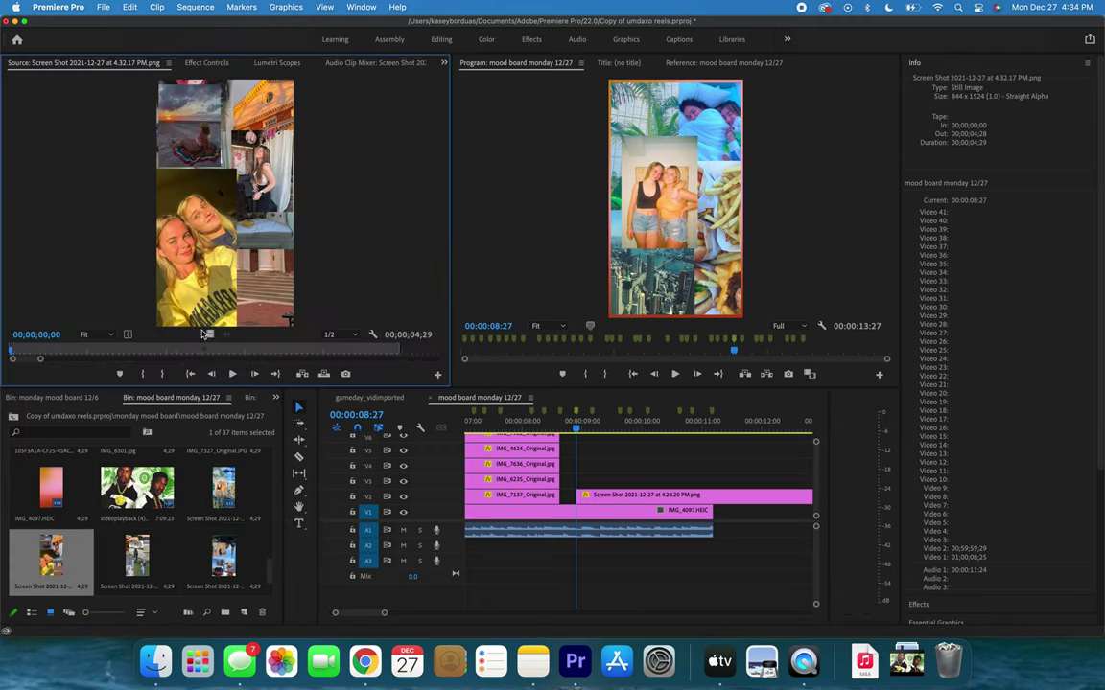
{"action": "left_click_drag", "start_coordinate": [508, 427], "coordinate": [592, 496]}
{"action": "left_click", "coordinate": [608, 426]}
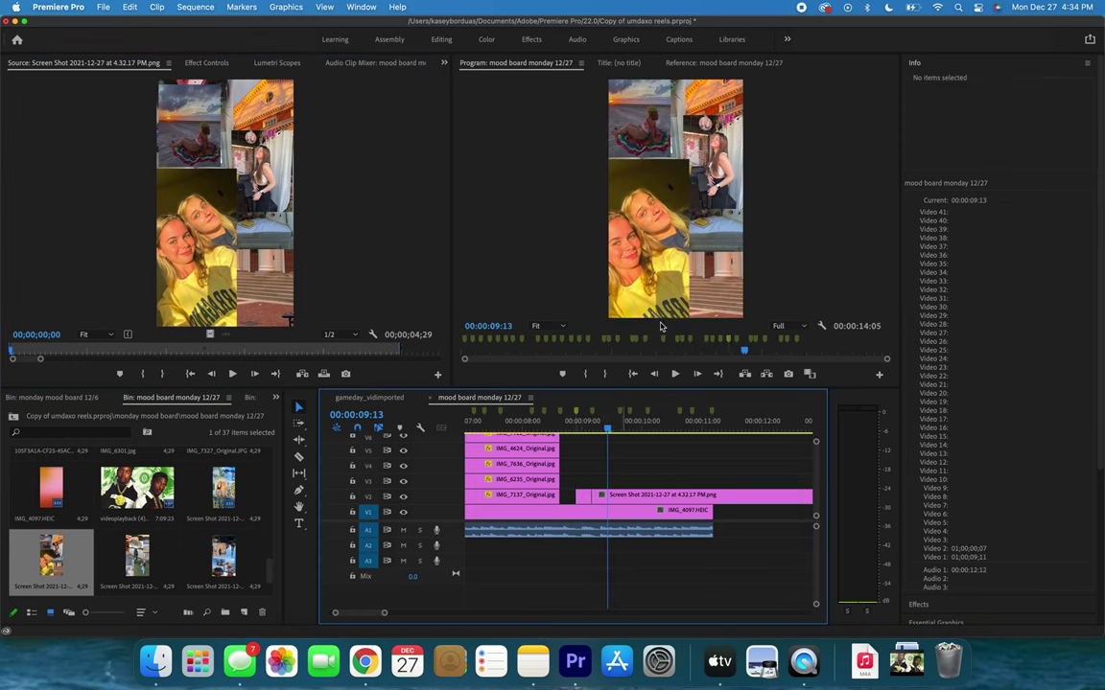
Set the 4.32.17 PM screenshot clip's scale to 81.3.
{"action": "left_click", "coordinate": [224, 65]}
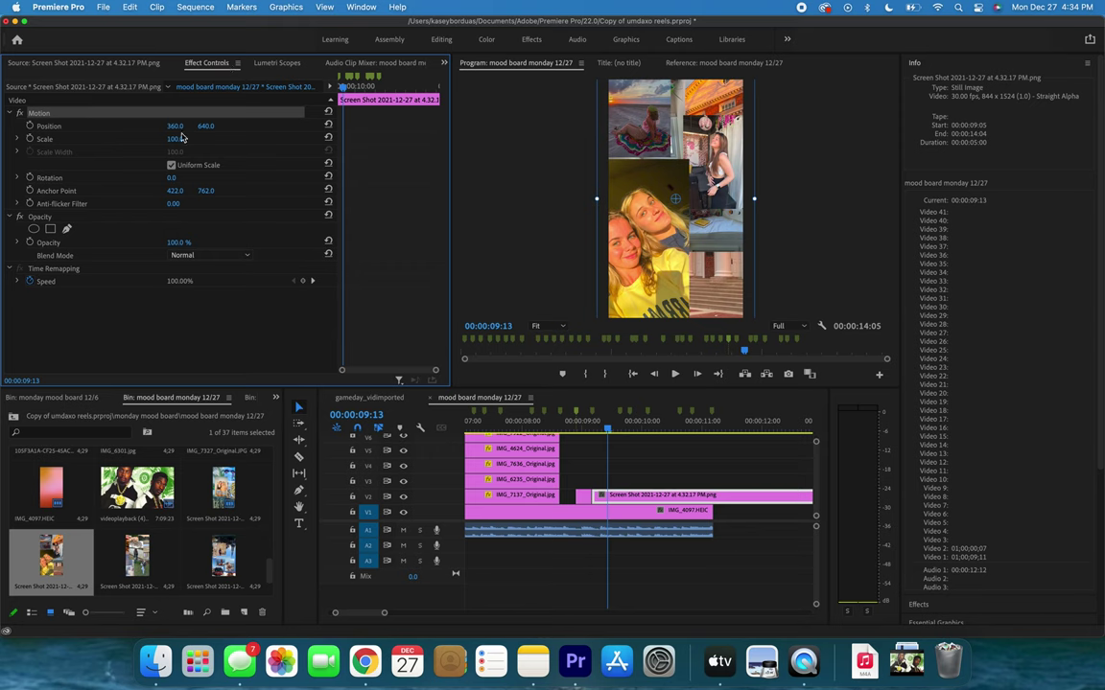
{"action": "left_click", "coordinate": [179, 139]}
{"action": "key", "text": "Return"}
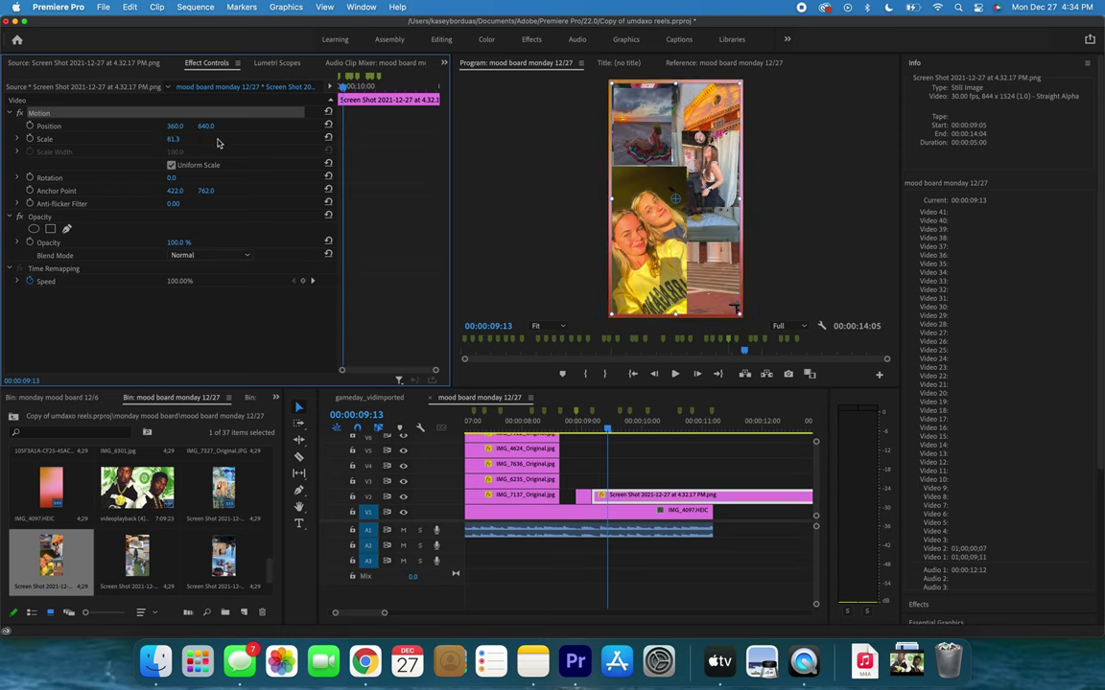
Mute the computer's sound and place Screen Shot 2021-12-27 at 4.28.31 PM.png on track V2, starting at 00:00:09:19.
{"action": "left_click", "coordinate": [139, 569]}
{"action": "key", "text": "XF86AudioMute"}
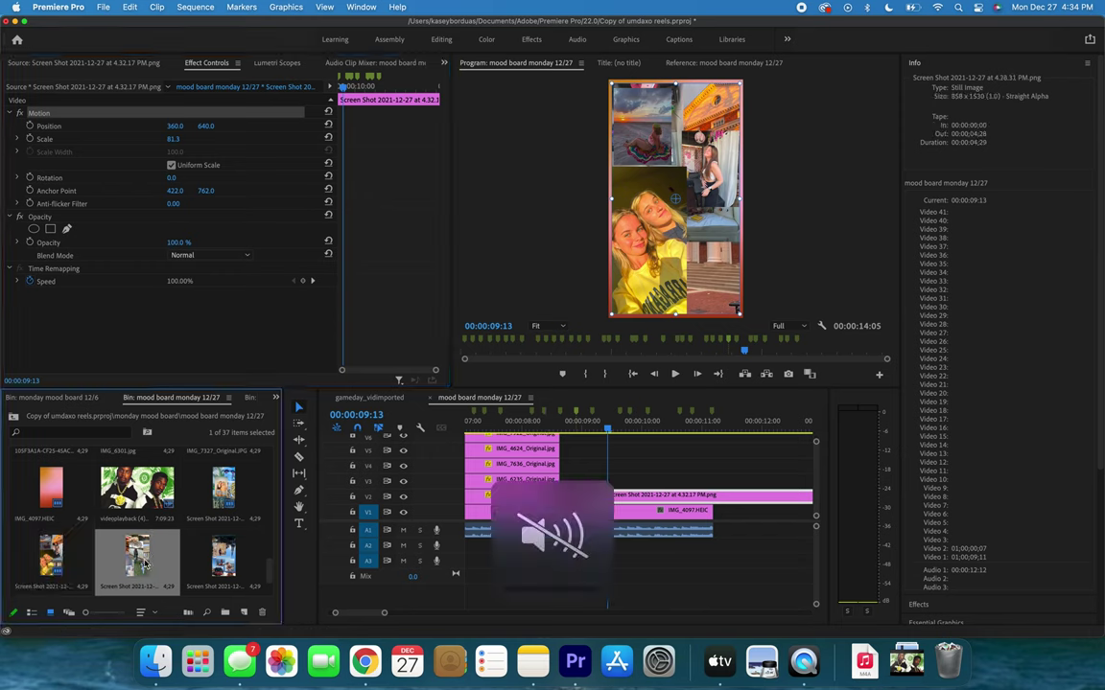
{"action": "left_click_drag", "start_coordinate": [144, 566], "coordinate": [622, 486]}
{"action": "left_click", "coordinate": [628, 433]}
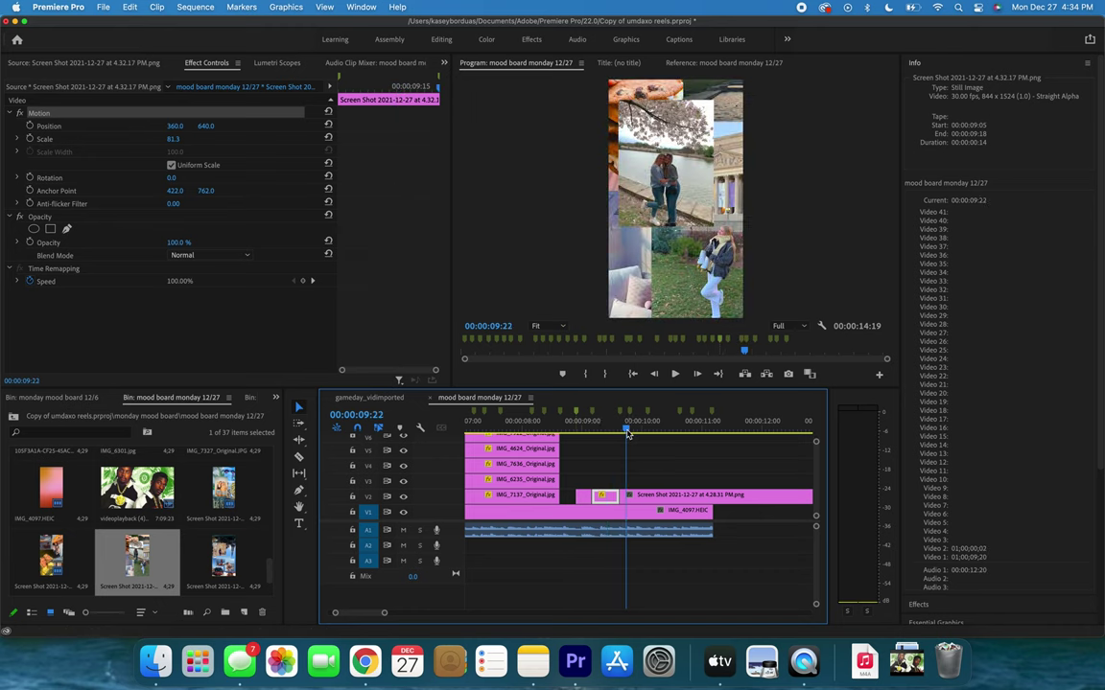
Reduce the 4.28.31 PM screenshot clip's scale to match the other collage screenshots.
{"action": "left_click", "coordinate": [667, 249]}
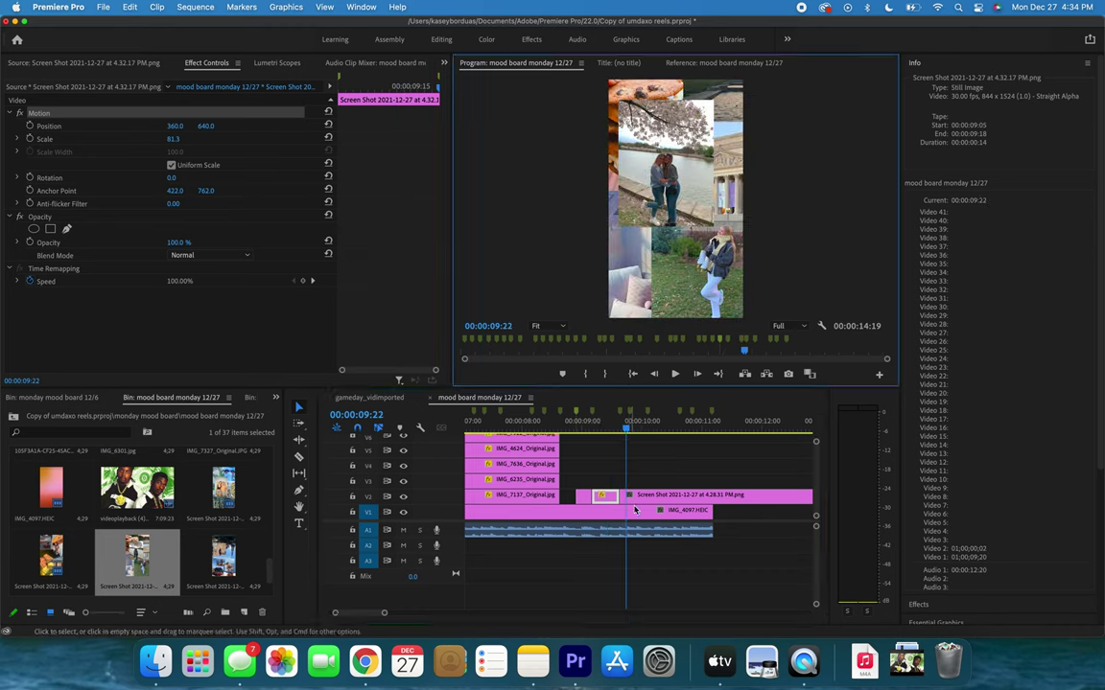
{"action": "left_click", "coordinate": [643, 497]}
{"action": "left_click", "coordinate": [177, 139]}
{"action": "type", "text": "84"}
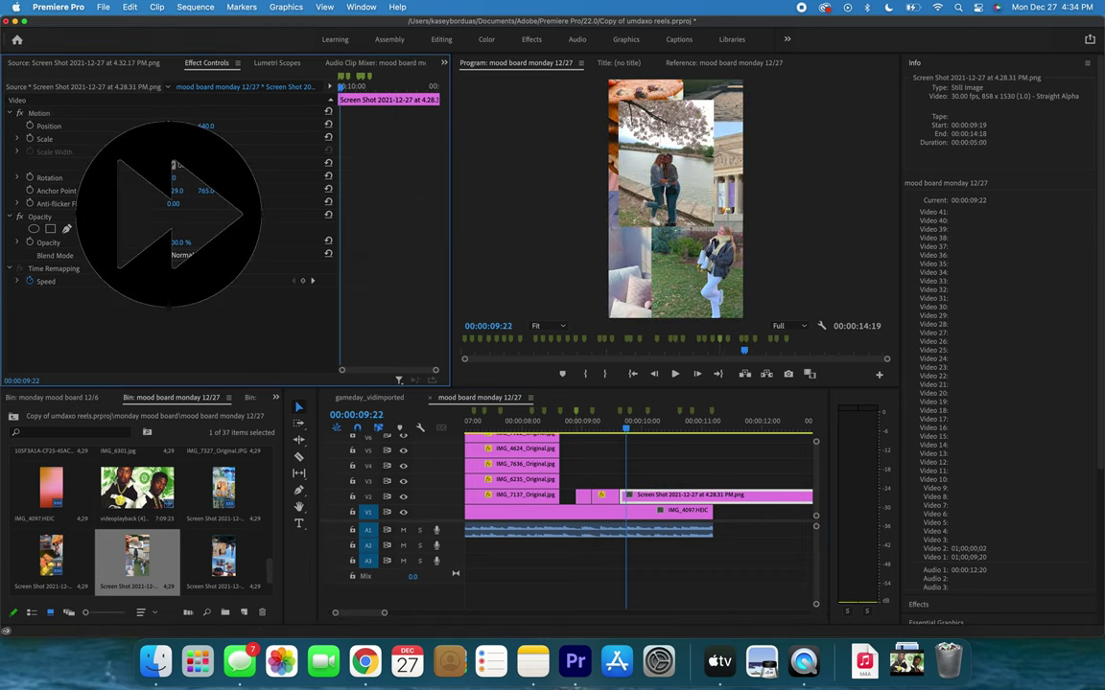
{"action": "key", "text": "Return"}
Place Screen Shot 2021-12-27 at 4.32.31 PM.png on track V2 at 00:00:09:24 and move the playhead to 00:00:09:27.
{"action": "scroll", "coordinate": [137, 537], "scroll_direction": "down", "scroll_amount": 2}
{"action": "left_click_drag", "start_coordinate": [51, 557], "coordinate": [638, 497]}
{"action": "left_click", "coordinate": [636, 418]}
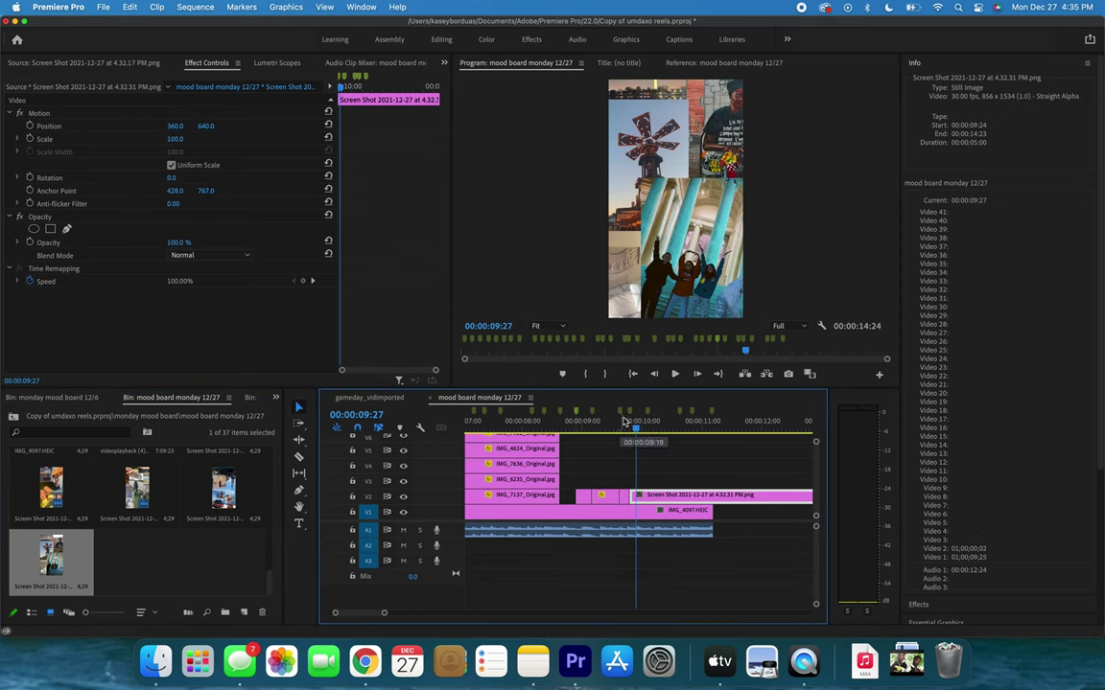
Move the 4.32.31 PM screenshot clip on track V2 to start at 00:00:10:03, right after the 4.28.31 PM clip.
{"action": "mouse_move", "coordinate": [639, 499]}
{"action": "left_mouse_down"}
{"action": "mouse_move", "coordinate": [657, 500]}
{"action": "mouse_move", "coordinate": [631, 498]}
{"action": "mouse_move", "coordinate": [645, 497]}
{"action": "left_mouse_up"}
{"action": "left_click", "coordinate": [626, 497]}
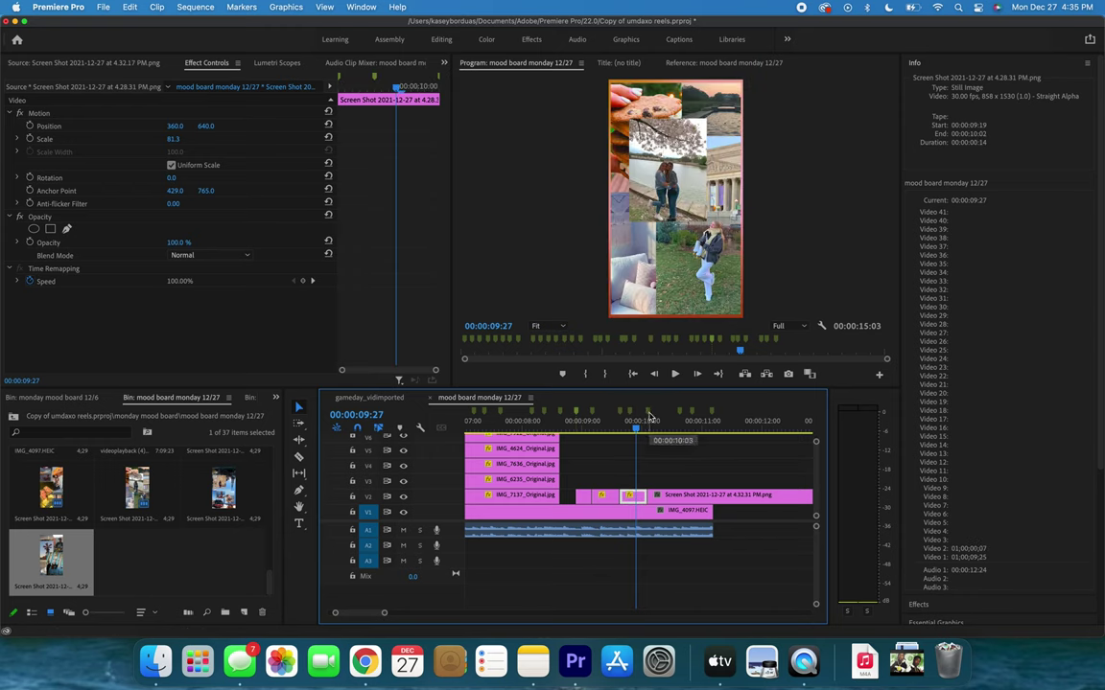
{"action": "left_click", "coordinate": [649, 415]}
{"action": "left_click", "coordinate": [622, 416]}
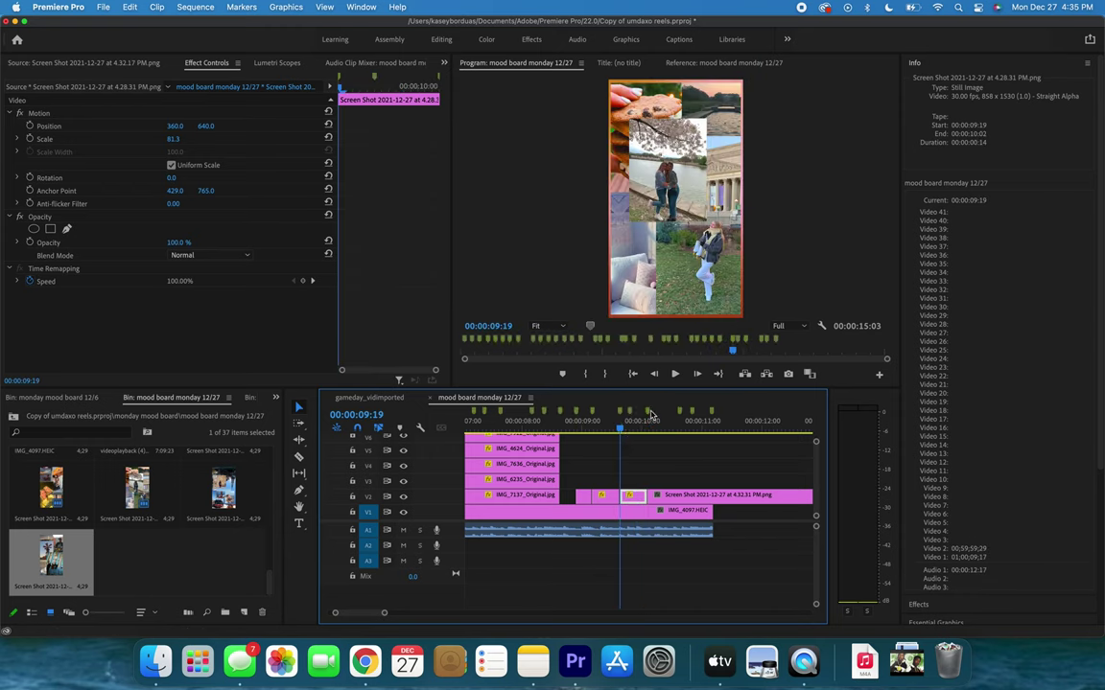
{"action": "left_click", "coordinate": [648, 414]}
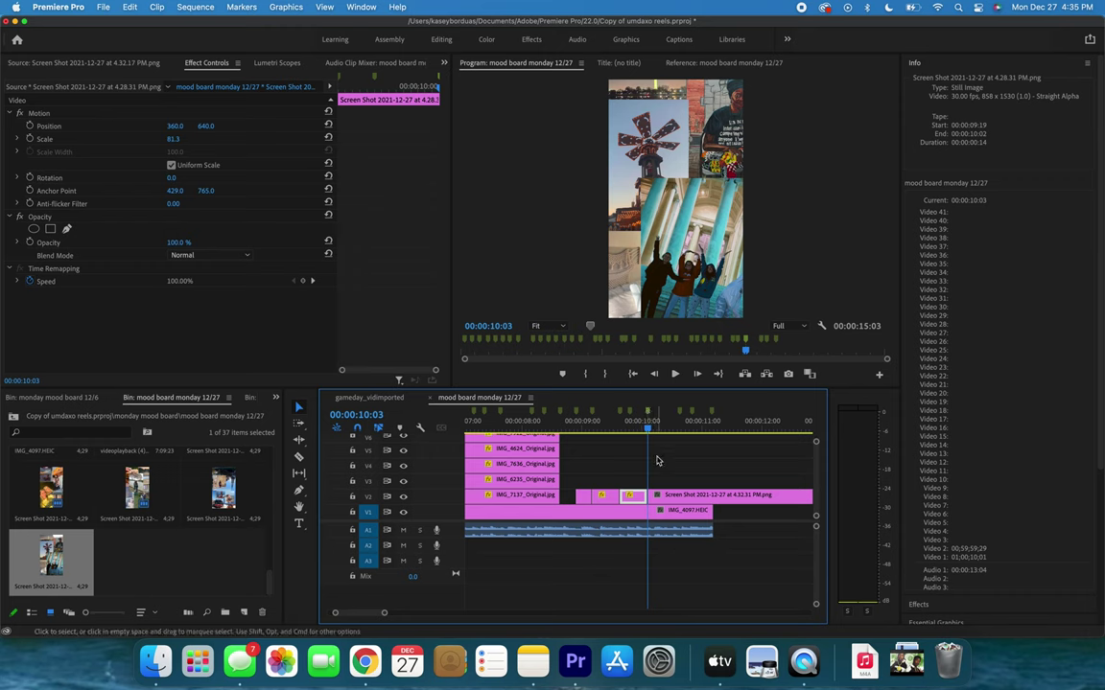
{"action": "scroll", "coordinate": [643, 465], "scroll_direction": "right", "scroll_amount": 3}
Split the 4.32.31 PM screenshot clip at the 00:00:10:19 marker and delete the part after it.
{"action": "left_click", "coordinate": [626, 413]}
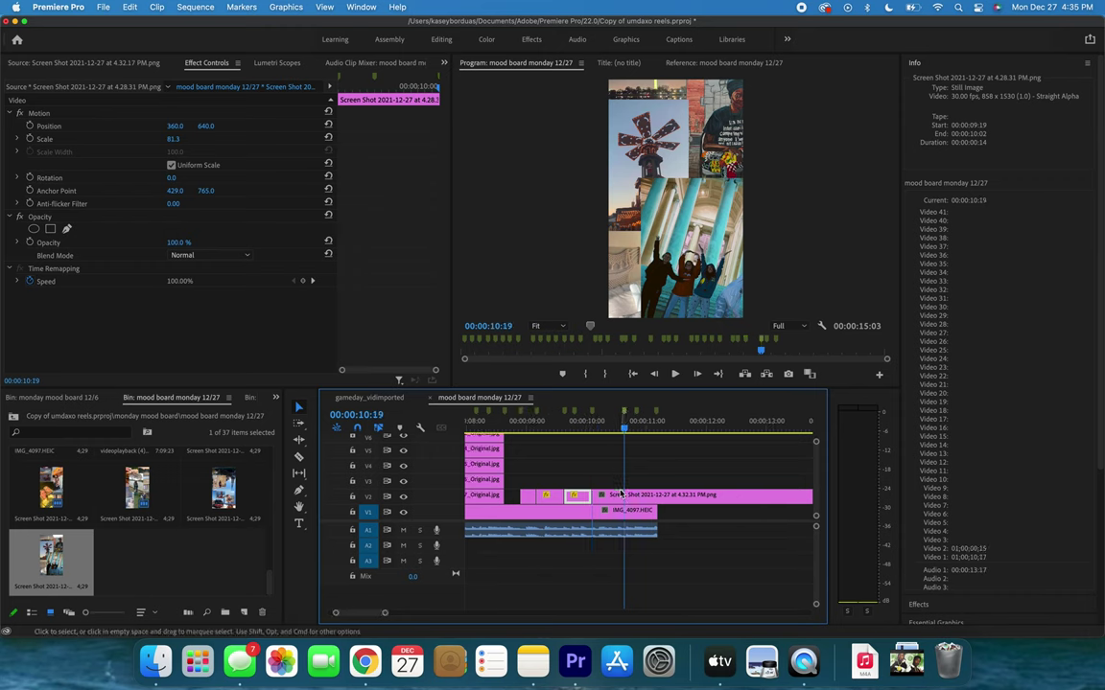
{"action": "key", "text": "c"}
{"action": "left_click", "coordinate": [623, 497]}
{"action": "key", "text": "v"}
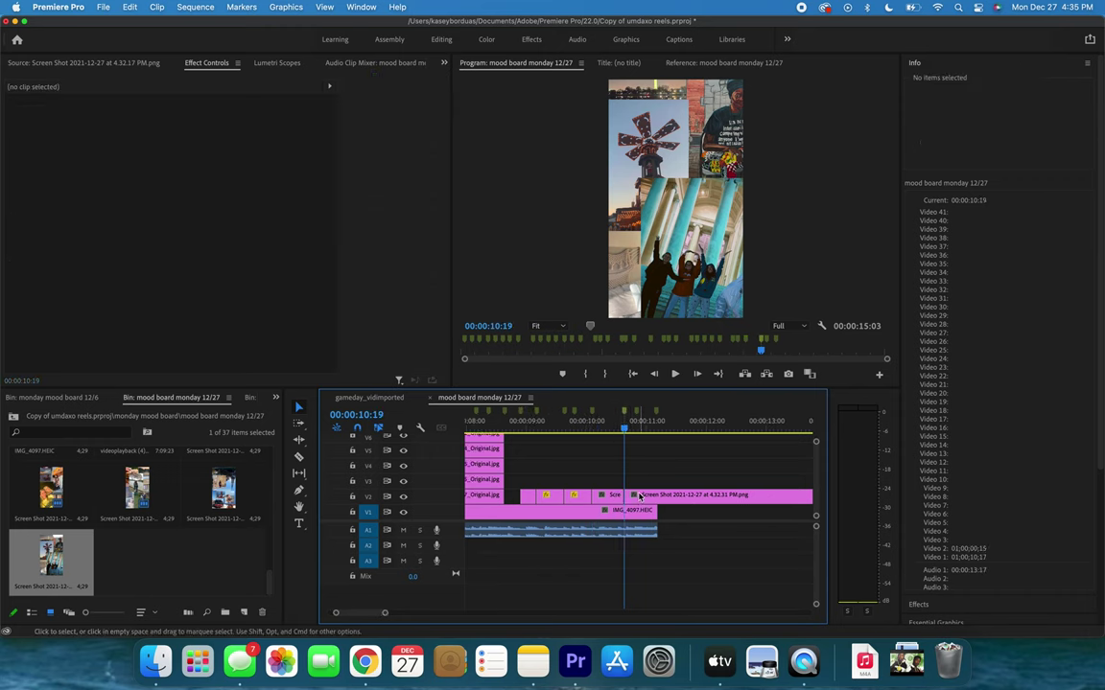
{"action": "left_click", "coordinate": [639, 497]}
{"action": "key", "text": "Delete"}
Set the scale of the shortened 4.32.31 PM screenshot clip to 81.3.
{"action": "left_click", "coordinate": [608, 418]}
{"action": "double_click", "coordinate": [648, 222]}
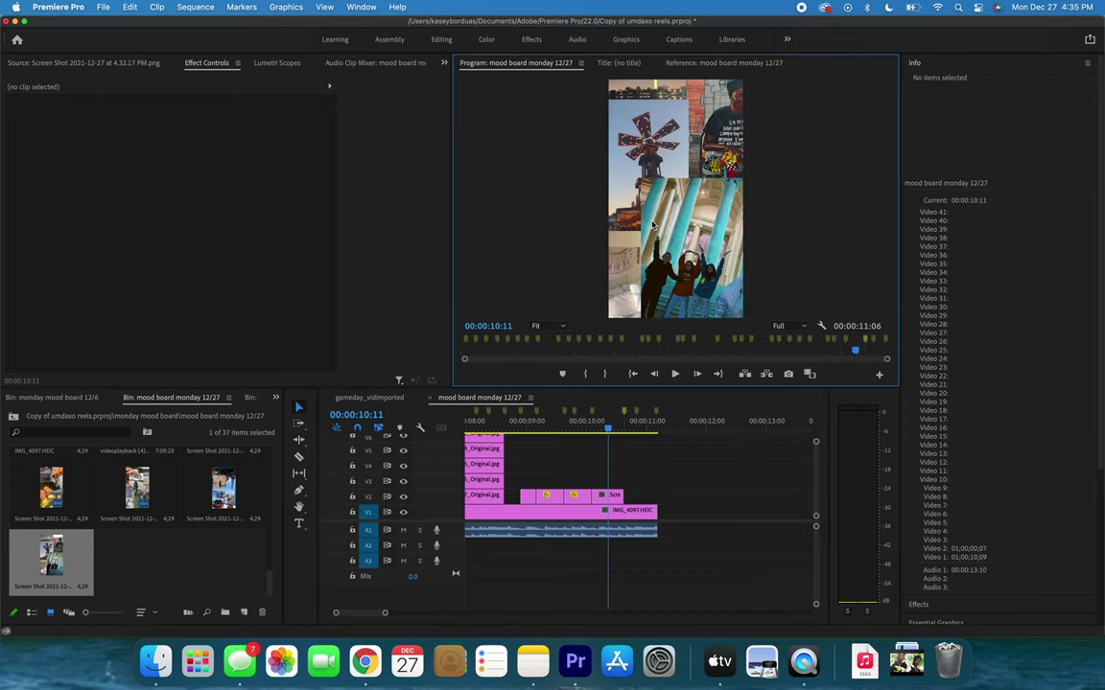
{"action": "left_click", "coordinate": [175, 139]}
{"action": "type", "text": "81.3"}
{"action": "key", "text": "Return"}
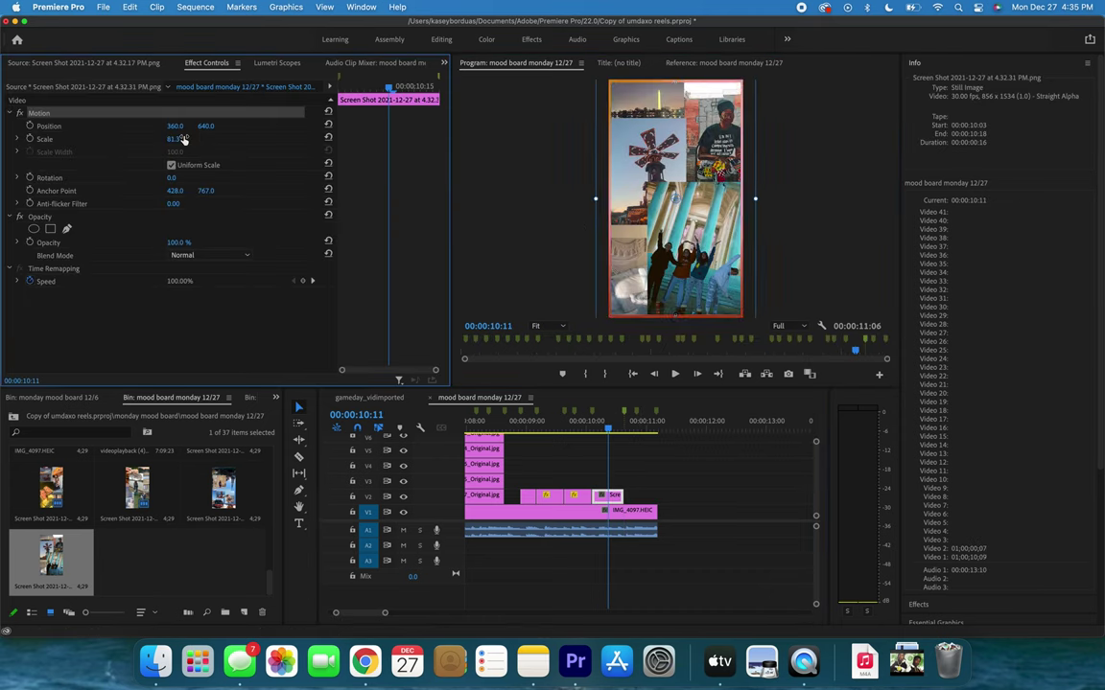
Place Screen Shot 2021-12-27 at 4.32.45 PM.png on track V2, starting at 00:00:10:19.
{"action": "left_click", "coordinate": [222, 485]}
{"action": "scroll", "coordinate": [221, 485], "scroll_direction": "up", "scroll_amount": 2}
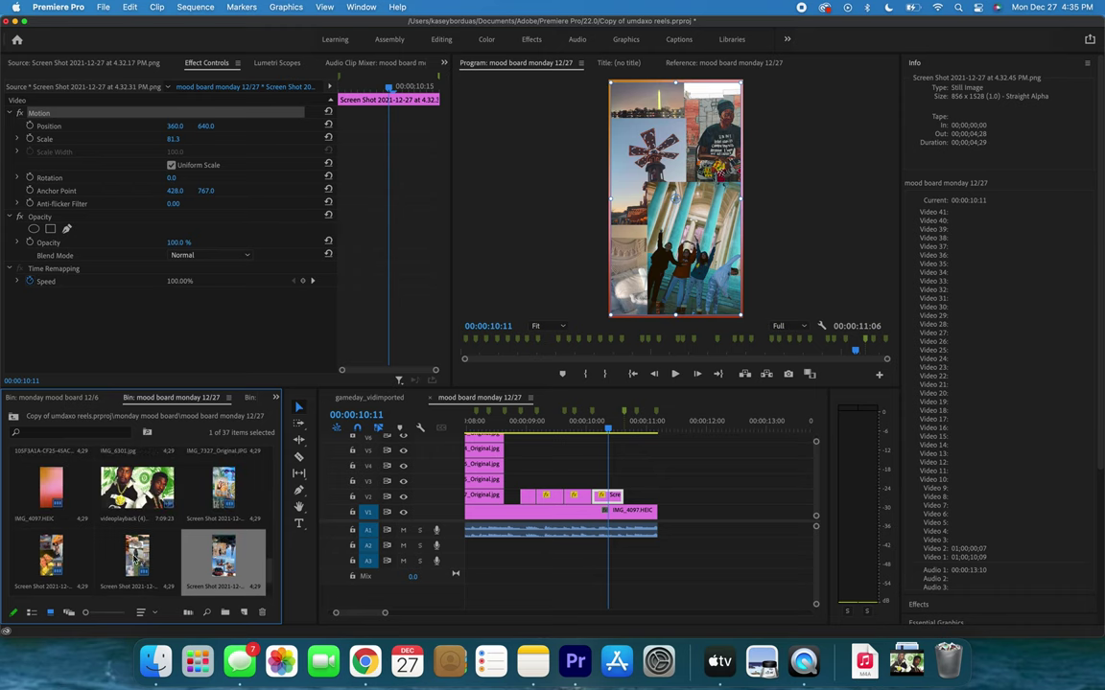
{"action": "scroll", "coordinate": [182, 558], "scroll_direction": "down", "scroll_amount": 2}
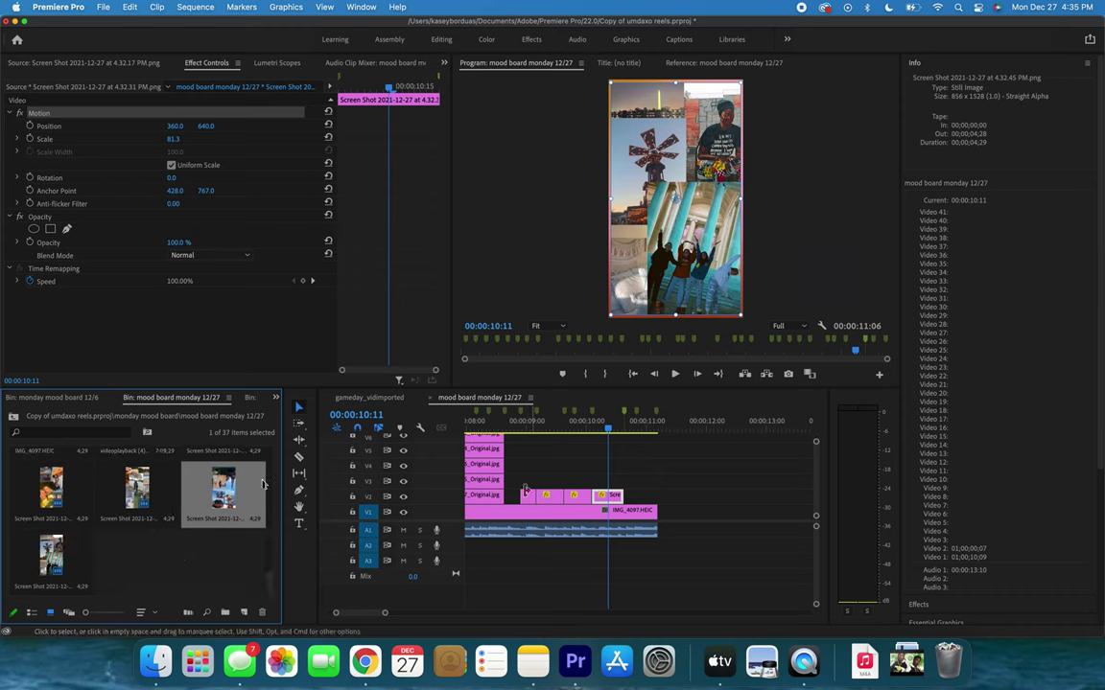
{"action": "left_click_drag", "start_coordinate": [222, 486], "coordinate": [628, 497]}
Split the 4.32.45 PM screenshot clip at the 00:00:11:05 marker and delete the excess beyond it.
{"action": "left_click", "coordinate": [657, 418]}
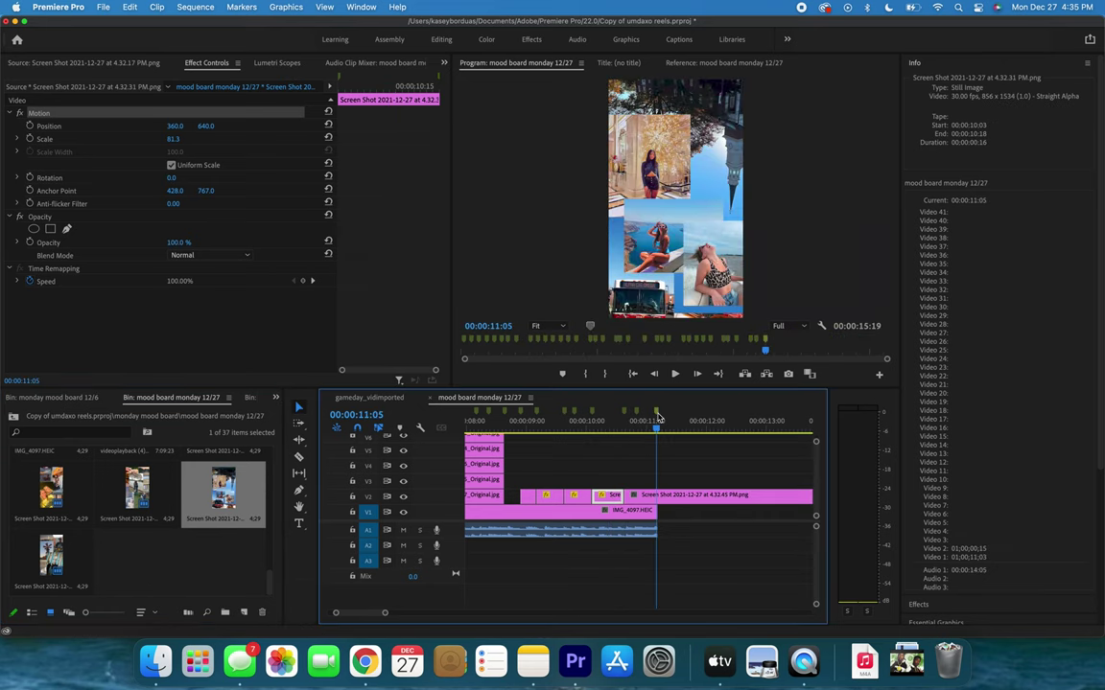
{"action": "key", "text": "c"}
{"action": "left_click", "coordinate": [657, 499]}
{"action": "key", "text": "v"}
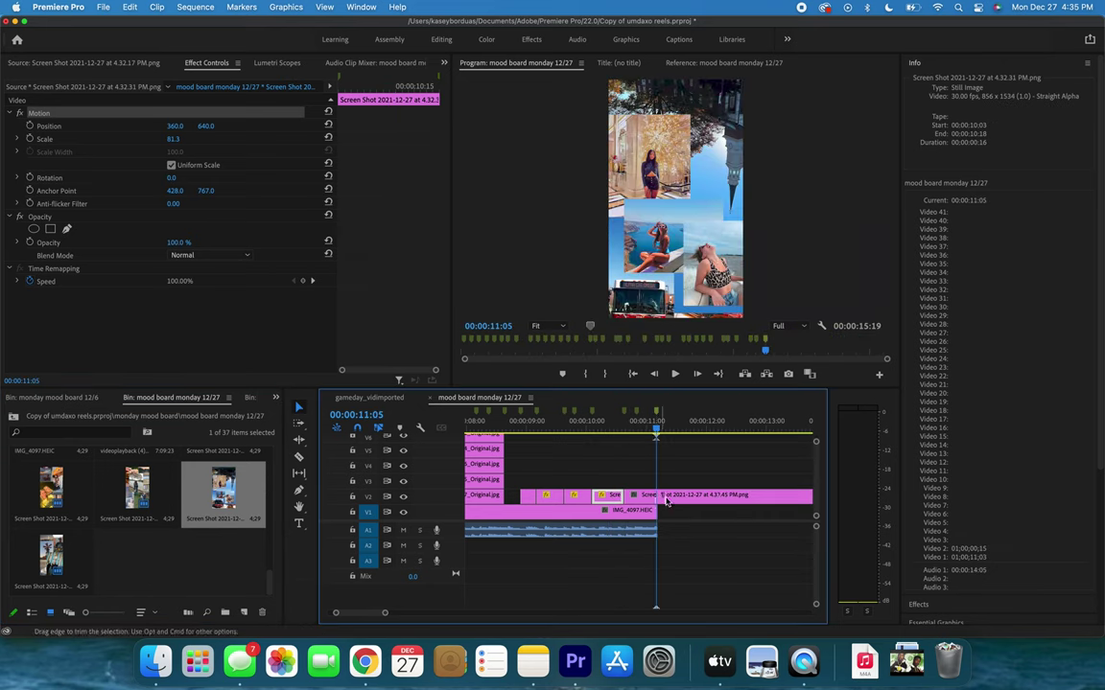
{"action": "left_click", "coordinate": [665, 499]}
{"action": "key", "text": "Delete"}
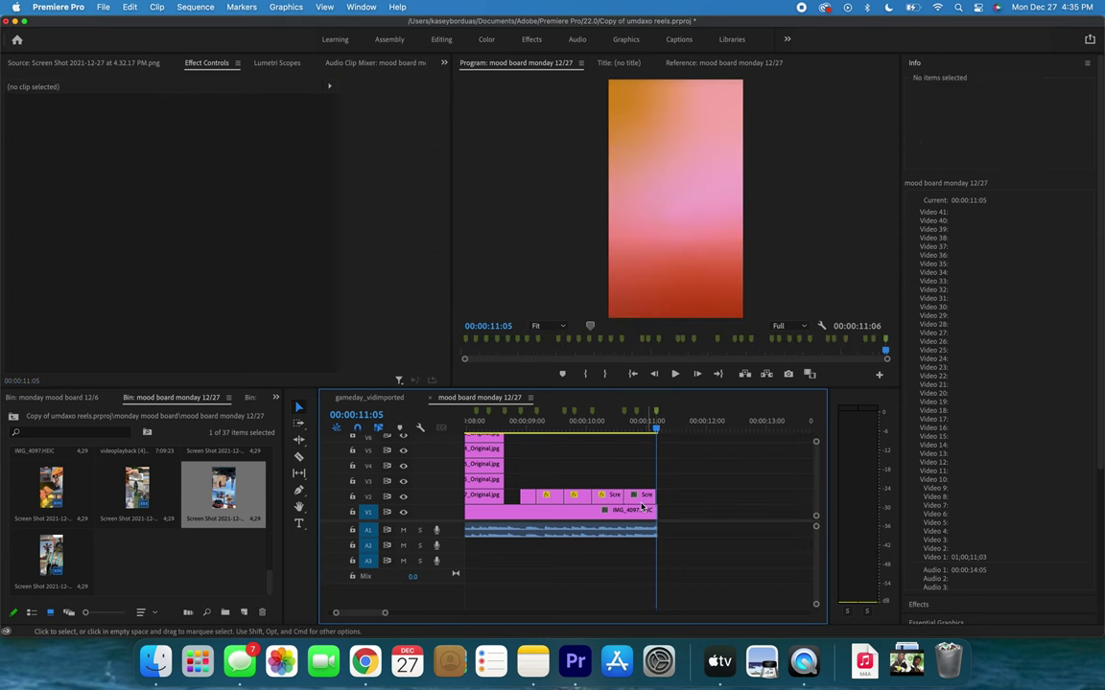
Set the 4.32.45 PM screenshot clip's scale to 81.3 and deselect the clip.
{"action": "left_click", "coordinate": [639, 422]}
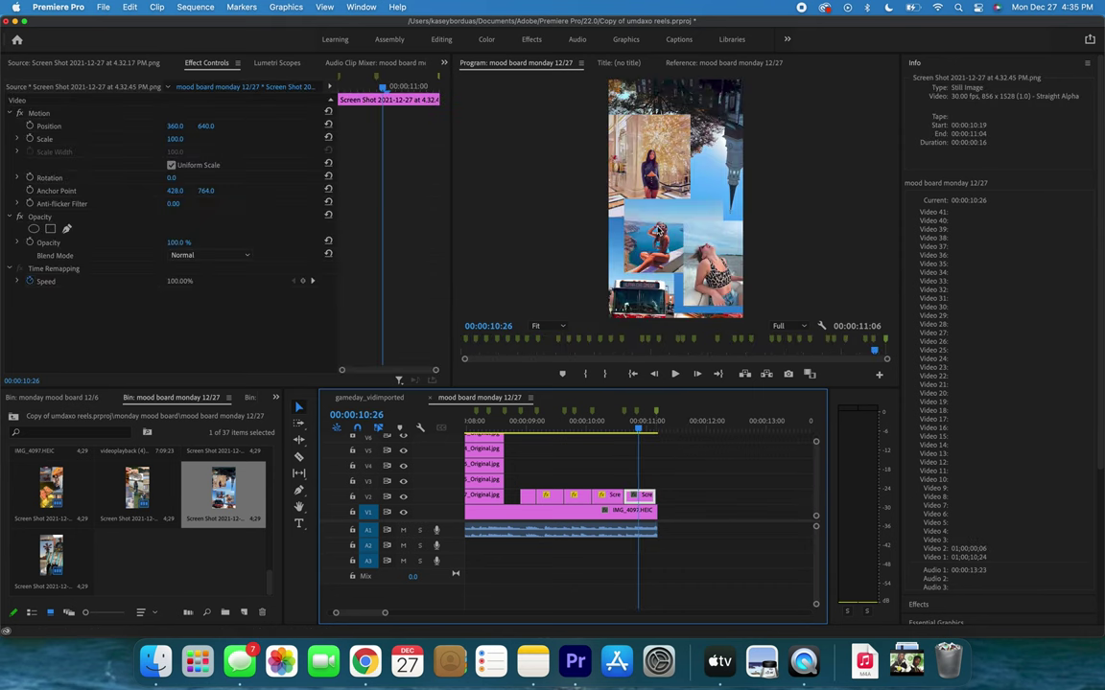
{"action": "double_click", "coordinate": [649, 230]}
{"action": "left_click", "coordinate": [183, 139]}
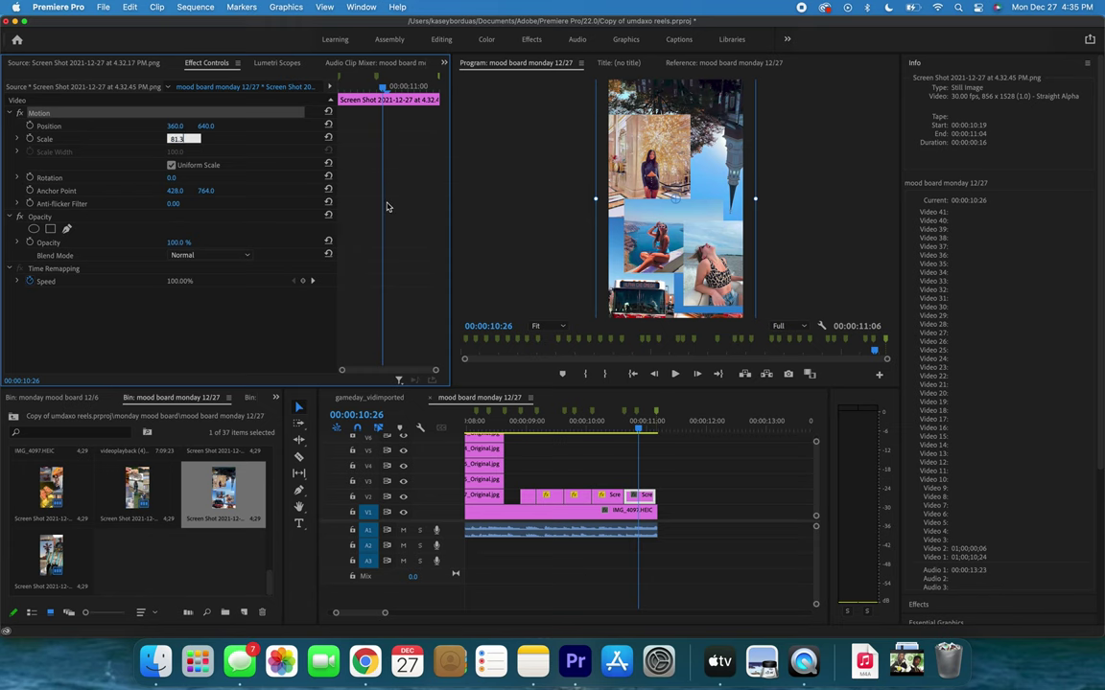
{"action": "type", "text": "81.3"}
{"action": "key", "text": "Return"}
{"action": "left_click", "coordinate": [725, 487]}
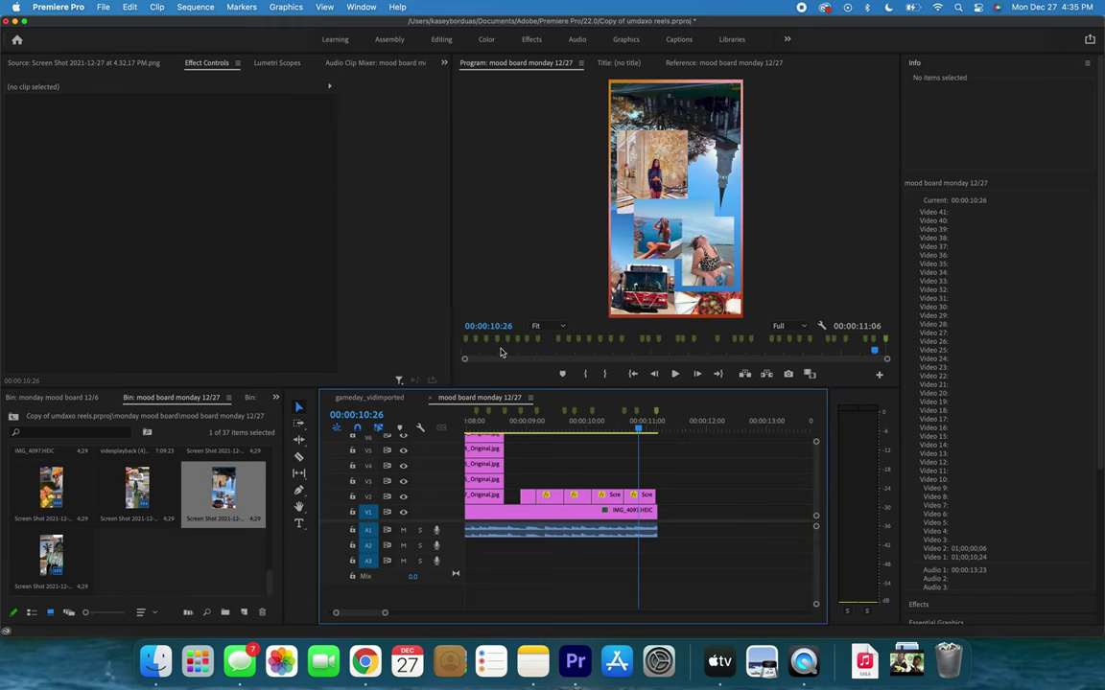
Turn the computer's sound back up and play the reel from the start through the beginning of the screenshot recap.
{"action": "left_click", "coordinate": [465, 352]}
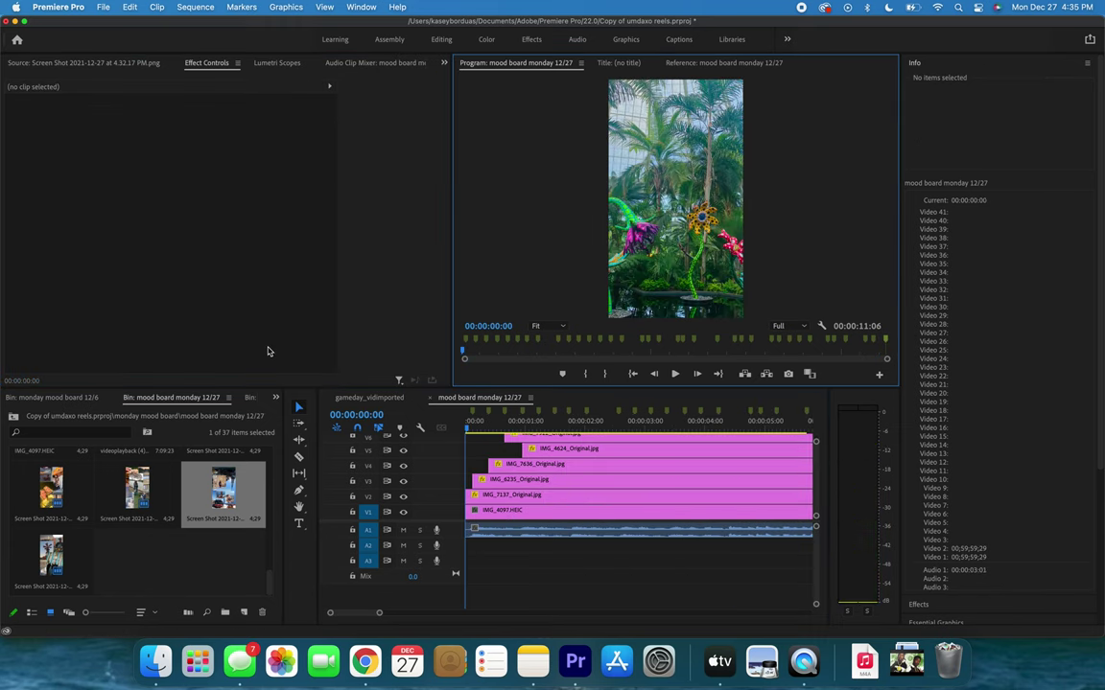
{"action": "key", "text": "XF86AudioRaiseVolume"}
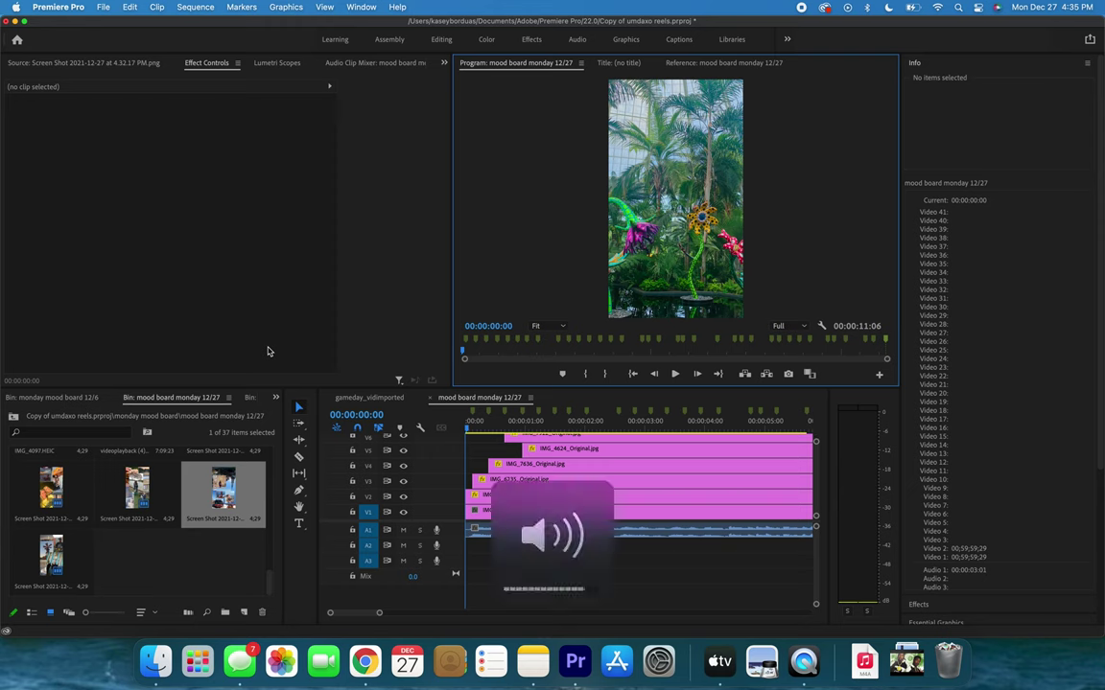
{"action": "key", "text": "space"}
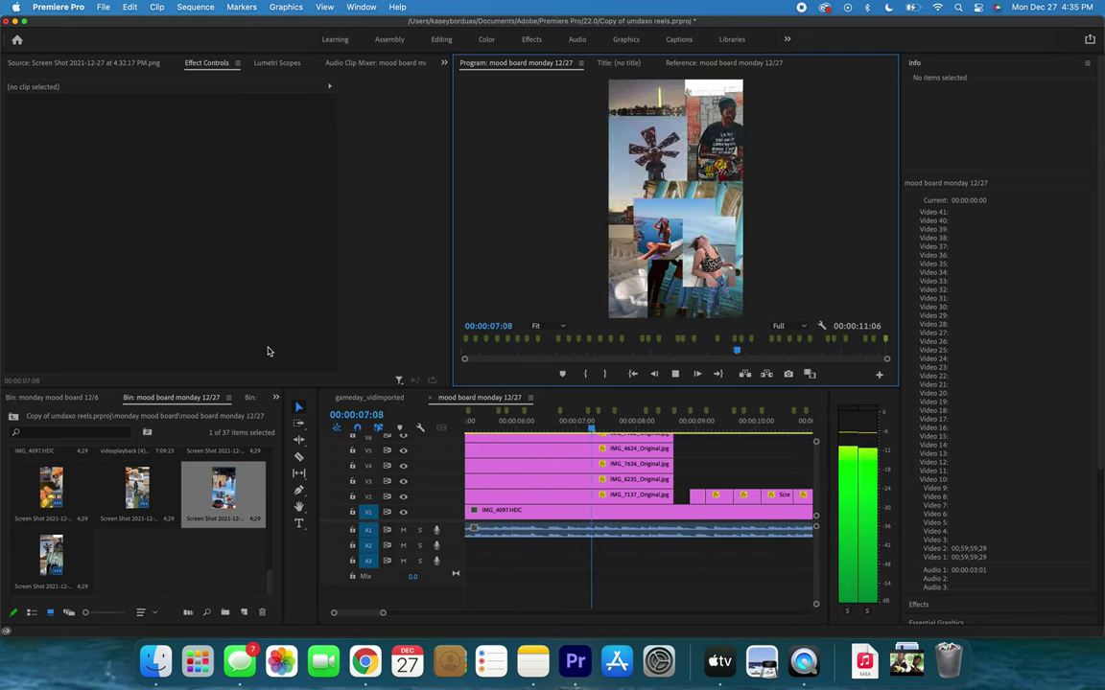
{"action": "key", "text": "space"}
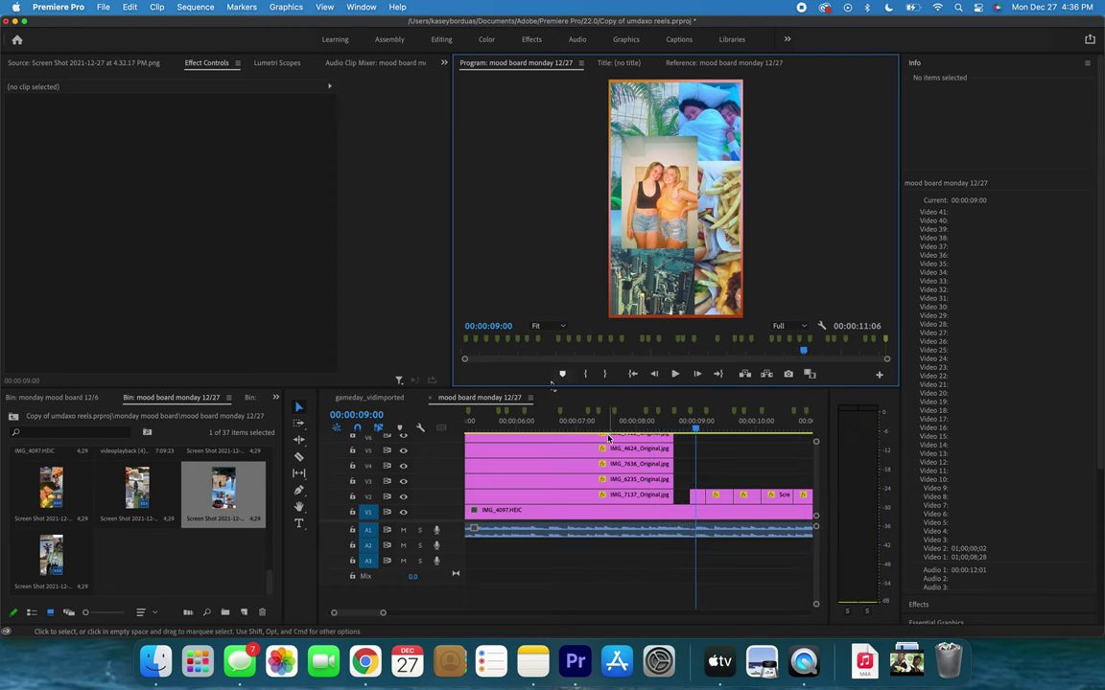
Render the mood board monday 12/27 sequence from In to Out.
{"action": "scroll", "coordinate": [616, 471], "scroll_direction": "down", "scroll_amount": 6}
{"action": "scroll", "coordinate": [523, 466], "scroll_direction": "up", "scroll_amount": 3}
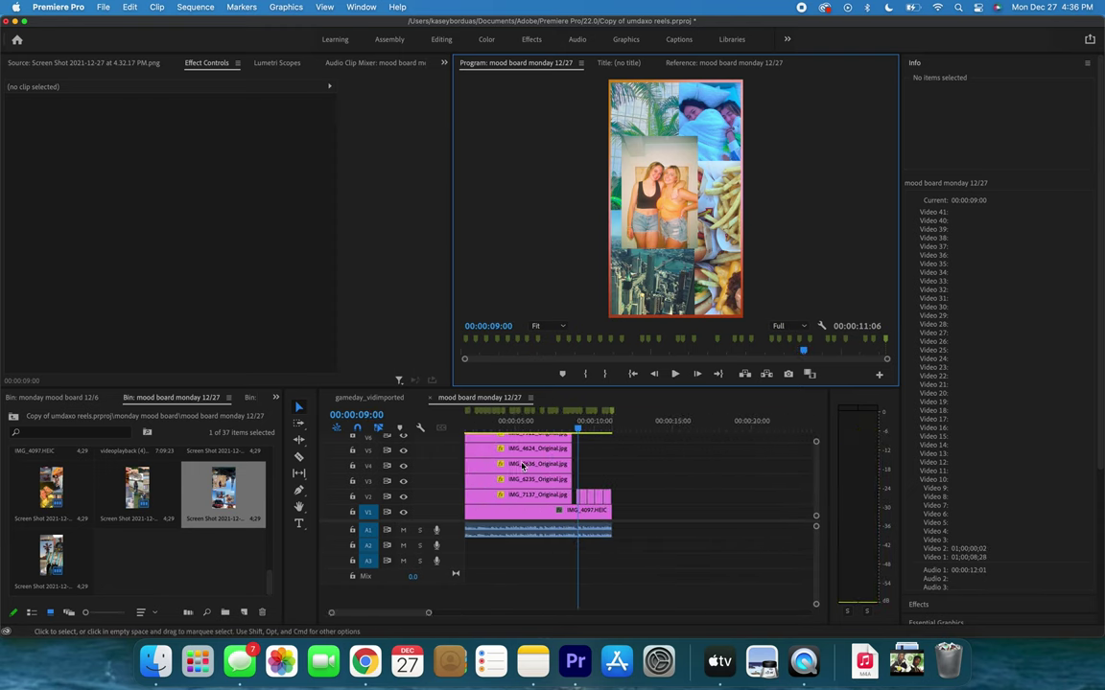
{"action": "left_click", "coordinate": [195, 7]}
{"action": "left_click", "coordinate": [196, 64]}
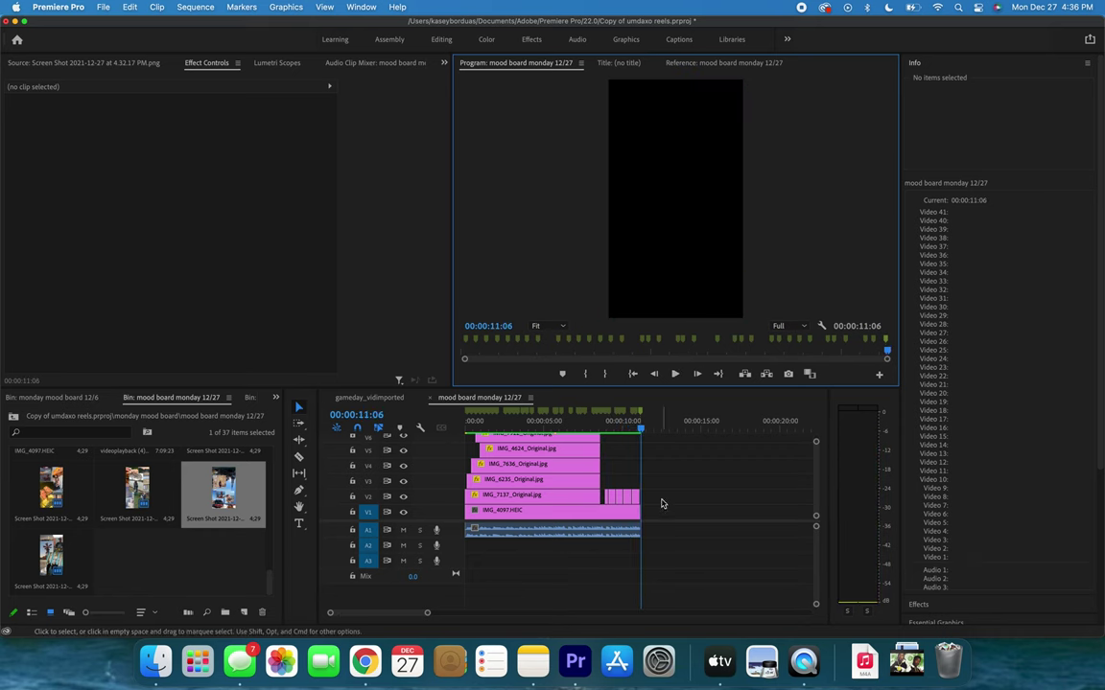
{"action": "scroll", "coordinate": [663, 504], "scroll_direction": "up", "scroll_amount": 4}
{"action": "left_click", "coordinate": [584, 498]}
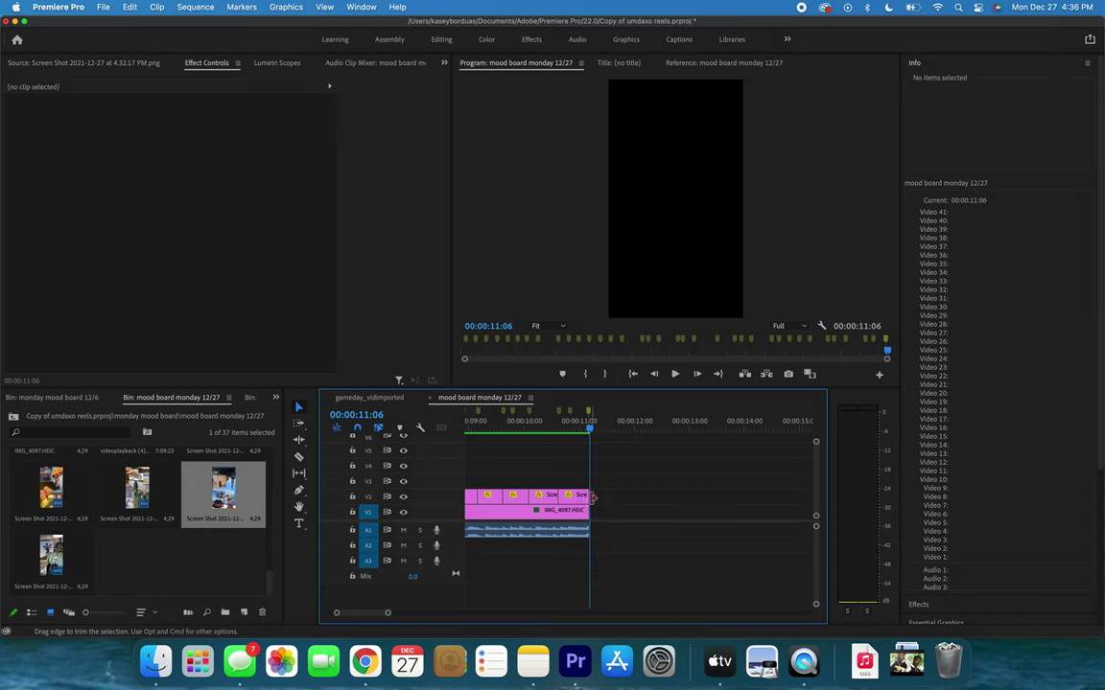
{"action": "scroll", "coordinate": [582, 505], "scroll_direction": "down", "scroll_amount": 4}
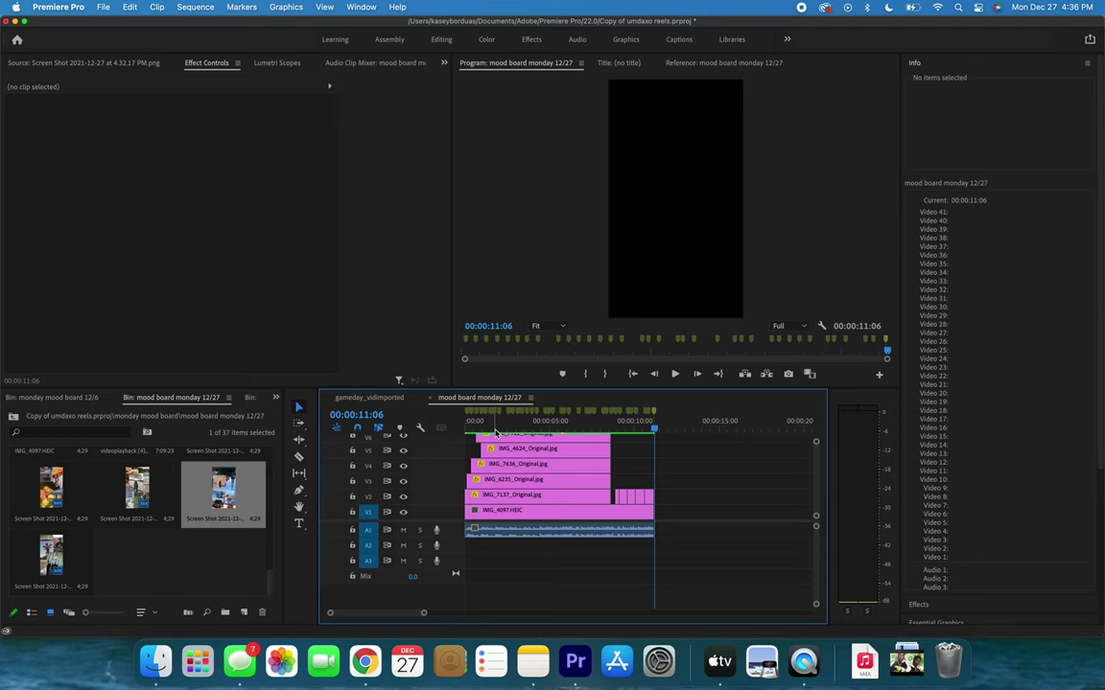
Return the playhead to the start of the sequence and clear all of its markers.
{"action": "left_click", "coordinate": [462, 350]}
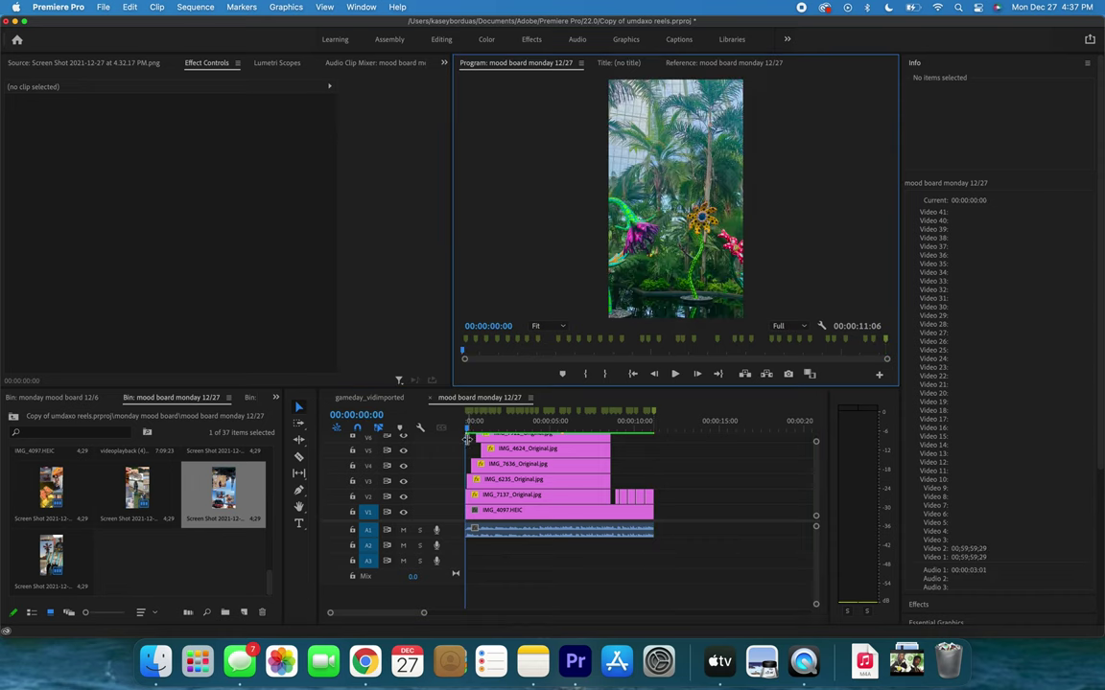
{"action": "key", "text": "="}
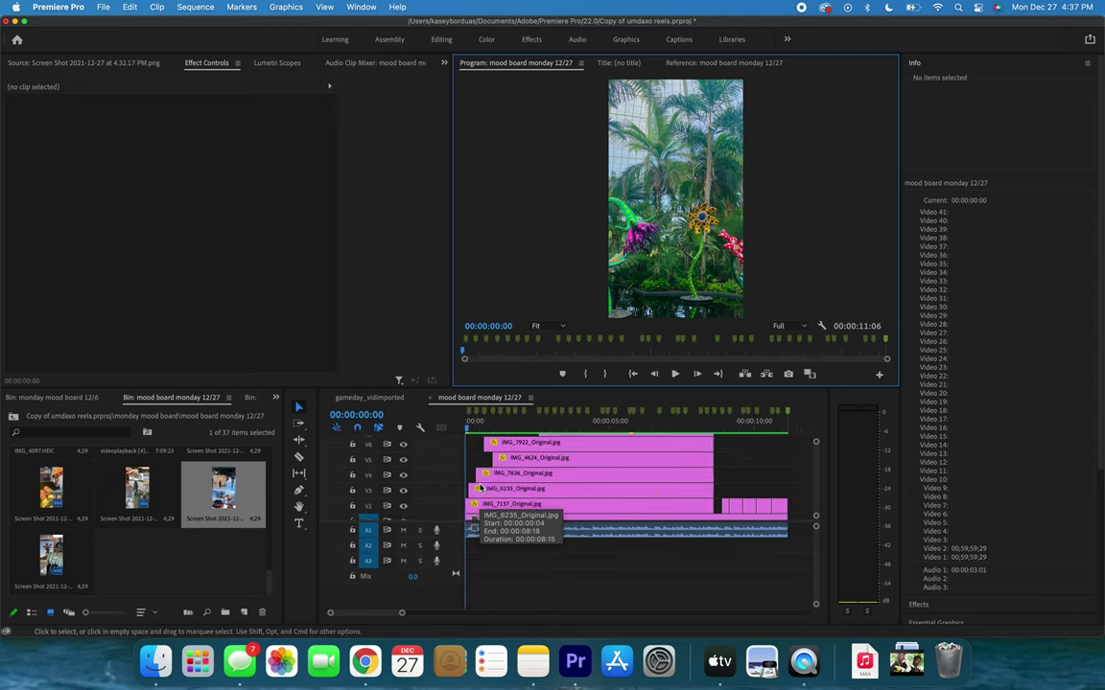
{"action": "scroll", "coordinate": [479, 460], "scroll_direction": "up", "scroll_amount": 1}
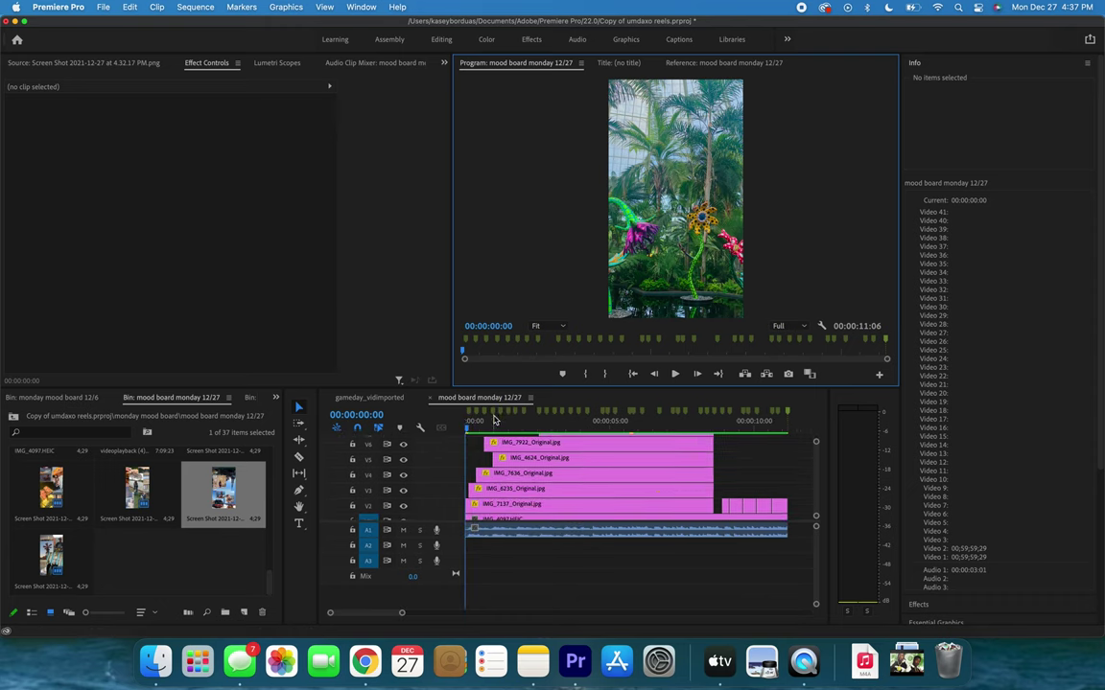
{"action": "right_click", "coordinate": [532, 416]}
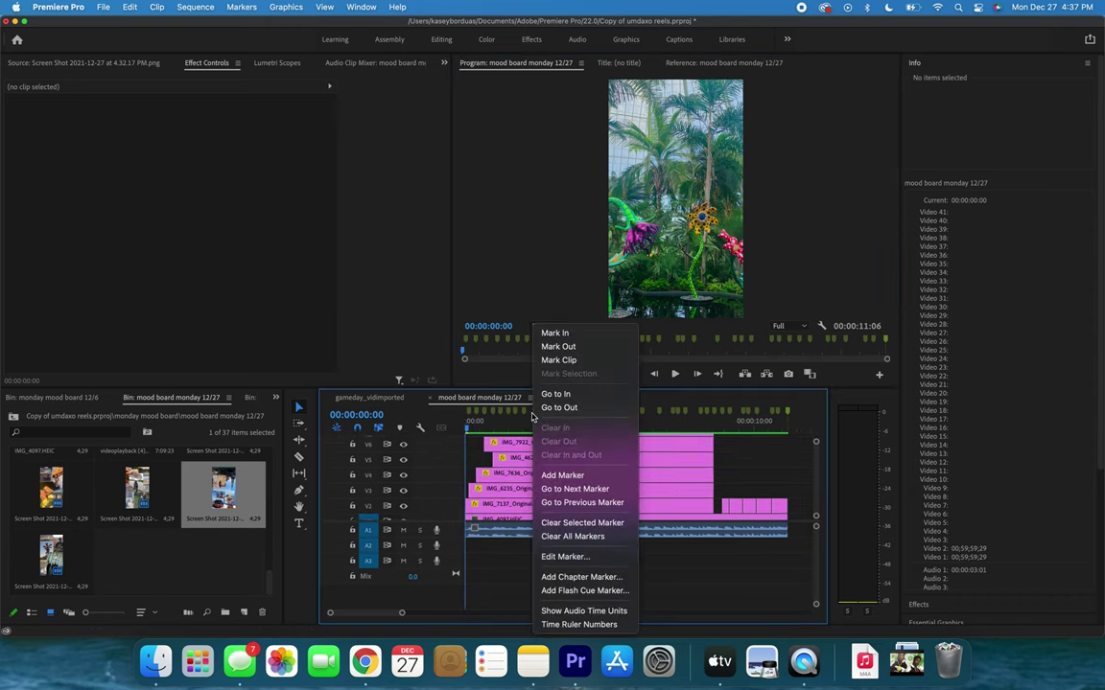
{"action": "left_click", "coordinate": [572, 539]}
Play the sequence from the start and add a new marker on each beat of the music.
{"action": "key", "text": "space"}
{"action": "key", "text": "m"}
{"action": "key", "text": "m"}
{"action": "key", "text": "m"}
{"action": "key", "text": "m"}
{"action": "key", "text": "m"}
{"action": "key", "text": "m"}
{"action": "key", "text": "m"}
{"action": "key", "text": "m"}
{"action": "key", "text": "m"}
{"action": "key", "text": "m"}
{"action": "key", "text": "m"}
{"action": "key", "text": "m"}
{"action": "key", "text": "m"}
{"action": "key", "text": "m"}
{"action": "key", "text": "m"}
{"action": "key", "text": "m"}
{"action": "key", "text": "m"}
{"action": "key", "text": "m"}
{"action": "key", "text": "m"}
{"action": "key", "text": "m"}
Play back the opening against the new markers and retime the early photo clips on the upper tracks to the beats.
{"action": "left_click", "coordinate": [479, 424]}
{"action": "key", "text": "="}
{"action": "key", "text": "="}
{"action": "key", "text": "="}
{"action": "key", "text": "space"}
{"action": "key", "text": "space"}
{"action": "scroll", "coordinate": [735, 480], "scroll_direction": "up", "scroll_amount": 3}
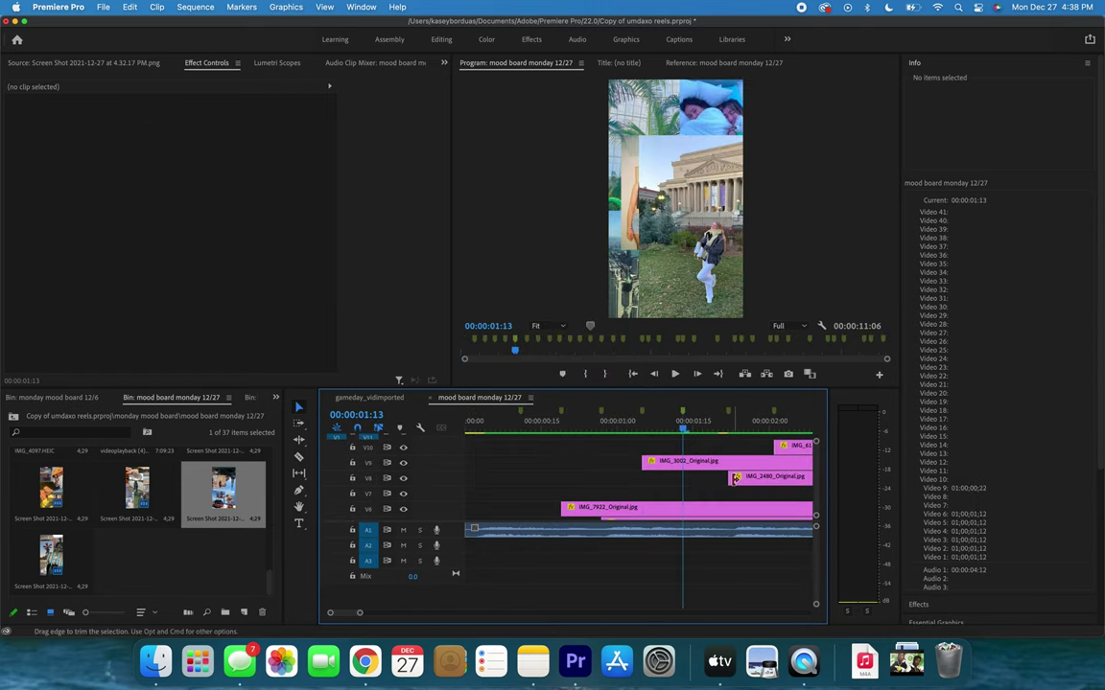
{"action": "left_click", "coordinate": [774, 420]}
{"action": "left_click_drag", "start_coordinate": [786, 483], "coordinate": [588, 464]}
{"action": "scroll", "coordinate": [665, 479], "scroll_direction": "right", "scroll_amount": 3}
Step through the following beat markers and check the remaining photo clips' start times against them.
{"action": "left_click", "coordinate": [663, 420]}
{"action": "key", "text": "minus"}
{"action": "scroll", "coordinate": [671, 479], "scroll_direction": "up", "scroll_amount": 3}
{"action": "left_click", "coordinate": [660, 417]}
{"action": "scroll", "coordinate": [665, 470], "scroll_direction": "down", "scroll_amount": 3}
{"action": "left_click", "coordinate": [639, 420]}
{"action": "left_click", "coordinate": [700, 420]}
{"action": "scroll", "coordinate": [700, 475], "scroll_direction": "right", "scroll_amount": 3}
Retime the recap screenshot clips on track V2 to the new markers and trim the IMG_4097.HEIC background's end to 00:00:11:03.
{"action": "scroll", "coordinate": [634, 478], "scroll_direction": "down", "scroll_amount": 3}
{"action": "scroll", "coordinate": [629, 470], "scroll_direction": "down", "scroll_amount": 2}
{"action": "left_click", "coordinate": [607, 420]}
{"action": "left_click_drag", "start_coordinate": [639, 496], "coordinate": [607, 496]}
{"action": "key", "text": "="}
{"action": "left_click", "coordinate": [725, 421]}
{"action": "left_click", "coordinate": [758, 420]}
{"action": "left_click_drag", "start_coordinate": [764, 503], "coordinate": [758, 504]}
Render the retimed sequence from In to Out and play back its opening.
{"action": "left_click", "coordinate": [194, 6]}
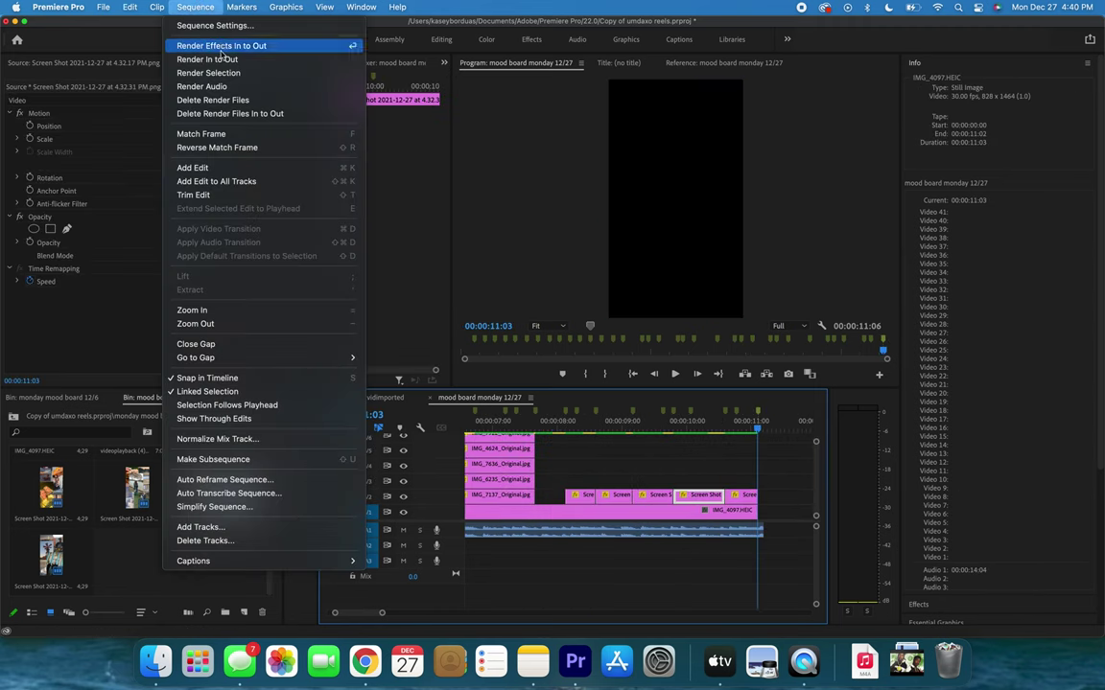
{"action": "left_click", "coordinate": [220, 60]}
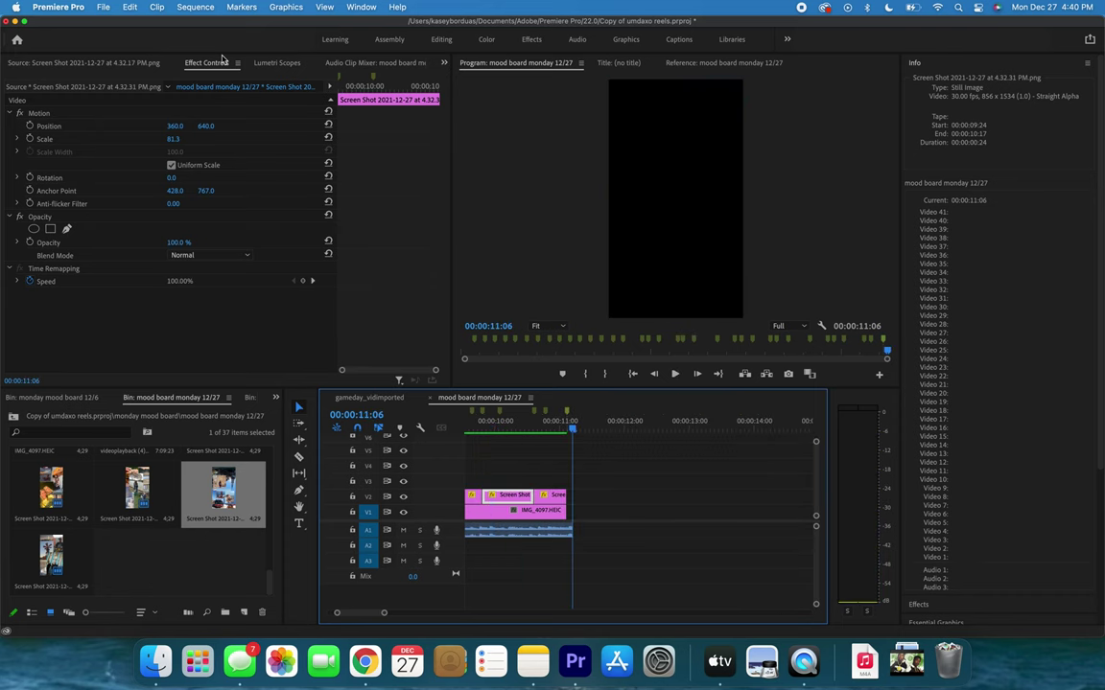
{"action": "key", "text": "space"}
{"action": "key", "text": "space"}
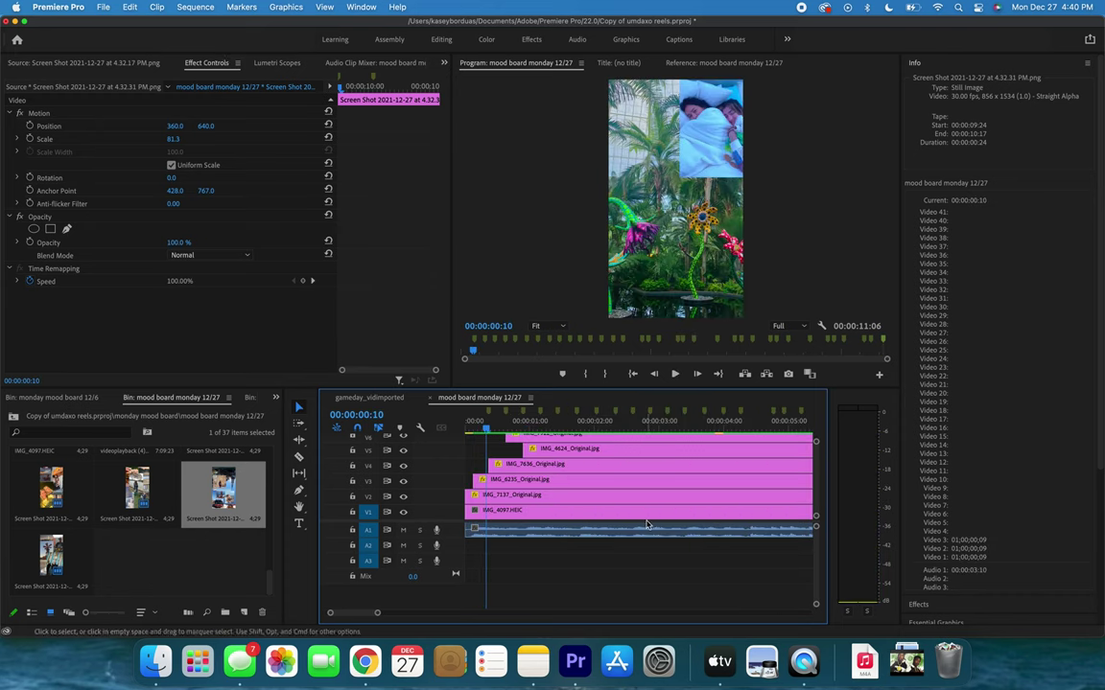
Mute the computer's sound and check the photo clip starts on tracks V9 and V8 against the markers around 00:00:01:05 and 00:00:01:14.
{"action": "scroll", "coordinate": [622, 496], "scroll_direction": "up", "scroll_amount": 5}
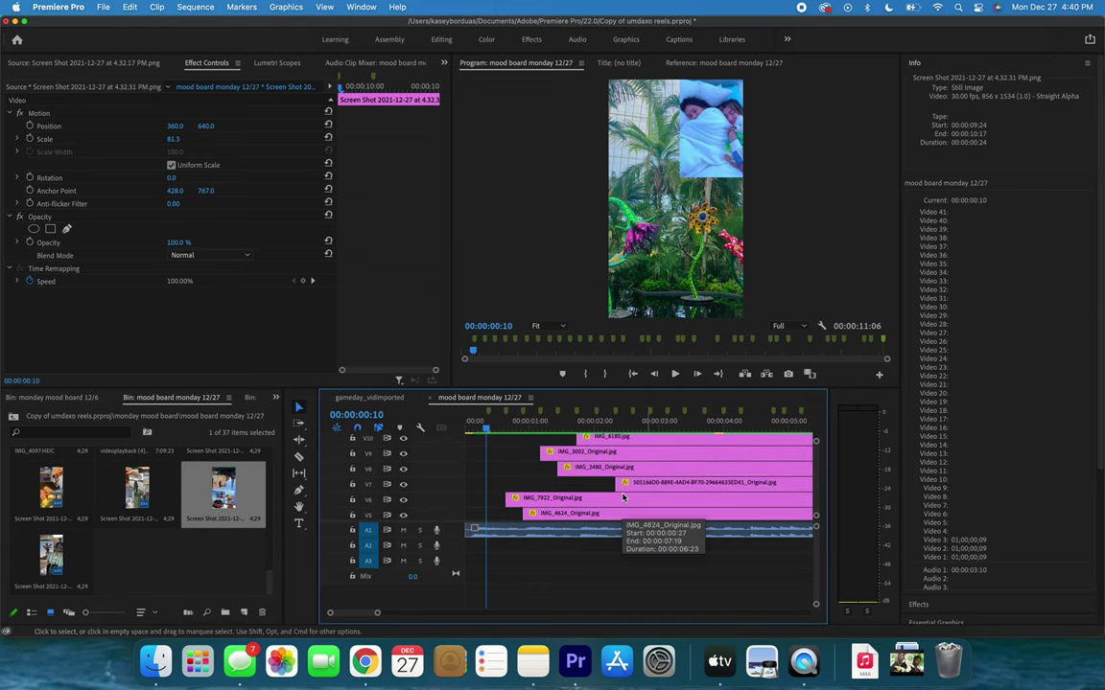
{"action": "key", "text": "XF86AudioMute"}
{"action": "left_click", "coordinate": [541, 414]}
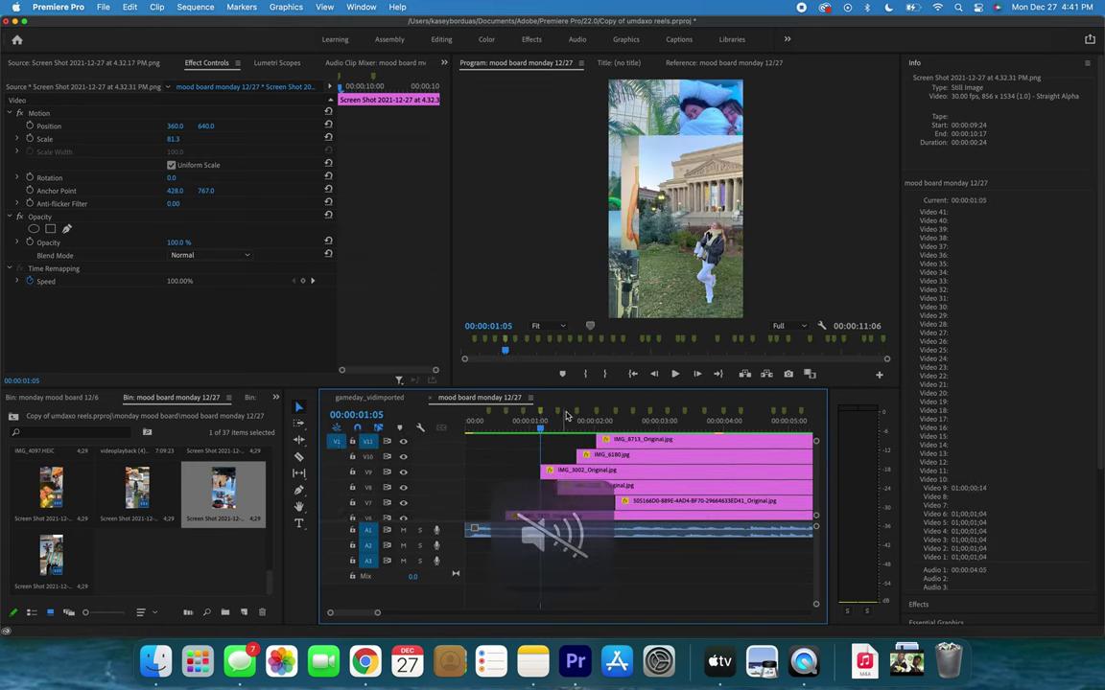
{"action": "left_click", "coordinate": [561, 414]}
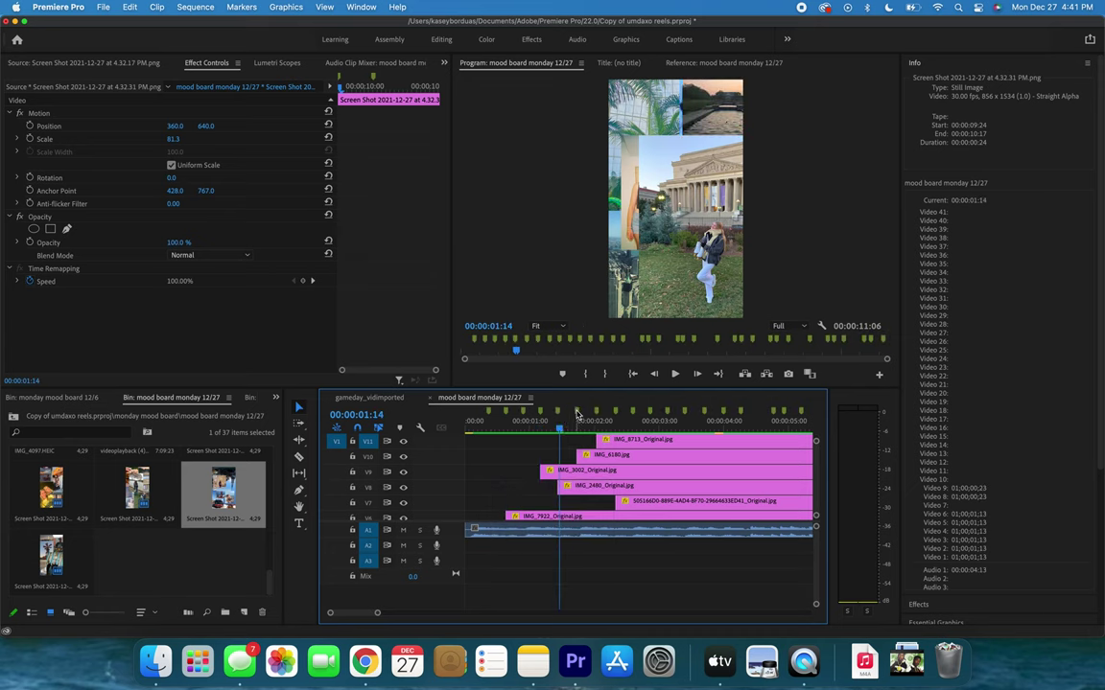
Try to adjust the start of the IMG_2480_Original.jpg clip on track V8 near 00:00:01:14, and undo the change.
{"action": "key", "text": "="}
{"action": "left_click_drag", "start_coordinate": [561, 486], "coordinate": [564, 487]}
{"action": "key", "text": "super+z"}
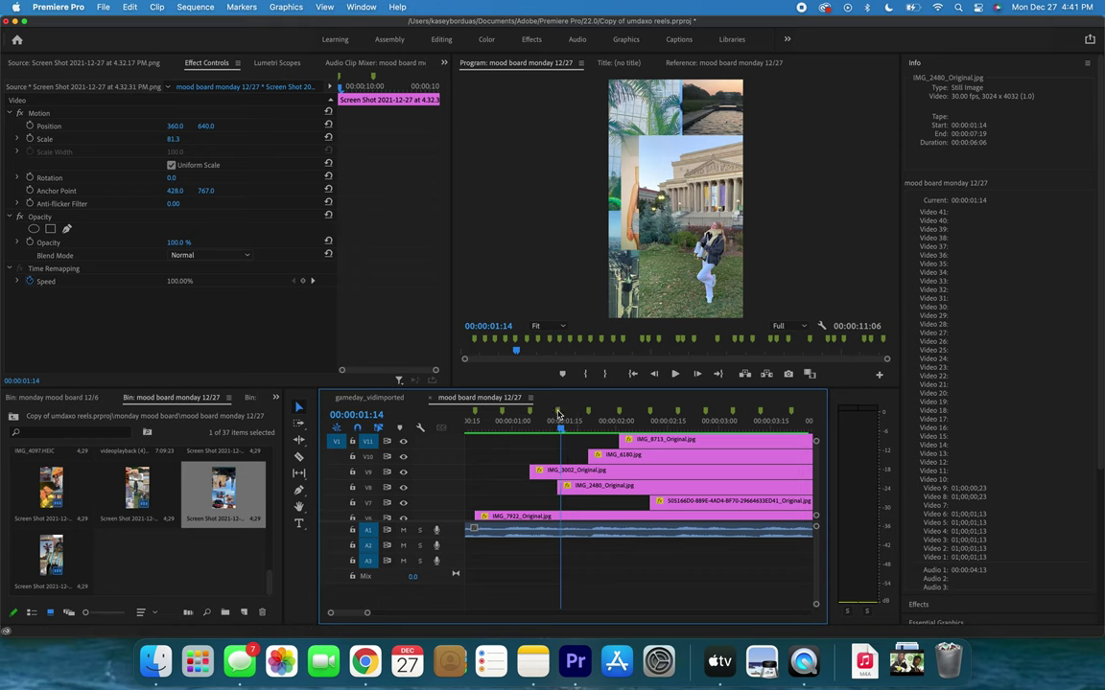
Check the photo clip starts on tracks V8 to V16 against the beat markers from 00:00:01:14 to 00:00:03:12.
{"action": "left_click", "coordinate": [559, 414]}
{"action": "left_click", "coordinate": [588, 422]}
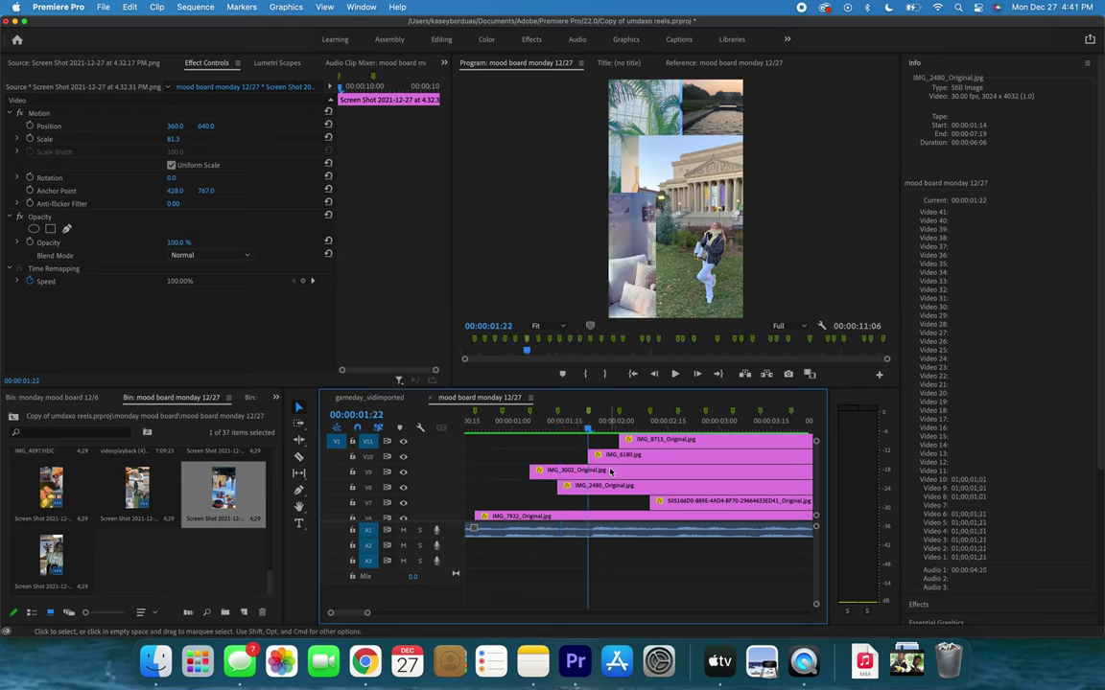
{"action": "scroll", "coordinate": [619, 431], "scroll_direction": "up", "scroll_amount": 2}
{"action": "left_click", "coordinate": [620, 417]}
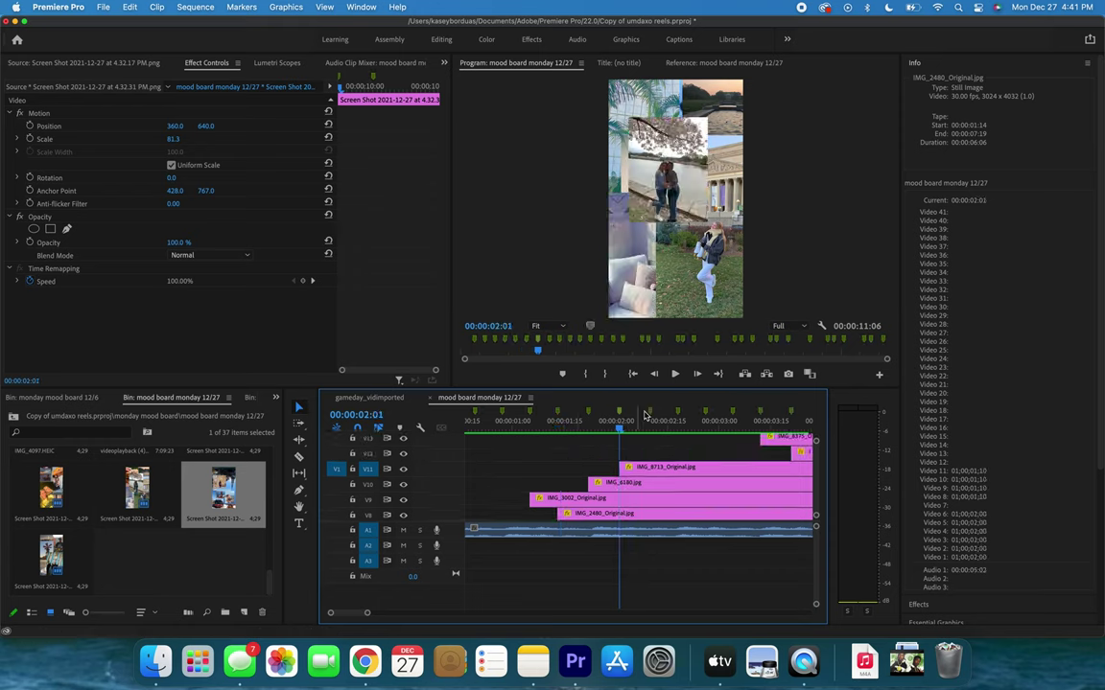
{"action": "left_click", "coordinate": [649, 415]}
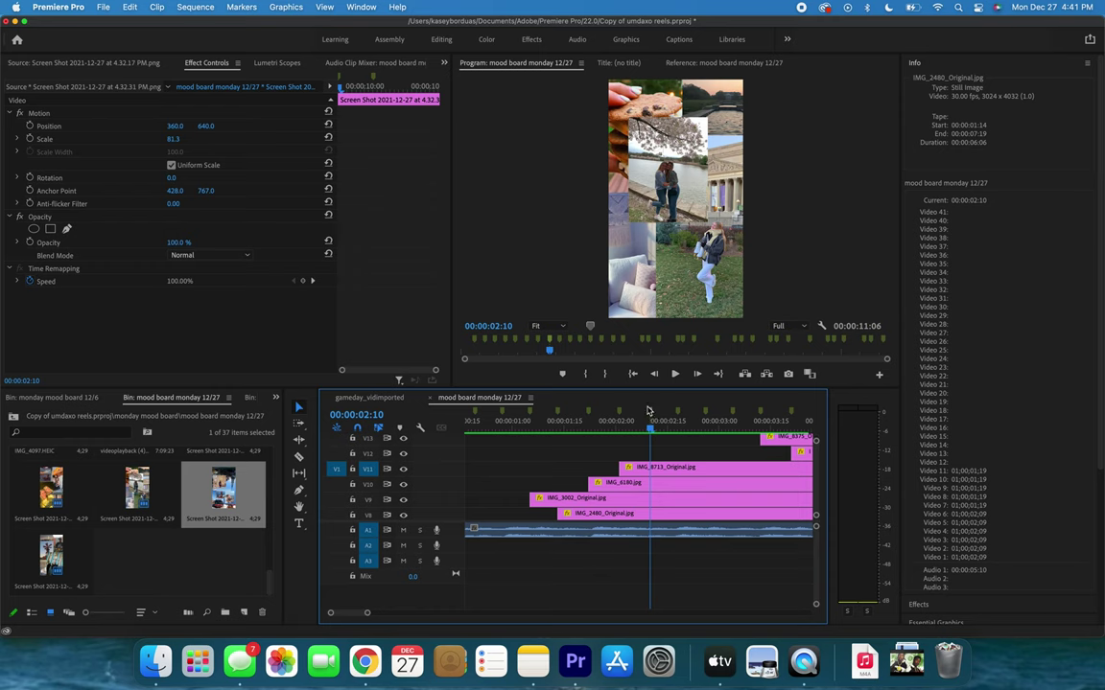
{"action": "scroll", "coordinate": [575, 422], "scroll_direction": "right", "scroll_amount": 3}
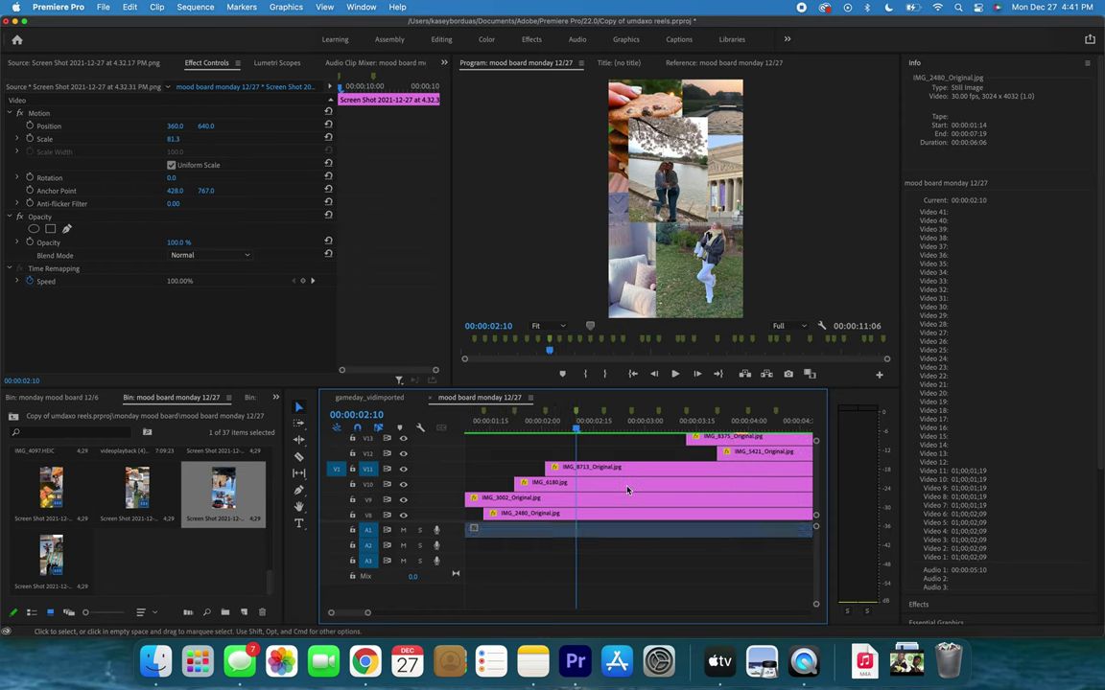
{"action": "left_click", "coordinate": [587, 415]}
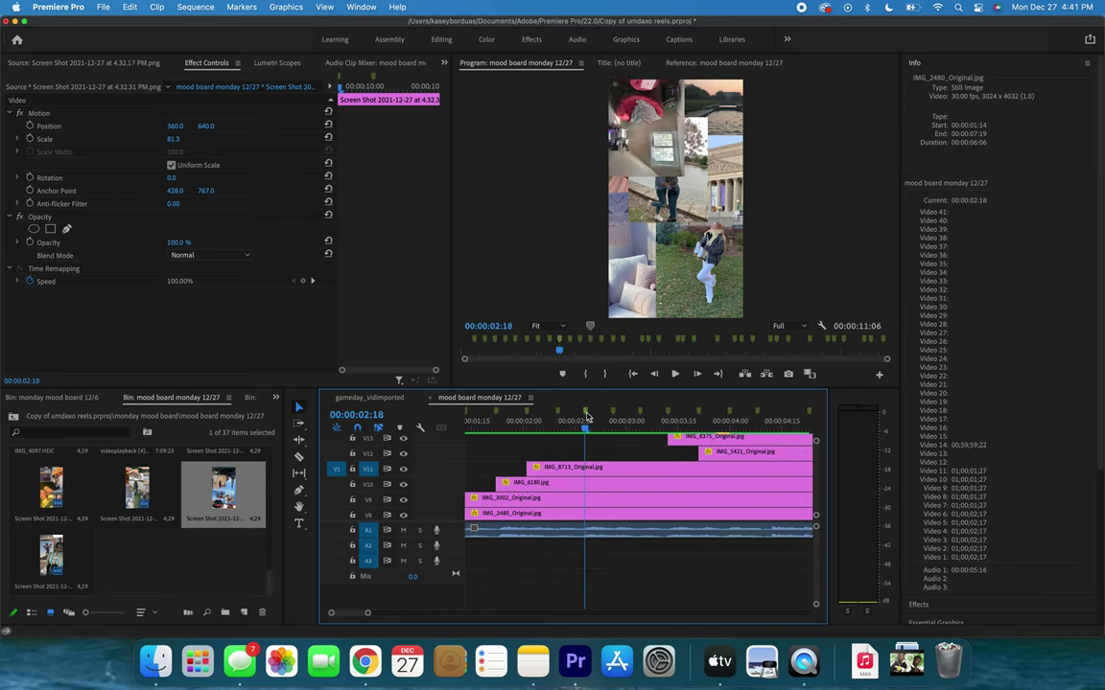
{"action": "left_click", "coordinate": [613, 414]}
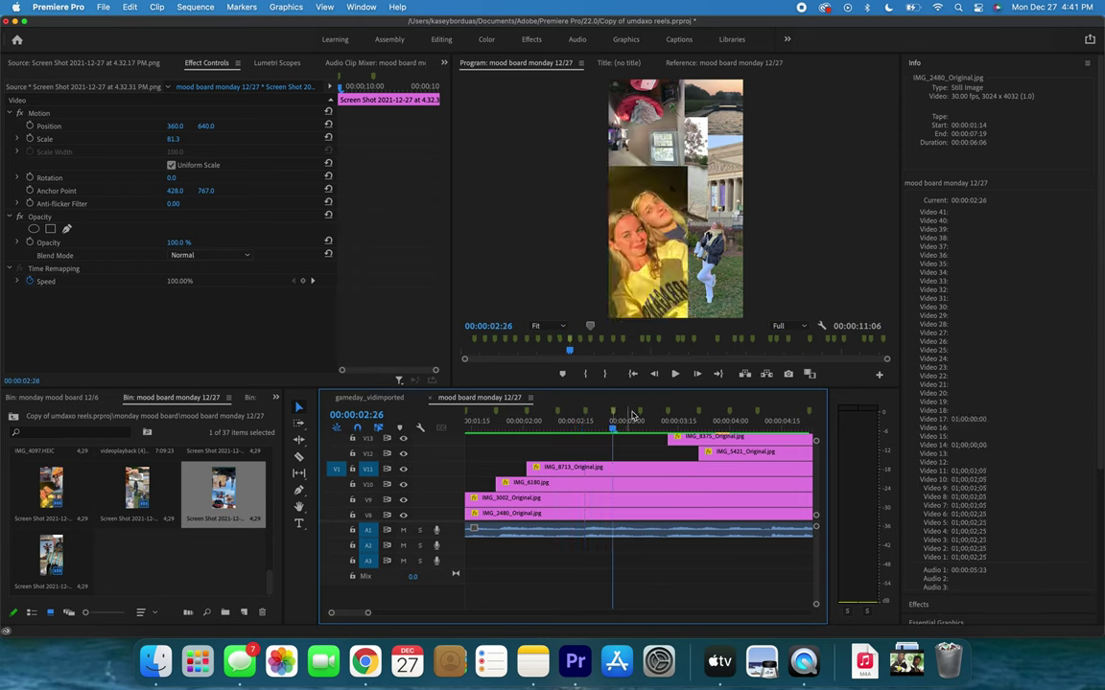
{"action": "left_click", "coordinate": [668, 414]}
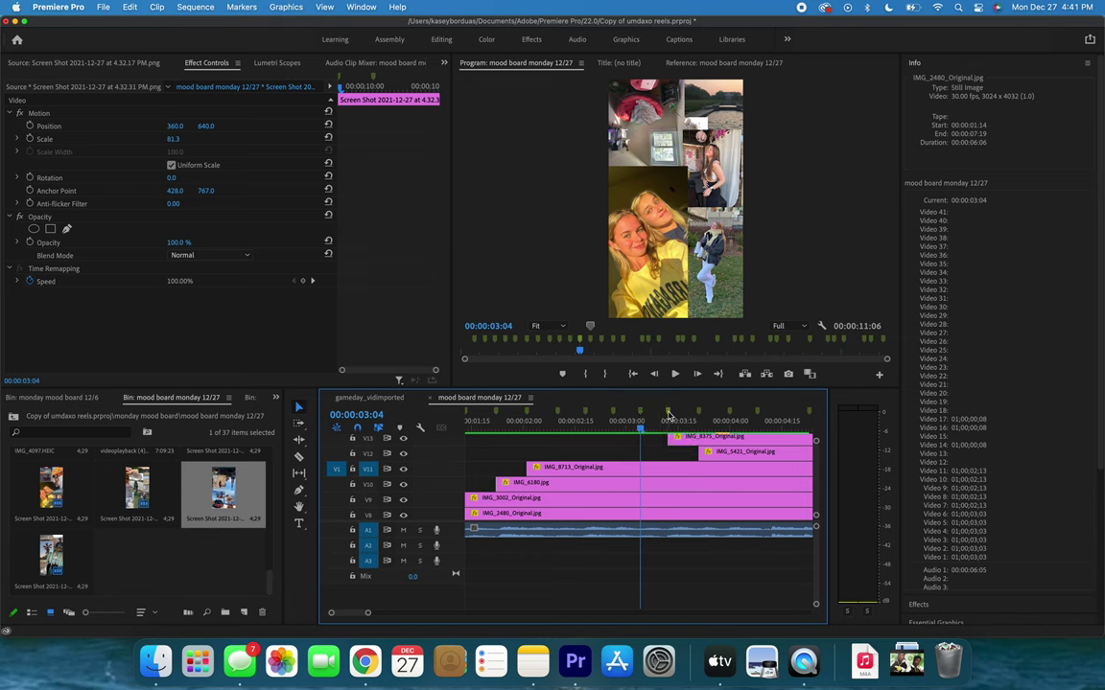
{"action": "scroll", "coordinate": [686, 460], "scroll_direction": "up", "scroll_amount": 5}
{"action": "scroll", "coordinate": [687, 461], "scroll_direction": "right", "scroll_amount": 2}
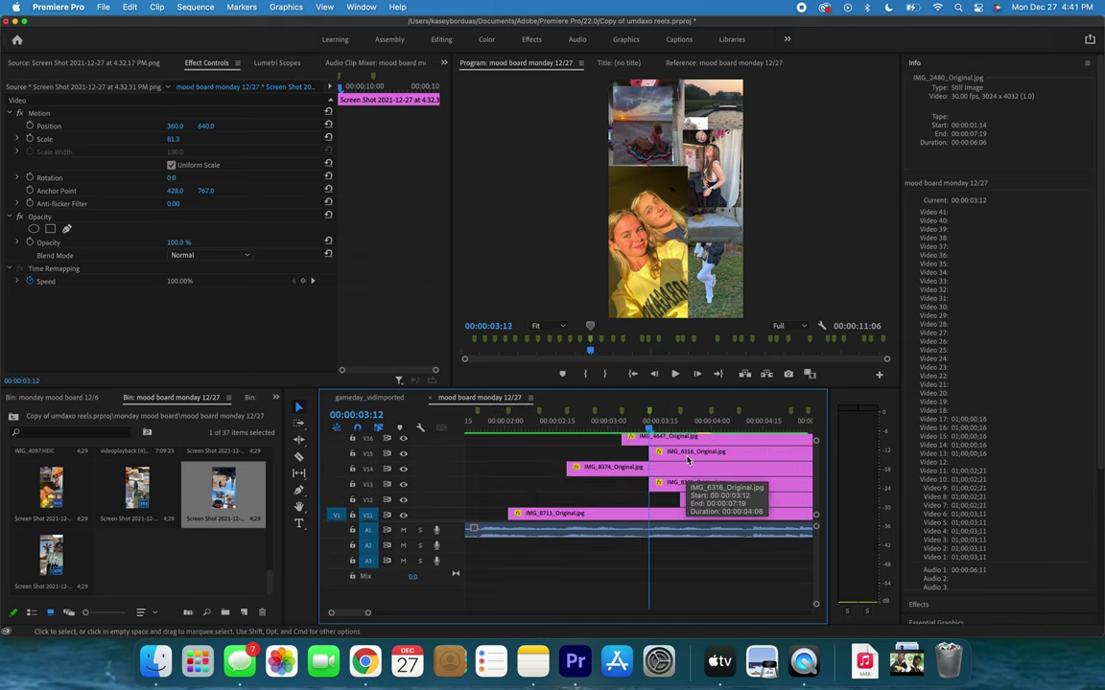
Trim the start of the IMG_6316_Original.jpg clip on track V15 to the next beat marker after 00:00:03:12.
{"action": "scroll", "coordinate": [687, 460], "scroll_direction": "up", "scroll_amount": 2}
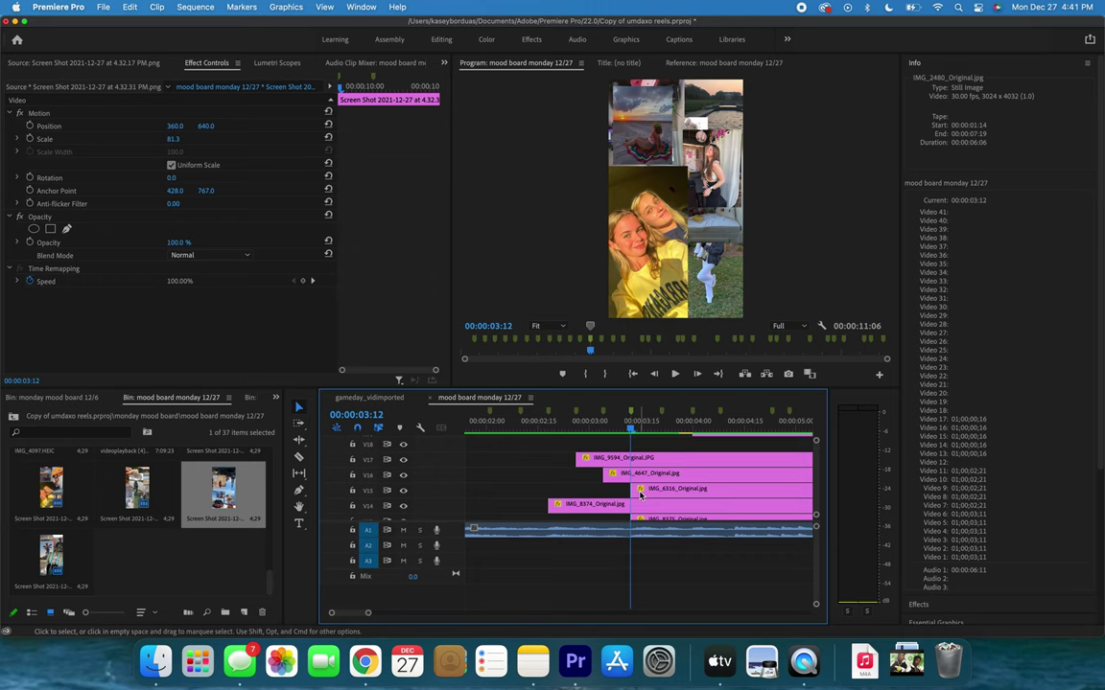
{"action": "scroll", "coordinate": [670, 496], "scroll_direction": "down", "scroll_amount": 2}
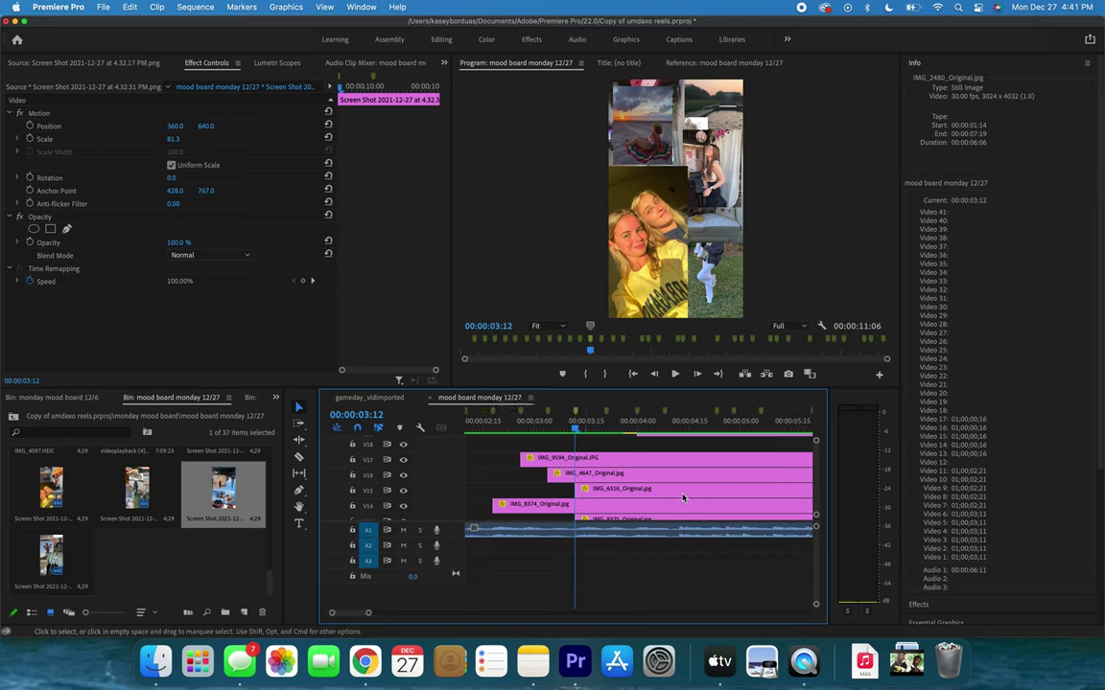
{"action": "scroll", "coordinate": [676, 497], "scroll_direction": "right", "scroll_amount": 3}
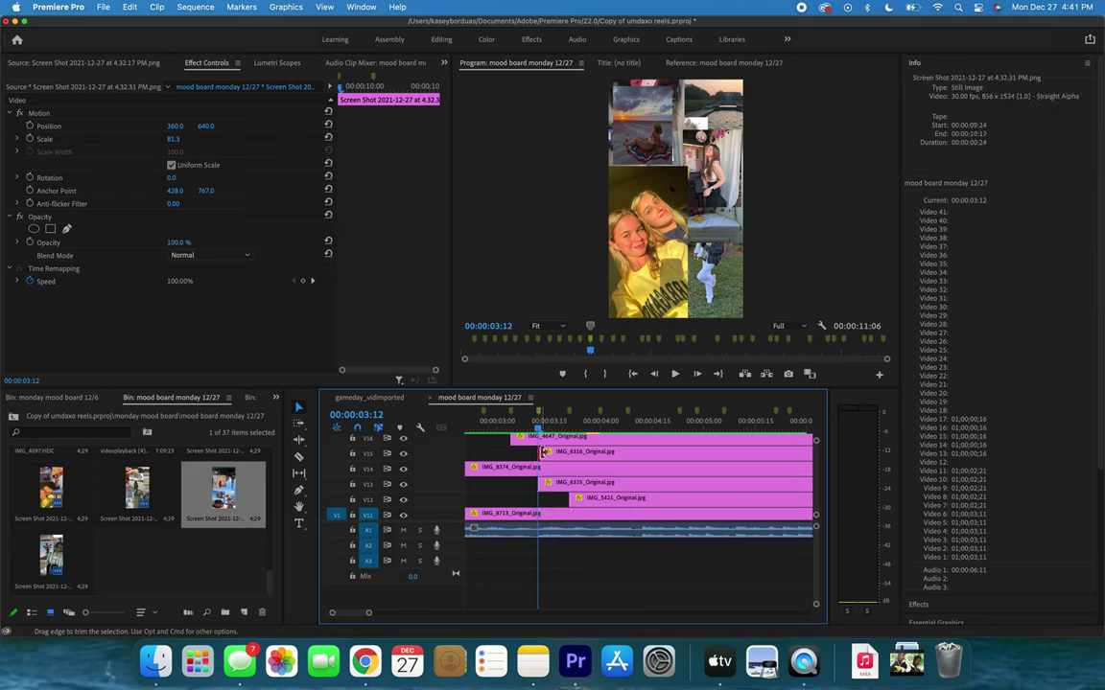
{"action": "left_click_drag", "start_coordinate": [541, 453], "coordinate": [571, 454]}
Check the remaining photo clips on the higher tracks and shift the starts of two mistimed ones to the next beat marker.
{"action": "scroll", "coordinate": [614, 455], "scroll_direction": "up", "scroll_amount": 4}
{"action": "scroll", "coordinate": [729, 487], "scroll_direction": "up", "scroll_amount": 4}
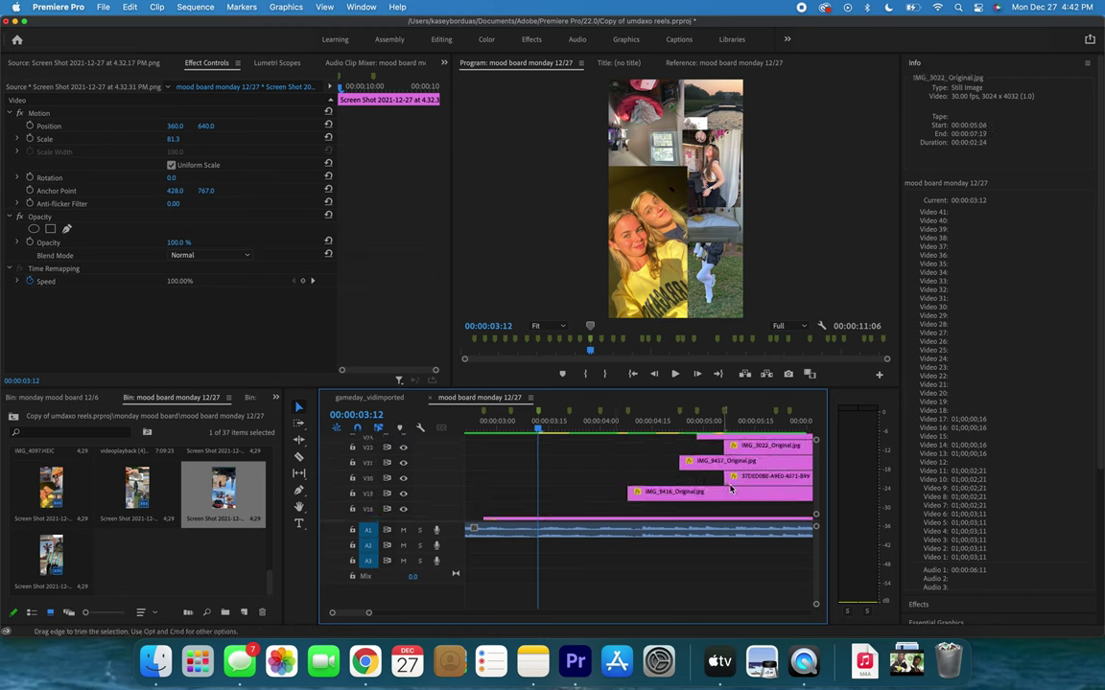
{"action": "scroll", "coordinate": [729, 487], "scroll_direction": "right", "scroll_amount": 4}
{"action": "left_click", "coordinate": [537, 422]}
{"action": "scroll", "coordinate": [727, 495], "scroll_direction": "up", "scroll_amount": 3}
{"action": "scroll", "coordinate": [727, 495], "scroll_direction": "right", "scroll_amount": 2}
{"action": "left_click", "coordinate": [712, 423]}
{"action": "scroll", "coordinate": [707, 461], "scroll_direction": "down", "scroll_amount": 4}
{"action": "left_click_drag", "start_coordinate": [676, 451], "coordinate": [711, 508]}
{"action": "scroll", "coordinate": [672, 479], "scroll_direction": "down", "scroll_amount": 3}
{"action": "left_click_drag", "start_coordinate": [677, 464], "coordinate": [711, 494]}
{"action": "scroll", "coordinate": [652, 493], "scroll_direction": "right", "scroll_amount": 4}
{"action": "left_click", "coordinate": [663, 422]}
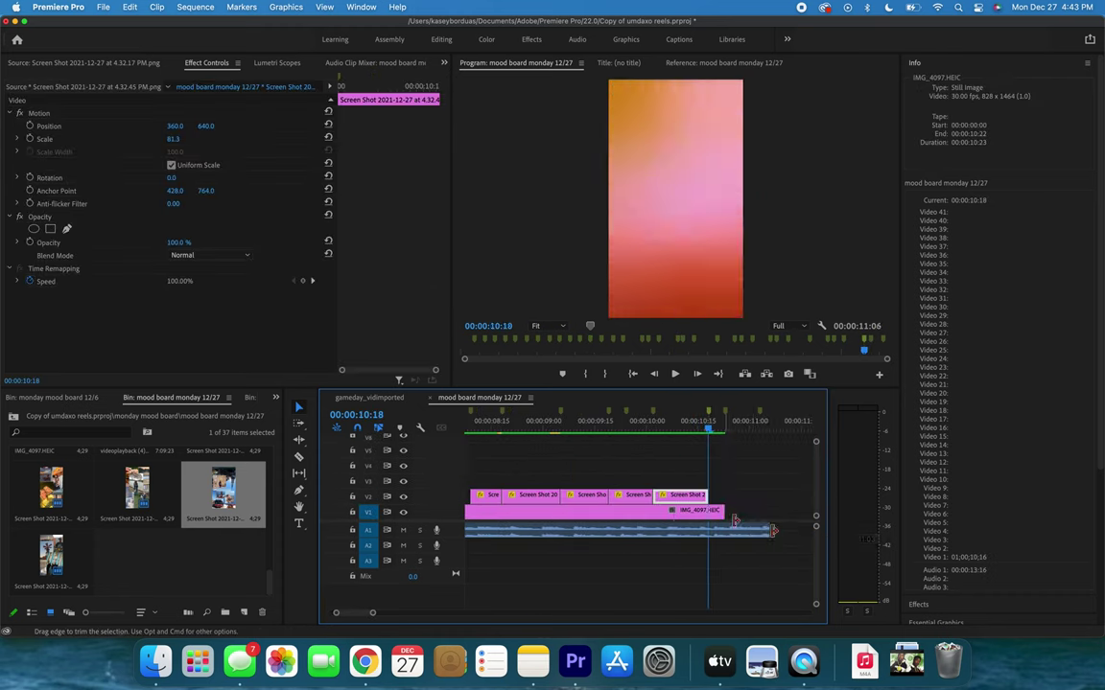
Render the retimed sequence from In to Out and play it back to its end.
{"action": "left_click", "coordinate": [195, 6]}
{"action": "left_click", "coordinate": [271, 61]}
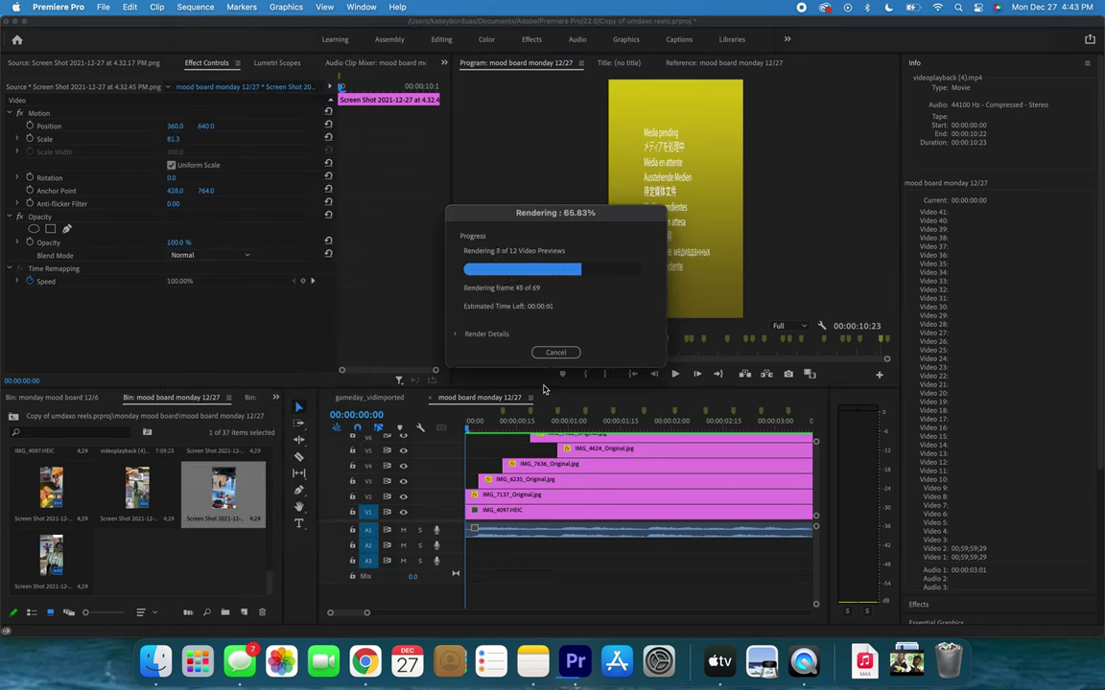
{"action": "key", "text": "space"}
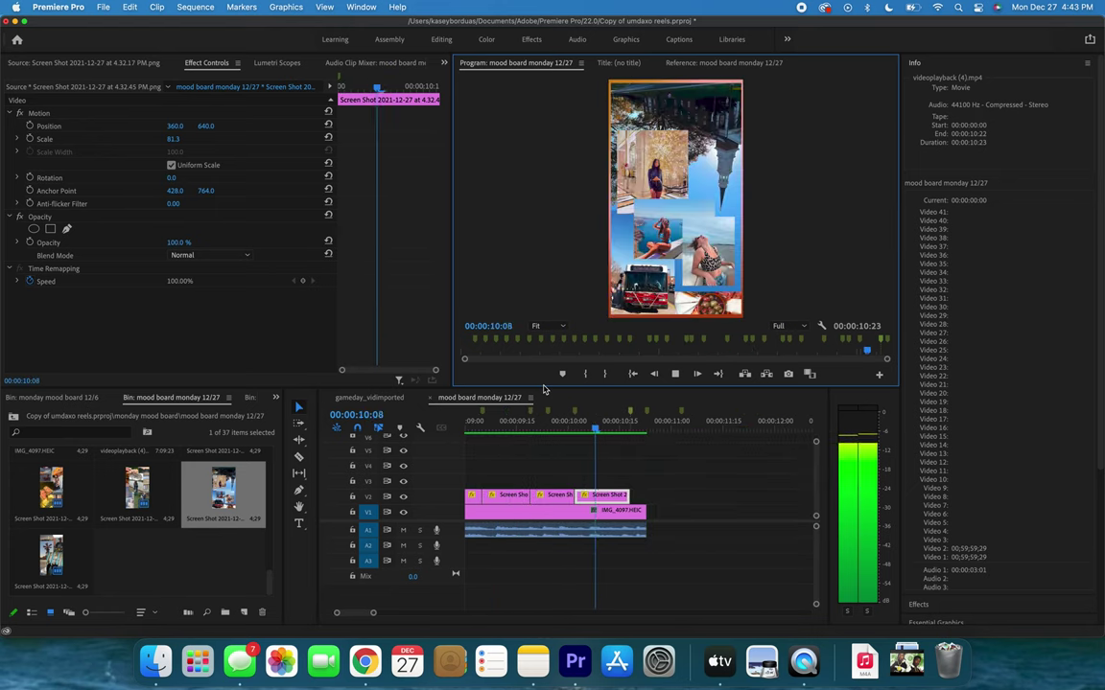
Look over the clip layout across the whole timeline and return the playhead to the sequence's start.
{"action": "scroll", "coordinate": [629, 468], "scroll_direction": "down", "scroll_amount": 5}
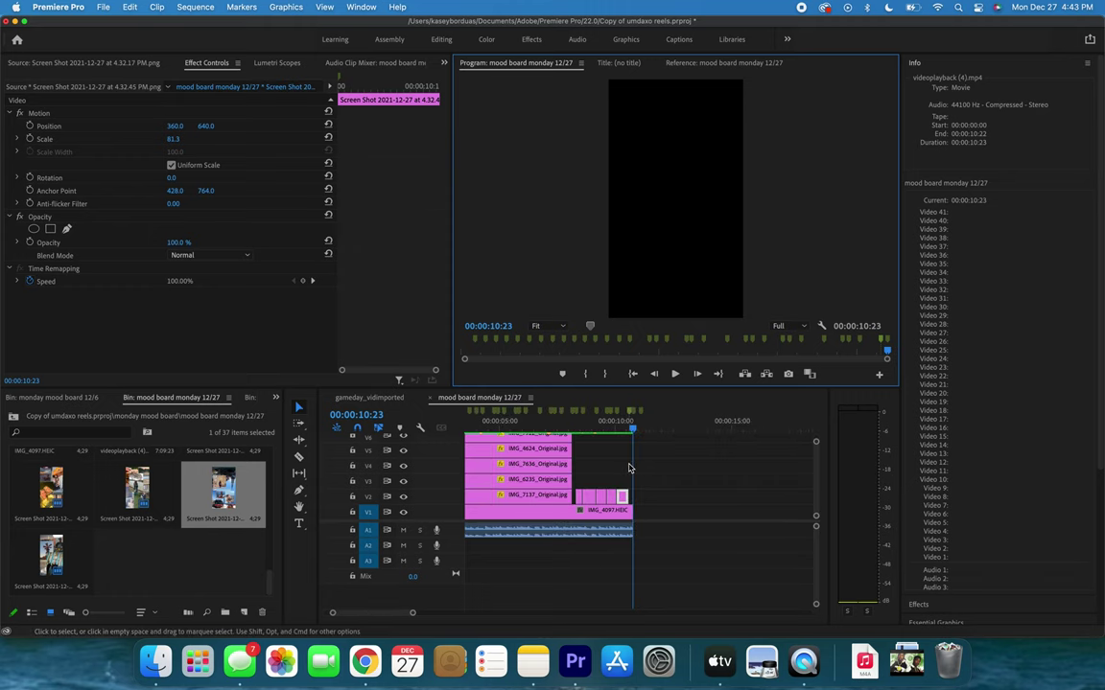
{"action": "scroll", "coordinate": [629, 468], "scroll_direction": "left", "scroll_amount": 3}
{"action": "scroll", "coordinate": [629, 468], "scroll_direction": "up", "scroll_amount": 4}
{"action": "scroll", "coordinate": [629, 468], "scroll_direction": "down", "scroll_amount": 1}
{"action": "scroll", "coordinate": [629, 468], "scroll_direction": "down", "scroll_amount": 5}
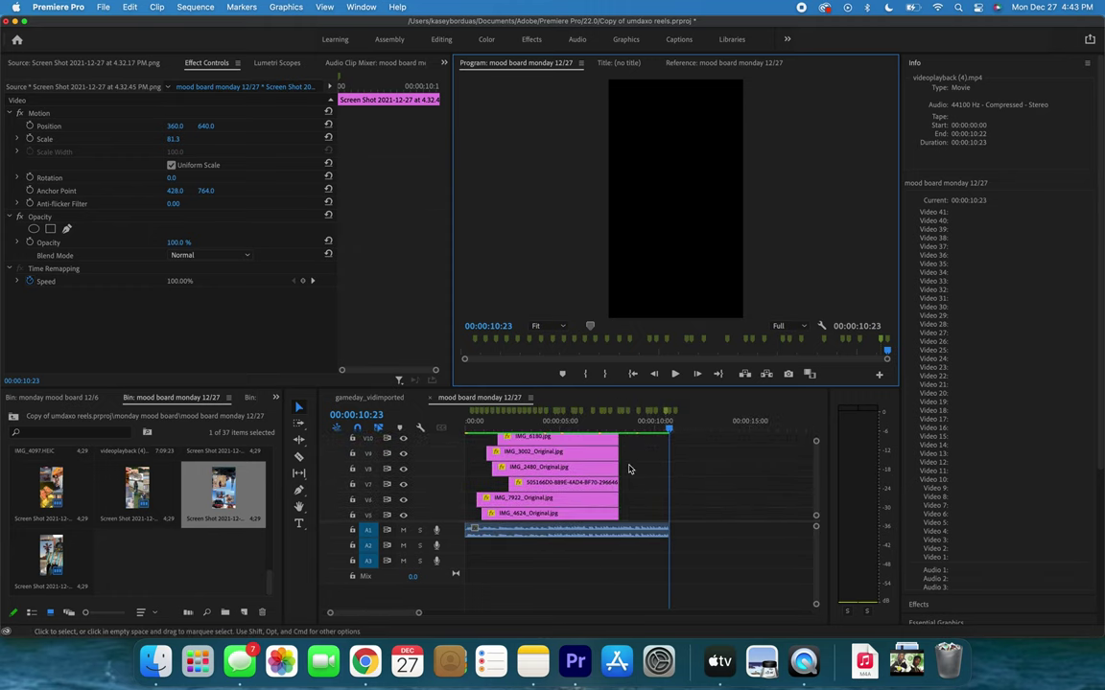
{"action": "scroll", "coordinate": [558, 484], "scroll_direction": "up", "scroll_amount": 5}
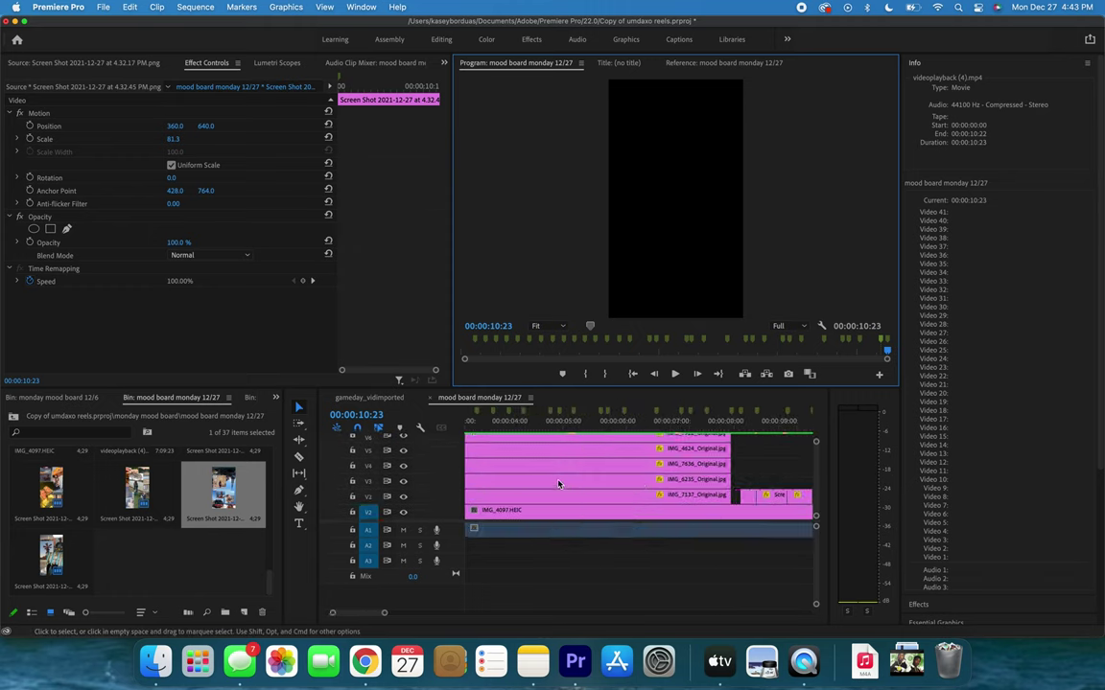
{"action": "scroll", "coordinate": [559, 485], "scroll_direction": "left", "scroll_amount": 3}
{"action": "left_click", "coordinate": [468, 427]}
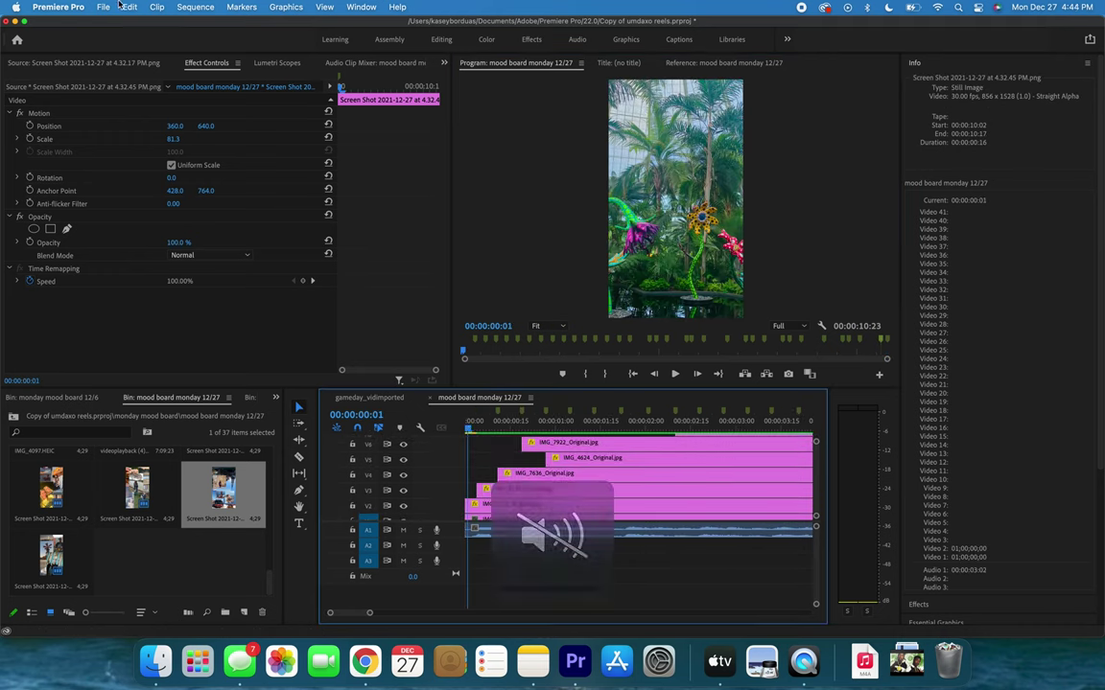
Open the media export settings and set the output file to mood board monday 12-27 (.mp4) in the done ones folder.
{"action": "left_click", "coordinate": [104, 7]}
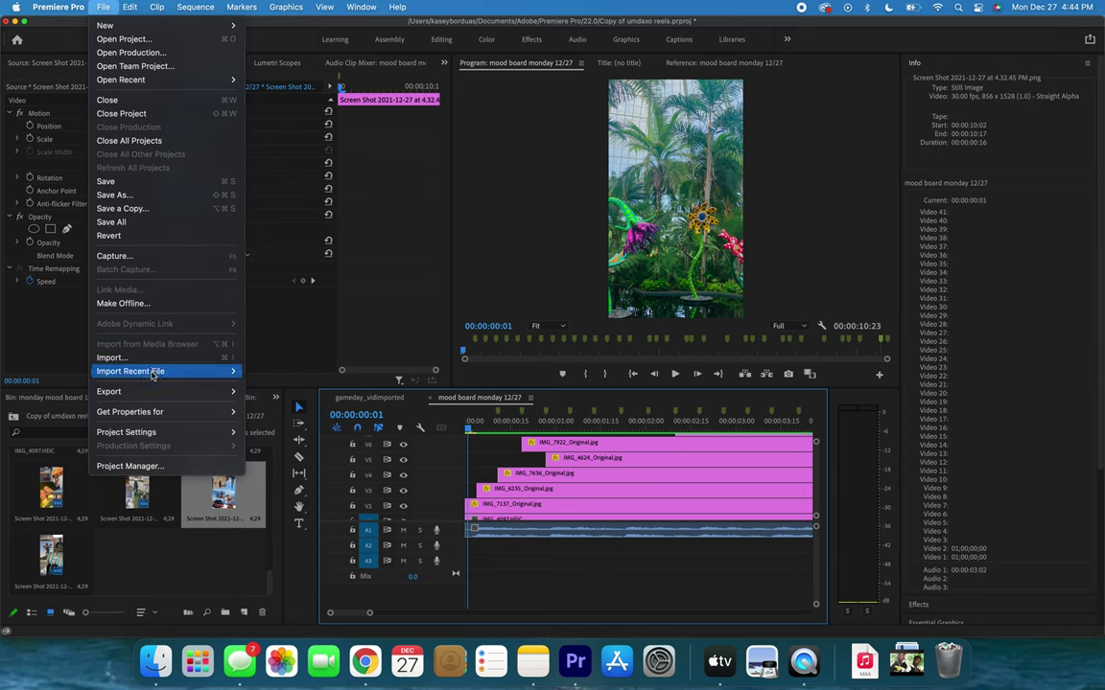
{"action": "mouse_move", "coordinate": [160, 389]}
{"action": "left_click", "coordinate": [274, 391]}
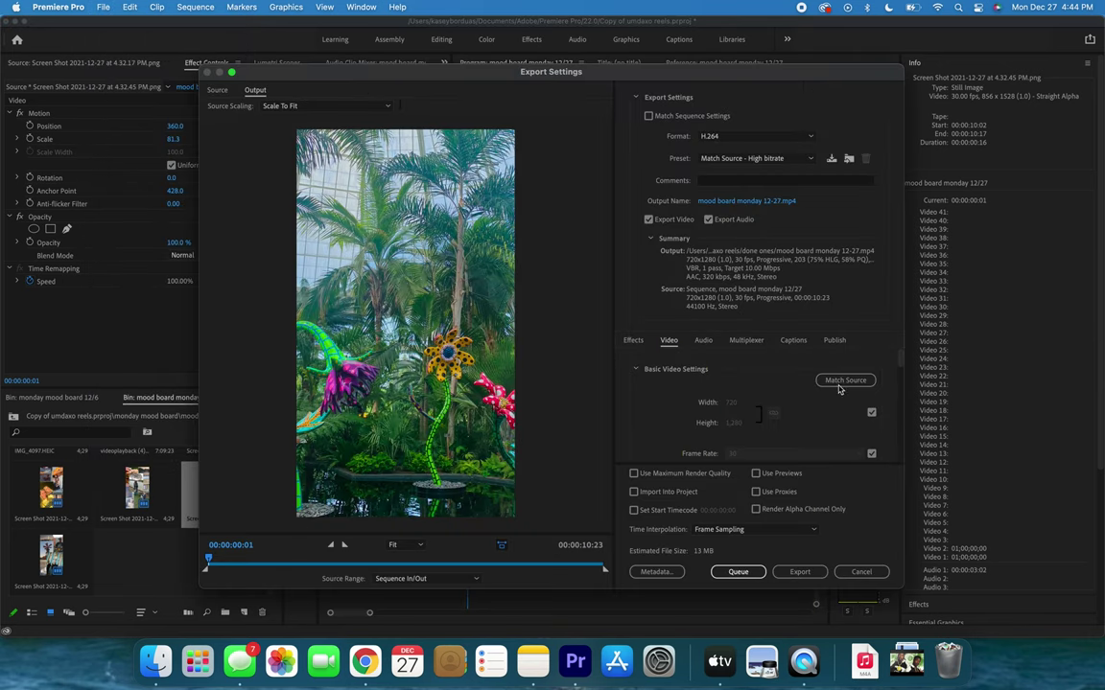
{"action": "left_click", "coordinate": [744, 203]}
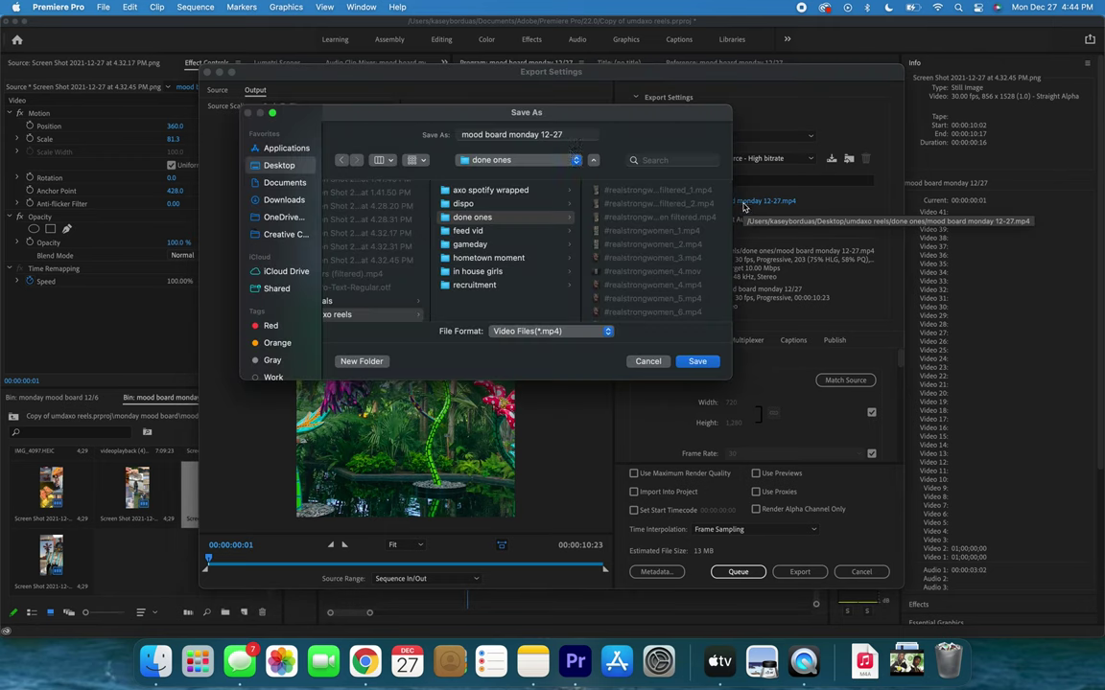
{"action": "left_click", "coordinate": [697, 363]}
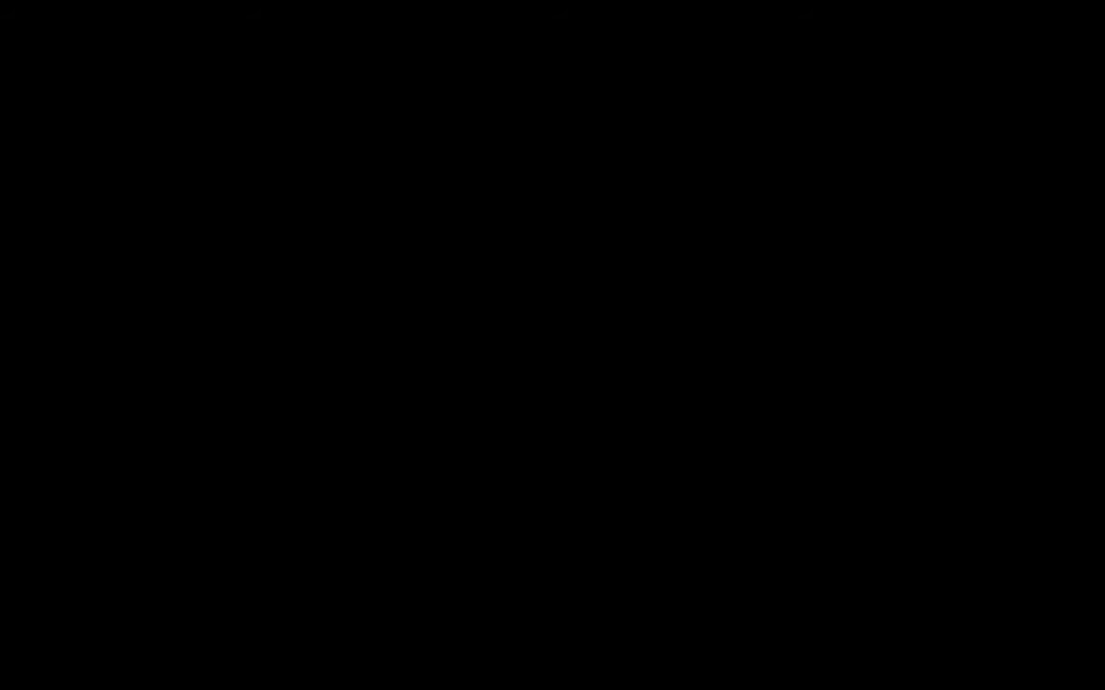